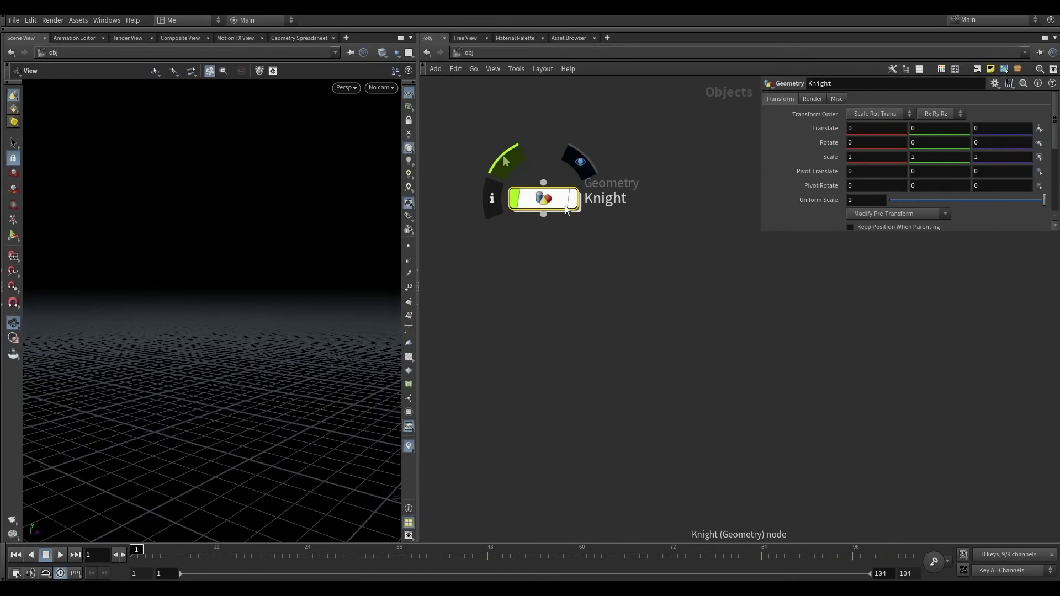
- Display the Knight, preview its animation back to frame 1, then enter its geometry network
{"action": "left_click", "coordinate": [579, 161]}
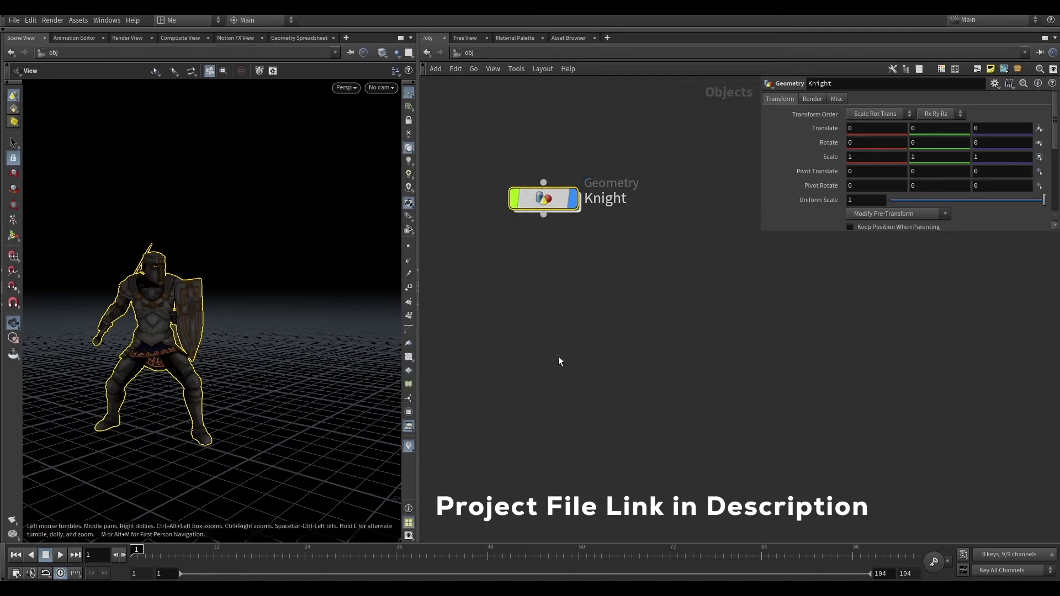
{"action": "left_click", "coordinate": [204, 496]}
{"action": "left_click_drag", "start_coordinate": [137, 549], "coordinate": [138, 549]}
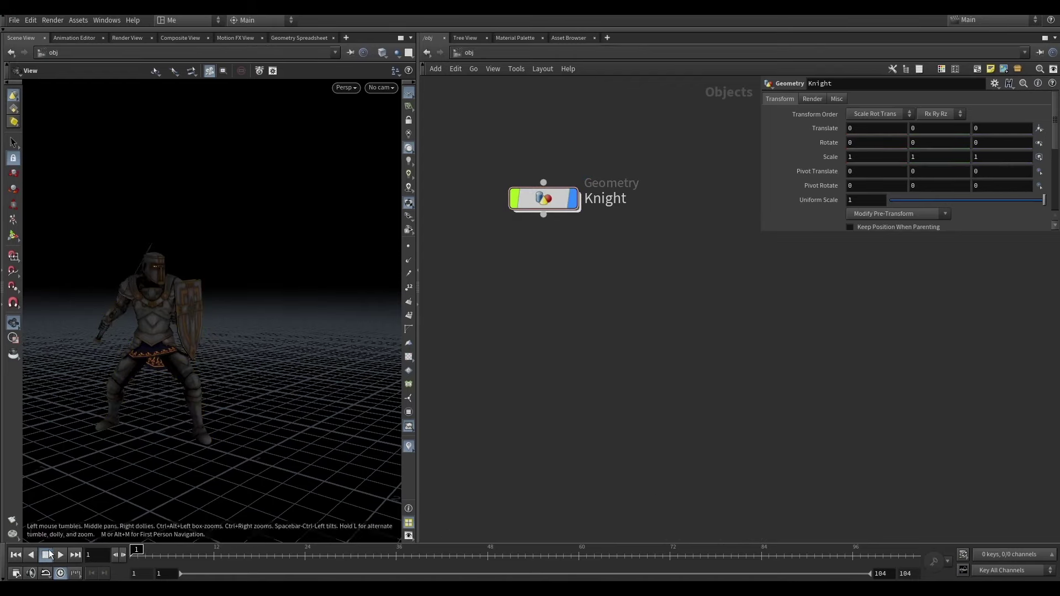
{"action": "left_click", "coordinate": [60, 555]}
{"action": "mouse_move", "coordinate": [213, 312]}
{"action": "left_mouse_down"}
{"action": "mouse_move", "coordinate": [203, 350]}
{"action": "mouse_move", "coordinate": [168, 350]}
{"action": "mouse_move", "coordinate": [218, 344]}
{"action": "mouse_move", "coordinate": [151, 384]}
{"action": "mouse_move", "coordinate": [236, 379]}
{"action": "left_mouse_up"}
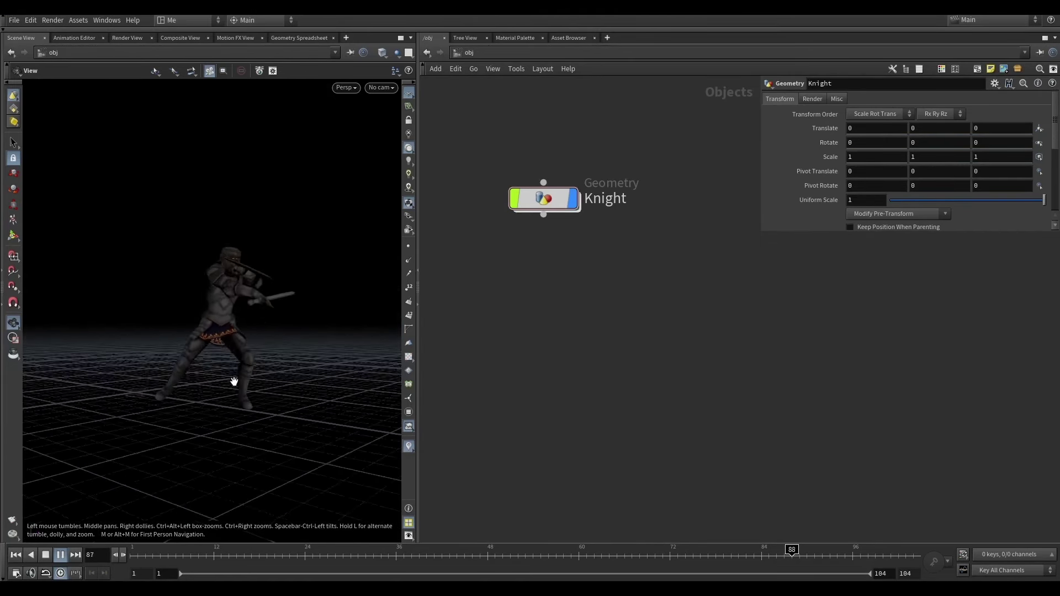
{"action": "left_click", "coordinate": [15, 556]}
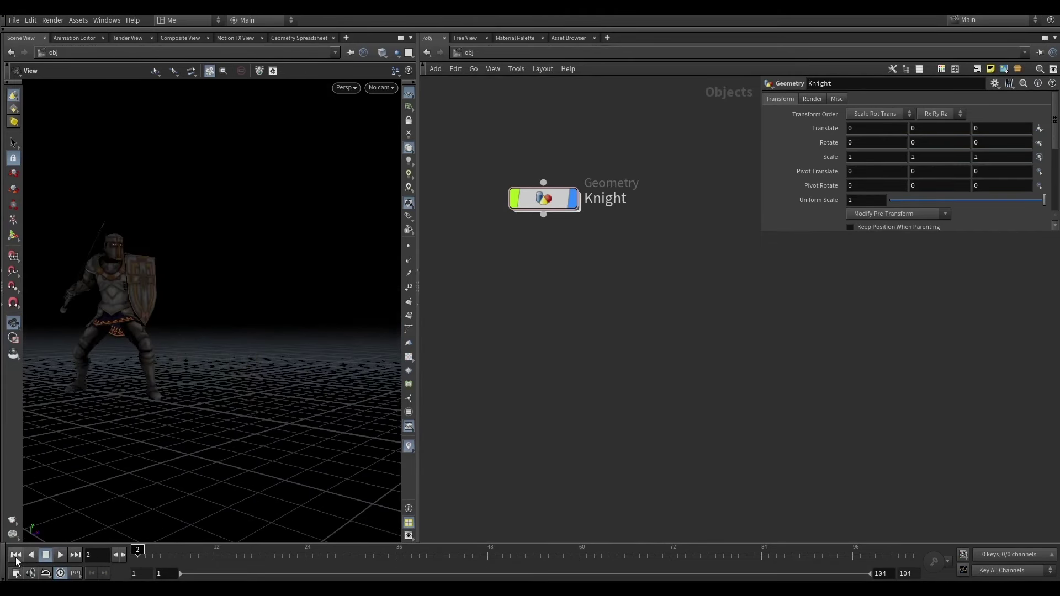
{"action": "double_click", "coordinate": [543, 198]}
{"action": "scroll", "coordinate": [581, 228], "scroll_direction": "up", "scroll_amount": 2}
- Compare the T-posed fbxcharacterimport1 output with the deformed bonedeform1 result
{"action": "scroll", "coordinate": [581, 228], "scroll_direction": "up", "scroll_amount": 3}
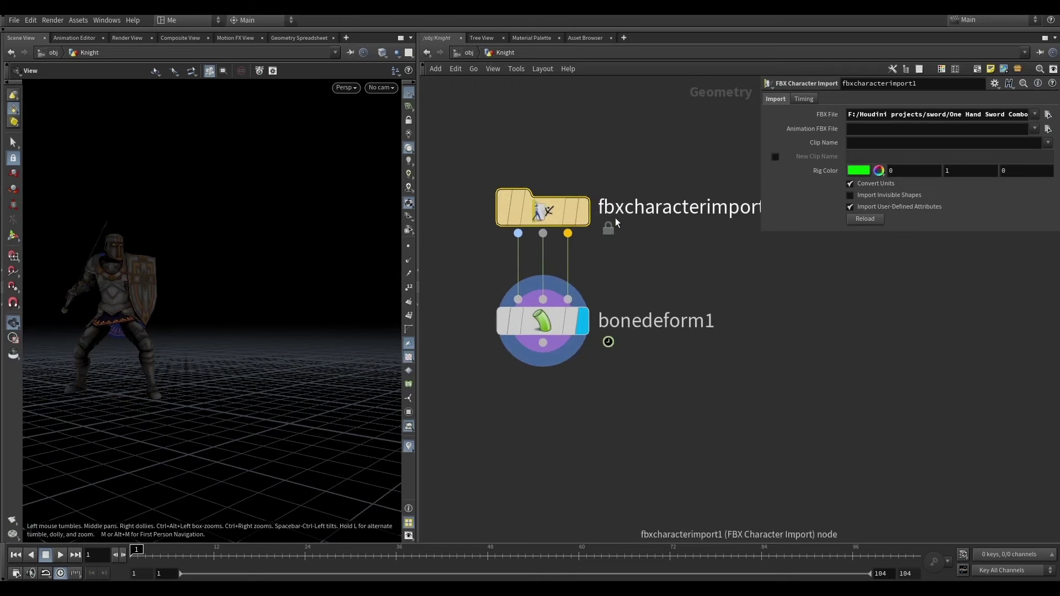
{"action": "left_click", "coordinate": [581, 209]}
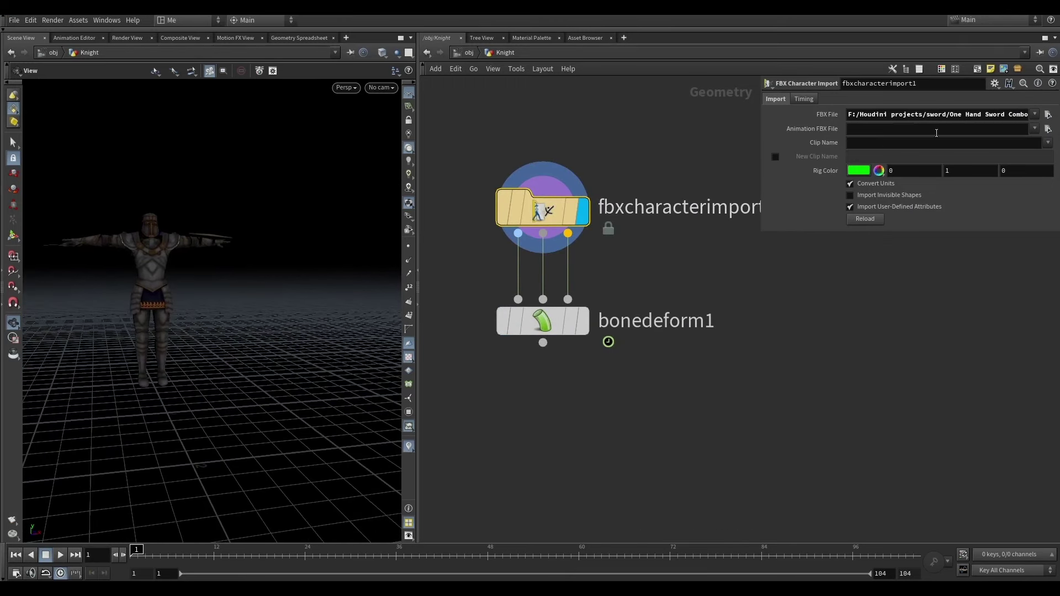
{"action": "left_click_drag", "start_coordinate": [1006, 117], "coordinate": [985, 113]}
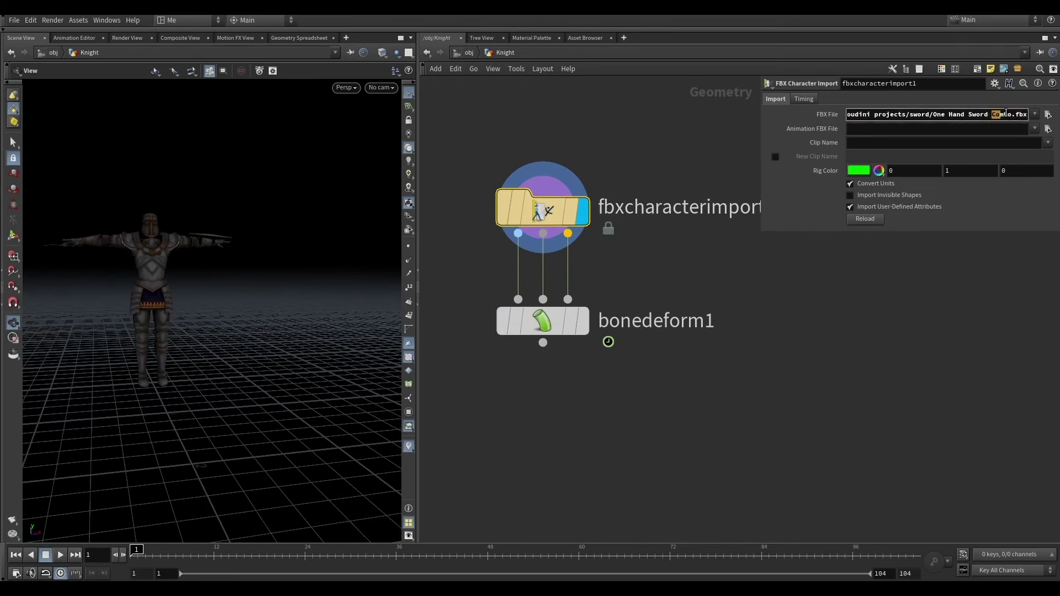
{"action": "left_click", "coordinate": [543, 320]}
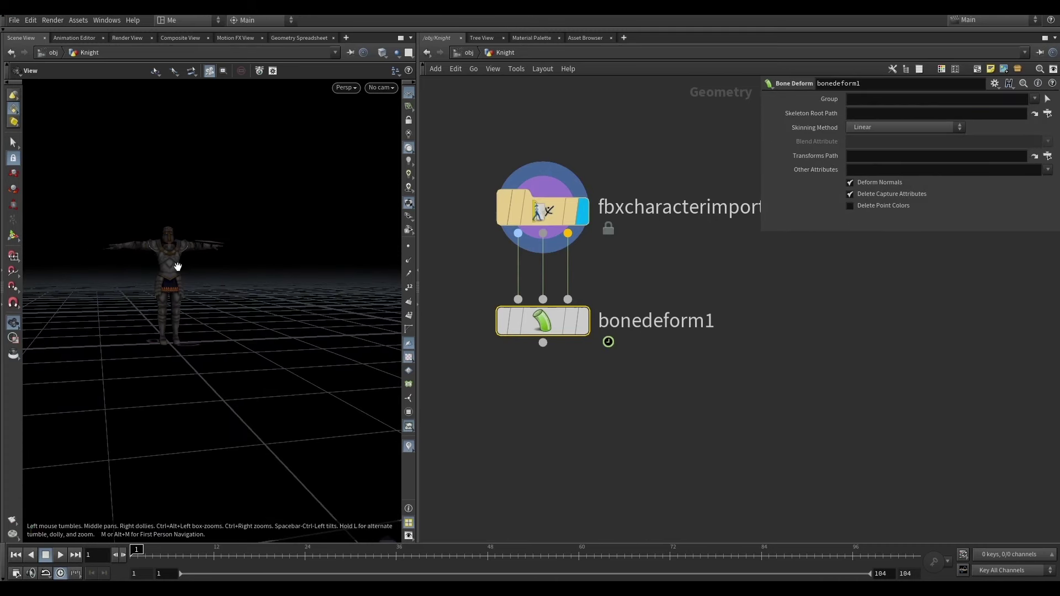
{"action": "left_click", "coordinate": [531, 228]}
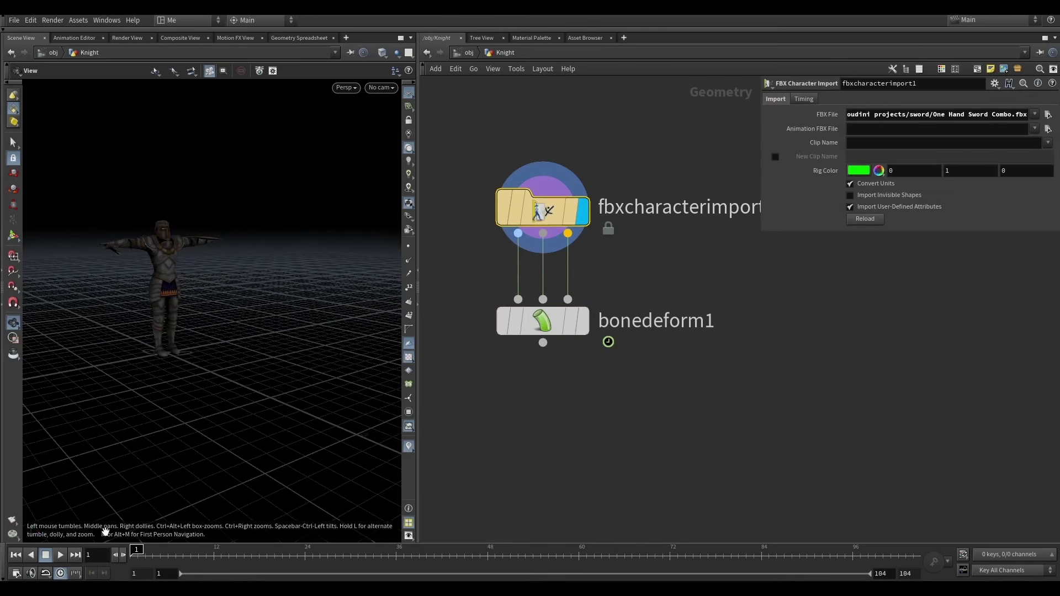
{"action": "scroll", "coordinate": [507, 287], "scroll_direction": "down", "scroll_amount": 2}
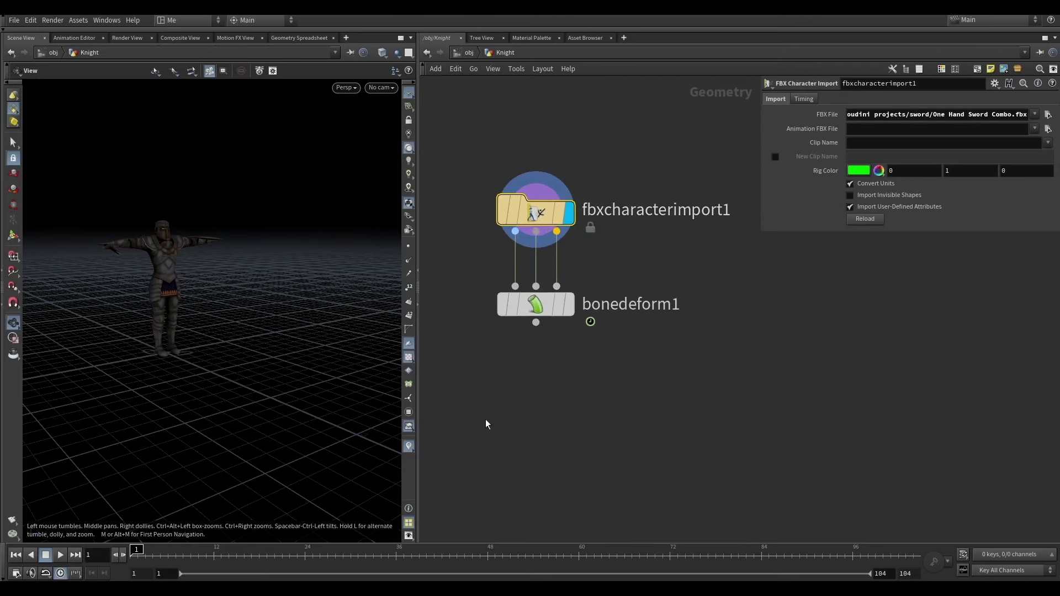
{"action": "left_click", "coordinate": [541, 306]}
{"action": "key", "text": "r"}
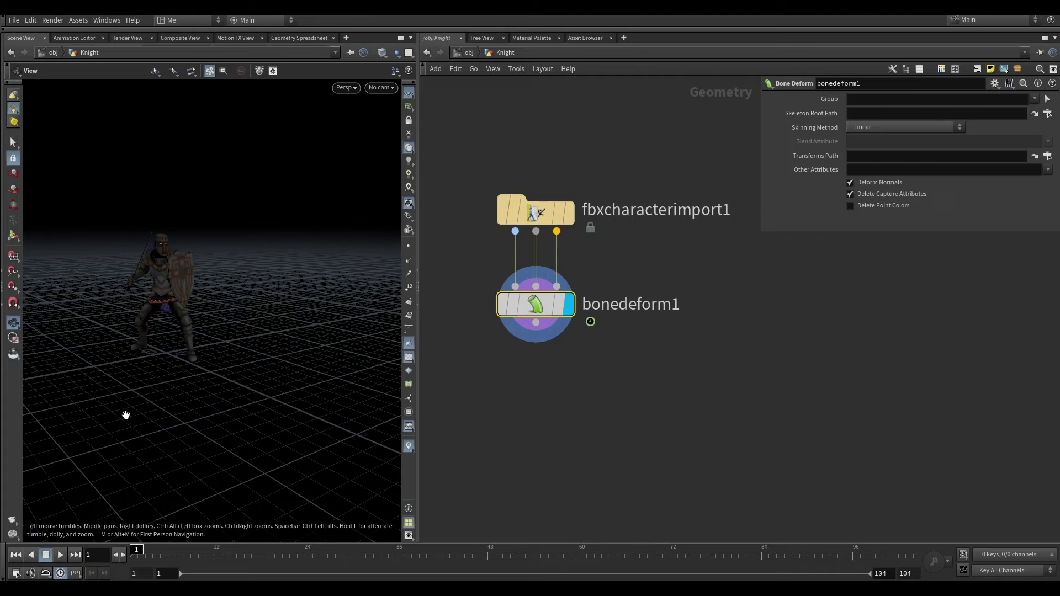
- Play the sword-swing animation, return to frame 1, and orbit to a three-quarter view
{"action": "left_click", "coordinate": [60, 556]}
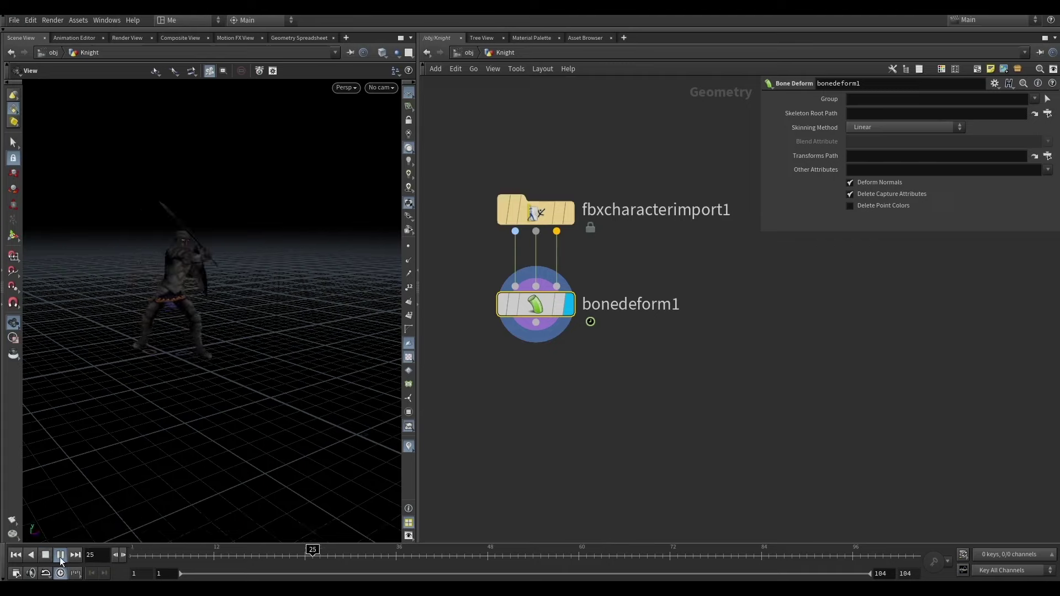
{"action": "left_click", "coordinate": [18, 555]}
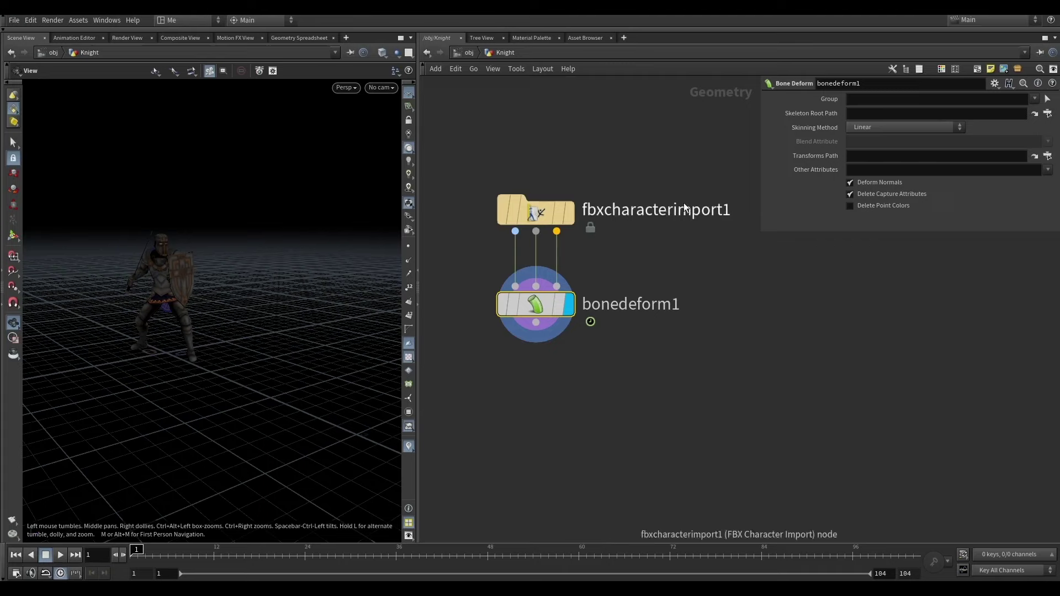
{"action": "scroll", "coordinate": [228, 279], "scroll_direction": "up", "scroll_amount": 3}
{"action": "left_click_drag", "start_coordinate": [228, 278], "coordinate": [149, 197]}
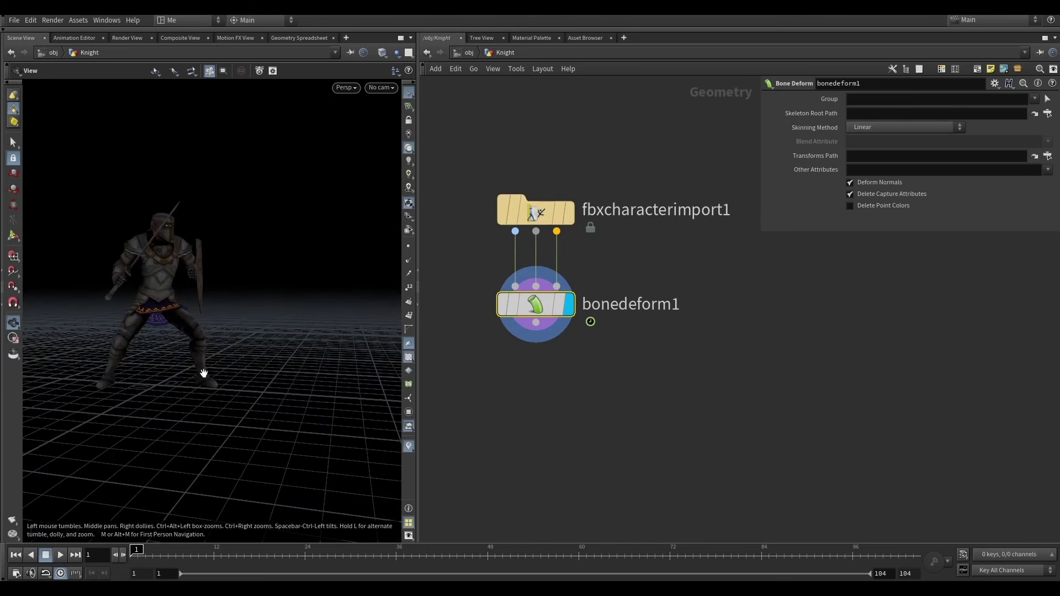
{"action": "mouse_move", "coordinate": [220, 244]}
{"action": "left_mouse_down"}
{"action": "mouse_move", "coordinate": [196, 272]}
{"action": "mouse_move", "coordinate": [98, 327]}
{"action": "left_mouse_up"}
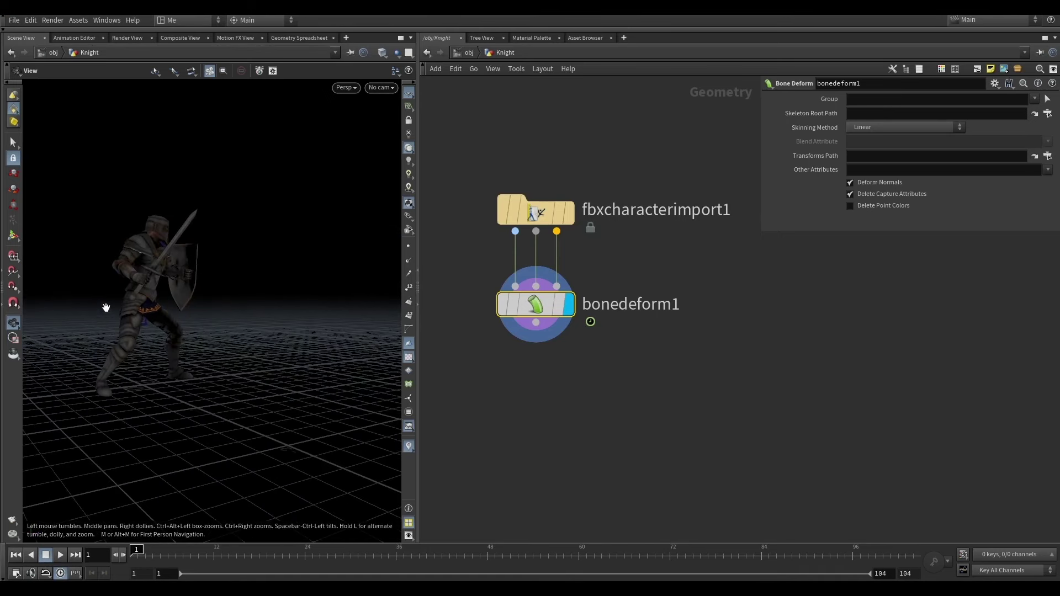
{"action": "key", "text": "Tab"}
- Add a Blast node below bonedeform1 and set its display flag
{"action": "type", "text": "b"}
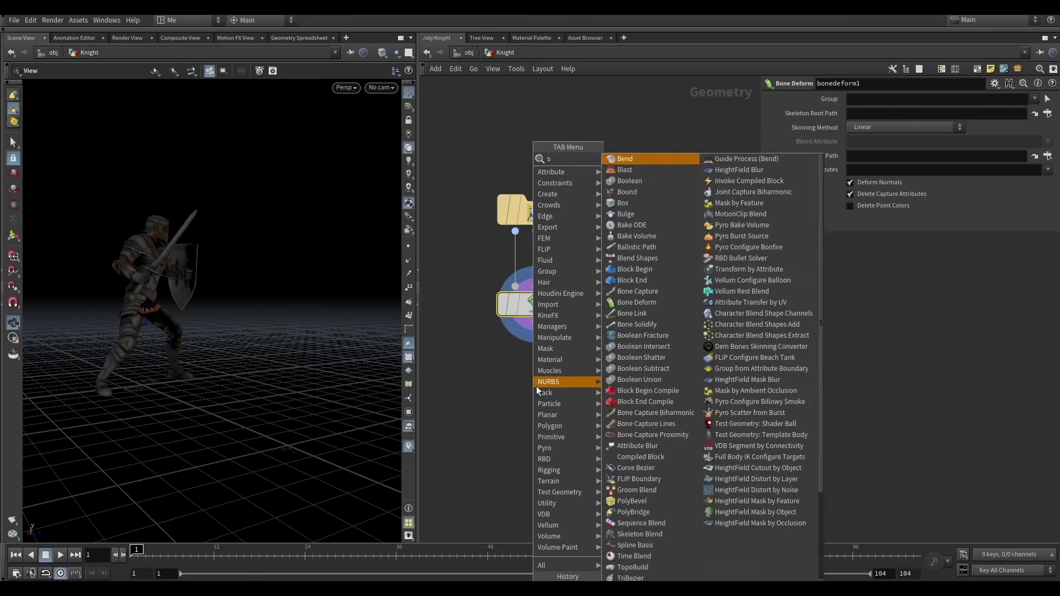
{"action": "type", "text": "last"}
{"action": "key", "text": "Return"}
{"action": "left_click", "coordinate": [569, 400]}
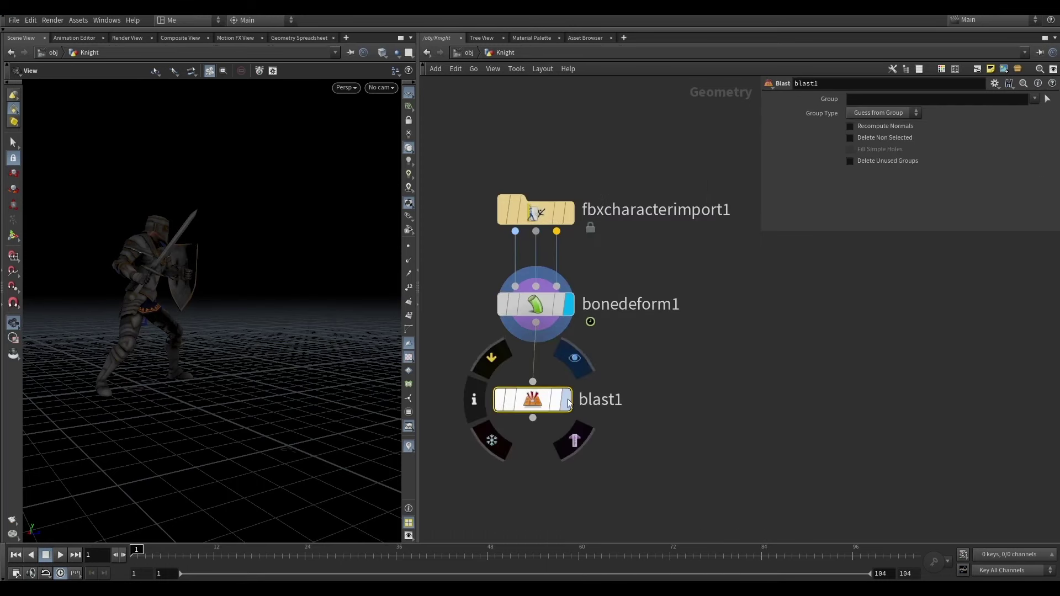
{"action": "left_click", "coordinate": [568, 402]}
- Set the Blast group to the piece named Paladin_J_Nordstrom, picked by name attribute
{"action": "left_click", "coordinate": [1047, 99]}
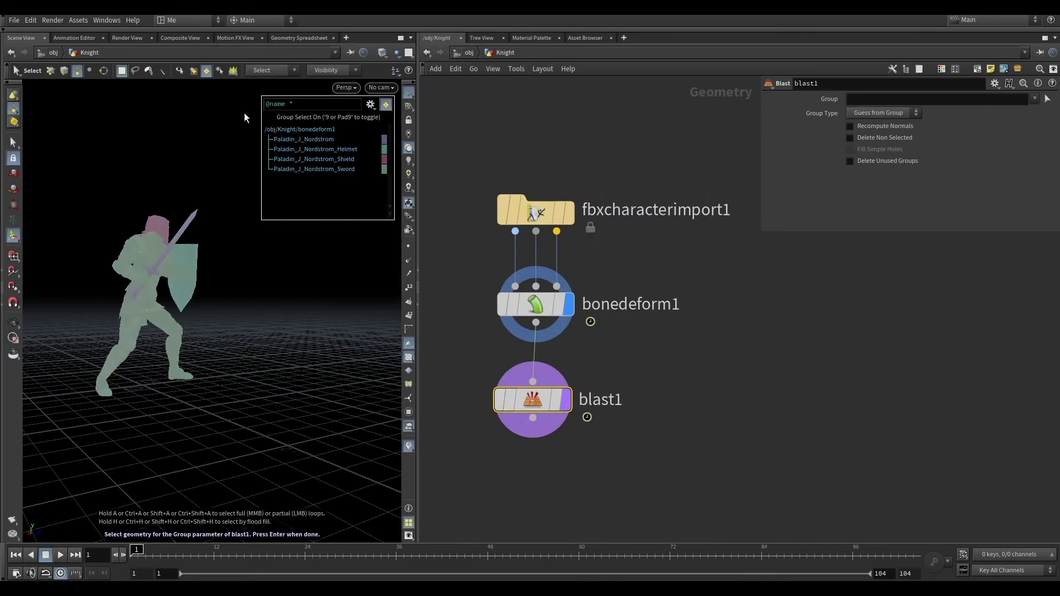
{"action": "left_click", "coordinate": [177, 71]}
{"action": "left_click", "coordinate": [204, 73]}
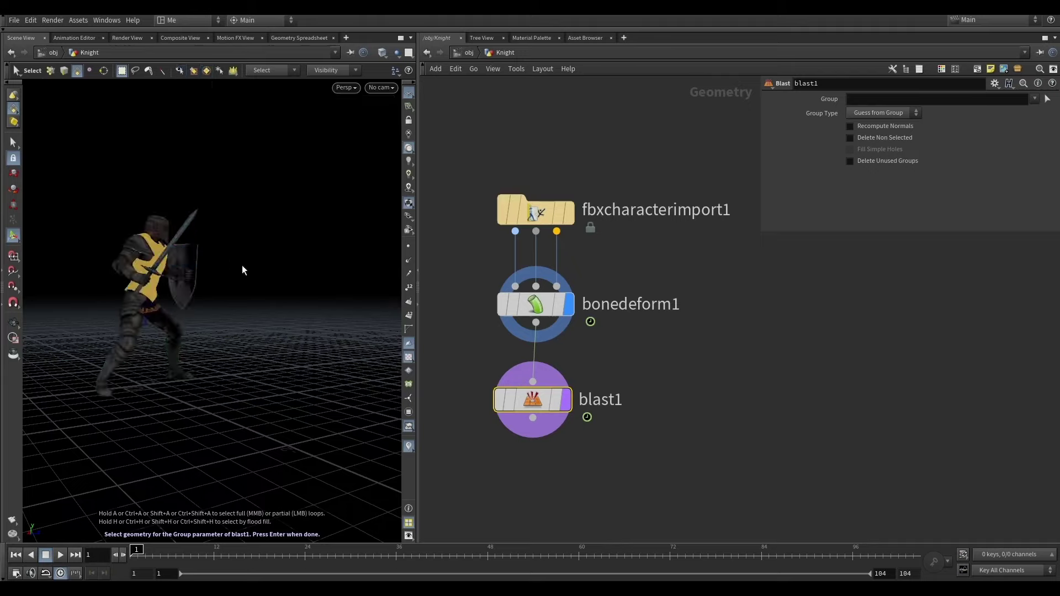
{"action": "key", "text": "Escape"}
{"action": "key", "text": "Return"}
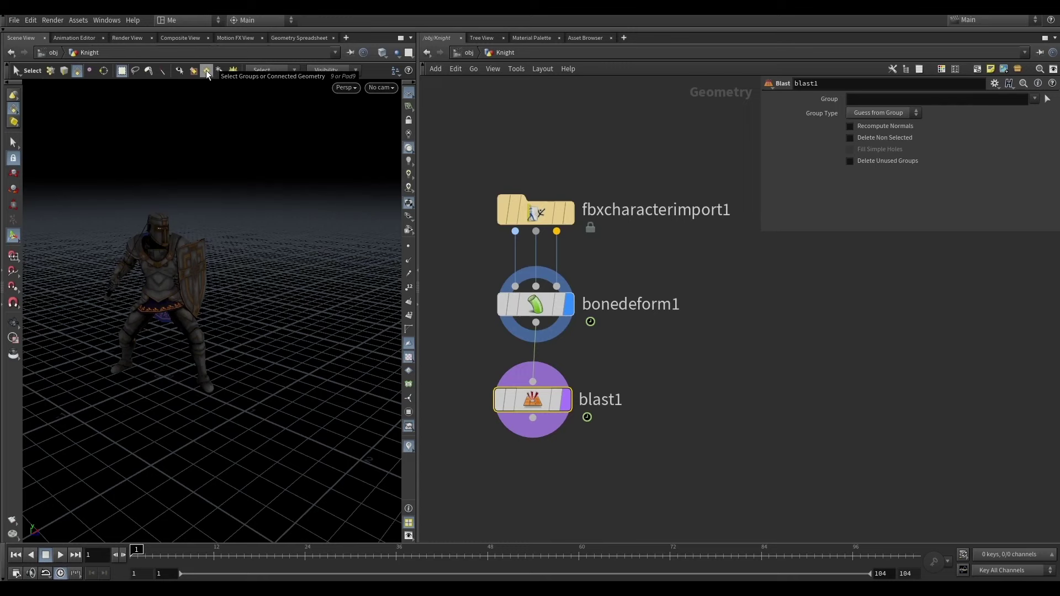
{"action": "left_click", "coordinate": [206, 71]}
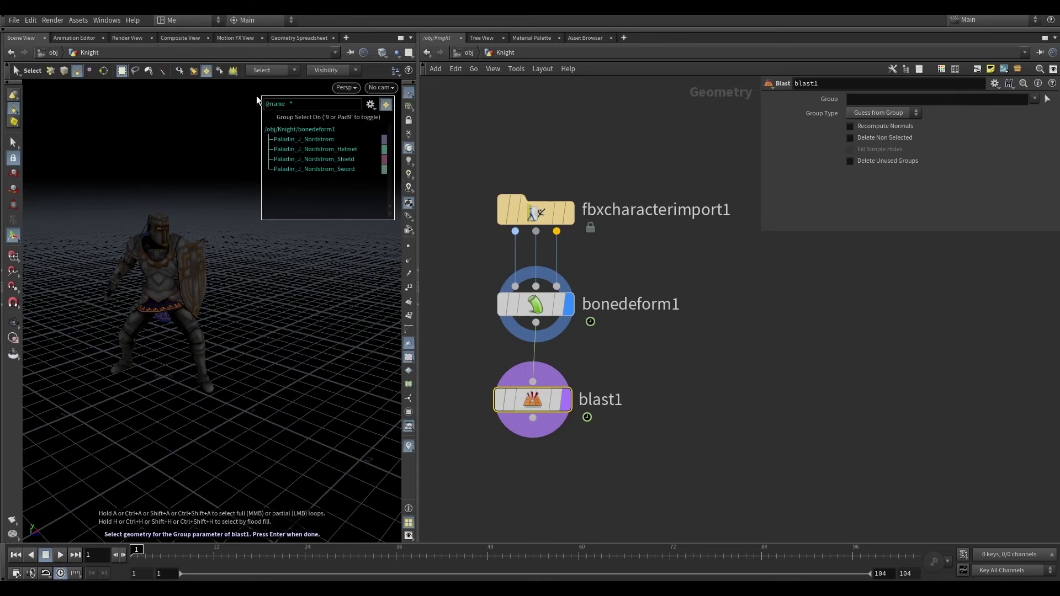
{"action": "left_click", "coordinate": [370, 105]}
{"action": "mouse_move", "coordinate": [406, 304]}
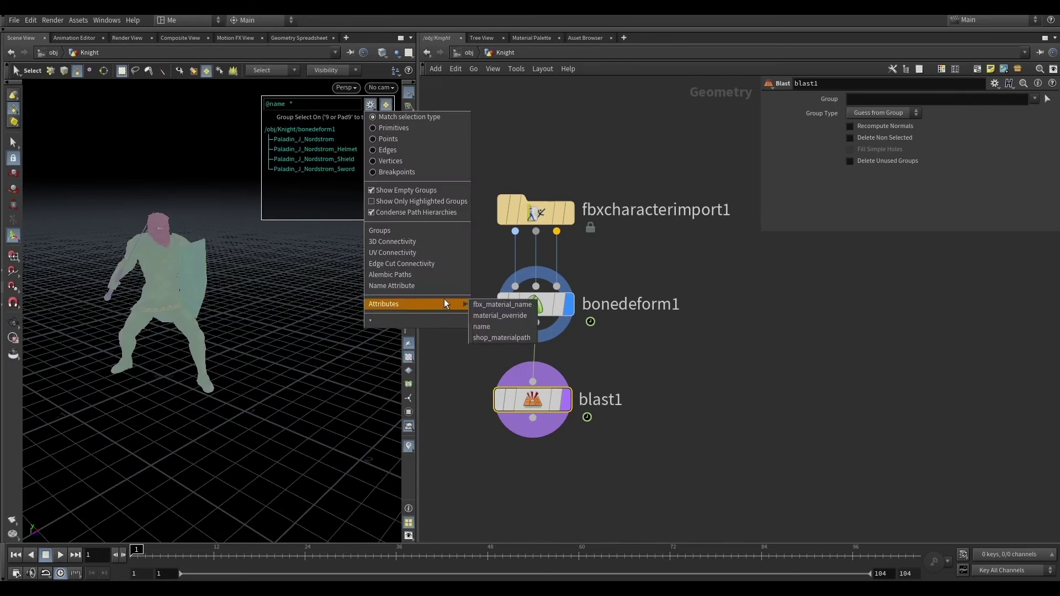
{"action": "left_click", "coordinate": [491, 327]}
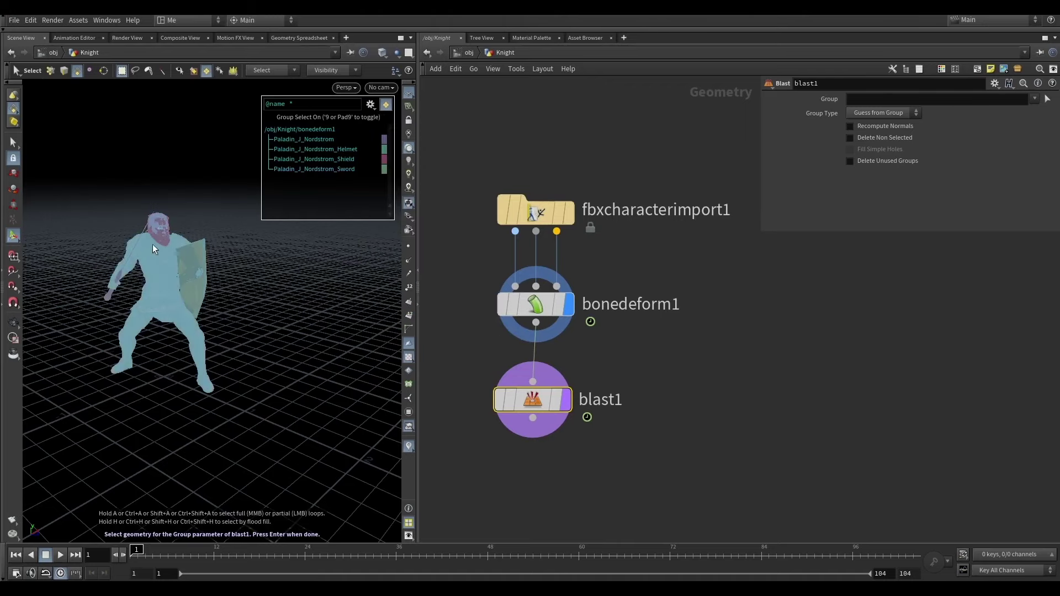
{"action": "key", "text": "Escape"}
{"action": "mouse_move", "coordinate": [119, 279]}
{"action": "left_mouse_down"}
{"action": "mouse_move", "coordinate": [74, 298]}
{"action": "mouse_move", "coordinate": [275, 293]}
{"action": "mouse_move", "coordinate": [169, 269]}
{"action": "mouse_move", "coordinate": [197, 324]}
{"action": "mouse_move", "coordinate": [88, 338]}
{"action": "mouse_move", "coordinate": [180, 327]}
{"action": "left_mouse_up"}
{"action": "key", "text": "Return"}
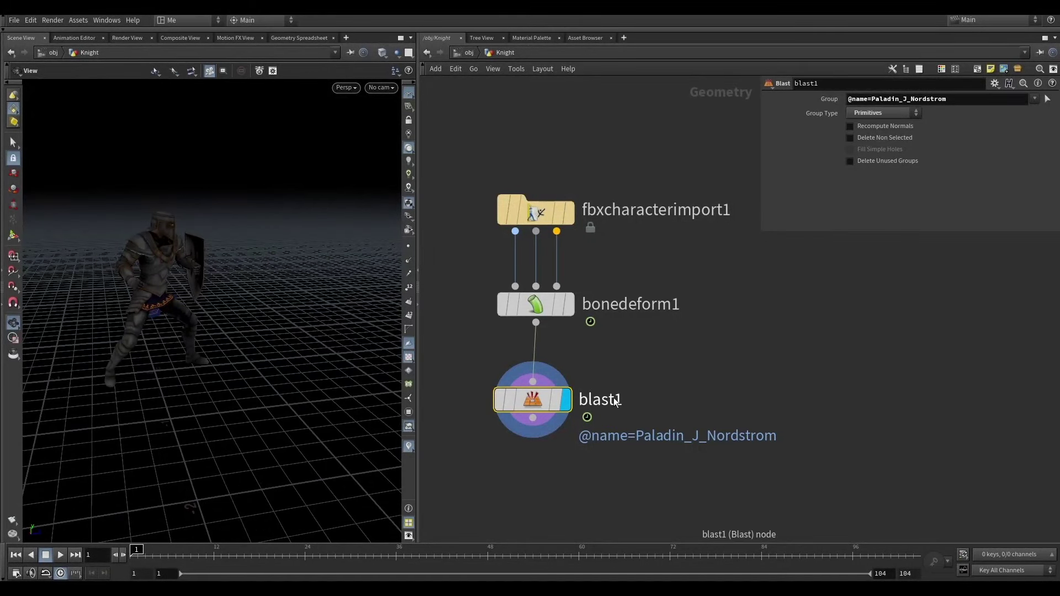
- Rename the blast1 node to Knight
{"action": "double_click", "coordinate": [614, 402]}
{"action": "left_click_drag", "start_coordinate": [225, 267], "coordinate": [67, 237]}
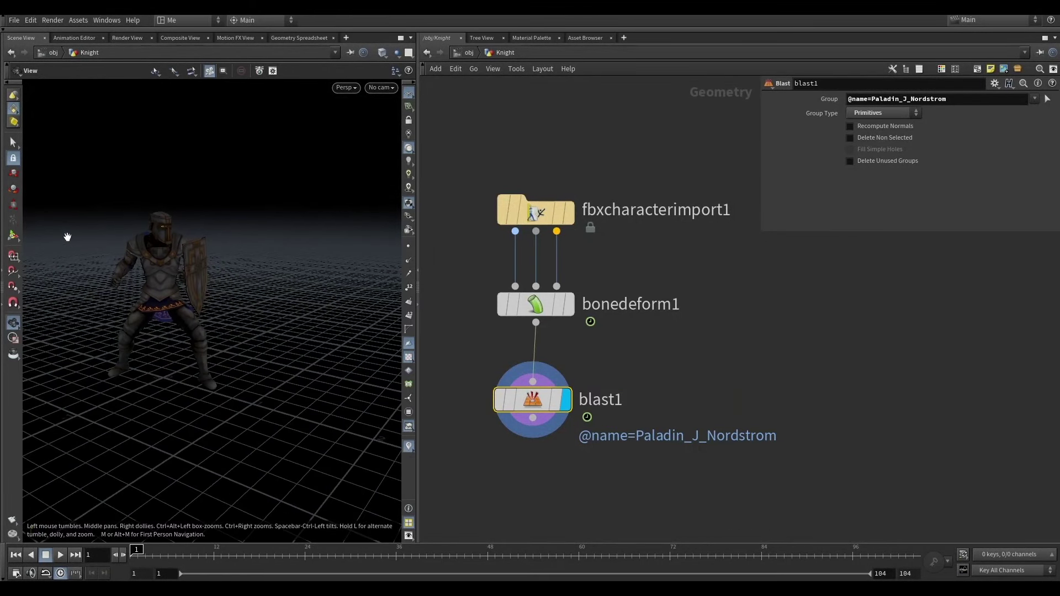
{"action": "double_click", "coordinate": [607, 400]}
{"action": "type", "text": "K"}
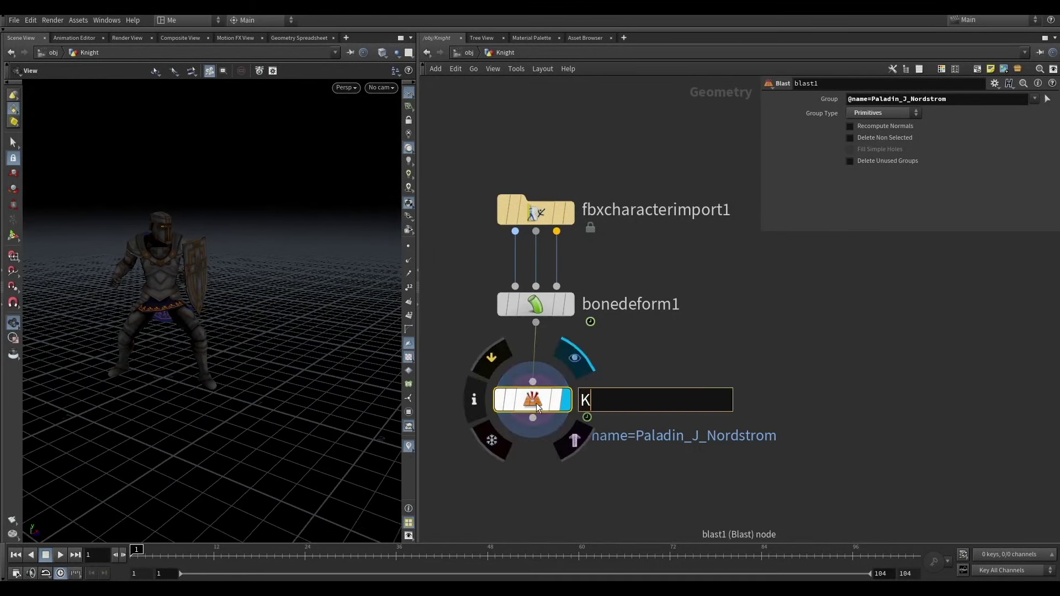
{"action": "type", "text": "night"}
{"action": "key", "text": "Return"}
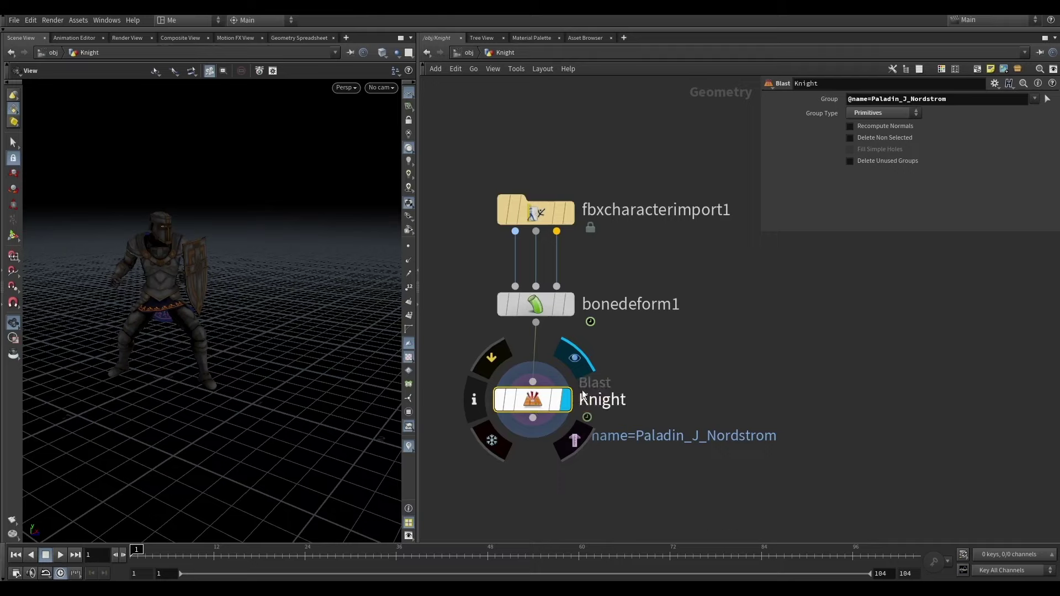
- Duplicate it as a Sword blast that keeps only the named piece via Delete Non Selected
{"action": "left_click_drag", "start_coordinate": [525, 407], "coordinate": [687, 402], "text": "alt"}
{"action": "scroll", "coordinate": [558, 377], "scroll_direction": "down", "scroll_amount": 3}
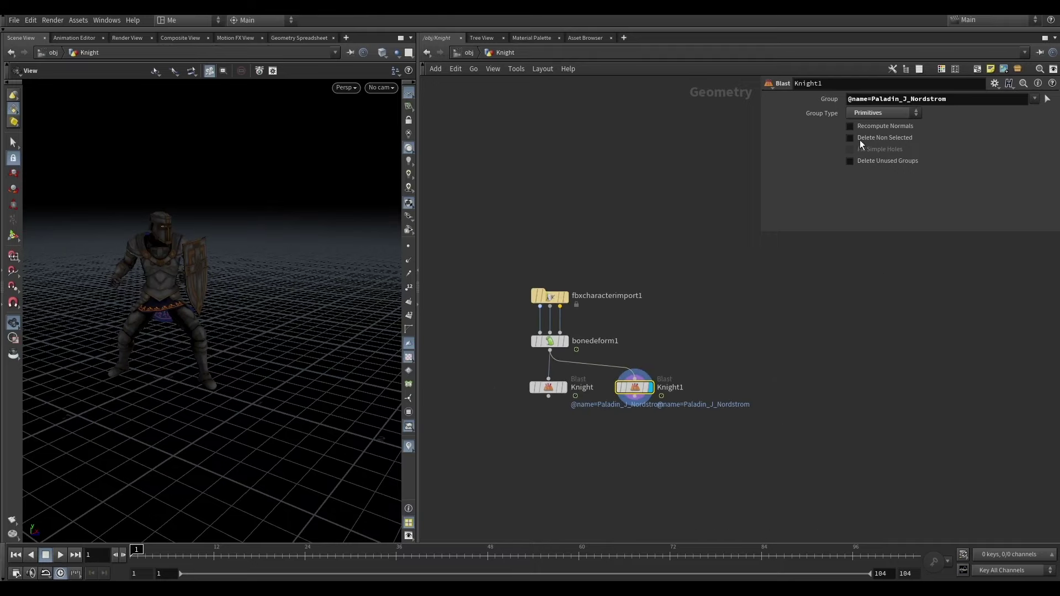
{"action": "left_click", "coordinate": [859, 141]}
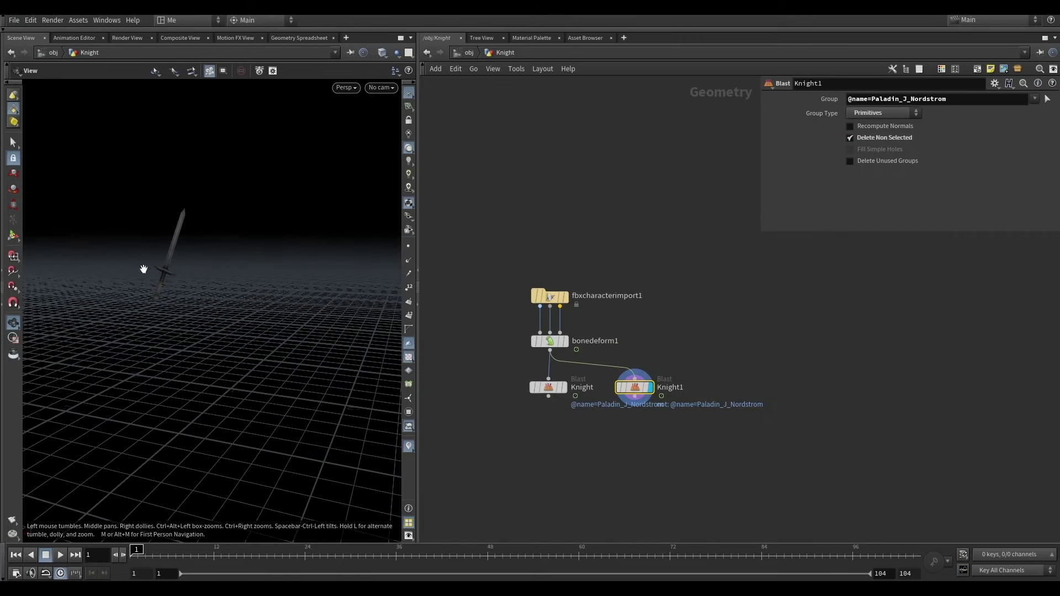
{"action": "double_click", "coordinate": [671, 387]}
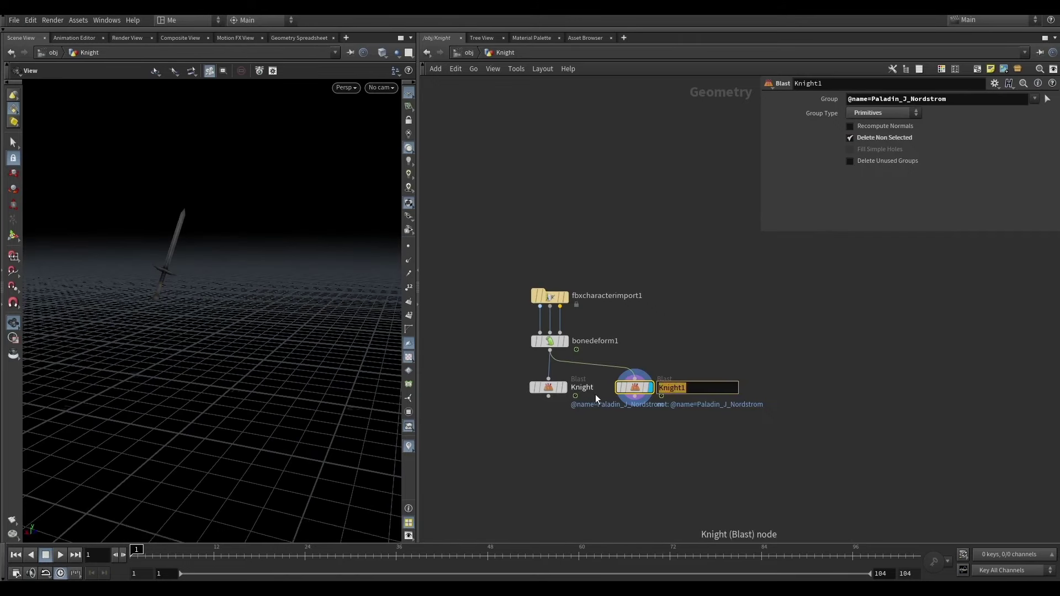
{"action": "type", "text": "Sword"}
{"action": "key", "text": "Return"}
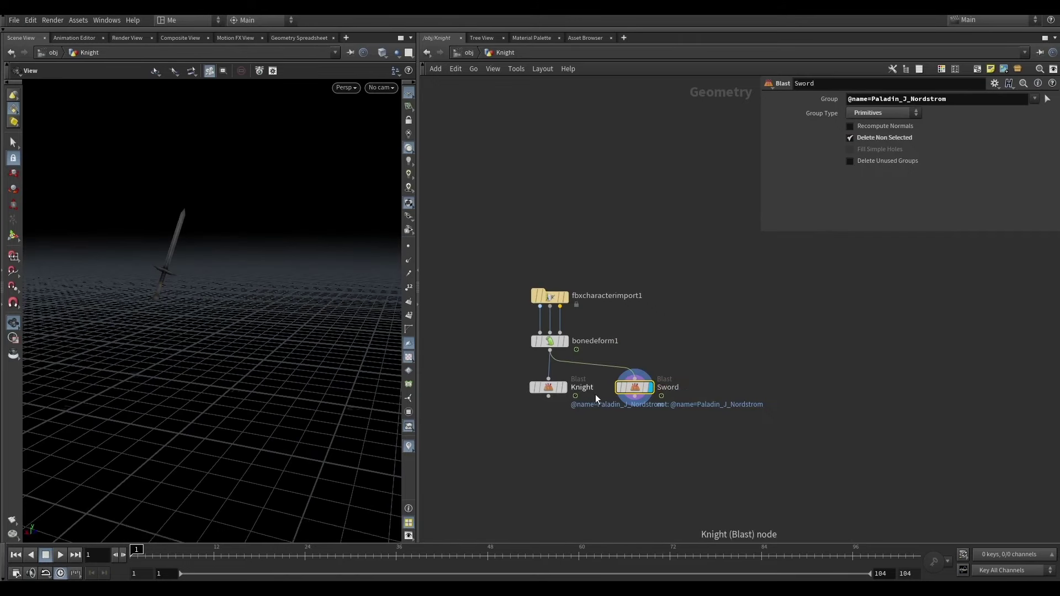
- Swap the Sword and Knight blasts, display Knight, and add a Null below Sword
{"action": "mouse_move", "coordinate": [634, 387]}
{"action": "left_mouse_down"}
{"action": "mouse_move", "coordinate": [500, 393]}
{"action": "mouse_move", "coordinate": [670, 377]}
{"action": "left_mouse_up"}
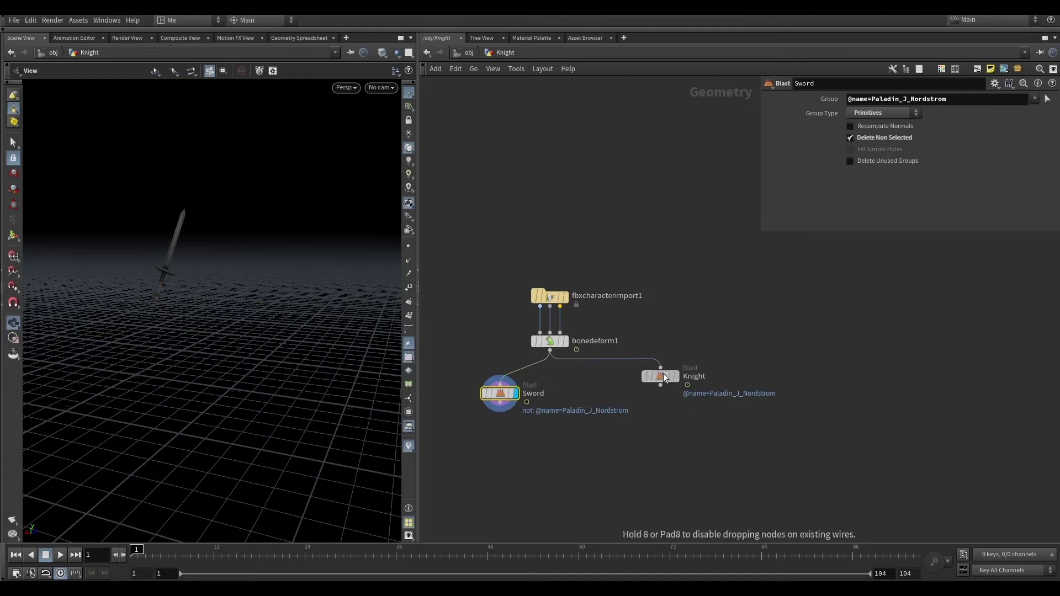
{"action": "left_click", "coordinate": [677, 380]}
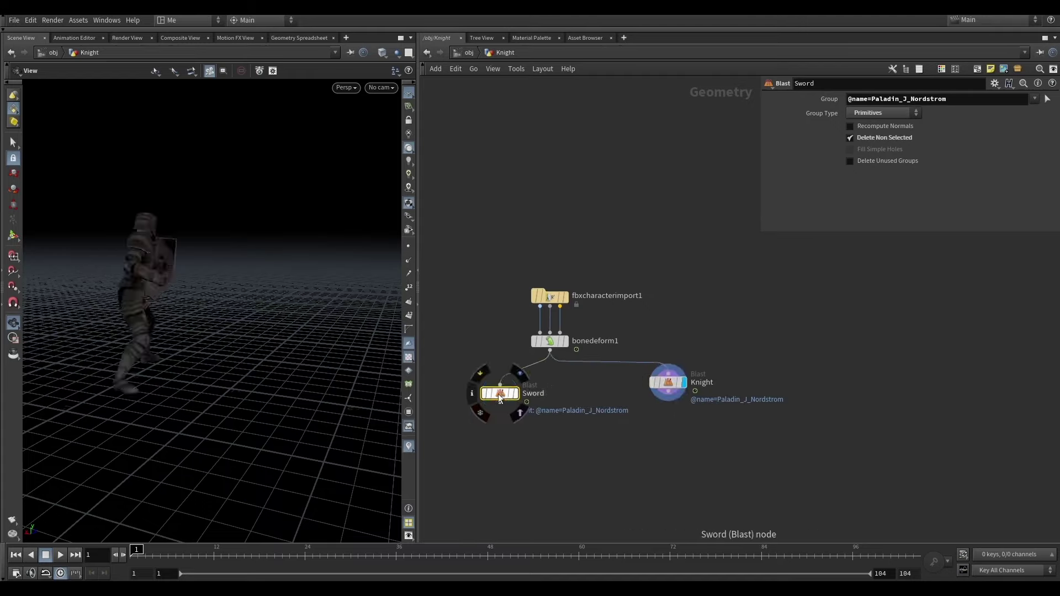
{"action": "key", "text": "Tab"}
{"action": "type", "text": "null"}
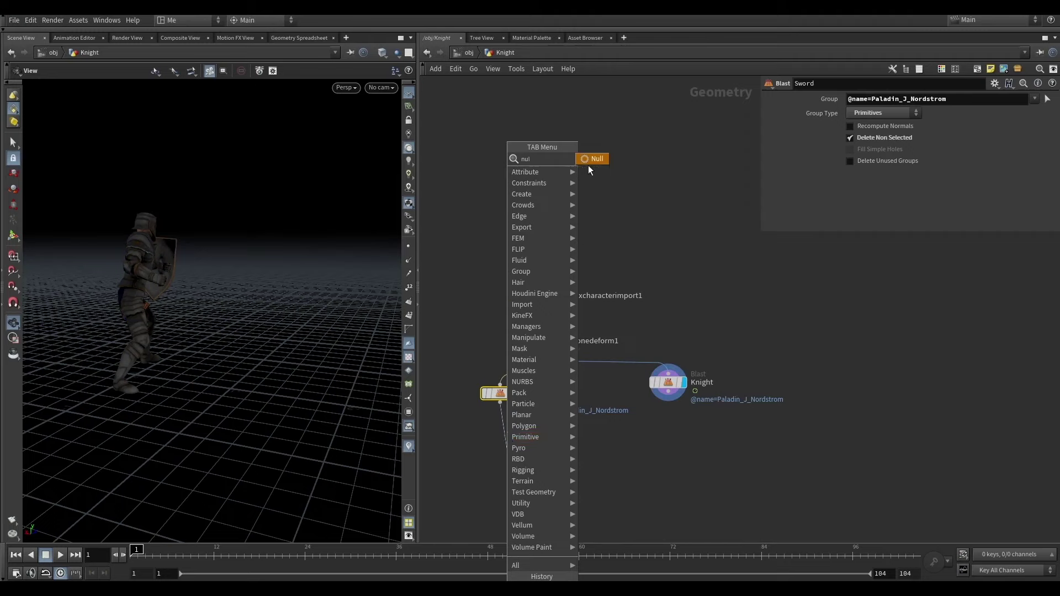
{"action": "left_click", "coordinate": [588, 165]}
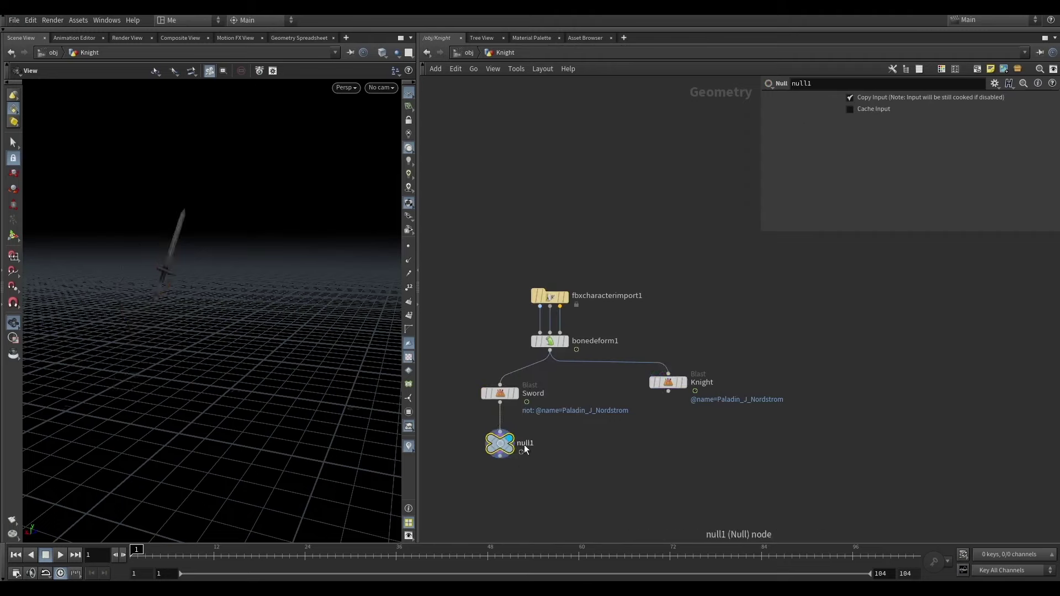
{"action": "double_click", "coordinate": [525, 445]}
- At /obj, hide Knight and add a red Geometry object named Sim
{"action": "key", "text": "u"}
{"action": "left_click", "coordinate": [568, 177]}
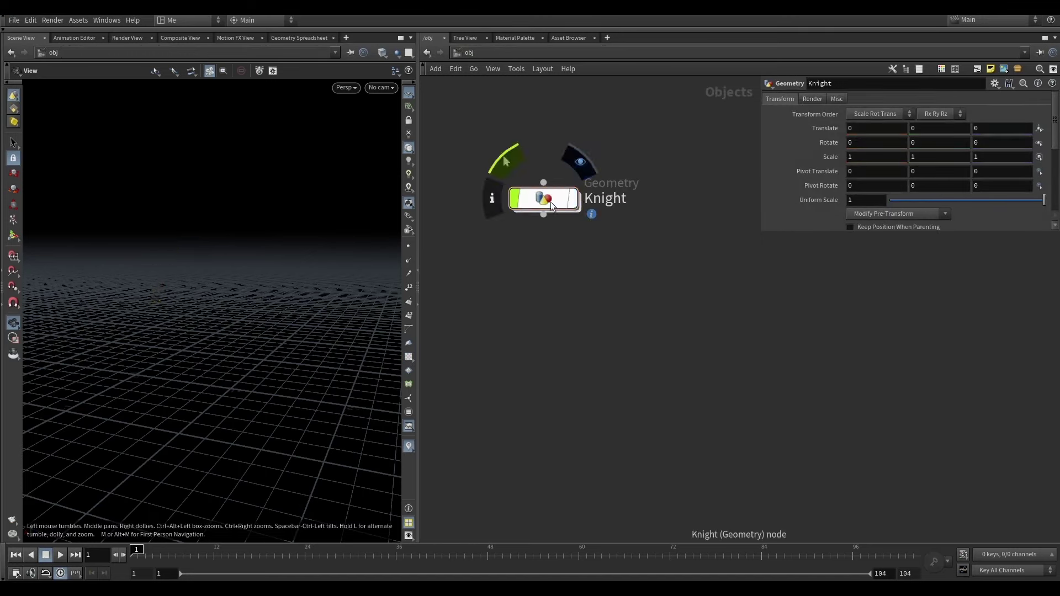
{"action": "key", "text": "Tab"}
{"action": "type", "text": "Ge"}
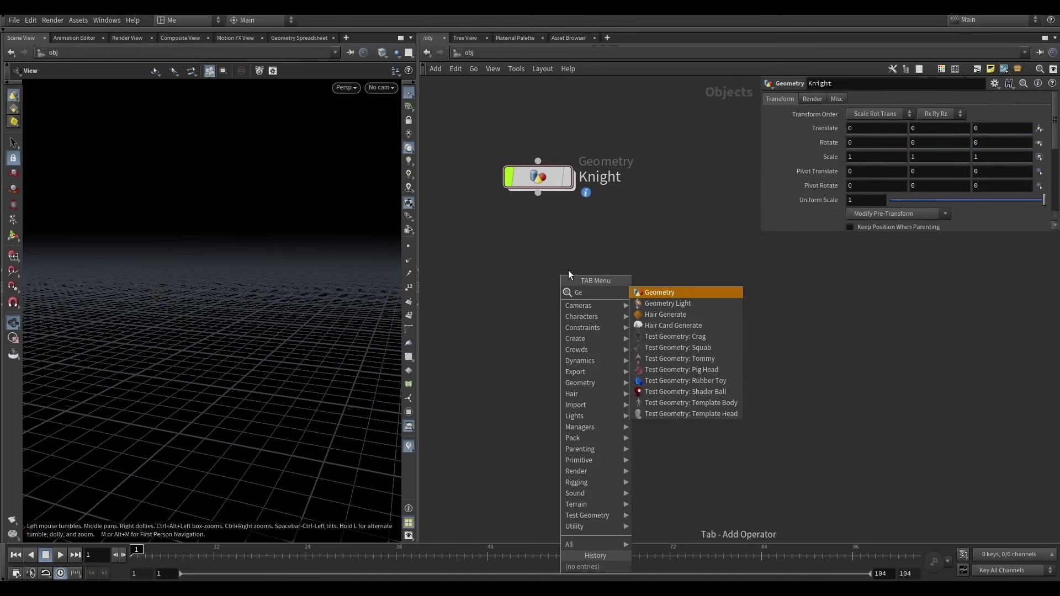
{"action": "type", "text": "o"}
{"action": "left_click", "coordinate": [669, 292]}
{"action": "left_click", "coordinate": [536, 241]}
{"action": "key", "text": "F2"}
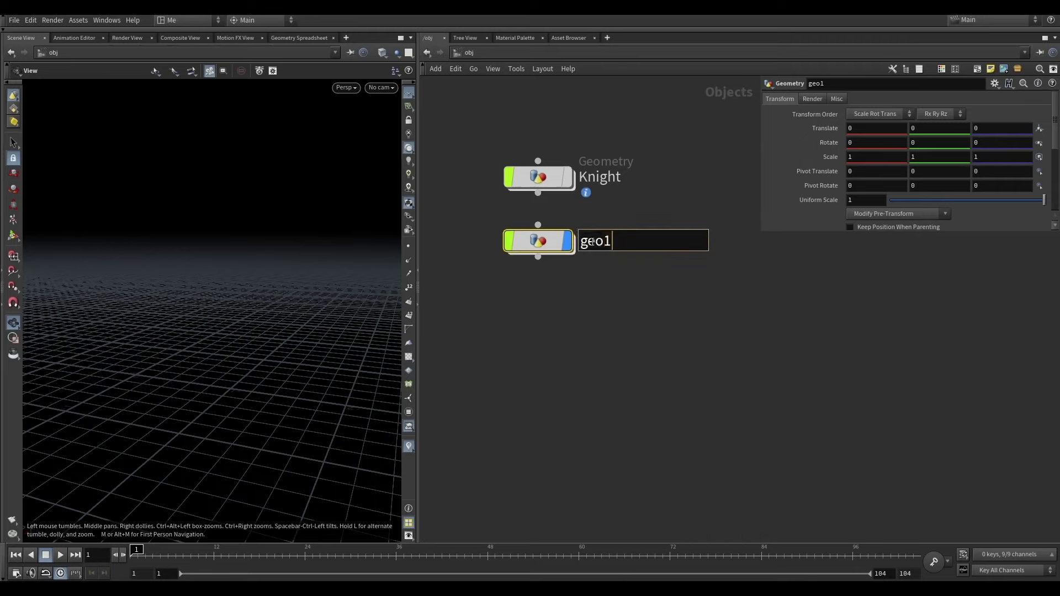
{"action": "type", "text": "Sim"}
{"action": "key", "text": "Return"}
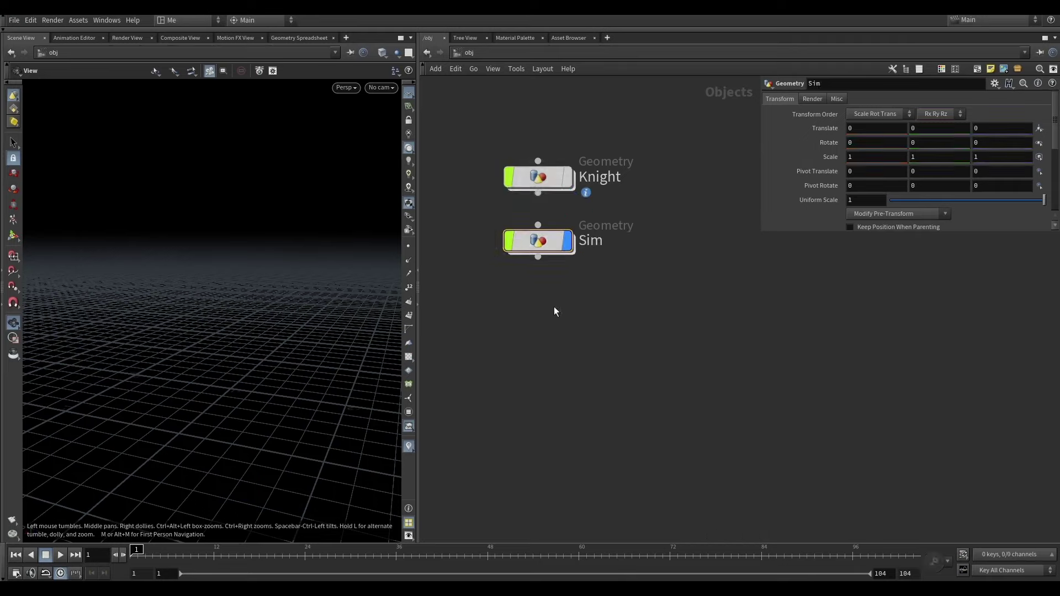
{"action": "key", "text": "Tab"}
{"action": "key", "text": "c"}
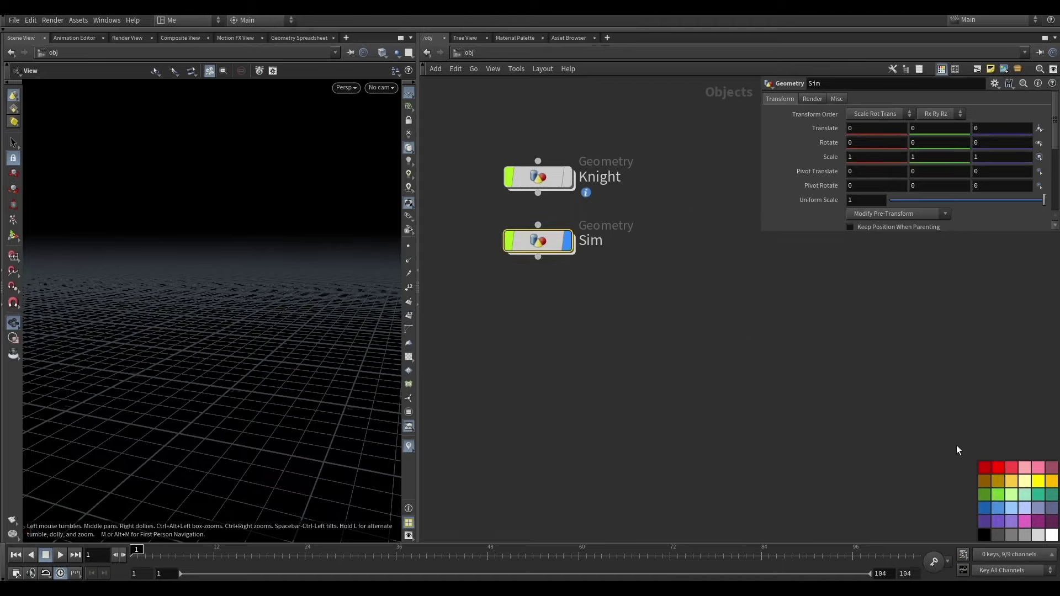
{"action": "left_click", "coordinate": [984, 468]}
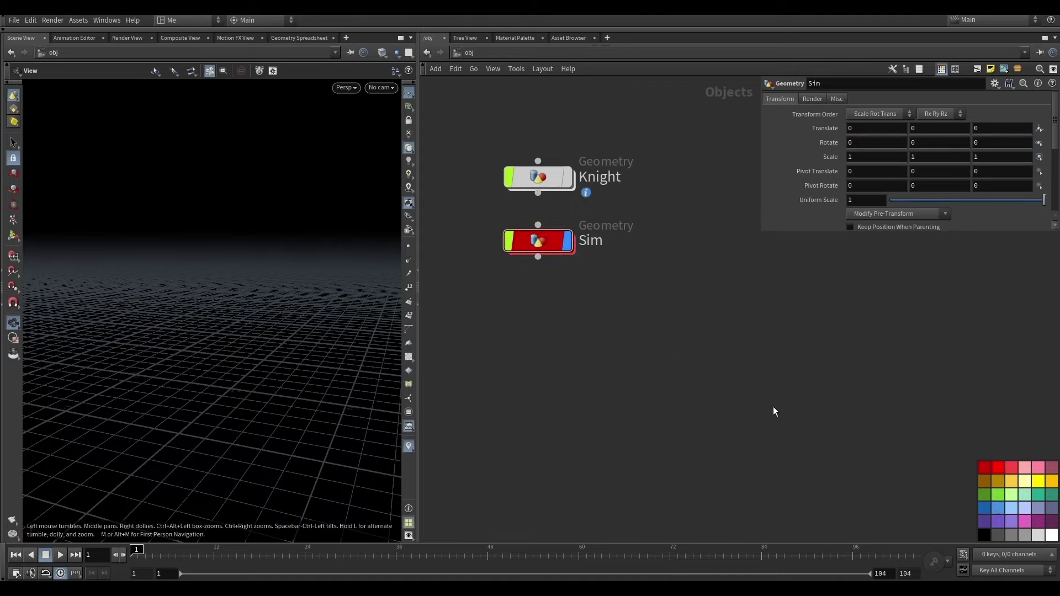
- Inside Sim, add an Object Merge pulling in /obj/Knight/null1
{"action": "double_click", "coordinate": [561, 250]}
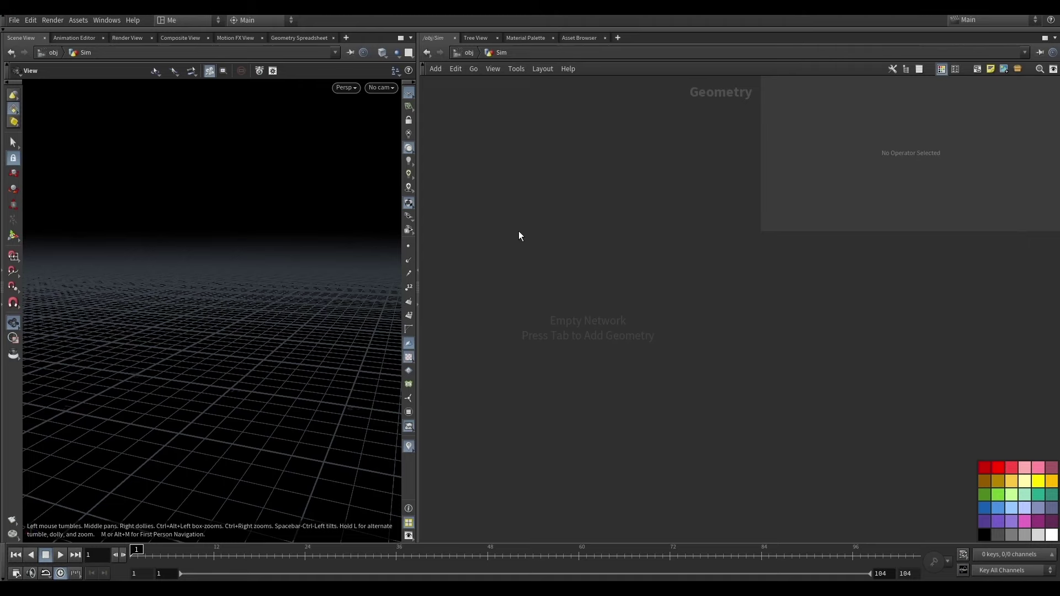
{"action": "key", "text": "Tab"}
{"action": "type", "text": "o"}
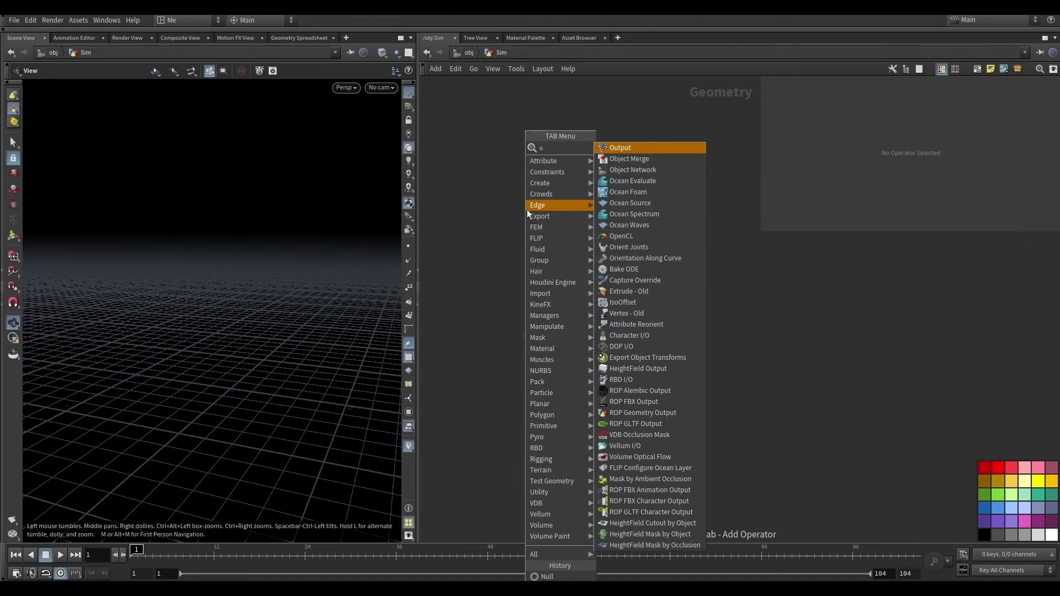
{"action": "type", "text": "bj"}
{"action": "left_click", "coordinate": [629, 148]}
{"action": "left_click", "coordinate": [542, 181]}
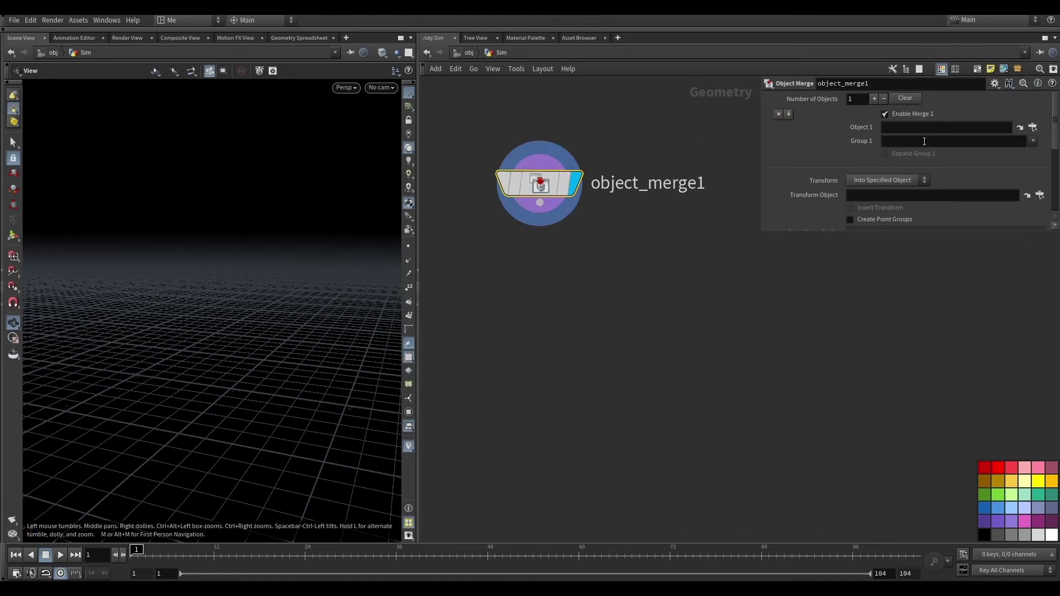
{"action": "type", "text": "/obj/Knight/null1"}
{"action": "left_click", "coordinate": [893, 151]}
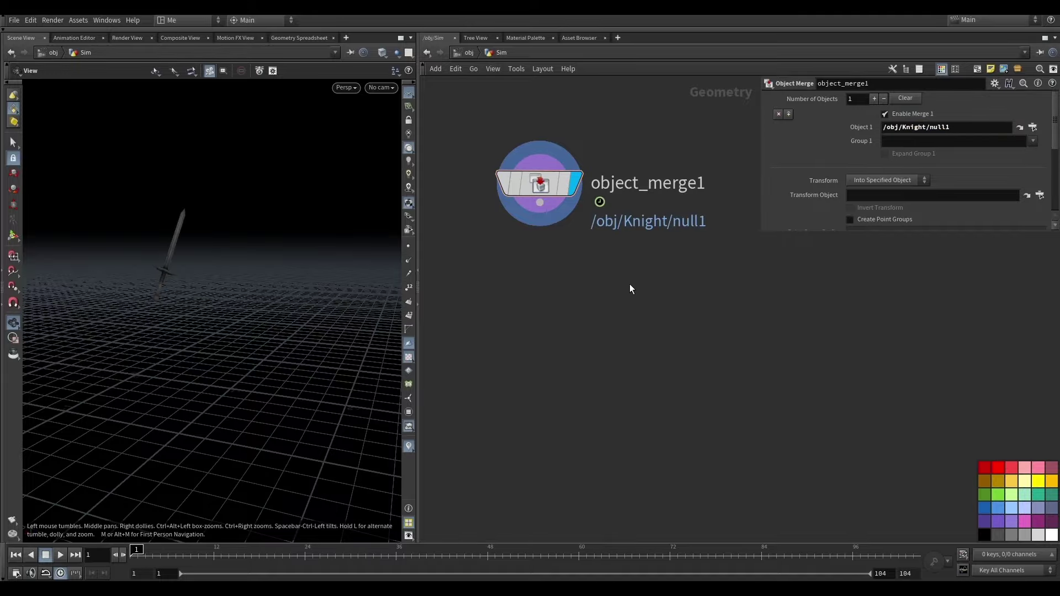
- Scrub and orbit to inspect the merged sword, then move object_merge1 higher
{"action": "mouse_move", "coordinate": [328, 317]}
{"action": "left_mouse_down"}
{"action": "mouse_move", "coordinate": [198, 258]}
{"action": "mouse_move", "coordinate": [149, 279]}
{"action": "mouse_move", "coordinate": [356, 268]}
{"action": "mouse_move", "coordinate": [159, 286]}
{"action": "mouse_move", "coordinate": [158, 276]}
{"action": "mouse_move", "coordinate": [154, 298]}
{"action": "left_mouse_up"}
{"action": "left_click_drag", "start_coordinate": [153, 549], "coordinate": [219, 551]}
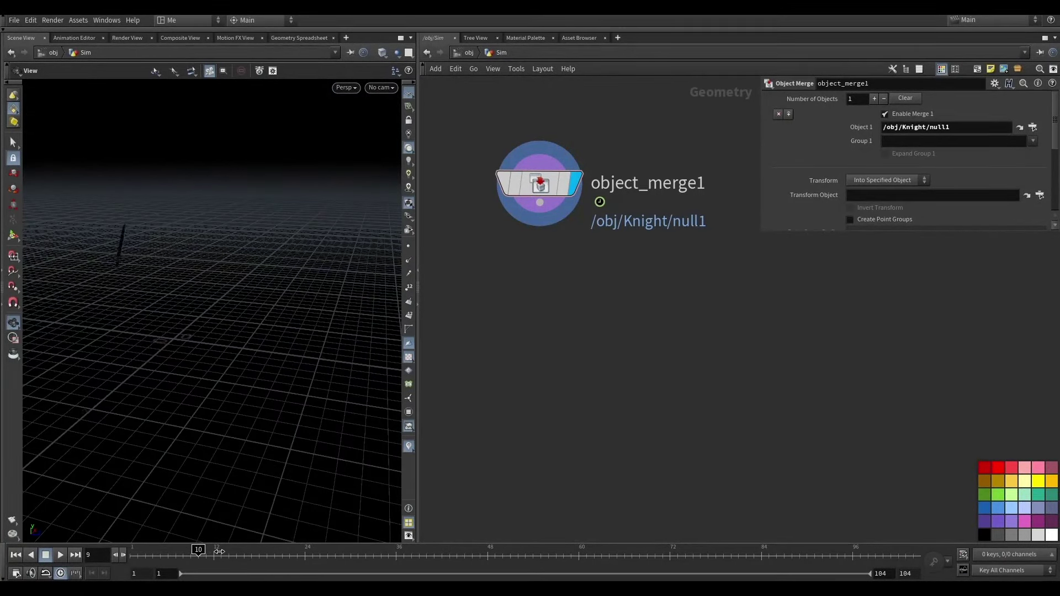
{"action": "scroll", "coordinate": [166, 288], "scroll_direction": "up", "scroll_amount": 5}
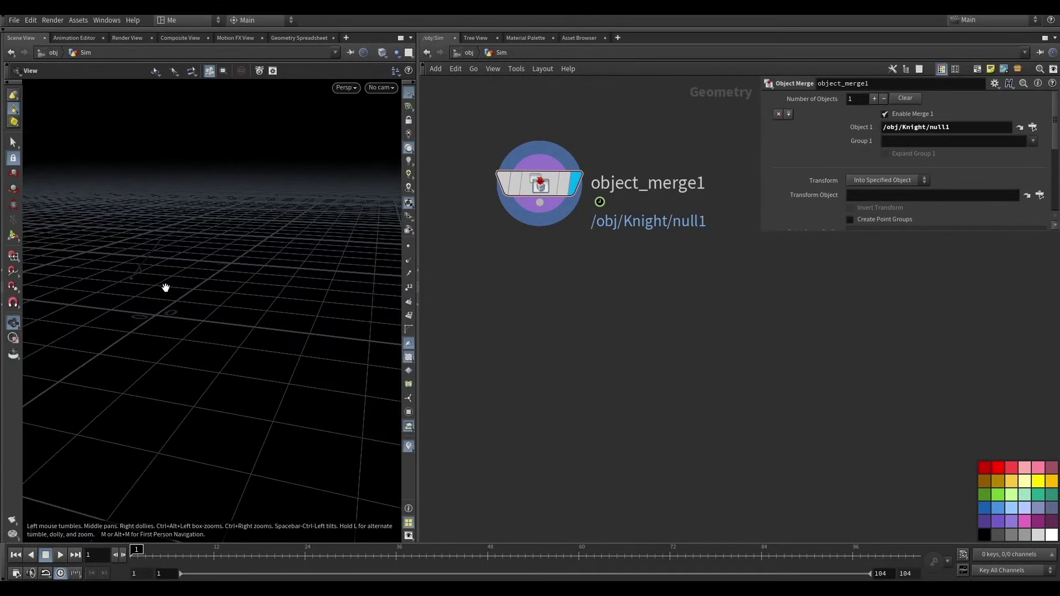
{"action": "scroll", "coordinate": [171, 273], "scroll_direction": "down", "scroll_amount": 3}
{"action": "scroll", "coordinate": [147, 267], "scroll_direction": "down", "scroll_amount": 3}
{"action": "mouse_move", "coordinate": [133, 265]}
{"action": "left_mouse_down"}
{"action": "mouse_move", "coordinate": [145, 272]}
{"action": "mouse_move", "coordinate": [118, 296]}
{"action": "left_mouse_up"}
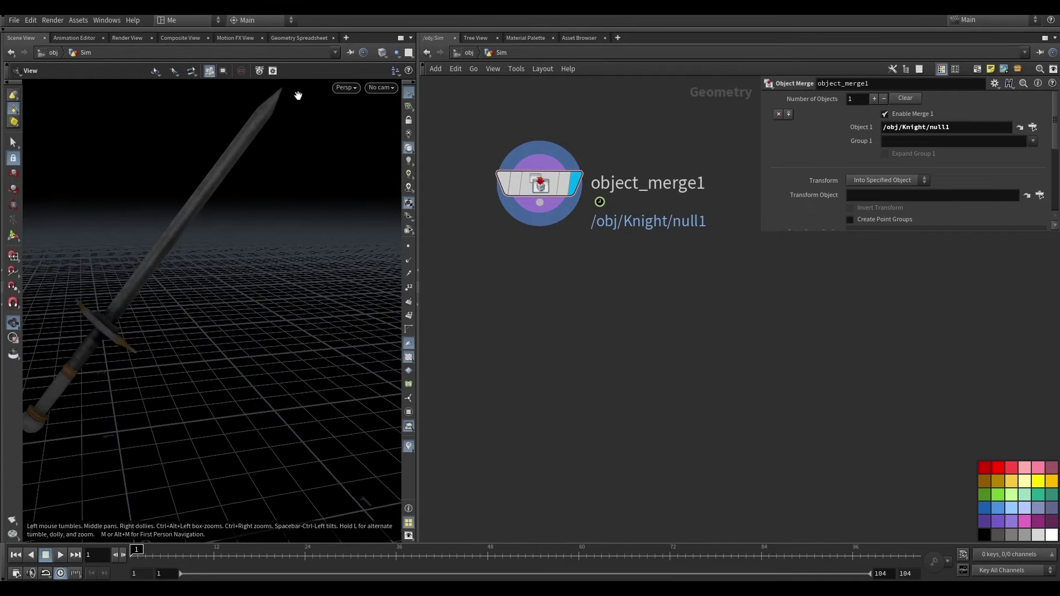
{"action": "mouse_move", "coordinate": [65, 355]}
{"action": "left_mouse_down"}
{"action": "mouse_move", "coordinate": [125, 350]}
{"action": "mouse_move", "coordinate": [99, 341]}
{"action": "left_mouse_up"}
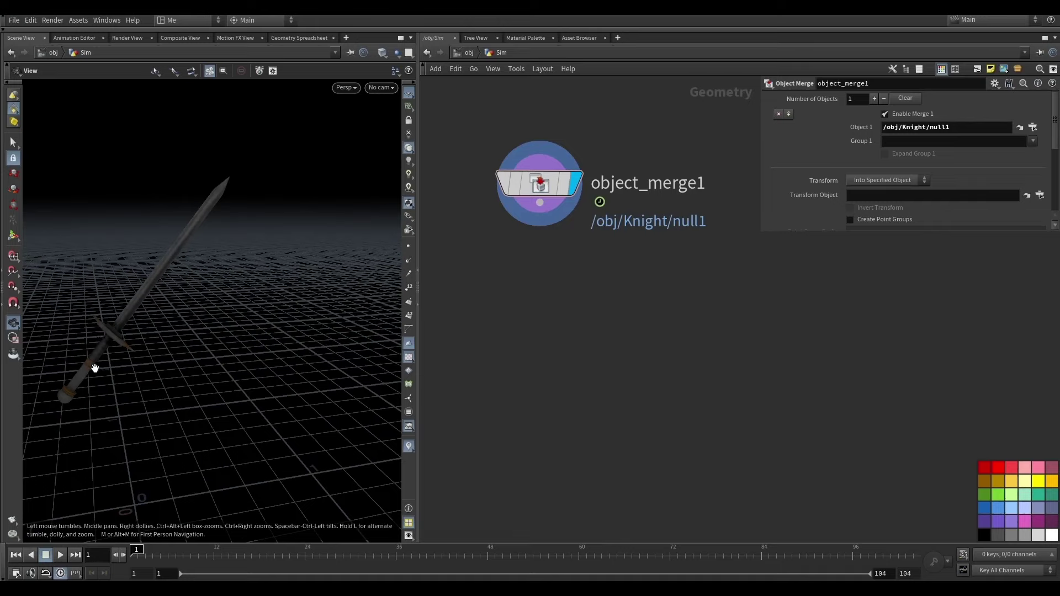
{"action": "mouse_move", "coordinate": [166, 347]}
{"action": "left_mouse_down"}
{"action": "mouse_move", "coordinate": [163, 270]}
{"action": "mouse_move", "coordinate": [158, 300]}
{"action": "mouse_move", "coordinate": [131, 314]}
{"action": "mouse_move", "coordinate": [186, 250]}
{"action": "left_mouse_up"}
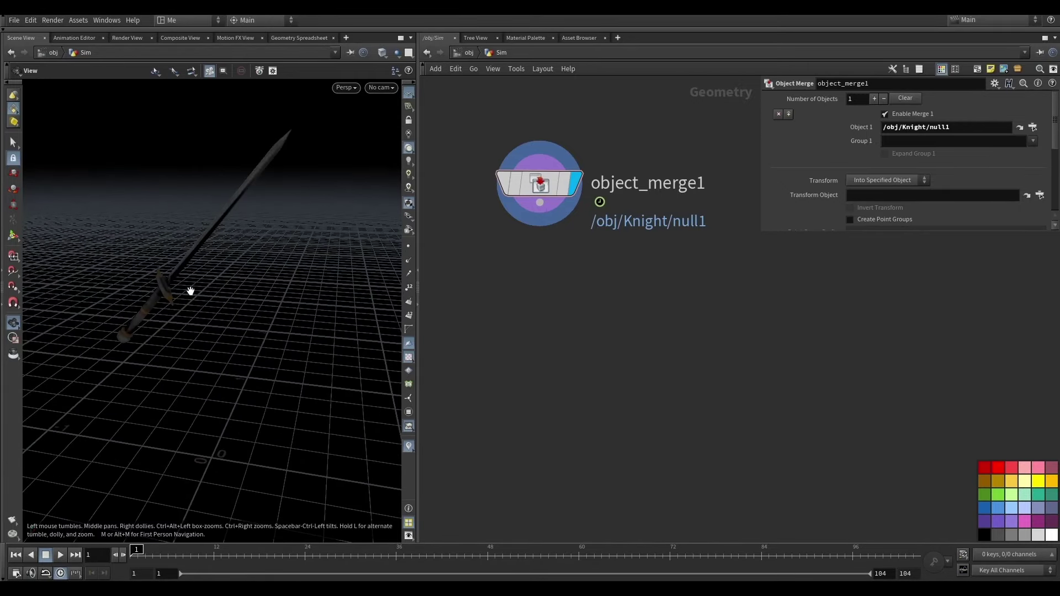
{"action": "left_click_drag", "start_coordinate": [190, 291], "coordinate": [313, 132]}
{"action": "left_click_drag", "start_coordinate": [549, 184], "coordinate": [577, 125]}
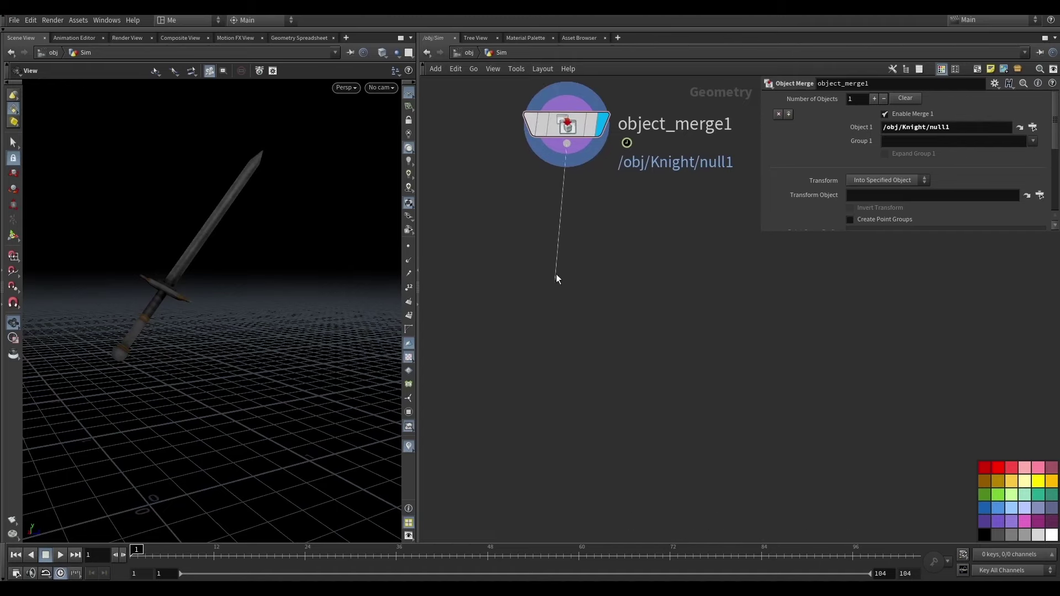
- Add a Blast node lined up directly under object_merge1
{"action": "key", "text": "Tab"}
{"action": "type", "text": "bl"}
{"action": "key", "text": "Return"}
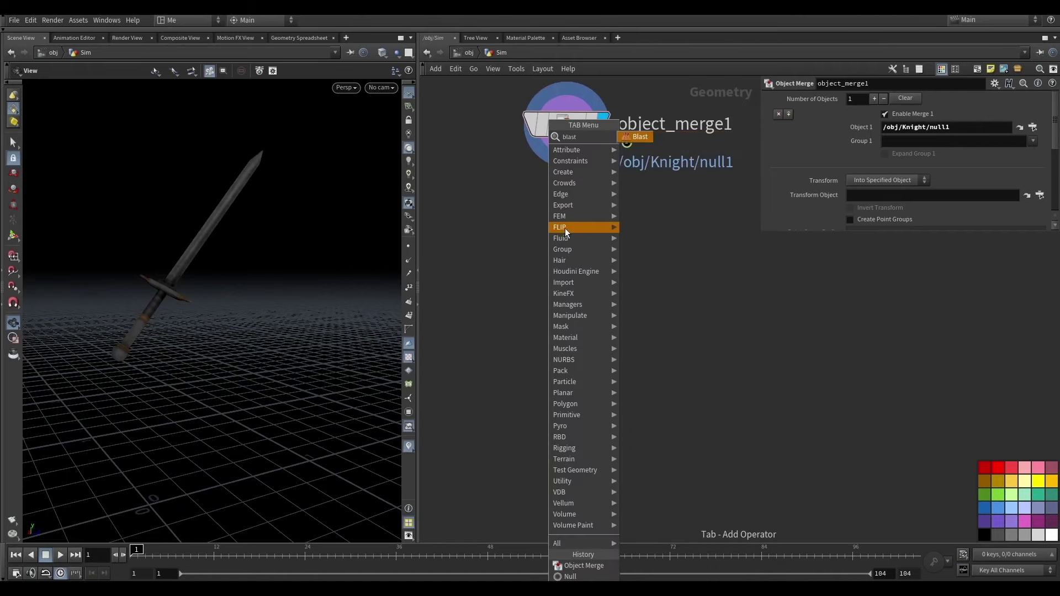
{"action": "left_click", "coordinate": [555, 235]}
{"action": "left_click_drag", "start_coordinate": [554, 235], "coordinate": [572, 259]}
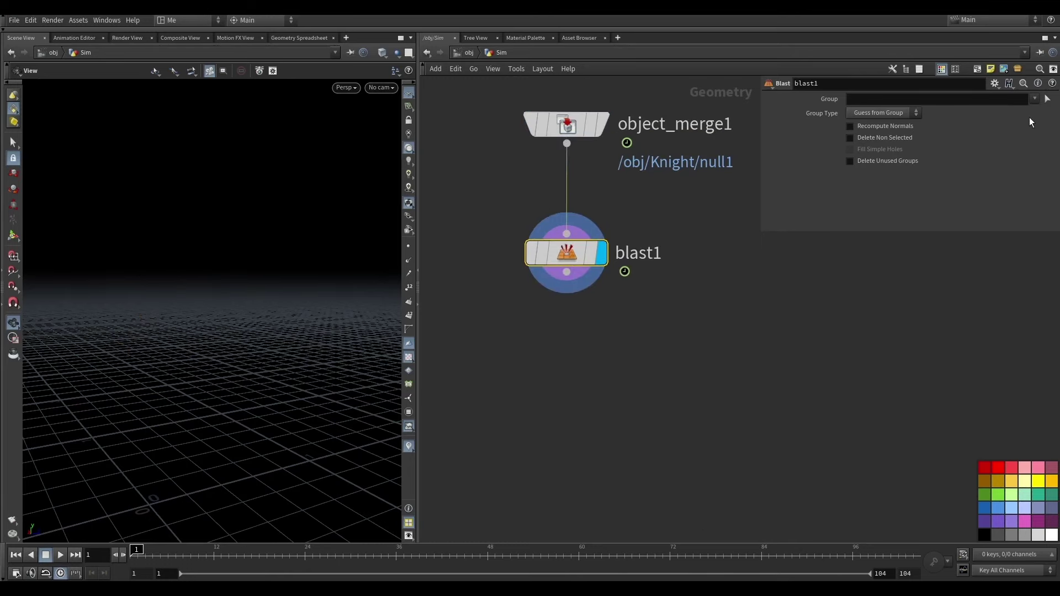
{"action": "left_click", "coordinate": [1046, 99]}
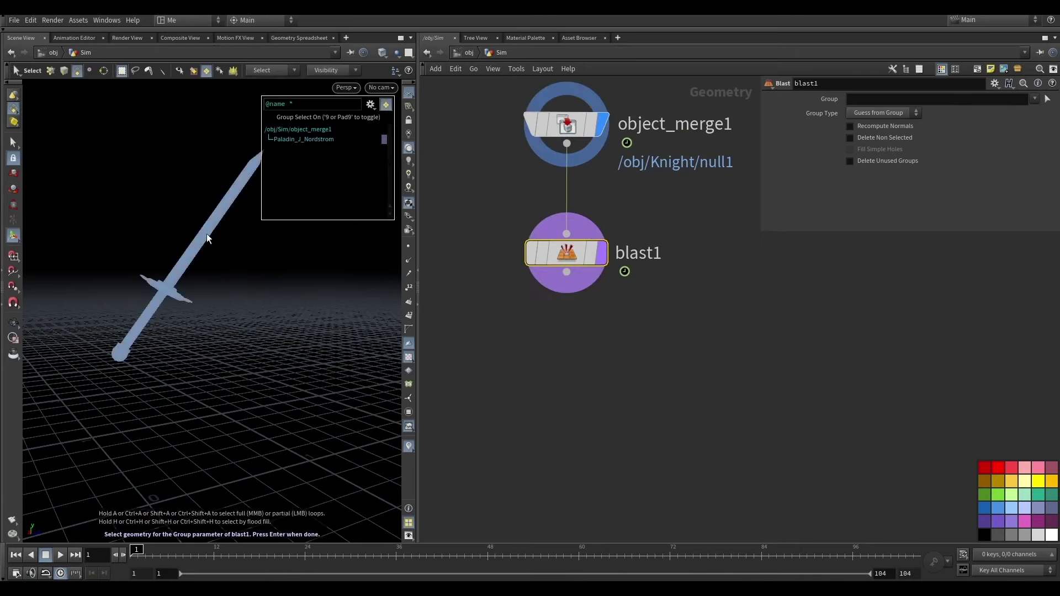
{"action": "left_click", "coordinate": [206, 234]}
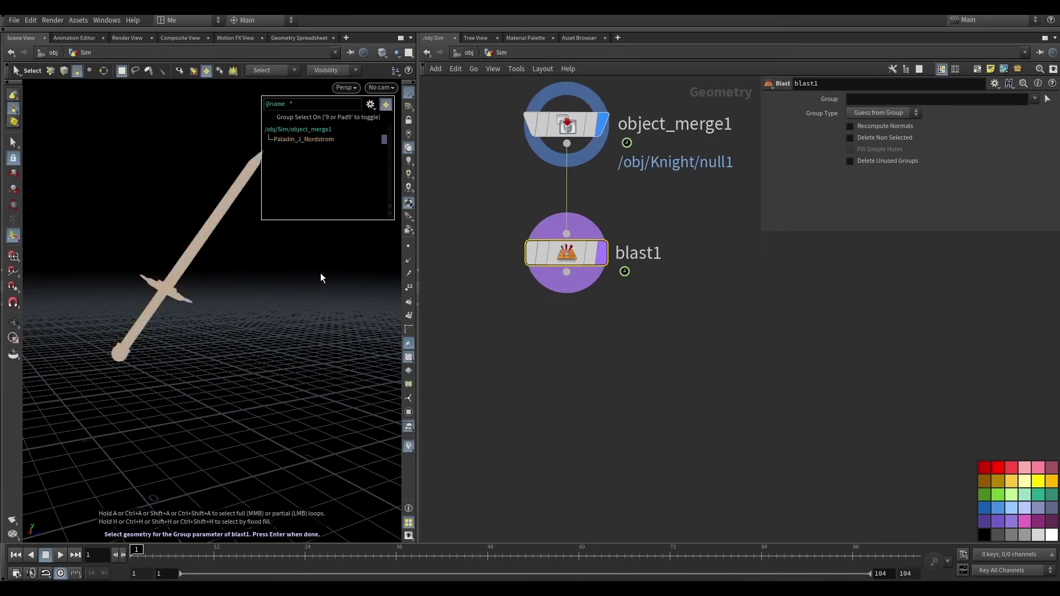
{"action": "left_click", "coordinate": [206, 70]}
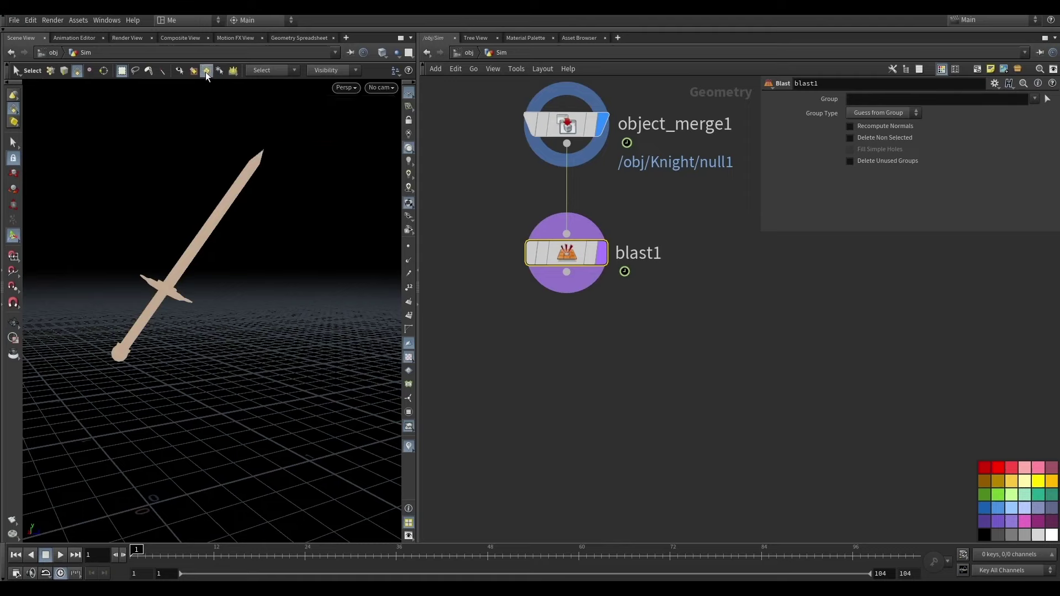
{"action": "left_click", "coordinate": [217, 220]}
{"action": "left_click_drag", "start_coordinate": [208, 142], "coordinate": [335, 203]}
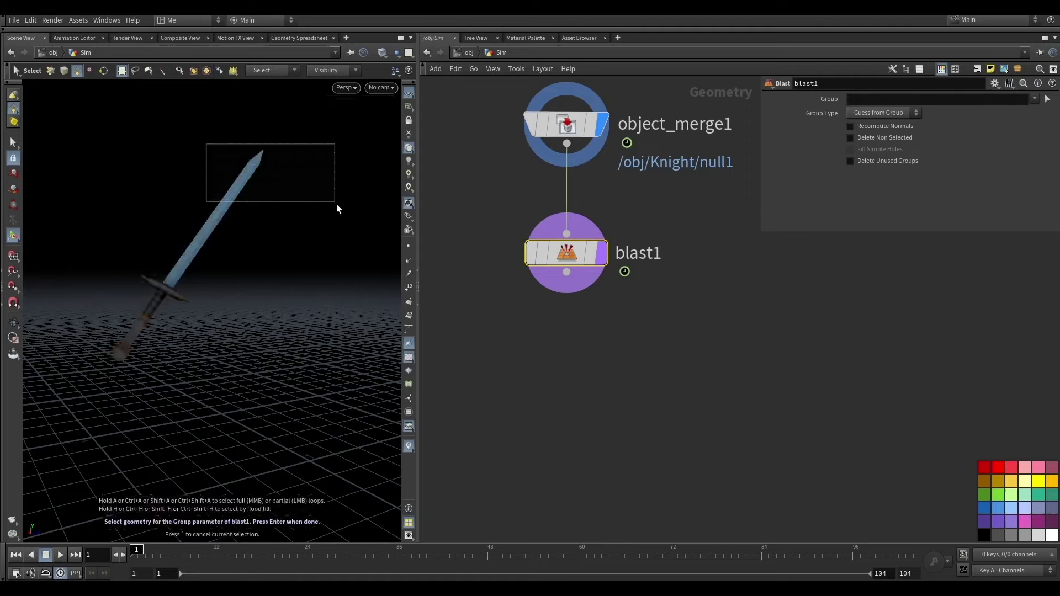
{"action": "key", "text": "Return"}
{"action": "mouse_move", "coordinate": [272, 264]}
{"action": "left_mouse_down"}
{"action": "mouse_move", "coordinate": [106, 246]}
{"action": "mouse_move", "coordinate": [217, 259]}
{"action": "mouse_move", "coordinate": [270, 309]}
{"action": "mouse_move", "coordinate": [154, 289]}
{"action": "mouse_move", "coordinate": [223, 286]}
{"action": "left_mouse_up"}
{"action": "key", "text": "Return"}
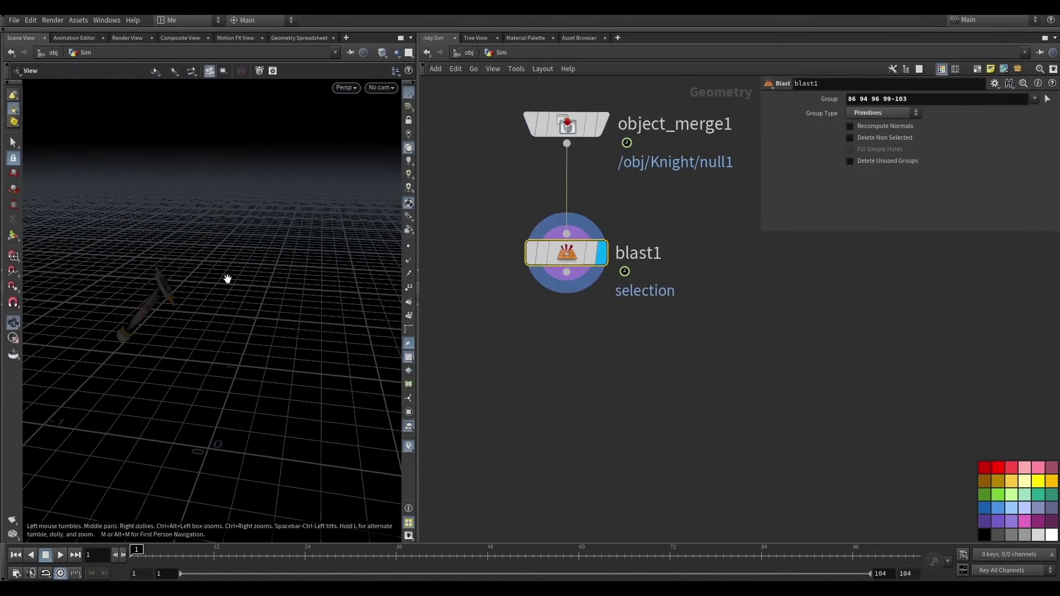
{"action": "left_click", "coordinate": [849, 137]}
{"action": "mouse_move", "coordinate": [248, 243]}
{"action": "left_mouse_down"}
{"action": "mouse_move", "coordinate": [392, 219]}
{"action": "mouse_move", "coordinate": [308, 206]}
{"action": "mouse_move", "coordinate": [254, 275]}
{"action": "mouse_move", "coordinate": [192, 248]}
{"action": "mouse_move", "coordinate": [158, 255]}
{"action": "mouse_move", "coordinate": [272, 232]}
{"action": "mouse_move", "coordinate": [184, 263]}
{"action": "mouse_move", "coordinate": [208, 274]}
{"action": "mouse_move", "coordinate": [243, 241]}
{"action": "mouse_move", "coordinate": [259, 254]}
{"action": "left_mouse_up"}
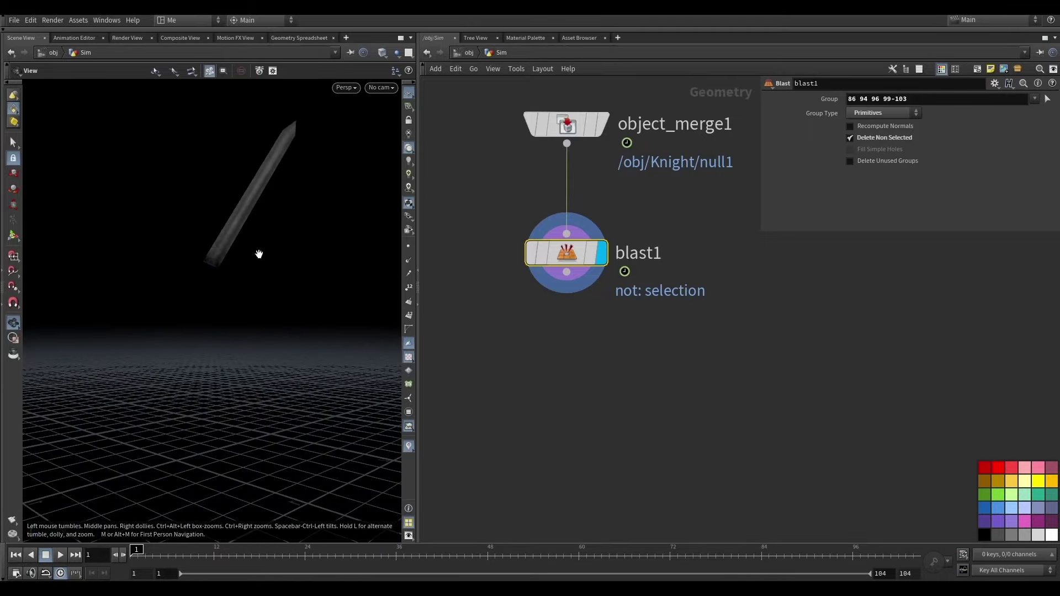
{"action": "mouse_move", "coordinate": [293, 145]}
{"action": "left_mouse_down"}
{"action": "mouse_move", "coordinate": [371, 206]}
{"action": "mouse_move", "coordinate": [220, 237]}
{"action": "mouse_move", "coordinate": [232, 174]}
{"action": "mouse_move", "coordinate": [279, 216]}
{"action": "mouse_move", "coordinate": [265, 211]}
{"action": "mouse_move", "coordinate": [289, 180]}
{"action": "left_mouse_up"}
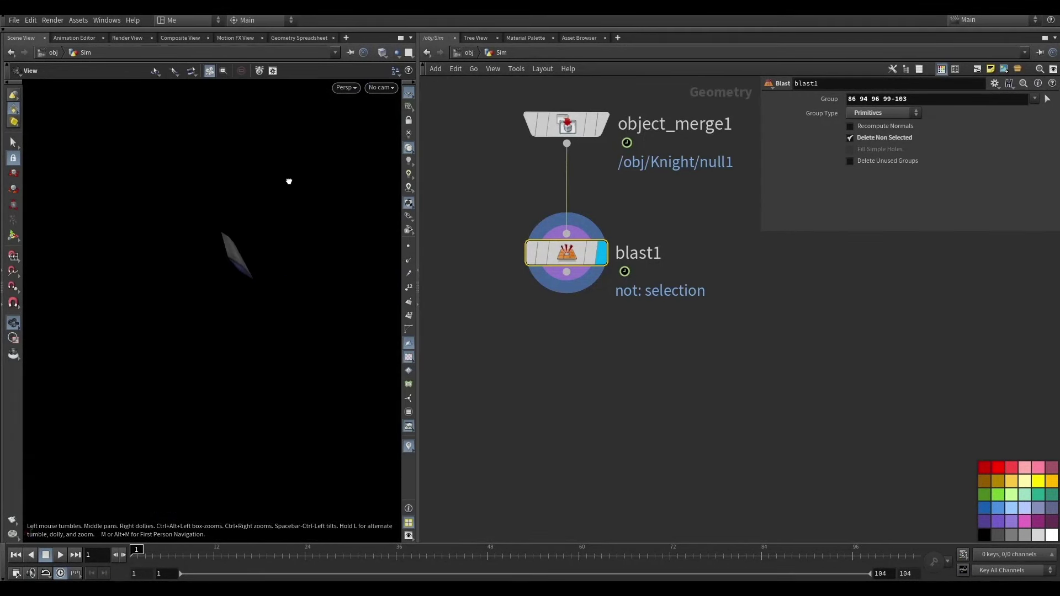
- Add a PolyFill under blast1 with Fill Mode set to Single Polygon
{"action": "left_click", "coordinate": [566, 272]}
{"action": "key", "text": "Tab"}
{"action": "type", "text": "pol"}
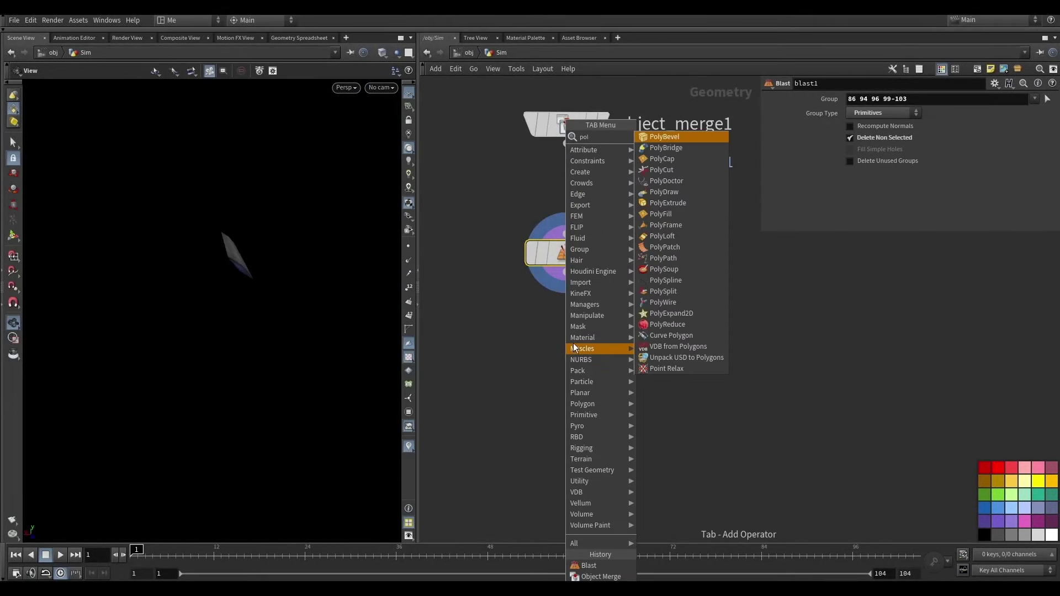
{"action": "left_click", "coordinate": [674, 214]}
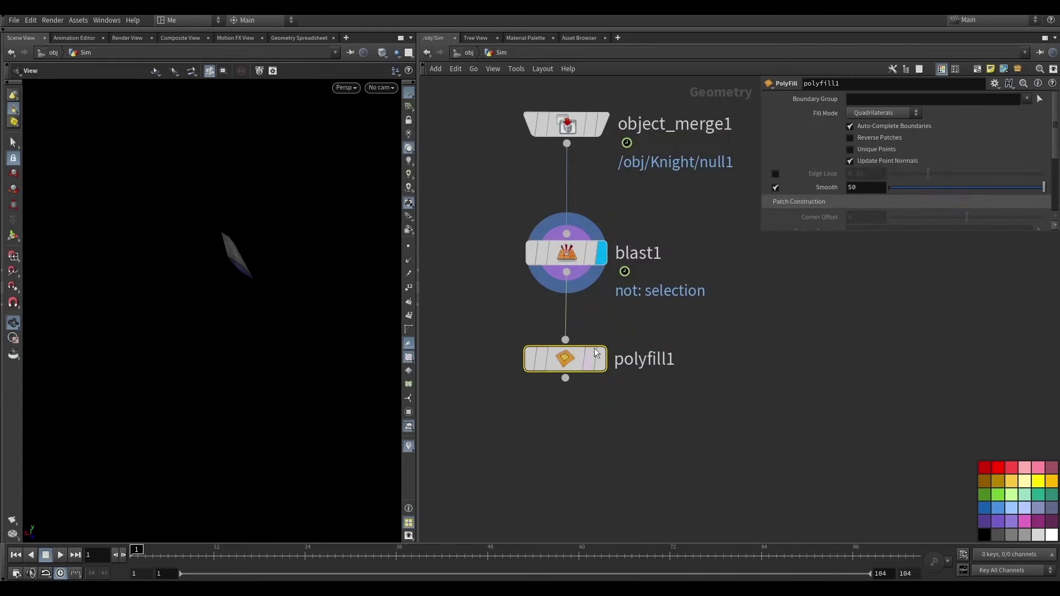
{"action": "left_click", "coordinate": [602, 362]}
{"action": "mouse_move", "coordinate": [360, 343]}
{"action": "left_mouse_down"}
{"action": "mouse_move", "coordinate": [265, 277]}
{"action": "mouse_move", "coordinate": [244, 270]}
{"action": "mouse_move", "coordinate": [215, 284]}
{"action": "mouse_move", "coordinate": [261, 307]}
{"action": "mouse_move", "coordinate": [249, 279]}
{"action": "left_mouse_up"}
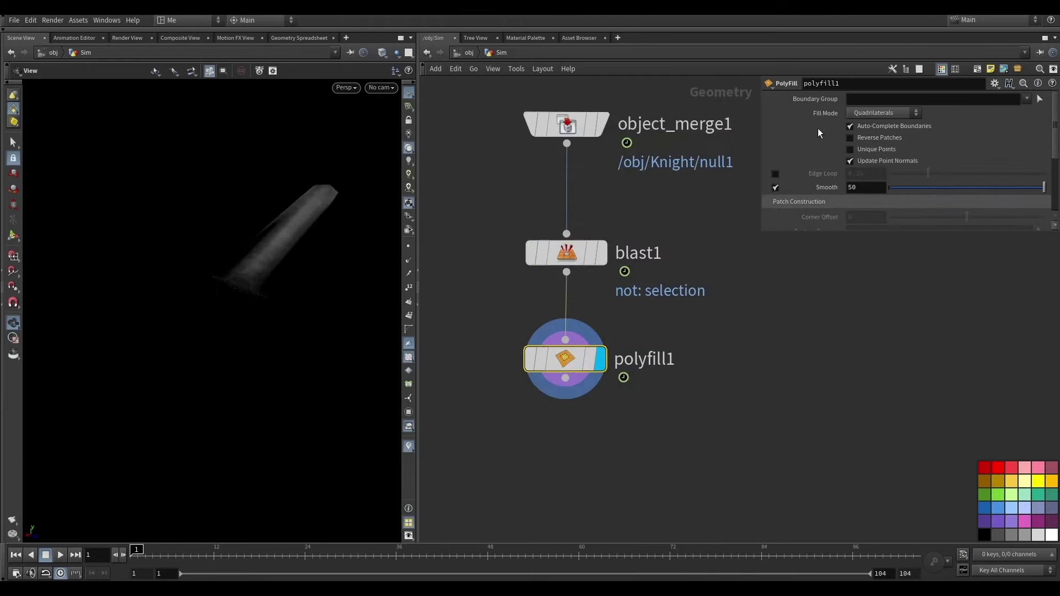
{"action": "left_click", "coordinate": [883, 113]}
{"action": "left_click", "coordinate": [874, 125]}
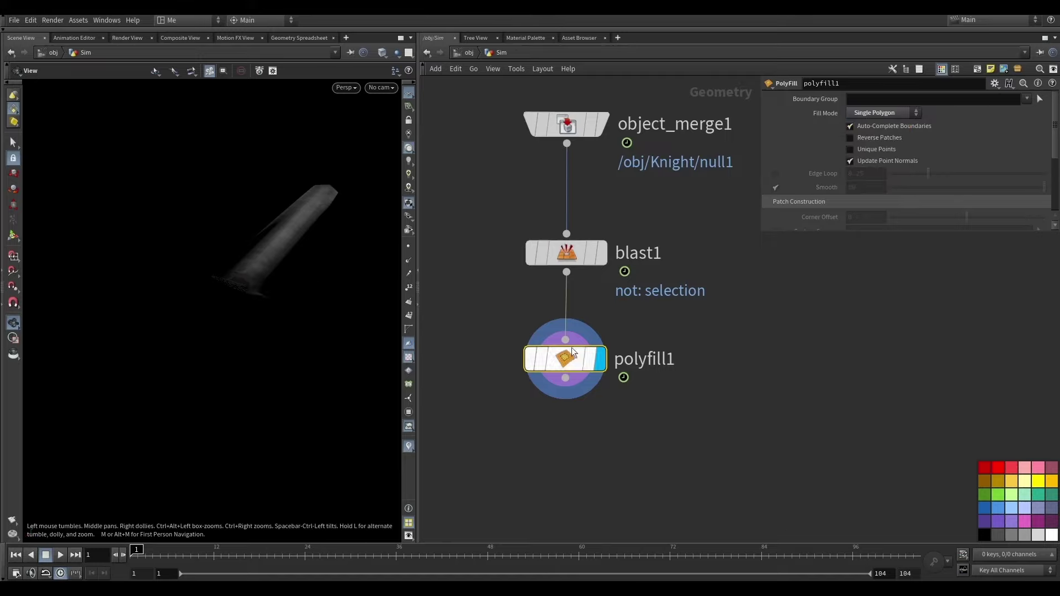
- Delete polyfill1 and light the sword brightly in the viewport
{"action": "key", "text": "Delete"}
{"action": "key", "text": "Tab"}
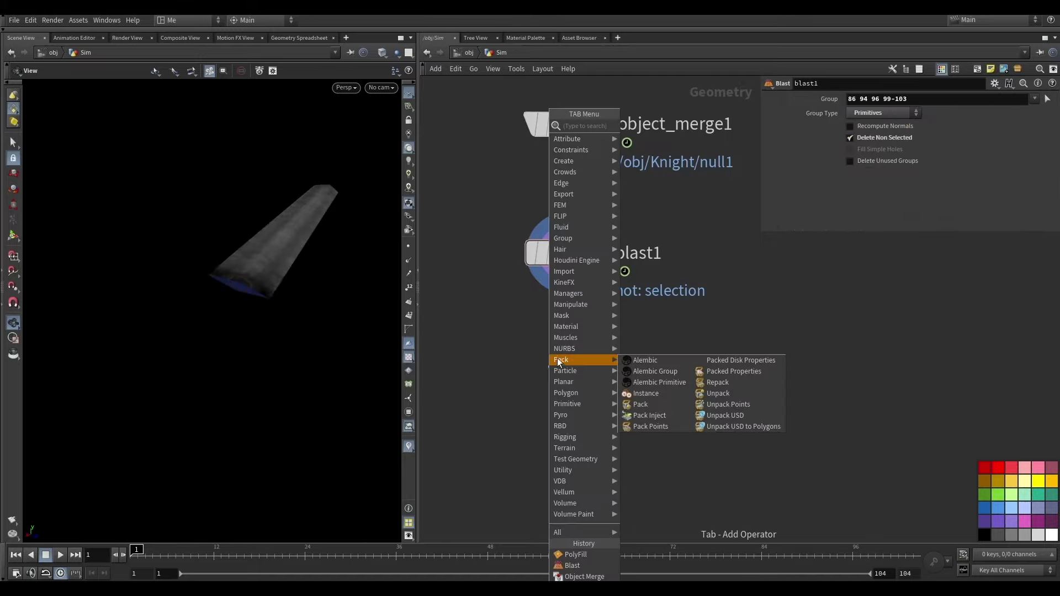
{"action": "left_click", "coordinate": [408, 206]}
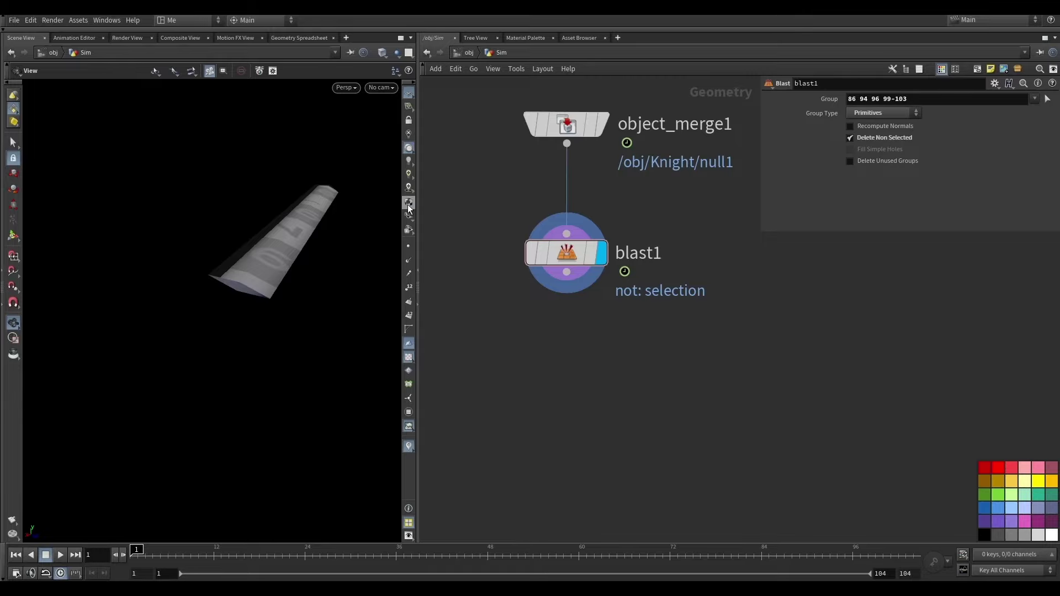
{"action": "key", "text": "Escape"}
{"action": "mouse_move", "coordinate": [275, 302]}
{"action": "left_mouse_down"}
{"action": "mouse_move", "coordinate": [187, 309]}
{"action": "mouse_move", "coordinate": [256, 317]}
{"action": "mouse_move", "coordinate": [367, 304]}
{"action": "mouse_move", "coordinate": [298, 309]}
{"action": "left_mouse_up"}
- Add a Normal node under blast1 with 60° cusp angle and display it
{"action": "key", "text": "Tab"}
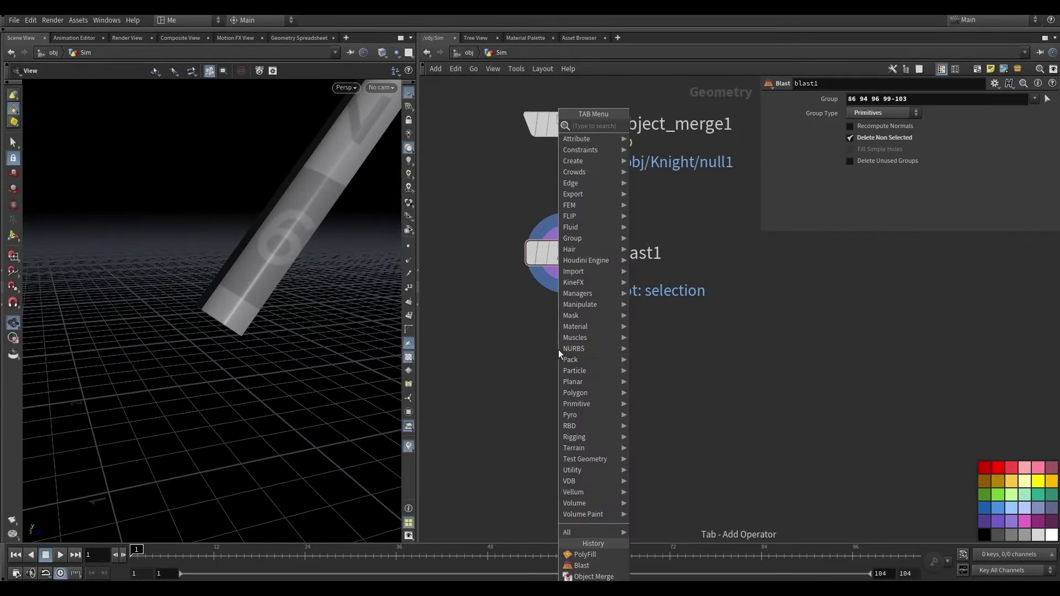
{"action": "type", "text": "normal"}
{"action": "key", "text": "Return"}
{"action": "left_click", "coordinate": [558, 349]}
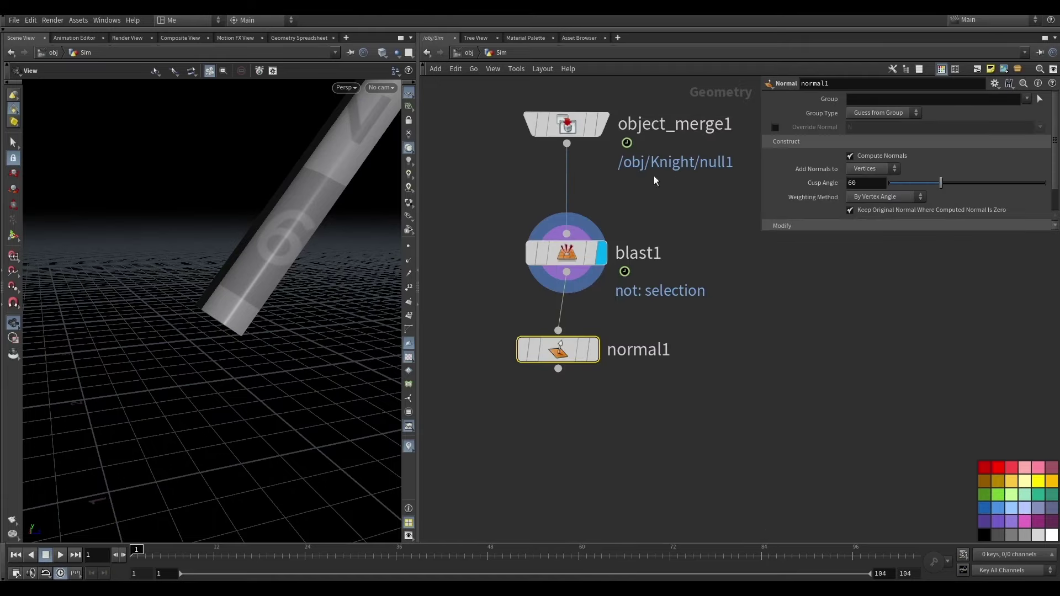
{"action": "left_click", "coordinate": [596, 349]}
{"action": "mouse_move", "coordinate": [309, 301]}
{"action": "left_mouse_down"}
{"action": "mouse_move", "coordinate": [256, 299]}
{"action": "mouse_move", "coordinate": [326, 213]}
{"action": "mouse_move", "coordinate": [327, 182]}
{"action": "mouse_move", "coordinate": [287, 248]}
{"action": "left_mouse_up"}
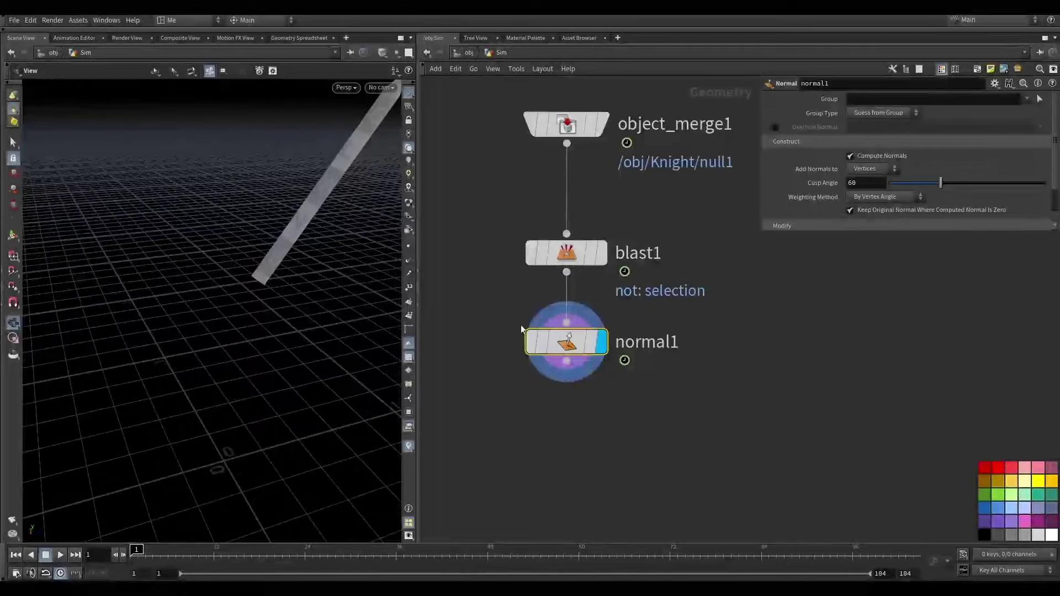
- Add a Scatter node under normal1 spreading 1000 points over the blade
{"action": "key", "text": "Tab"}
{"action": "type", "text": "sca"}
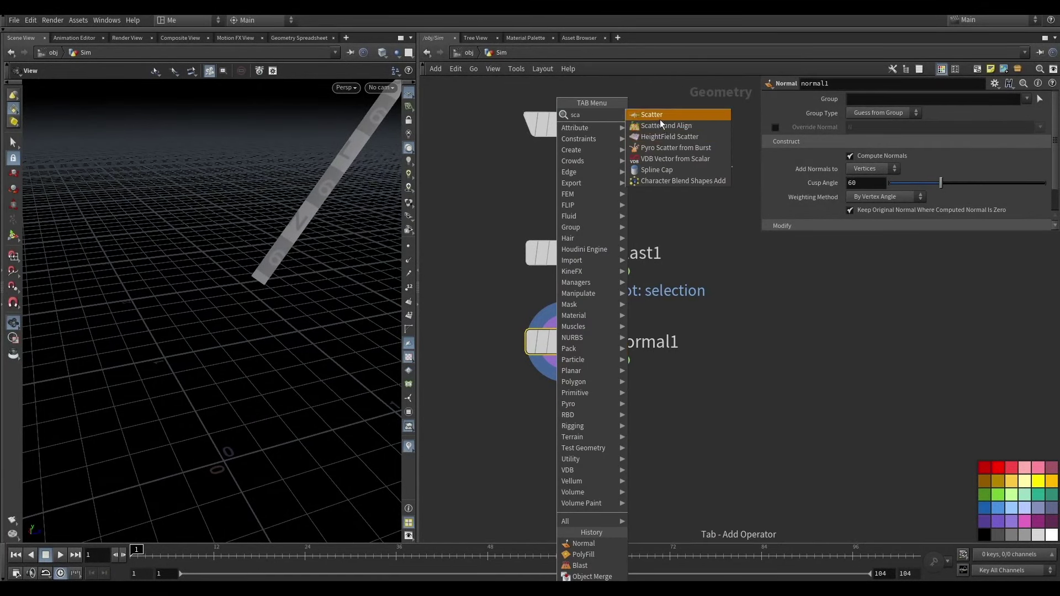
{"action": "left_click", "coordinate": [660, 119]}
{"action": "left_click", "coordinate": [602, 424]}
{"action": "mouse_move", "coordinate": [171, 331]}
{"action": "left_mouse_down"}
{"action": "mouse_move", "coordinate": [149, 341]}
{"action": "mouse_move", "coordinate": [331, 182]}
{"action": "mouse_move", "coordinate": [395, 208]}
{"action": "mouse_move", "coordinate": [171, 234]}
{"action": "mouse_move", "coordinate": [253, 218]}
{"action": "left_mouse_up"}
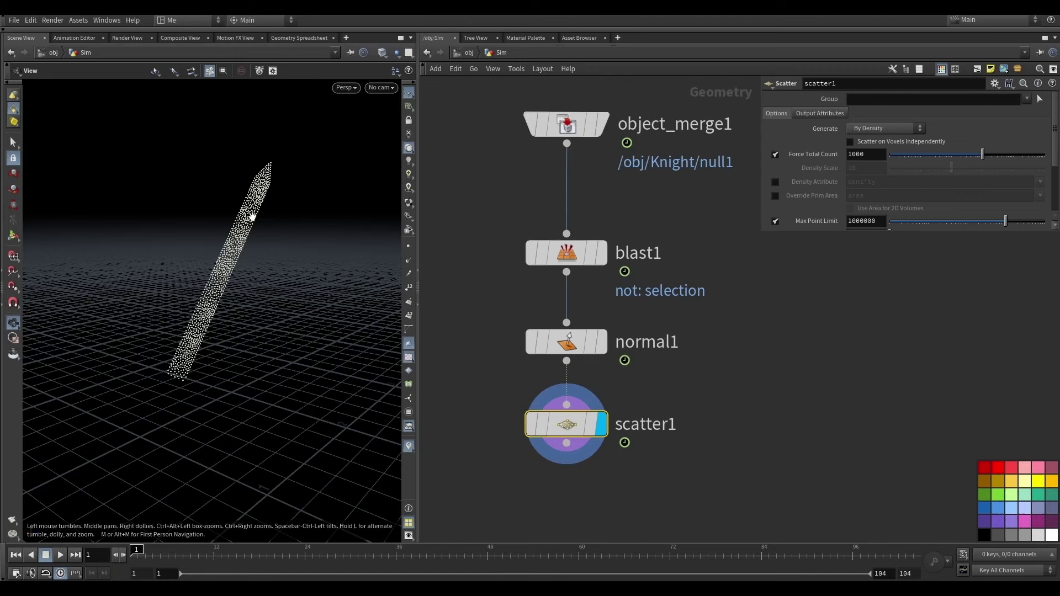
{"action": "mouse_move", "coordinate": [165, 295]}
{"action": "left_mouse_down"}
{"action": "mouse_move", "coordinate": [201, 337]}
{"action": "mouse_move", "coordinate": [188, 353]}
{"action": "left_mouse_up"}
- Play the swing to check the points follow it, then return to frame 1
{"action": "left_click", "coordinate": [62, 557]}
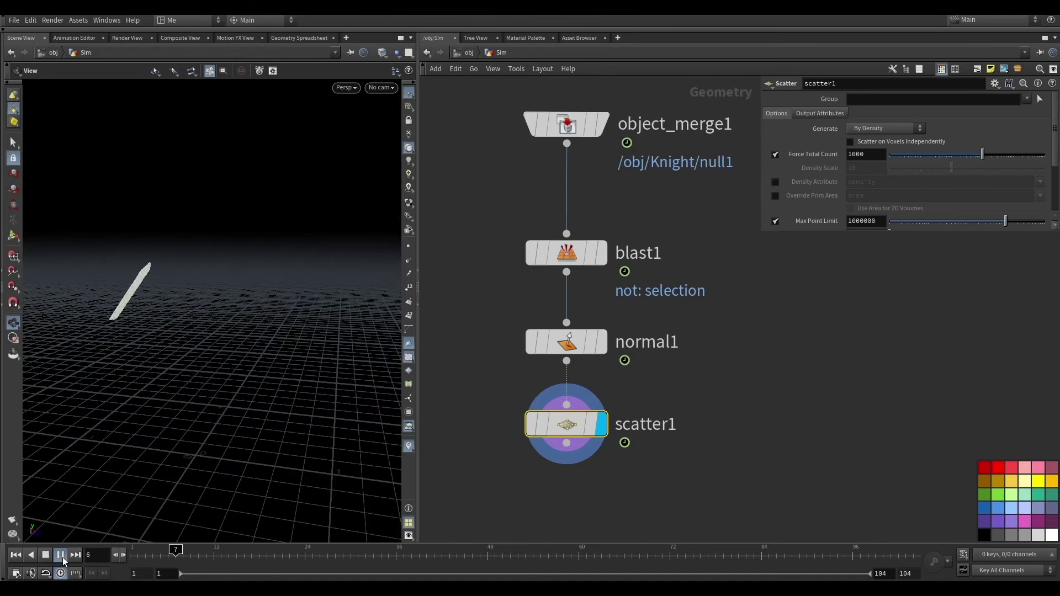
{"action": "left_click", "coordinate": [65, 552]}
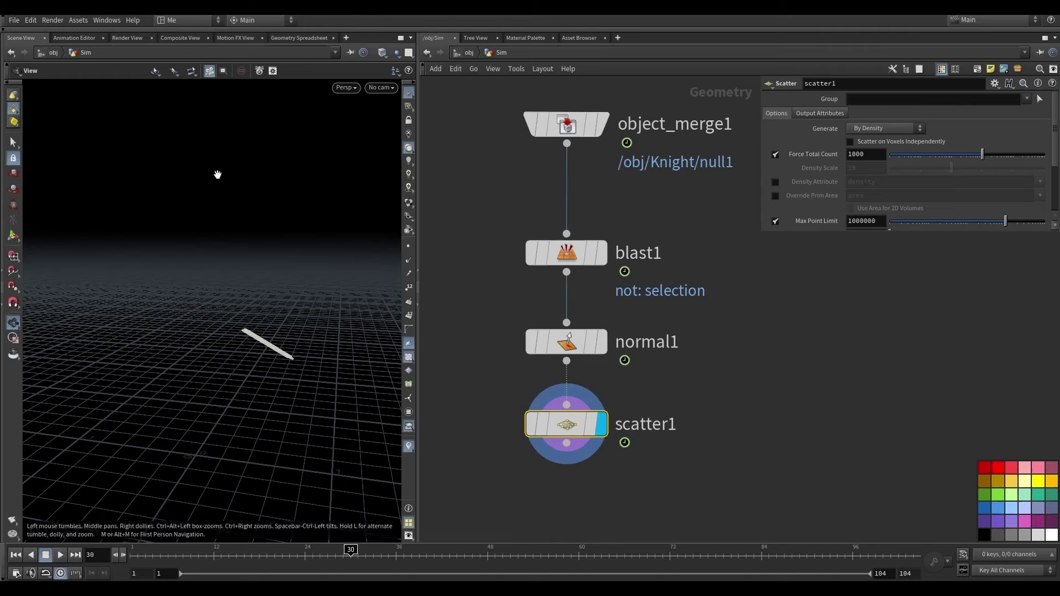
{"action": "left_click_drag", "start_coordinate": [214, 552], "coordinate": [109, 542]}
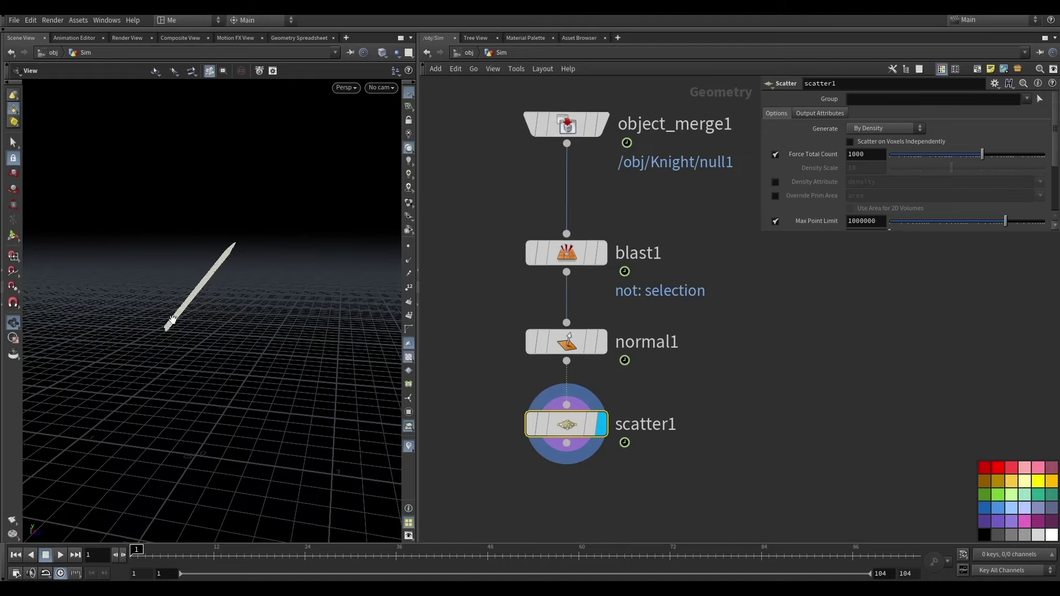
{"action": "mouse_move", "coordinate": [175, 322]}
{"action": "left_mouse_down"}
{"action": "mouse_move", "coordinate": [233, 308]}
{"action": "mouse_move", "coordinate": [189, 260]}
{"action": "mouse_move", "coordinate": [239, 275]}
{"action": "left_mouse_up"}
{"action": "scroll", "coordinate": [556, 217], "scroll_direction": "down", "scroll_amount": 3}
{"action": "scroll", "coordinate": [552, 365], "scroll_direction": "up", "scroll_amount": 3}
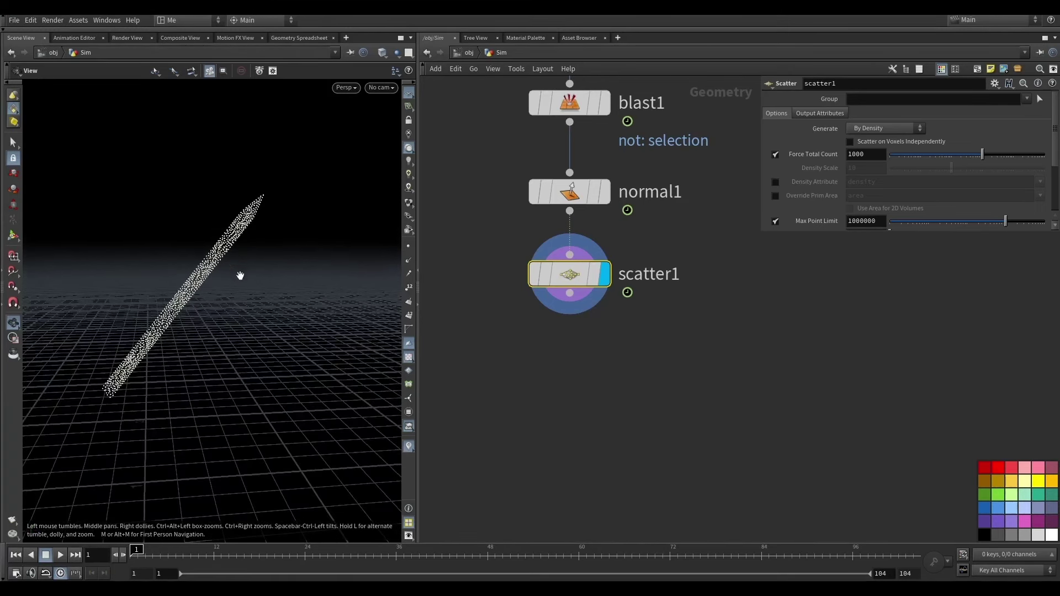
- Add a POP Network wired under scatter1, display it, and dive inside
{"action": "key", "text": "Tab"}
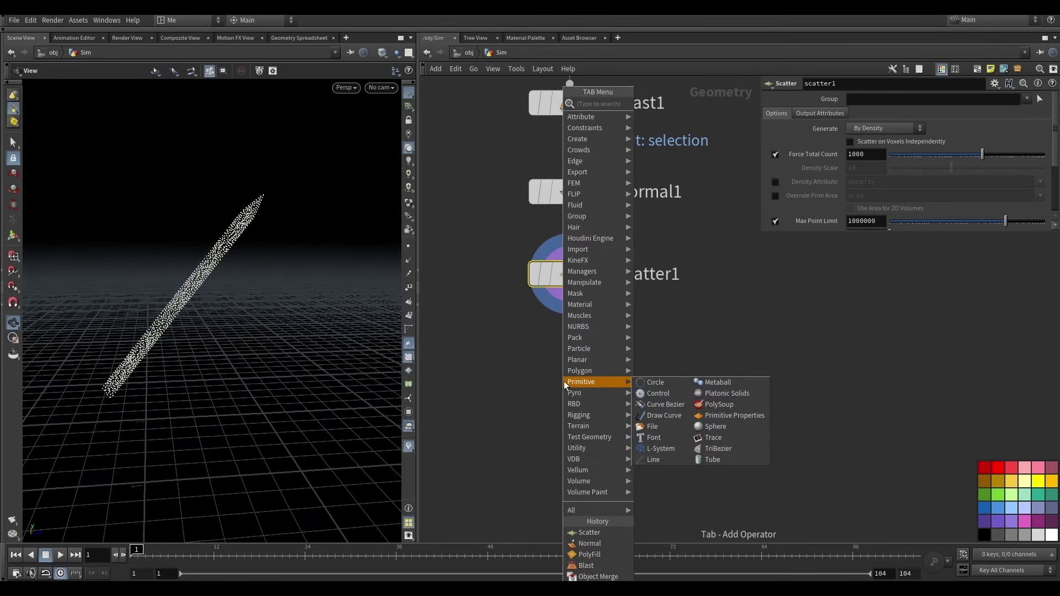
{"action": "type", "text": "pop"}
{"action": "left_click", "coordinate": [671, 103]}
{"action": "left_click", "coordinate": [564, 394]}
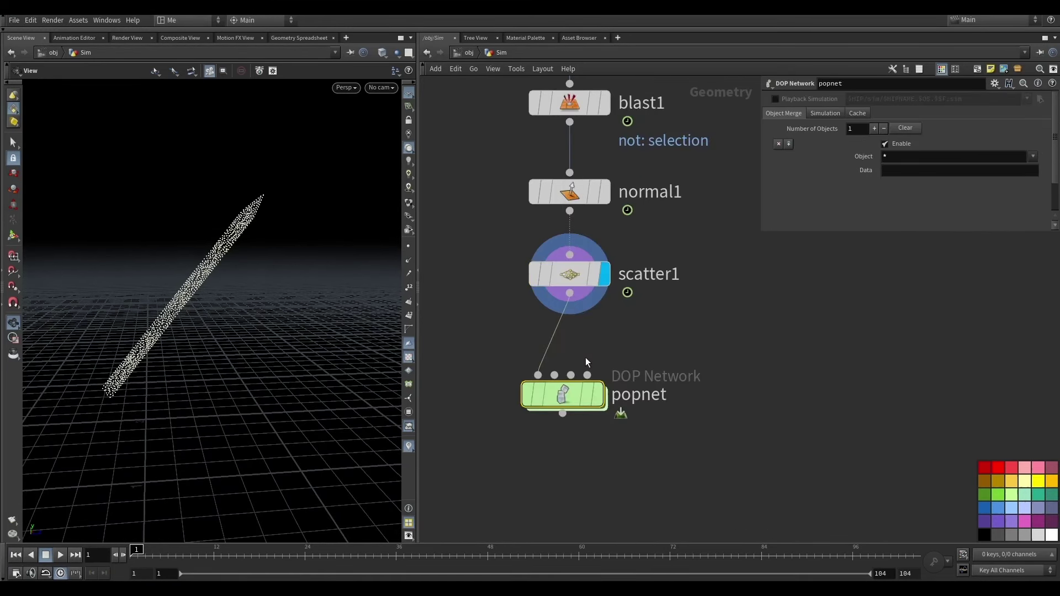
{"action": "left_click", "coordinate": [598, 395]}
{"action": "double_click", "coordinate": [518, 340]}
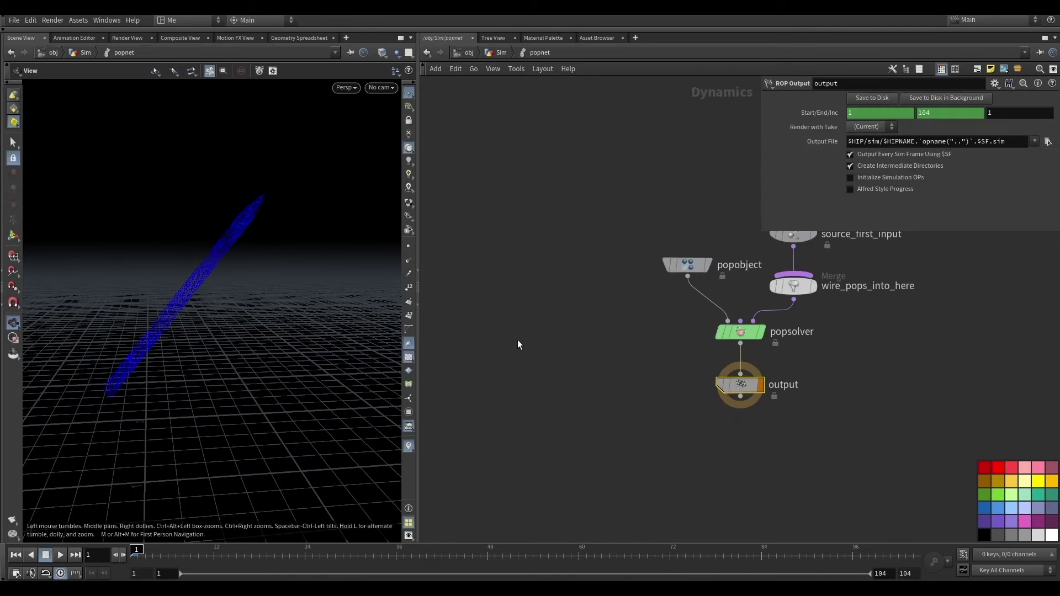
- On source_first_input, turn off Guide and set Emission Type to emit from the input points
{"action": "left_click_drag", "start_coordinate": [543, 260], "coordinate": [543, 197]}
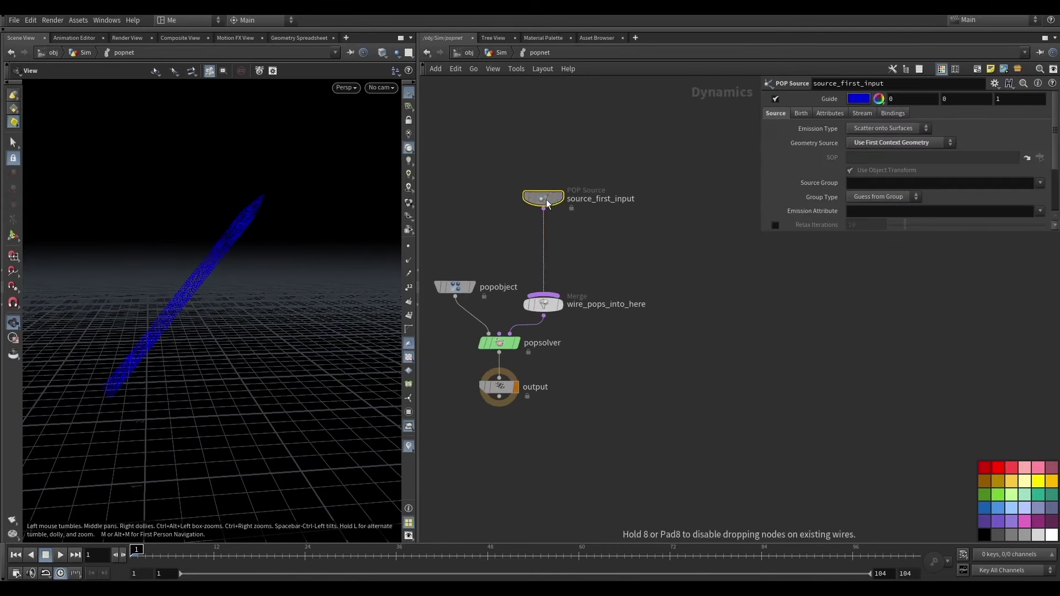
{"action": "left_click", "coordinate": [776, 98]}
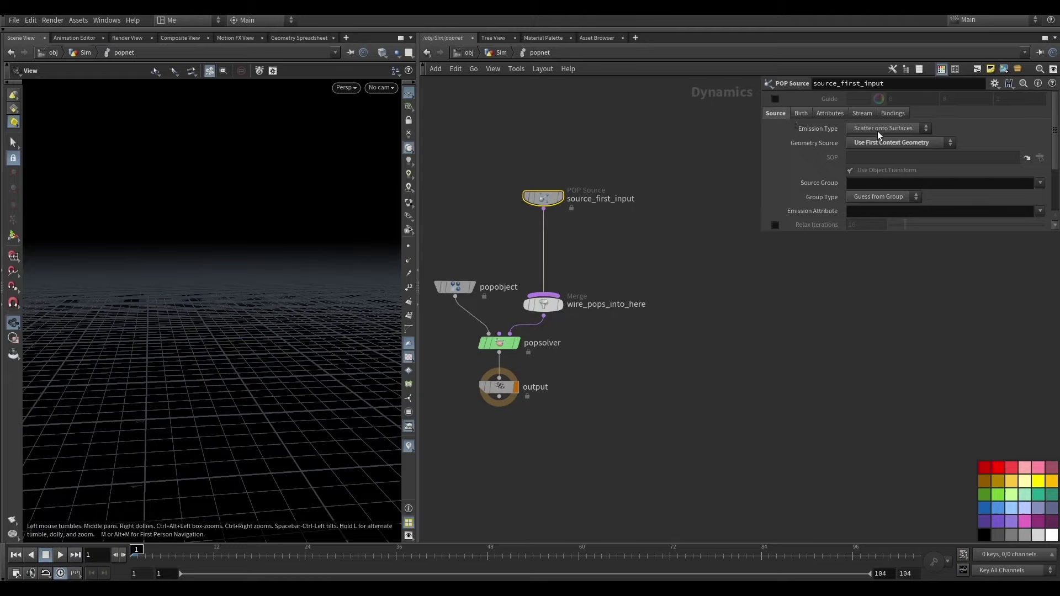
{"action": "left_click", "coordinate": [876, 131]}
{"action": "left_click", "coordinate": [879, 144]}
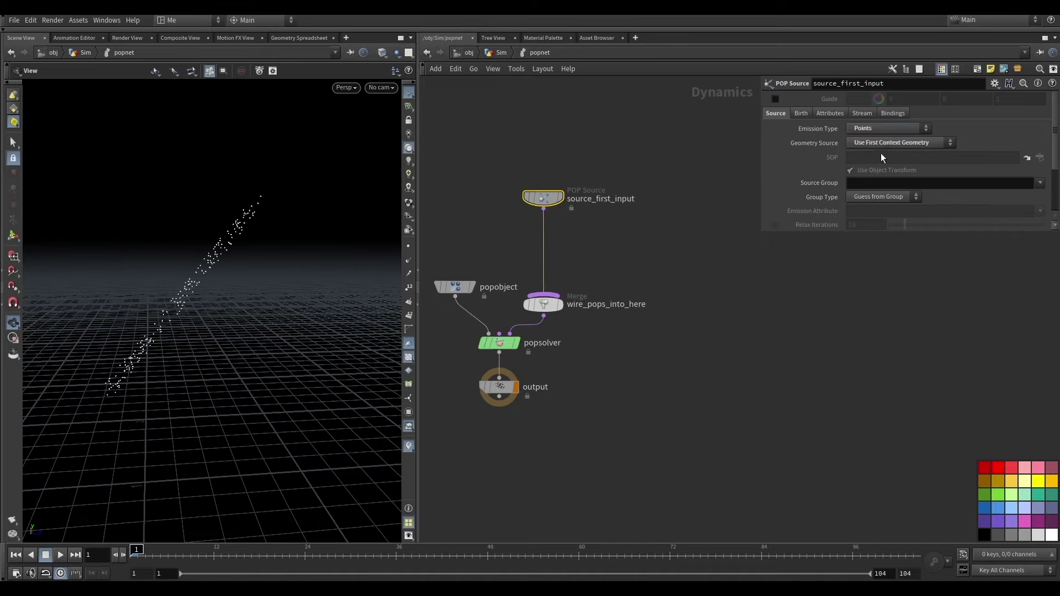
- Play the particle simulation and orbit the view to inspect the streams
{"action": "left_click", "coordinate": [60, 555]}
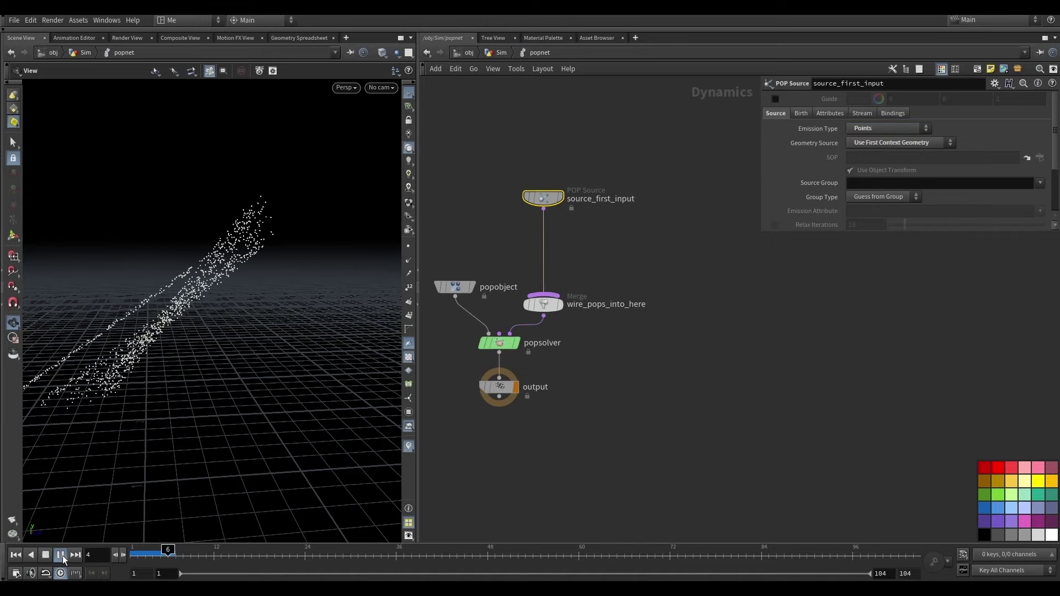
{"action": "left_click_drag", "start_coordinate": [173, 277], "coordinate": [231, 299]}
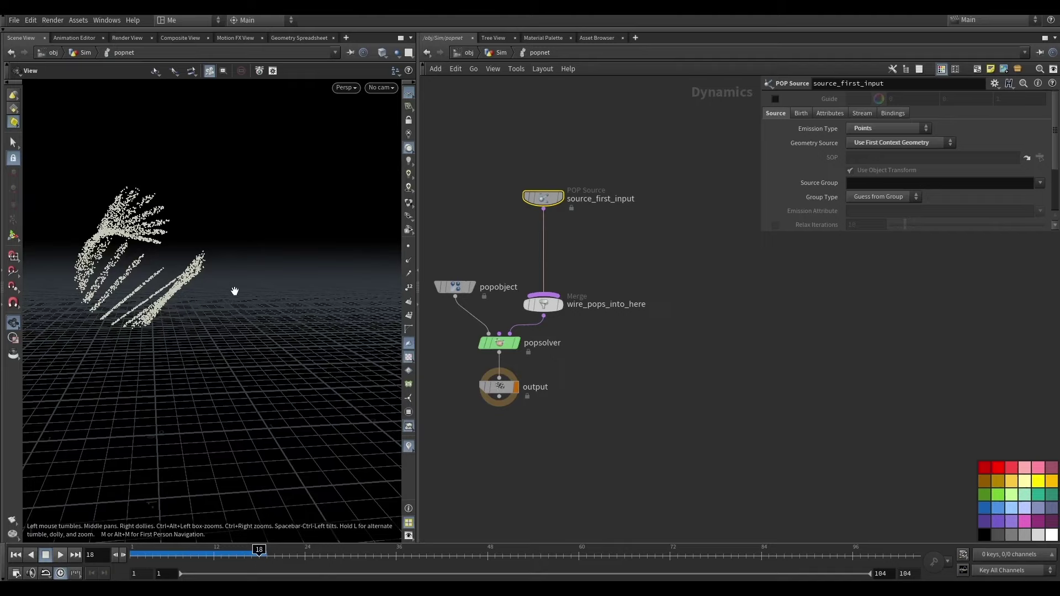
{"action": "left_click_drag", "start_coordinate": [169, 320], "coordinate": [68, 268]}
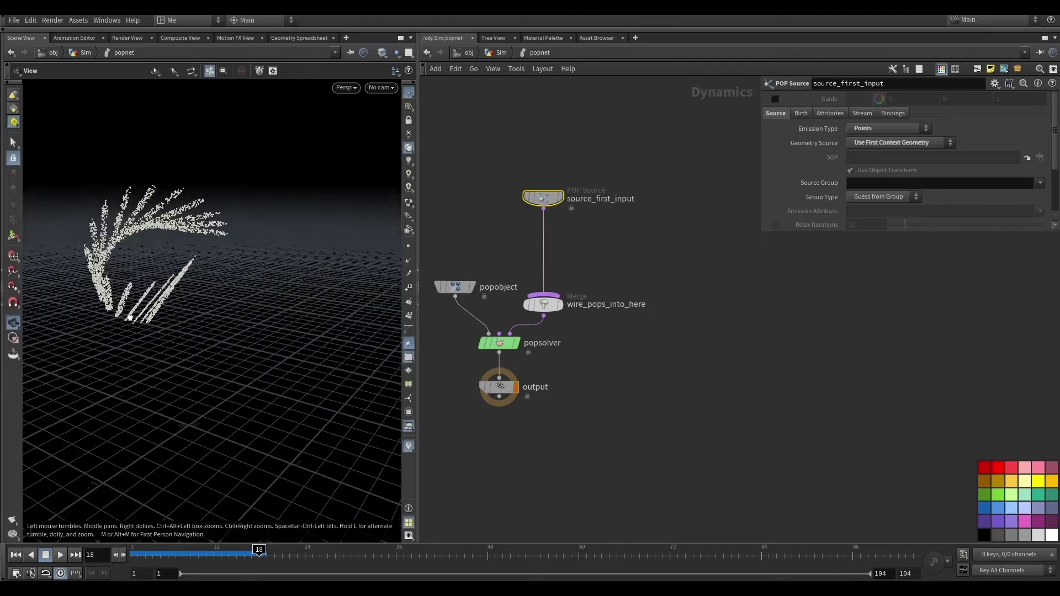
{"action": "left_click_drag", "start_coordinate": [189, 182], "coordinate": [179, 266]}
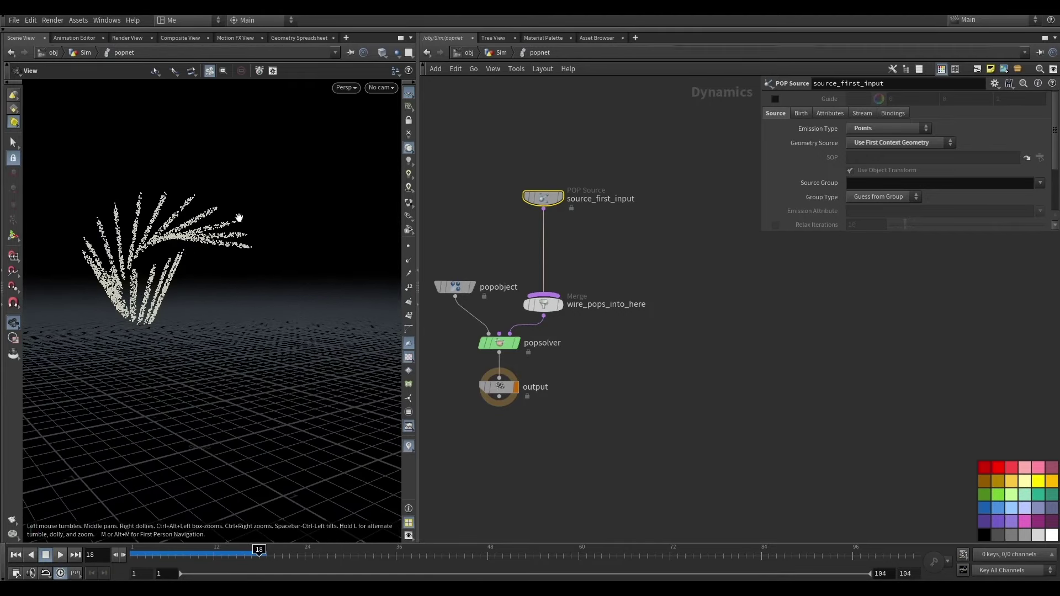
{"action": "left_click_drag", "start_coordinate": [180, 218], "coordinate": [237, 243]}
- Replay the simulation from frame 1, then stop and move to frame 13
{"action": "double_click", "coordinate": [91, 554]}
{"action": "type", "text": "1"}
{"action": "key", "text": "Return"}
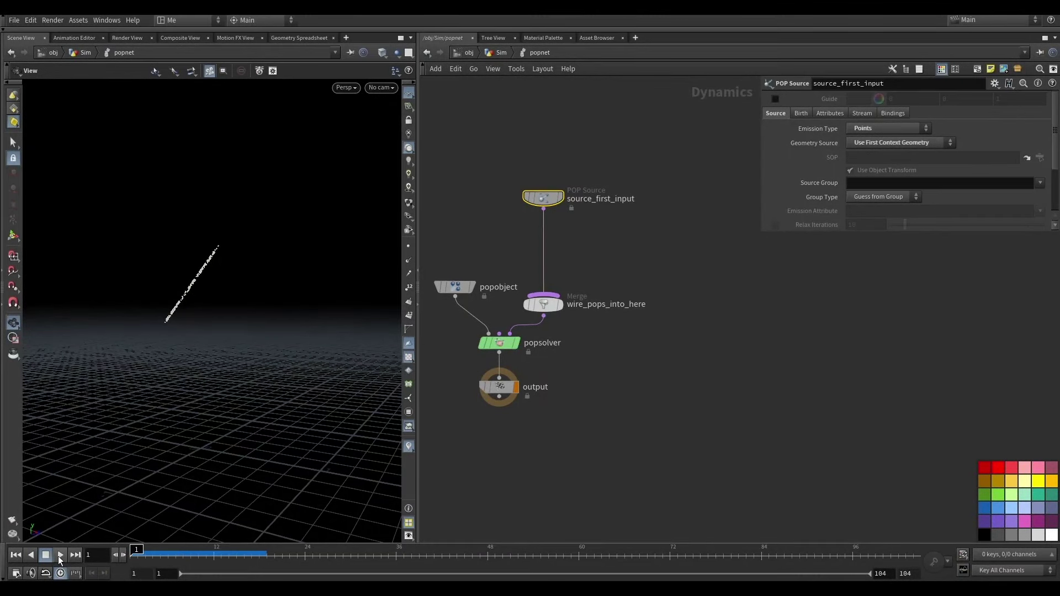
{"action": "left_click", "coordinate": [60, 557]}
{"action": "left_click", "coordinate": [16, 554]}
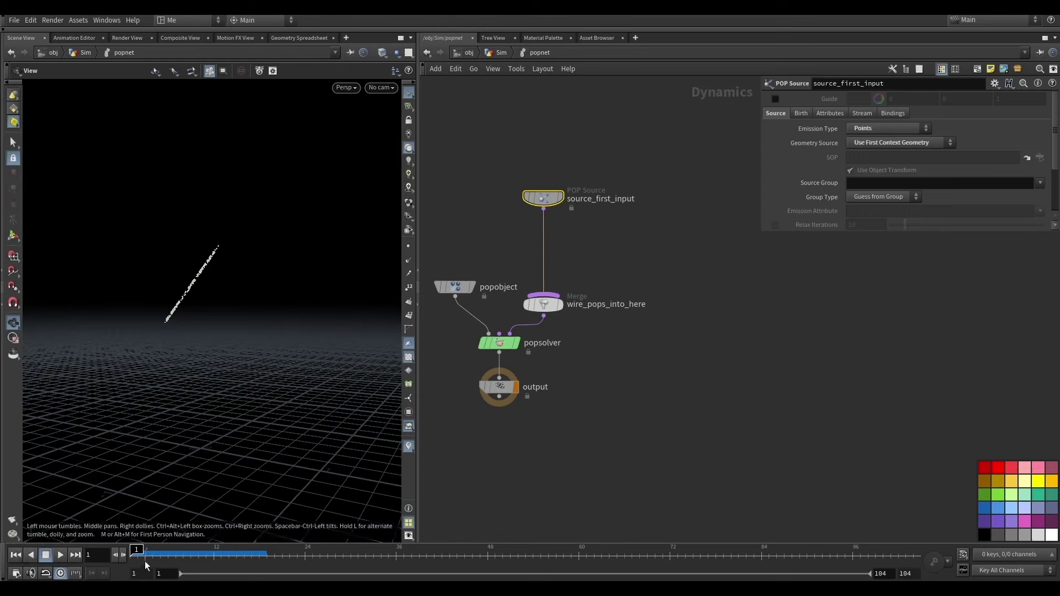
{"action": "left_click_drag", "start_coordinate": [146, 564], "coordinate": [221, 555]}
- Back in the Sim network, display scatter1, check its node info, and lower popnet
{"action": "left_click", "coordinate": [501, 52]}
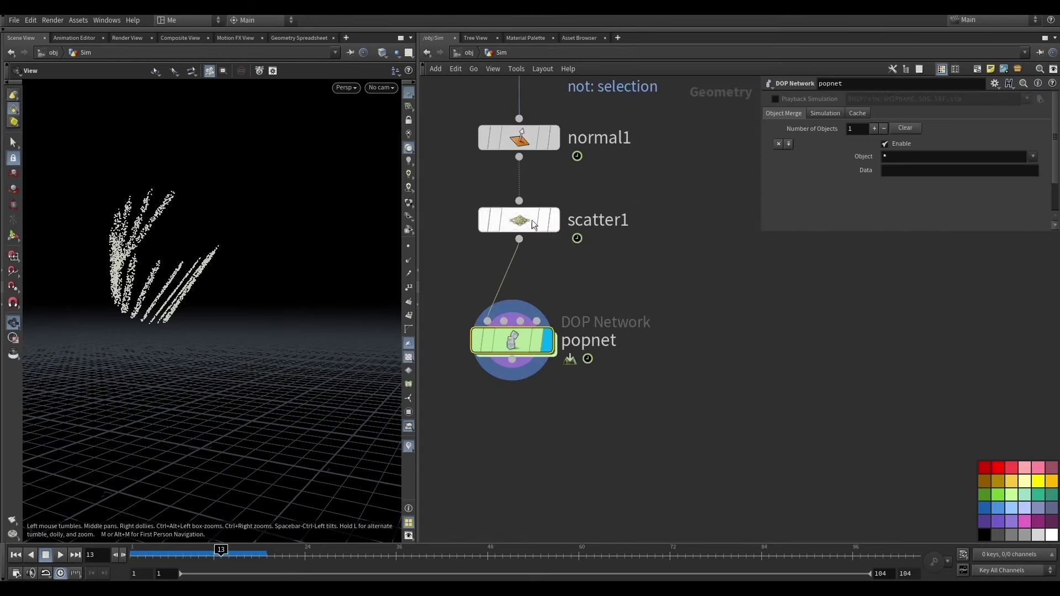
{"action": "left_click", "coordinate": [552, 227]}
{"action": "left_click", "coordinate": [457, 219]}
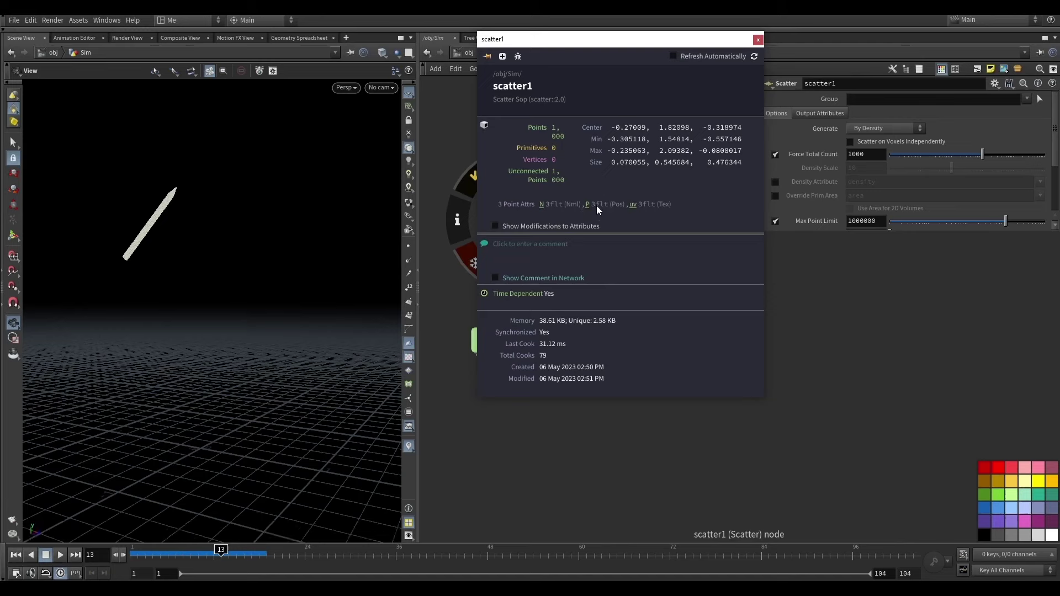
{"action": "left_click", "coordinate": [758, 40]}
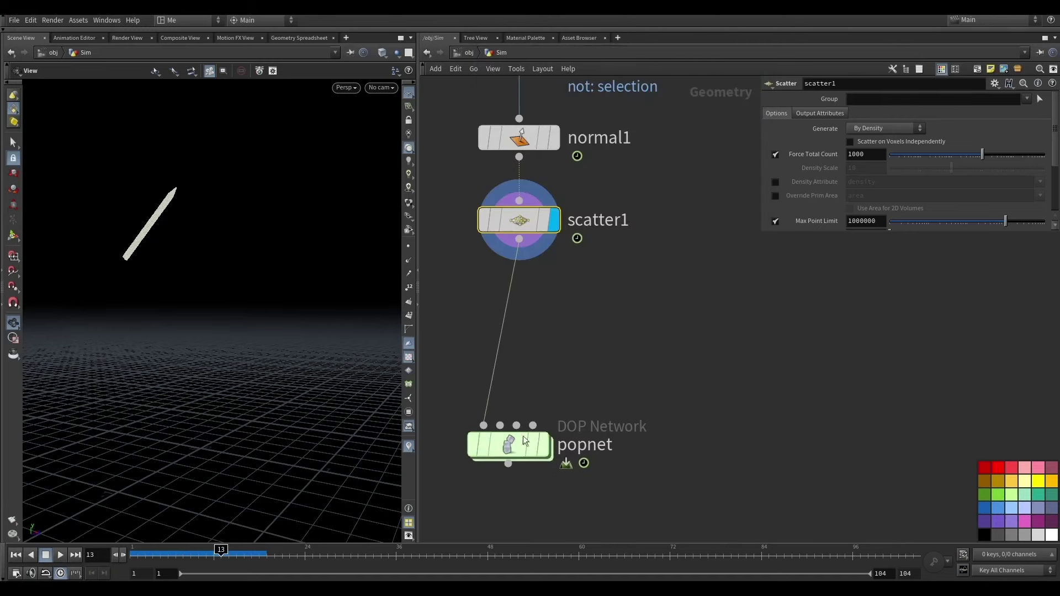
{"action": "left_click_drag", "start_coordinate": [511, 342], "coordinate": [508, 445]}
- Insert a Trail node between scatter1 and popnet with Result Type Compute Velocity
{"action": "key", "text": "Tab"}
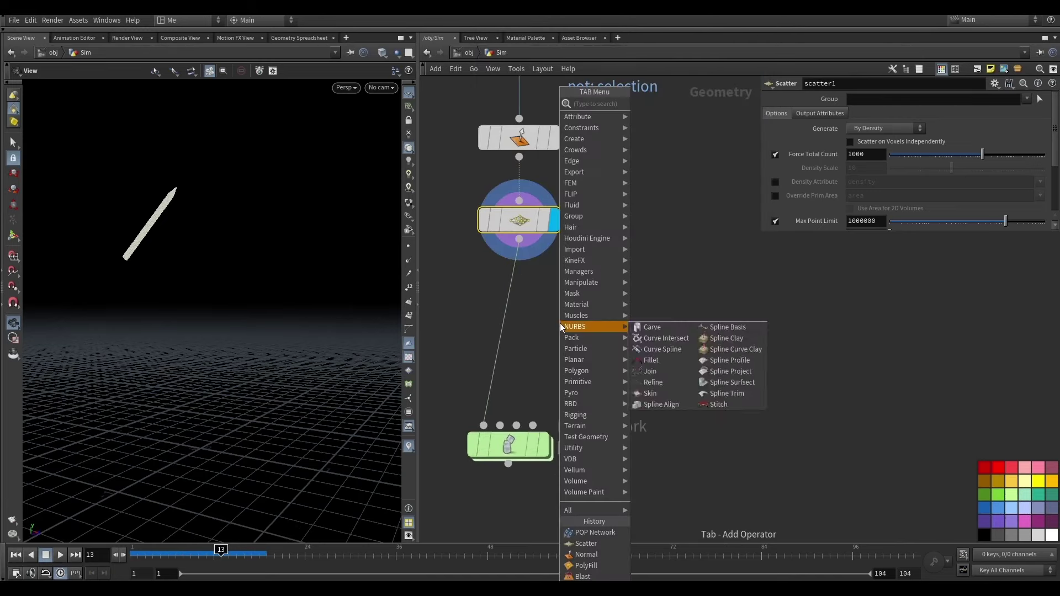
{"action": "type", "text": "tr"}
{"action": "left_click", "coordinate": [680, 115]}
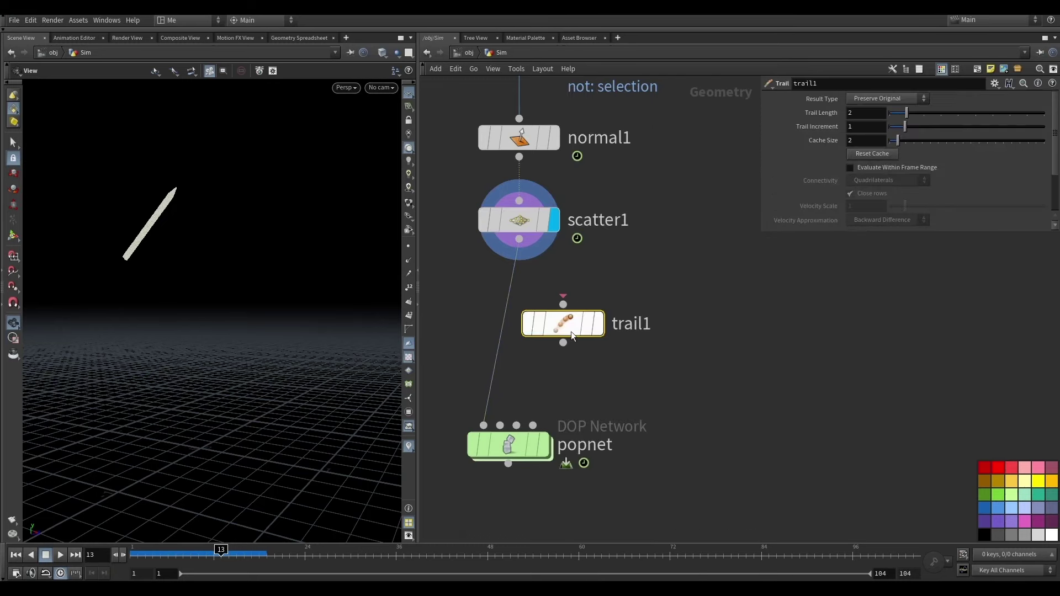
{"action": "left_click", "coordinate": [508, 301]}
{"action": "left_click", "coordinate": [884, 99]}
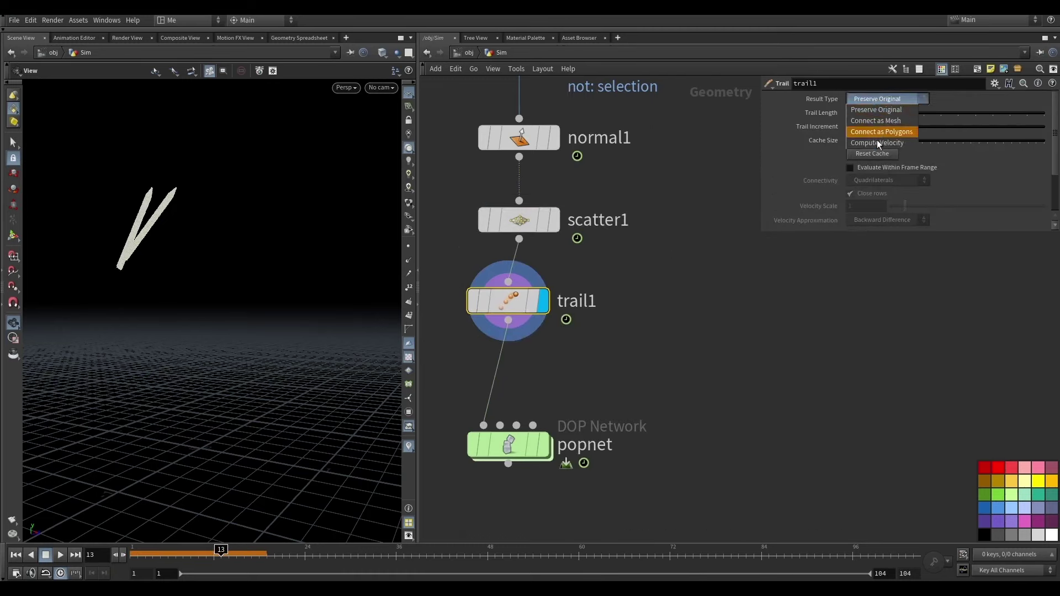
{"action": "left_click", "coordinate": [883, 126]}
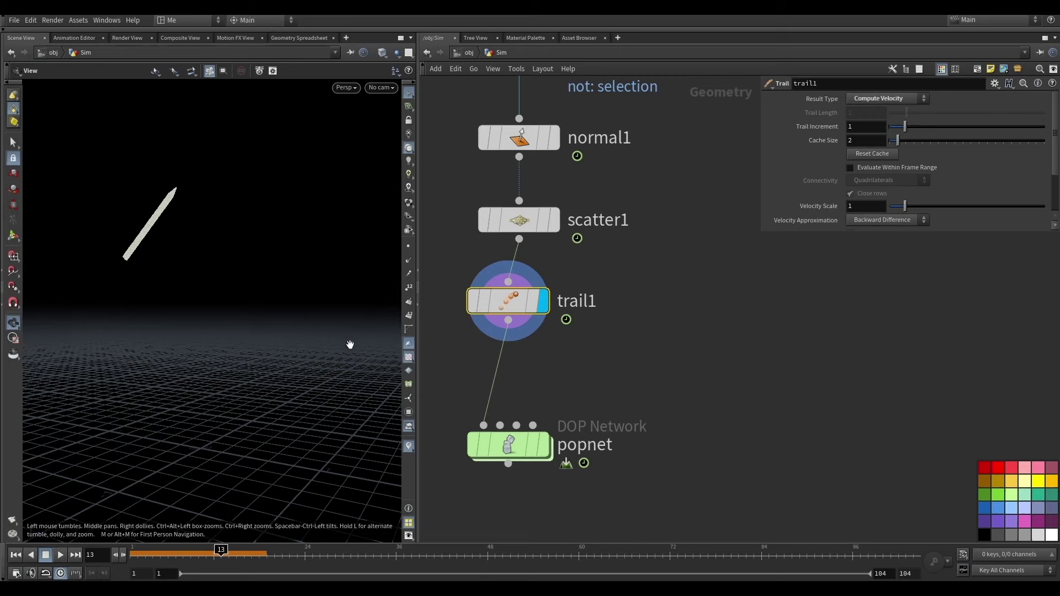
- Check trail1's node info, then rewind the animation to frame 1
{"action": "left_click", "coordinate": [458, 298]}
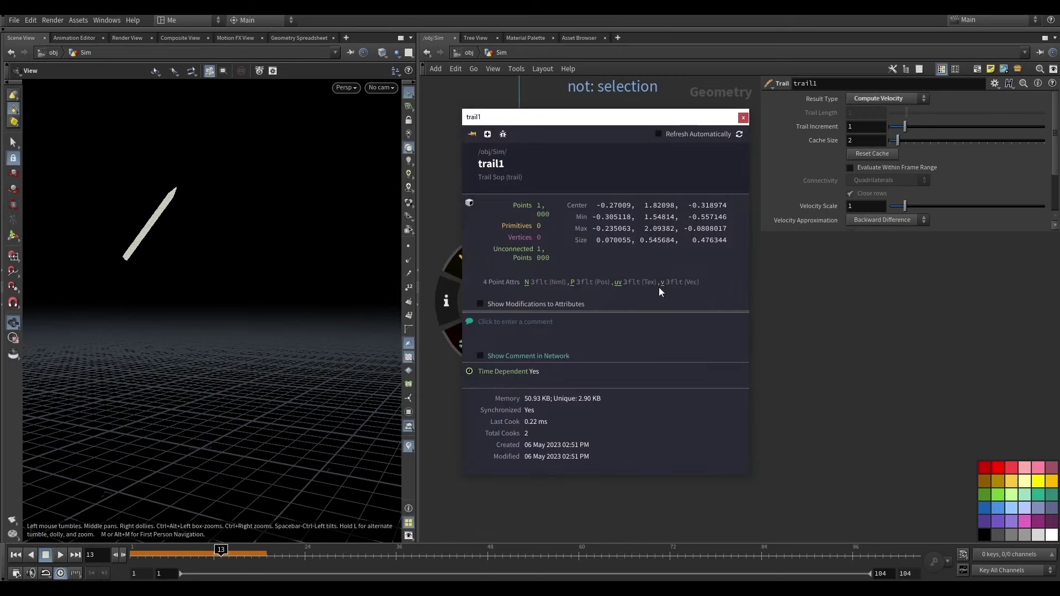
{"action": "left_click", "coordinate": [742, 119]}
{"action": "left_click", "coordinate": [27, 554]}
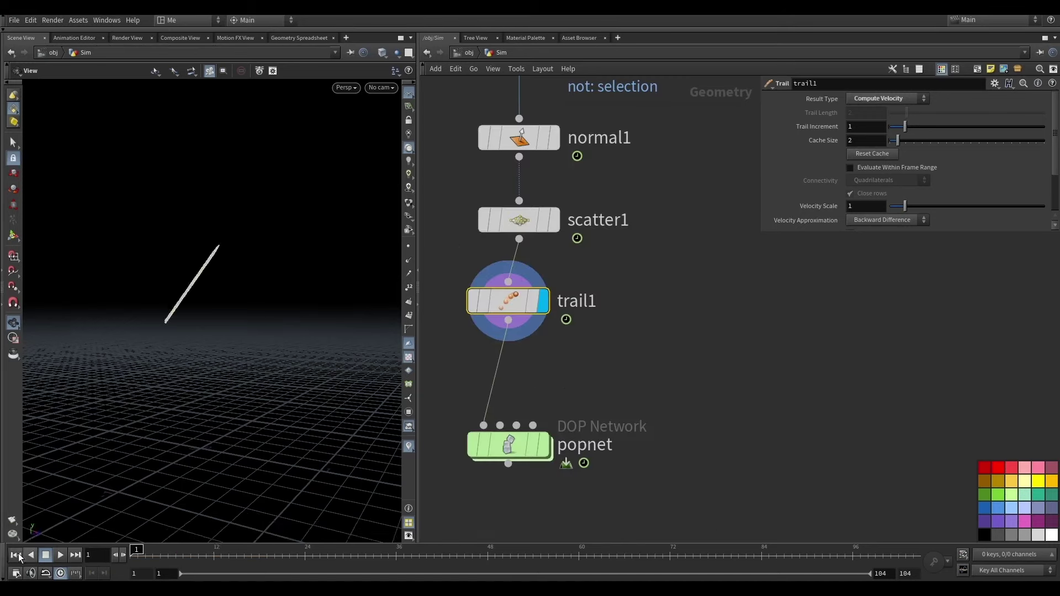
- Inside popnet, play and orbit to preview the particle streaks, then rewind
{"action": "double_click", "coordinate": [505, 445]}
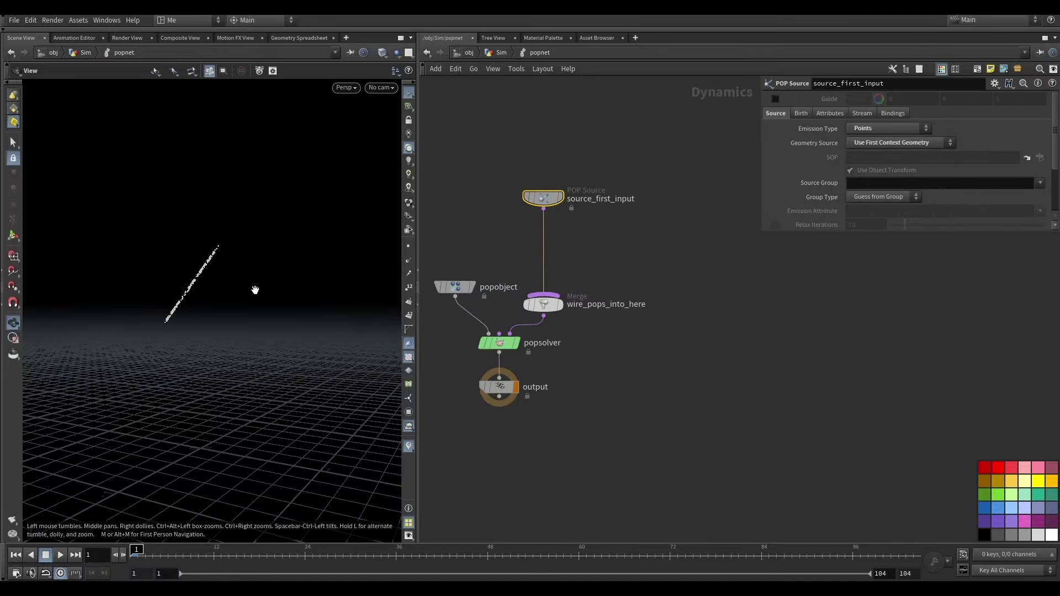
{"action": "left_click", "coordinate": [61, 554]}
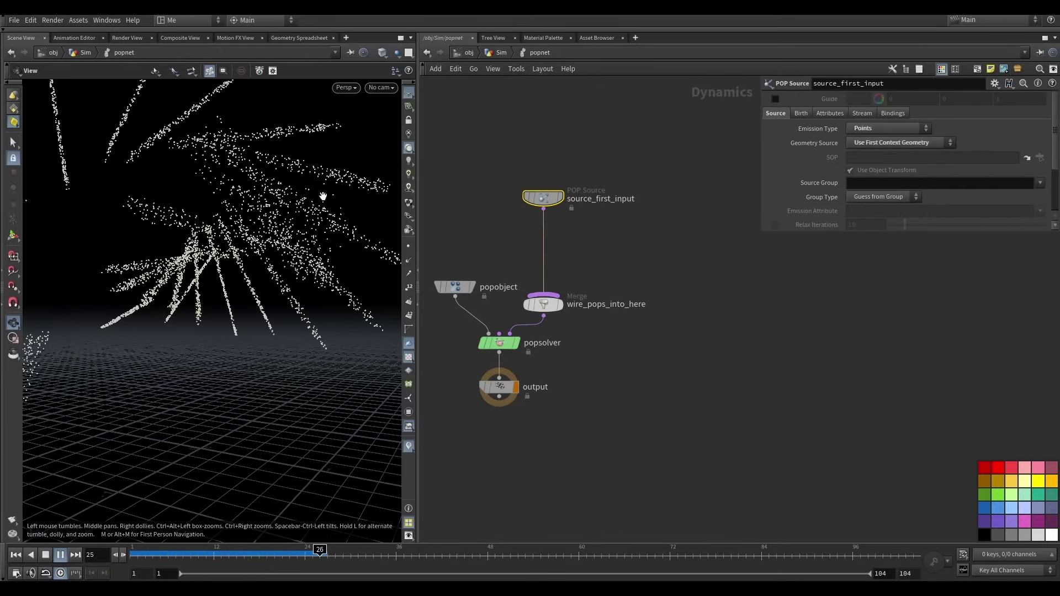
{"action": "left_click_drag", "start_coordinate": [212, 276], "coordinate": [307, 303]}
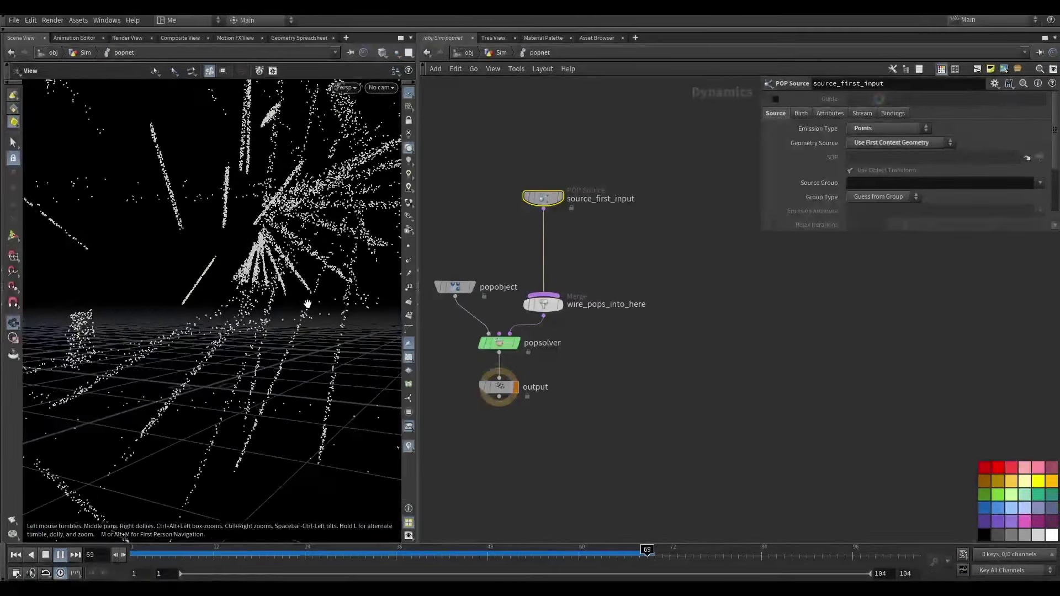
{"action": "left_click", "coordinate": [58, 559]}
{"action": "left_click", "coordinate": [16, 556]}
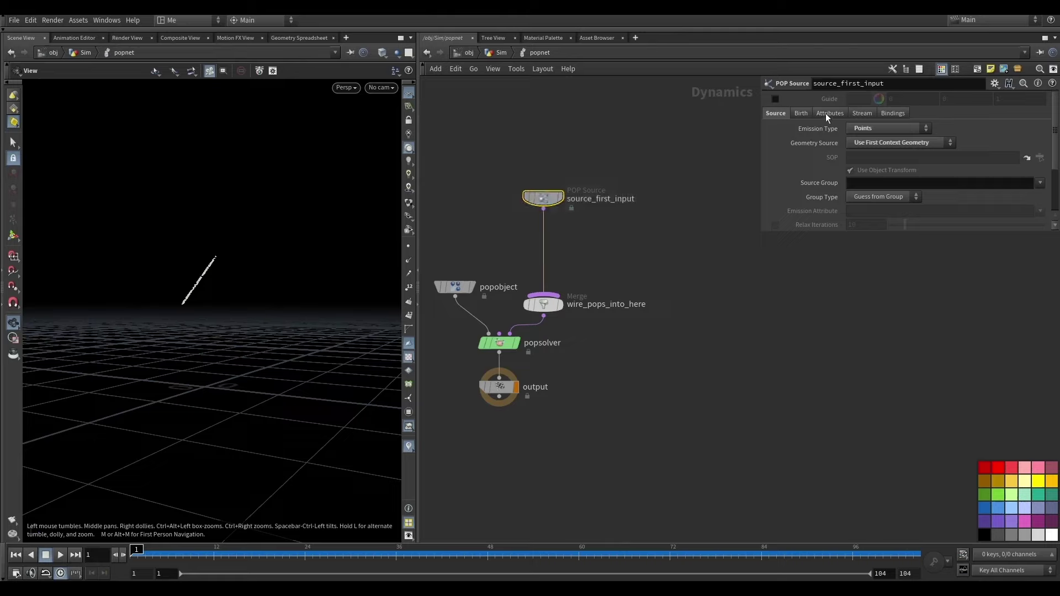
- Set source_first_input's Const. Birth Rate to 10000
{"action": "left_click", "coordinate": [801, 114]}
{"action": "double_click", "coordinate": [865, 173]}
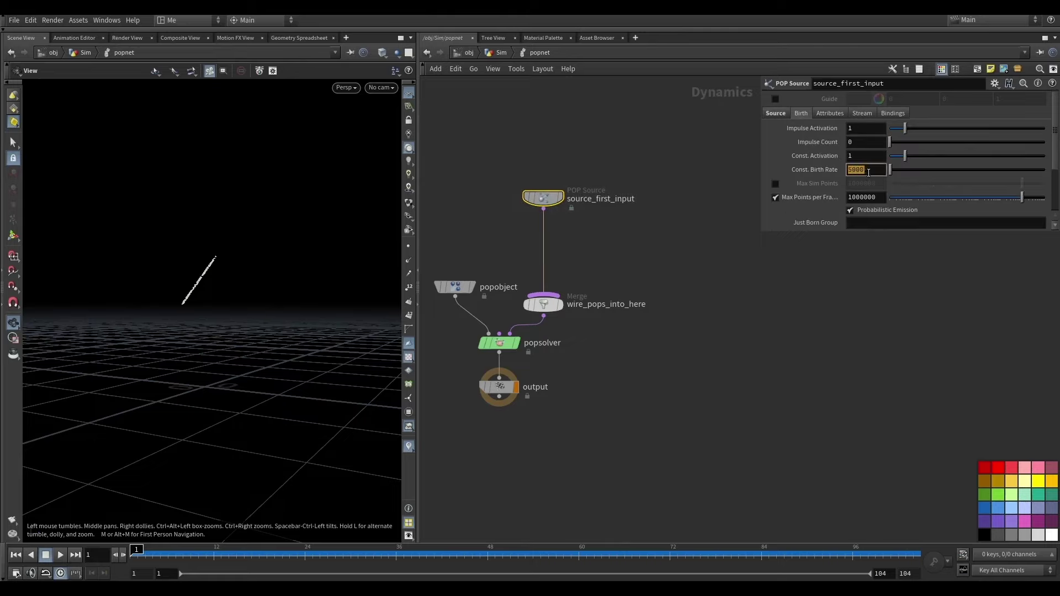
{"action": "type", "text": "0"}
{"action": "key", "text": "Return"}
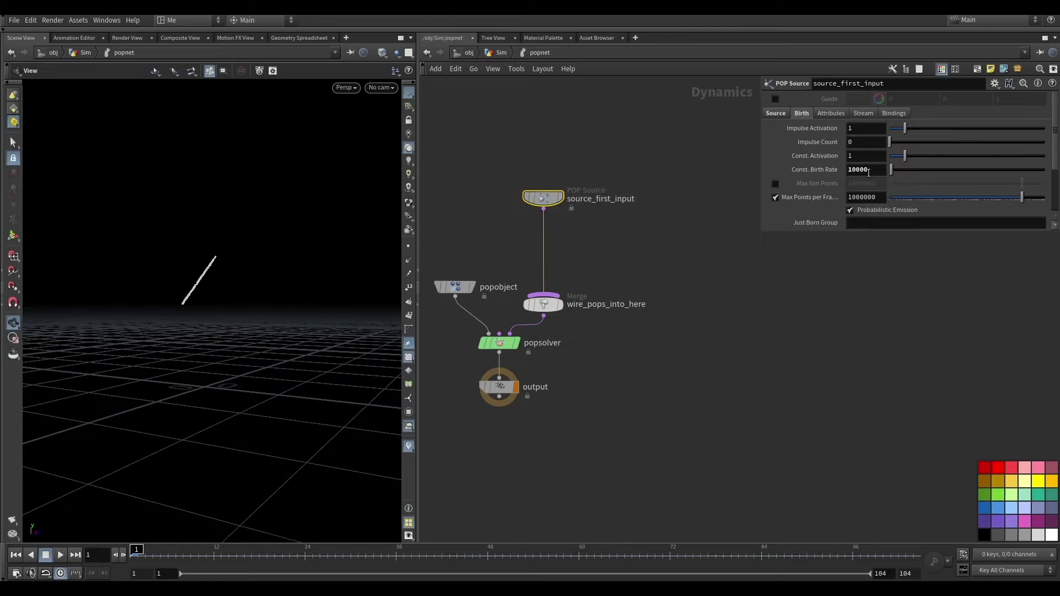
{"action": "left_click", "coordinate": [828, 113]}
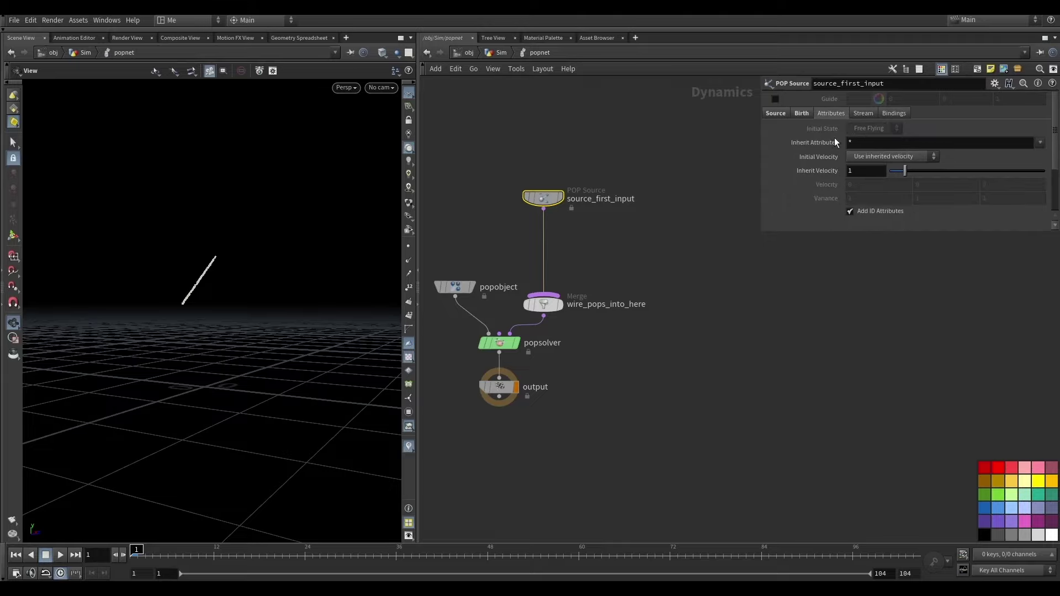
- Set Initial Velocity to Add to inherited velocity and preview the particle spread
{"action": "left_click", "coordinate": [864, 156]}
{"action": "left_click", "coordinate": [878, 174]}
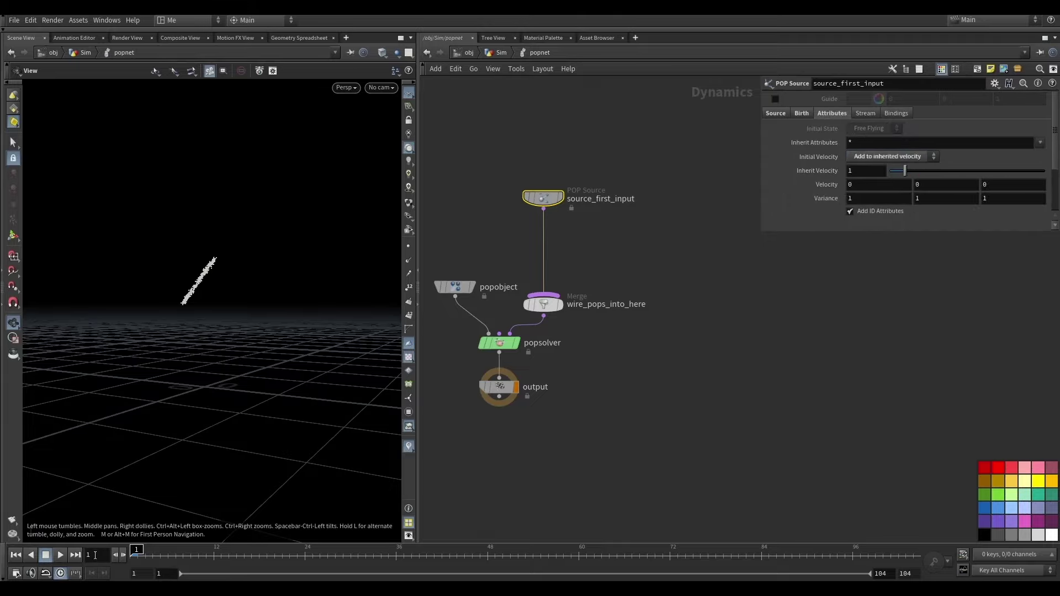
{"action": "left_click", "coordinate": [60, 555]}
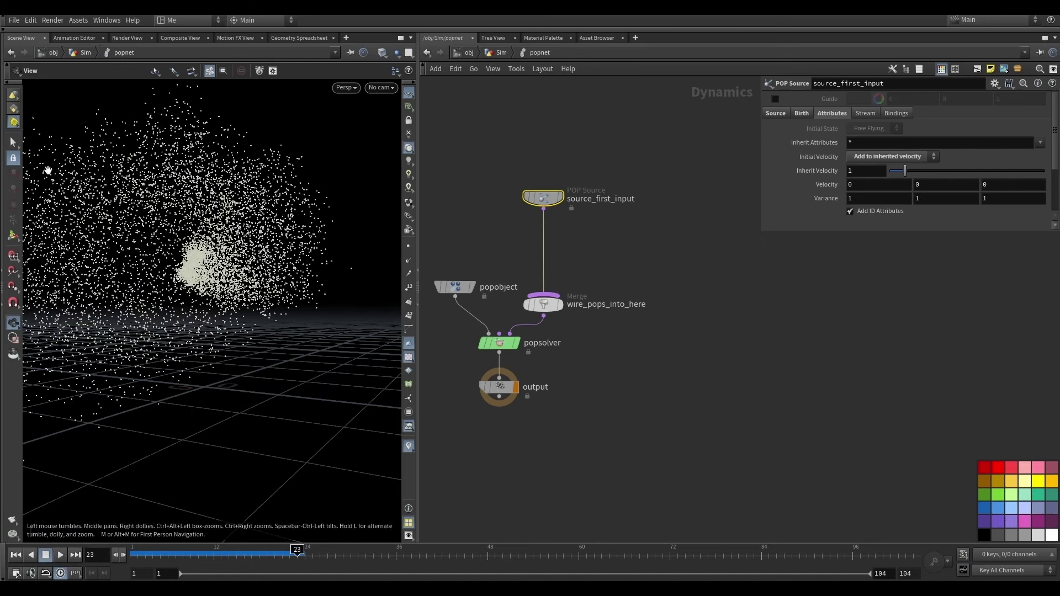
{"action": "left_click_drag", "start_coordinate": [48, 170], "coordinate": [227, 322]}
{"action": "left_click", "coordinate": [132, 554]}
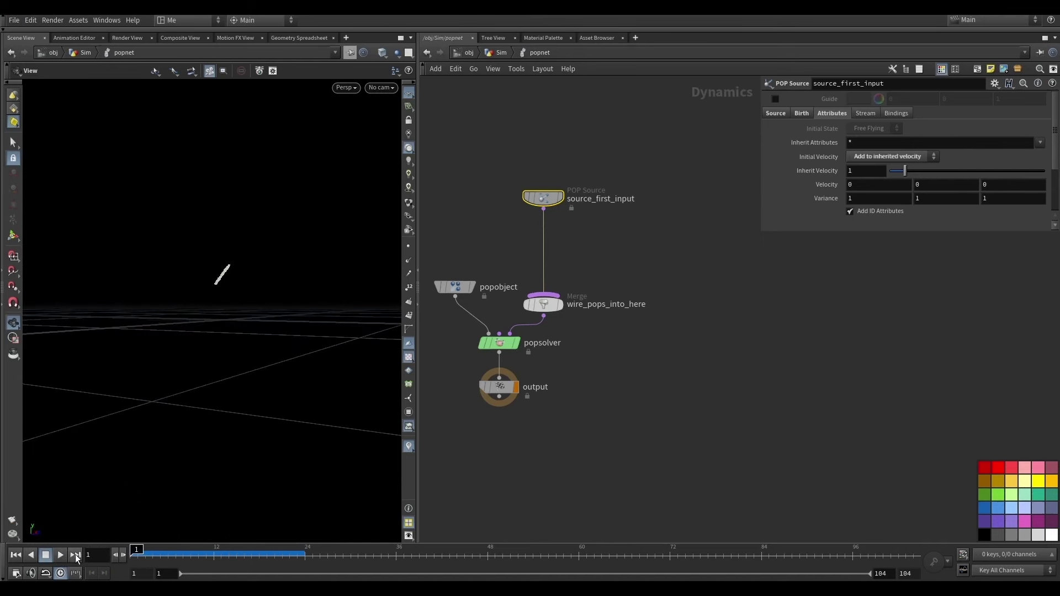
{"action": "left_click", "coordinate": [60, 555]}
- Lower Inherit Velocity to 0.2 and replay the simulation to check it
{"action": "left_click", "coordinate": [16, 555]}
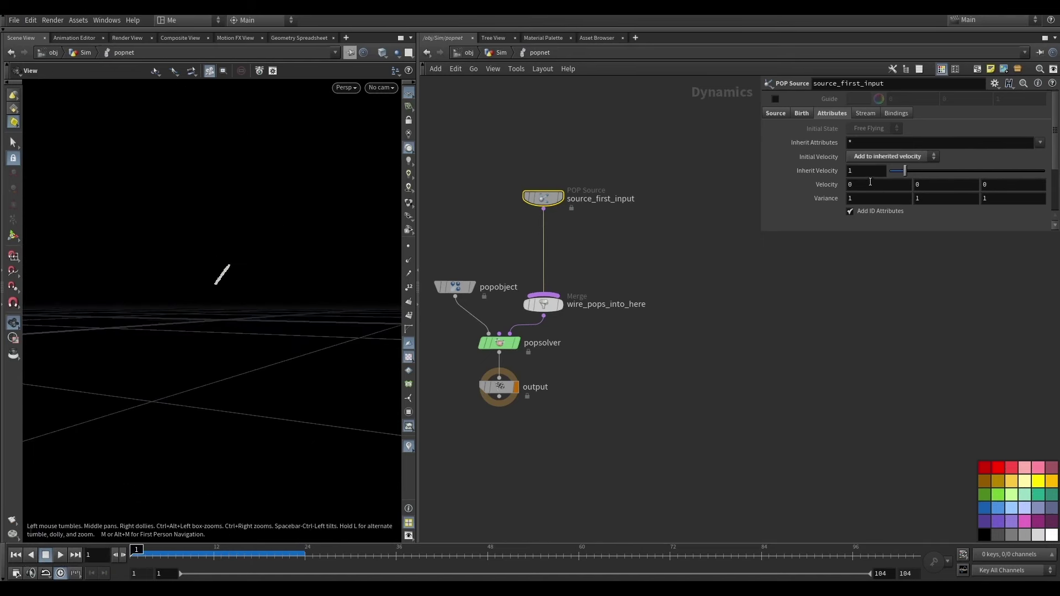
{"action": "type", "text": "0.0"}
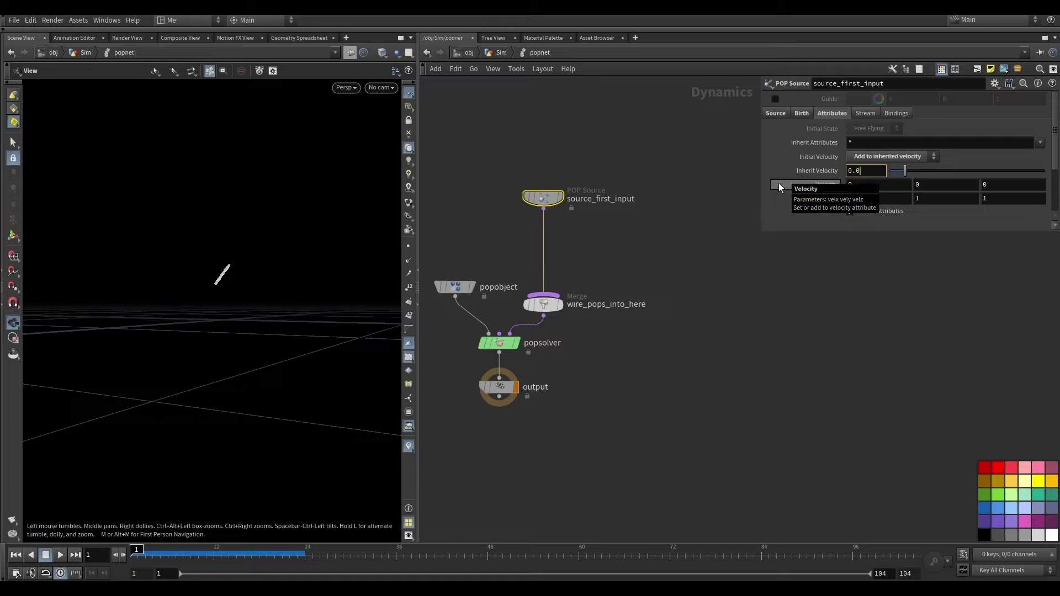
{"action": "key", "text": "BackSpace"}
{"action": "type", "text": "2"}
{"action": "key", "text": "Return"}
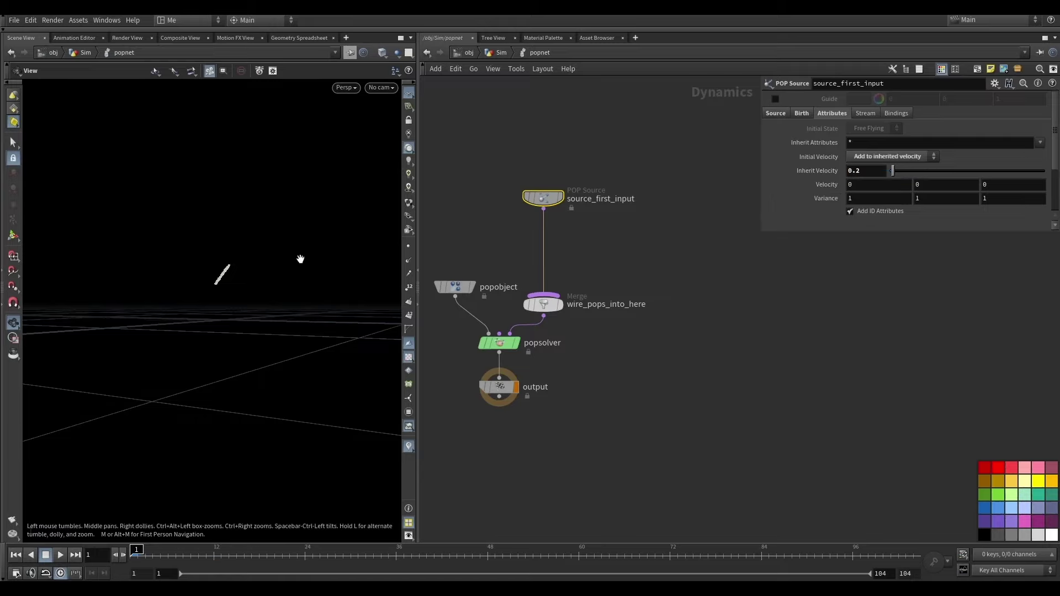
{"action": "left_click", "coordinate": [61, 555]}
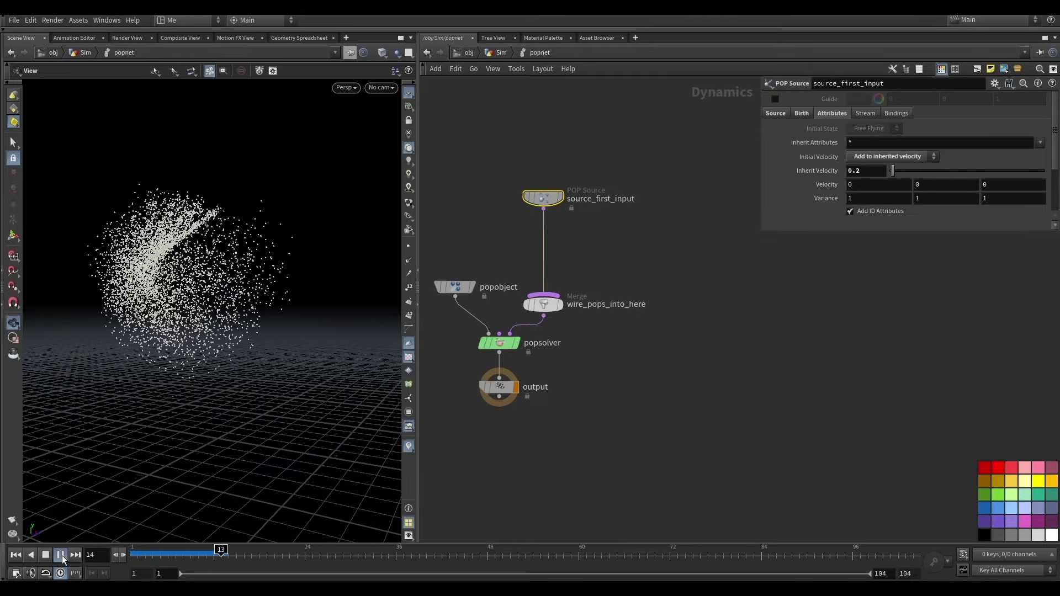
{"action": "left_click", "coordinate": [45, 555]}
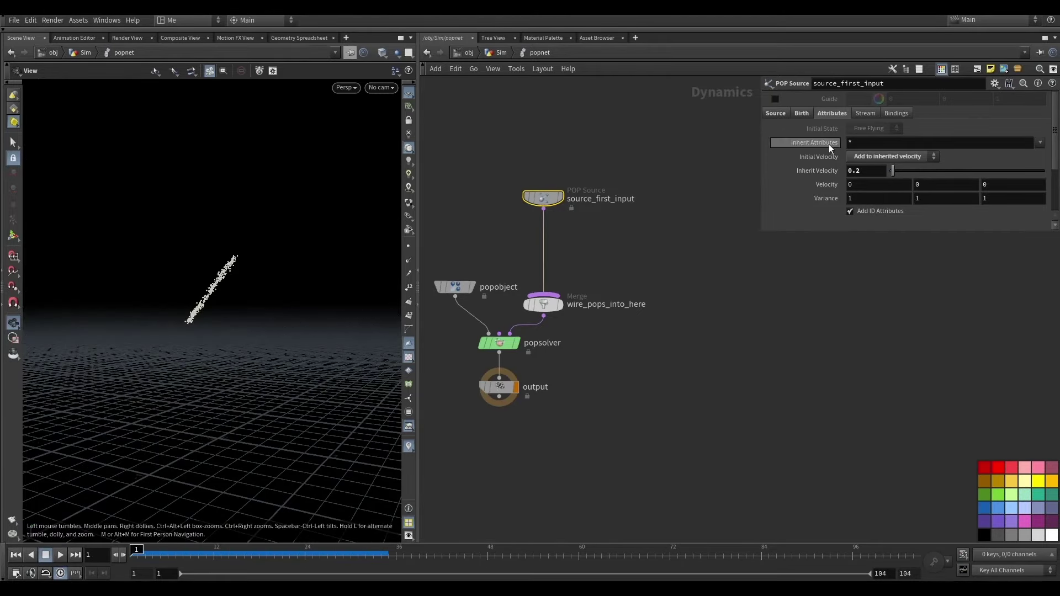
{"action": "left_click", "coordinate": [801, 112]}
- Set Life Expectancy to 0.03 and Life Variance to 0.01, then play to judge lifespan
{"action": "scroll", "coordinate": [867, 176], "scroll_direction": "down", "scroll_amount": 3}
{"action": "left_click", "coordinate": [866, 177]}
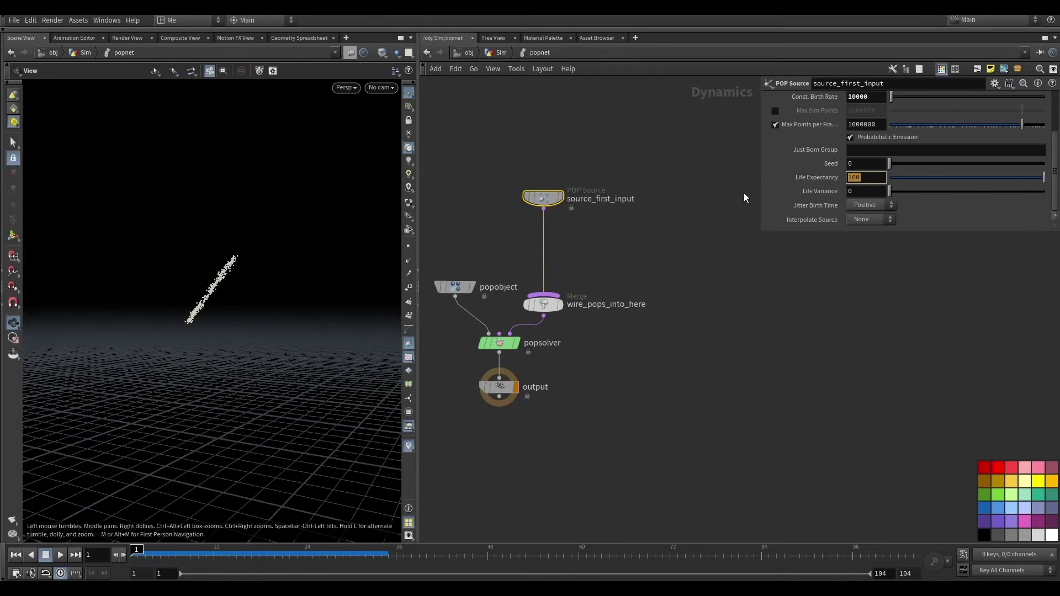
{"action": "type", "text": "0.01"}
{"action": "key", "text": "BackSpace"}
{"action": "type", "text": "3"}
{"action": "key", "text": "Return"}
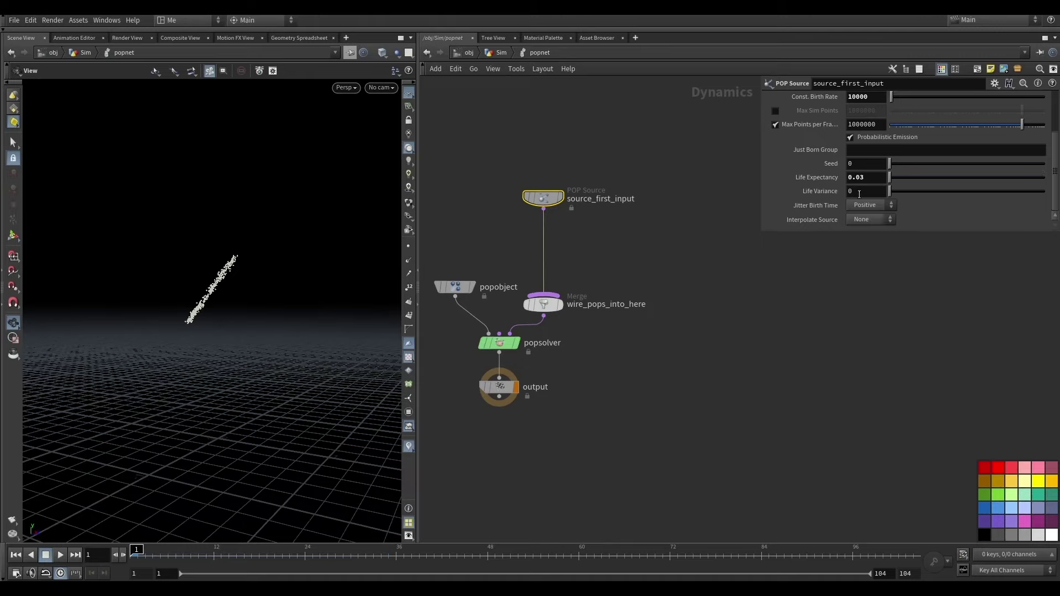
{"action": "key", "text": "Tab"}
{"action": "type", "text": "1"}
{"action": "key", "text": "Return"}
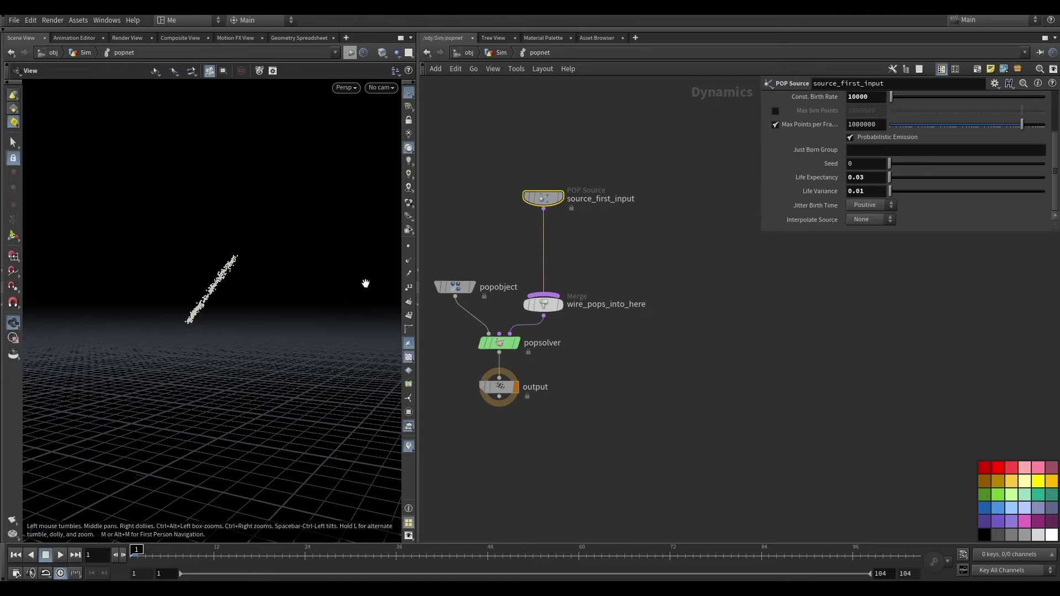
{"action": "left_click", "coordinate": [60, 555]}
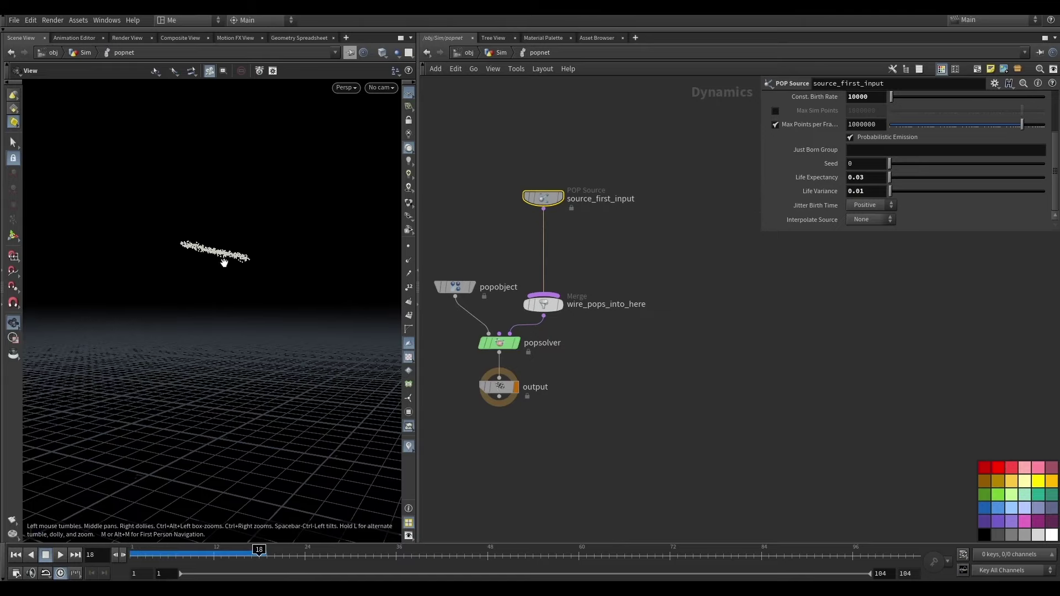
- Try life expectancies of 0.05 and 0.08, replaying and scrubbing frames 15–26 to compare
{"action": "type", "text": "5"}
{"action": "key", "text": "Return"}
{"action": "left_click", "coordinate": [22, 558]}
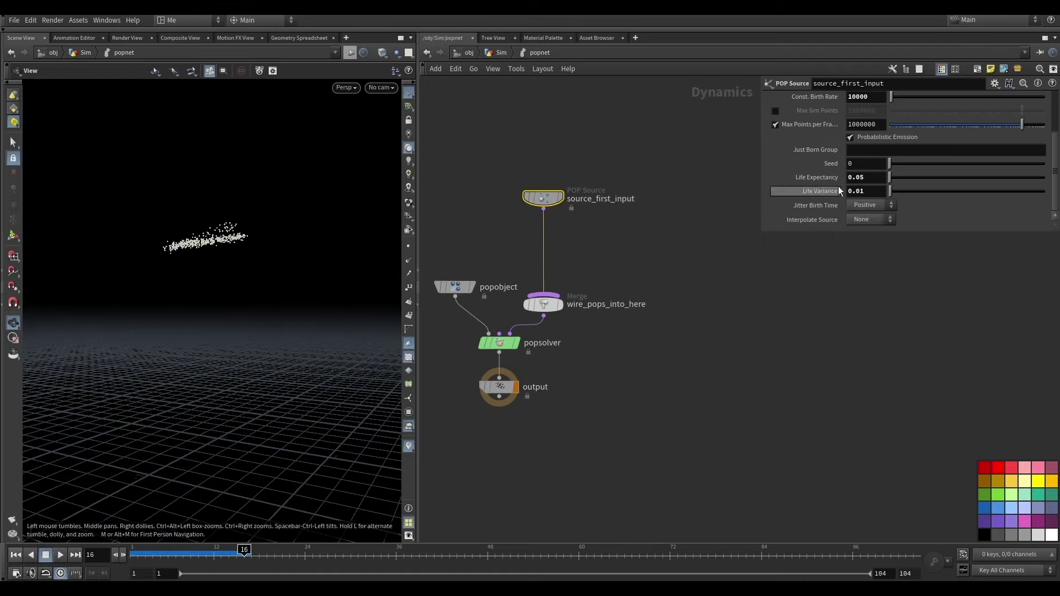
{"action": "left_click", "coordinate": [862, 177]}
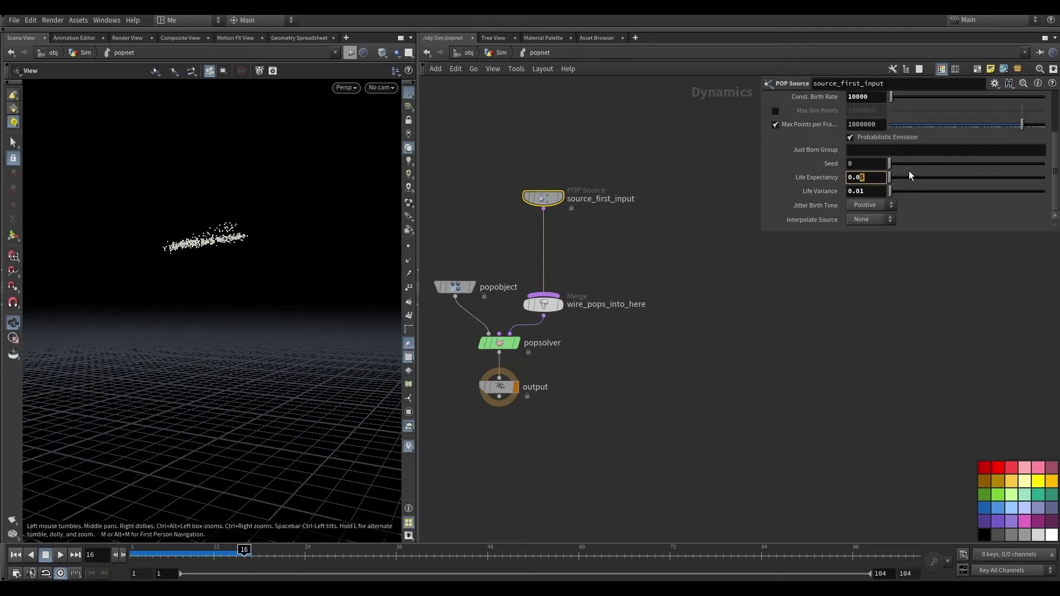
{"action": "type", "text": "8"}
{"action": "key", "text": "Return"}
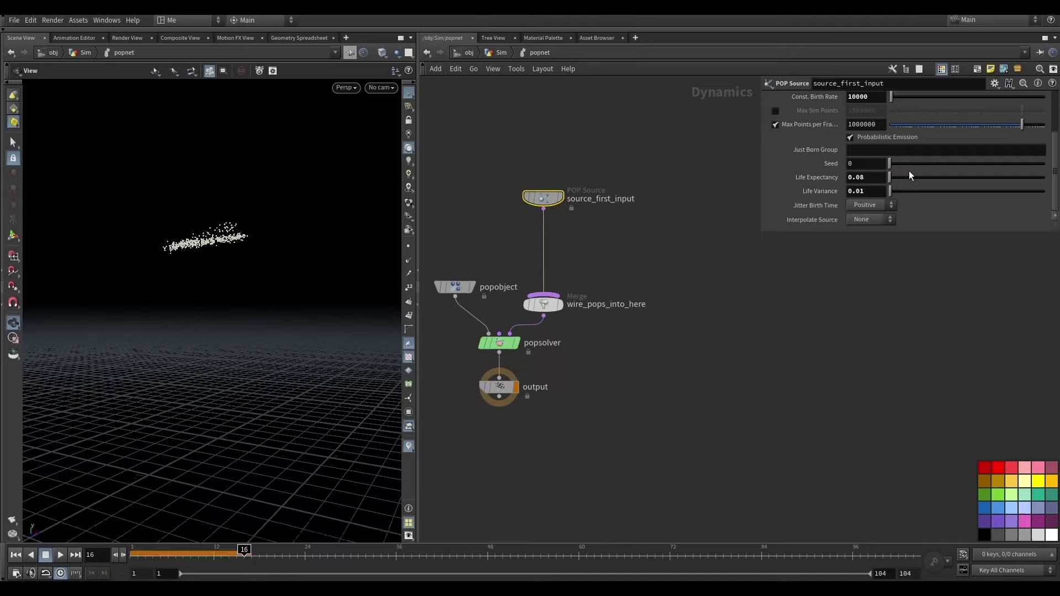
{"action": "left_click", "coordinate": [12, 556]}
{"action": "left_click", "coordinate": [60, 555]}
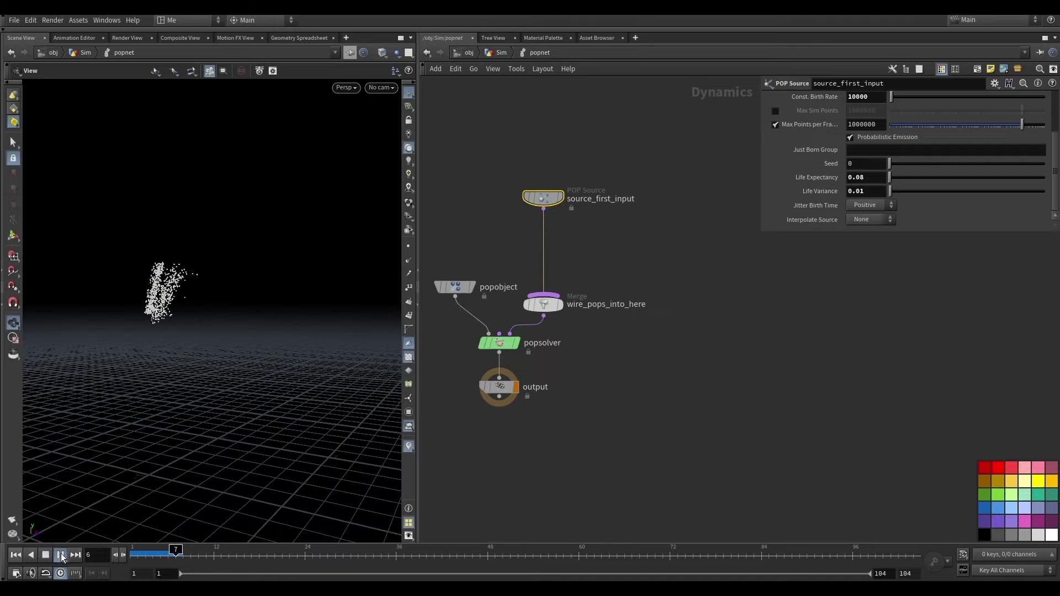
{"action": "left_click", "coordinate": [62, 556]}
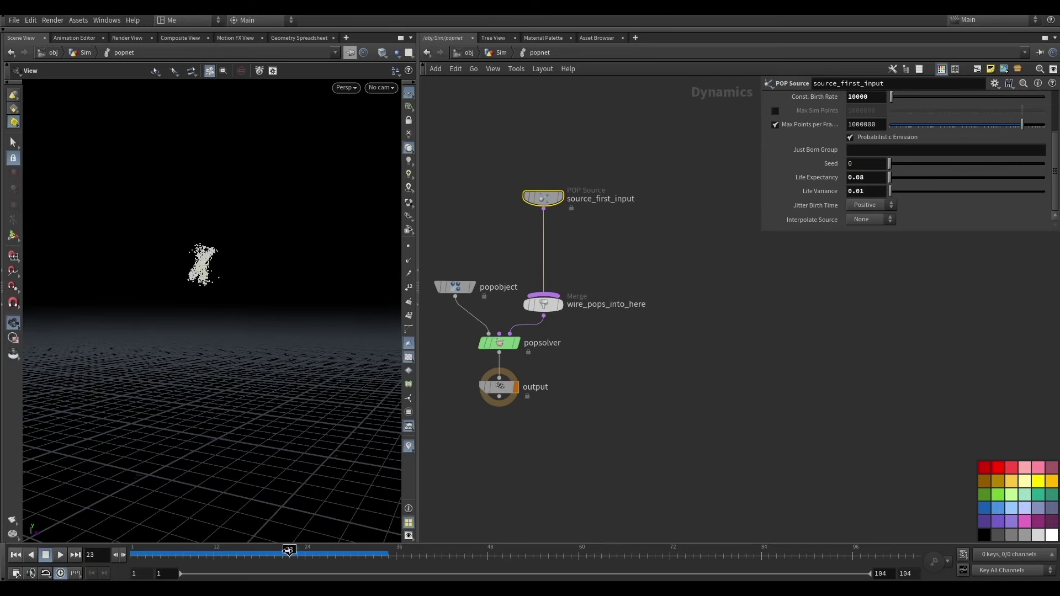
{"action": "left_click_drag", "start_coordinate": [286, 551], "coordinate": [328, 550]}
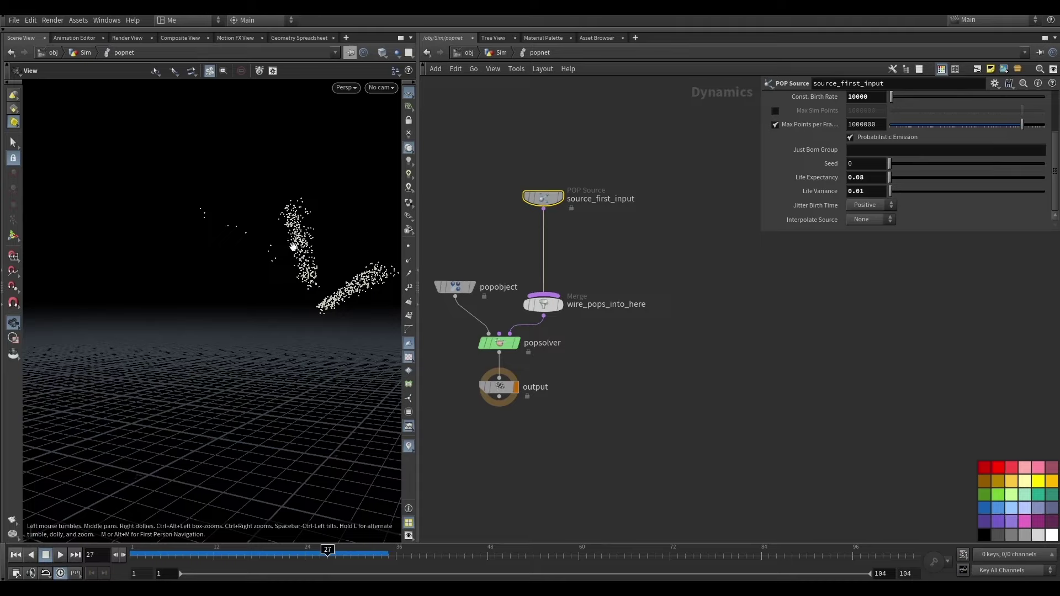
{"action": "left_click", "coordinate": [237, 550]}
{"action": "left_click_drag", "start_coordinate": [237, 550], "coordinate": [320, 551]}
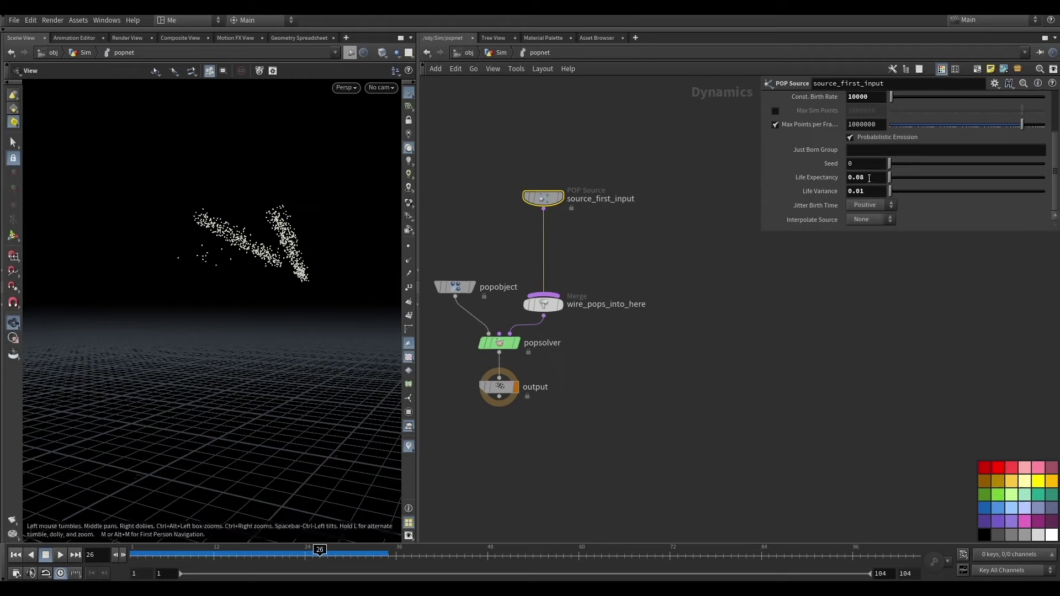
- Raise Life Expectancy to 0.1, replay to inspect the trail, and return to the Sim network
{"action": "left_click", "coordinate": [869, 178]}
{"action": "left_click_drag", "start_coordinate": [868, 178], "coordinate": [854, 179]}
{"action": "type", "text": "1"}
{"action": "key", "text": "Return"}
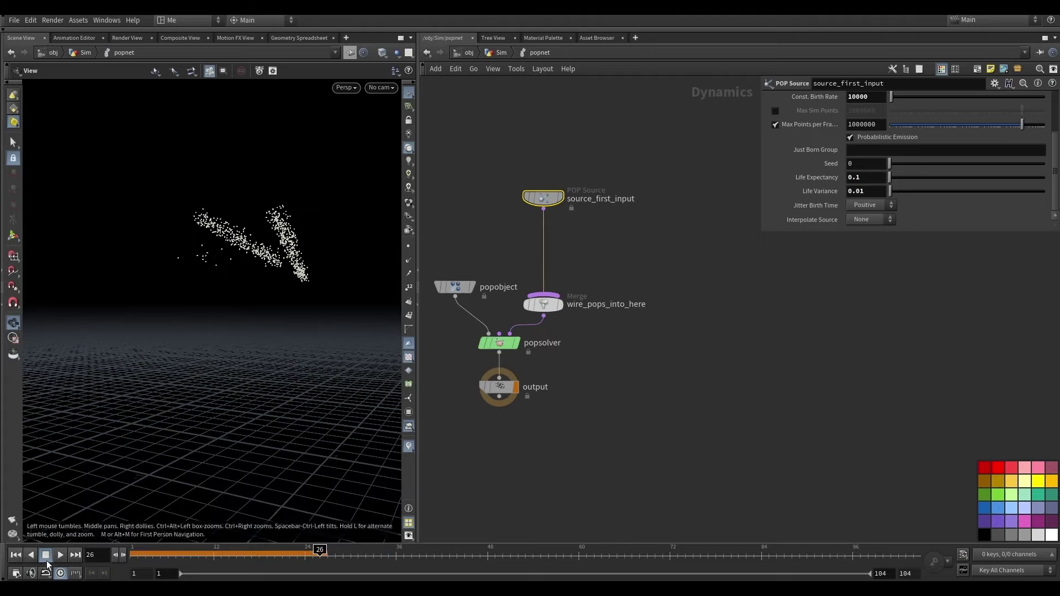
{"action": "left_click", "coordinate": [15, 555]}
{"action": "left_click", "coordinate": [60, 554]}
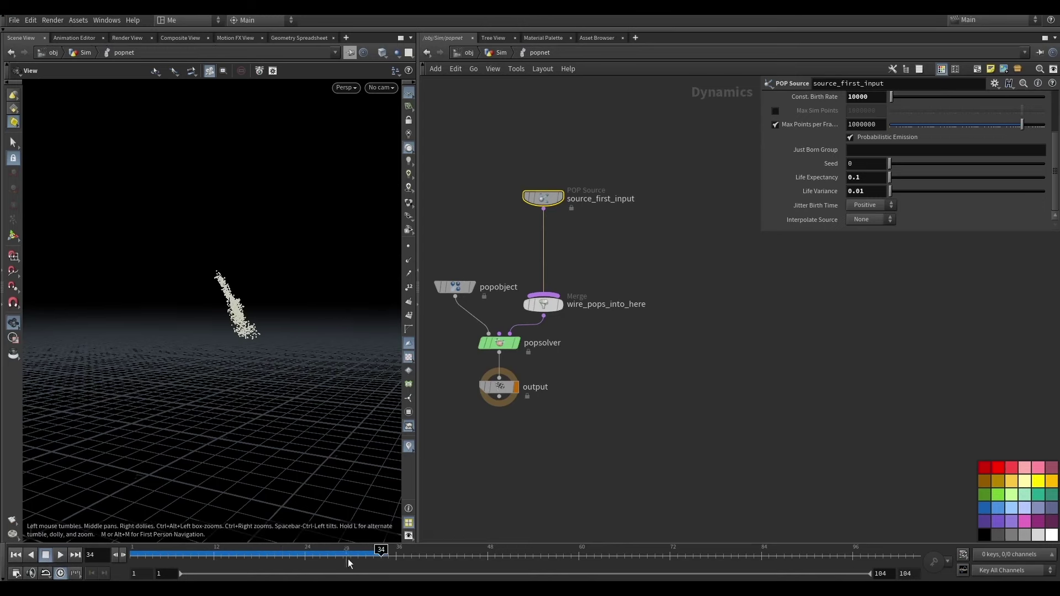
{"action": "left_click_drag", "start_coordinate": [349, 563], "coordinate": [133, 555]}
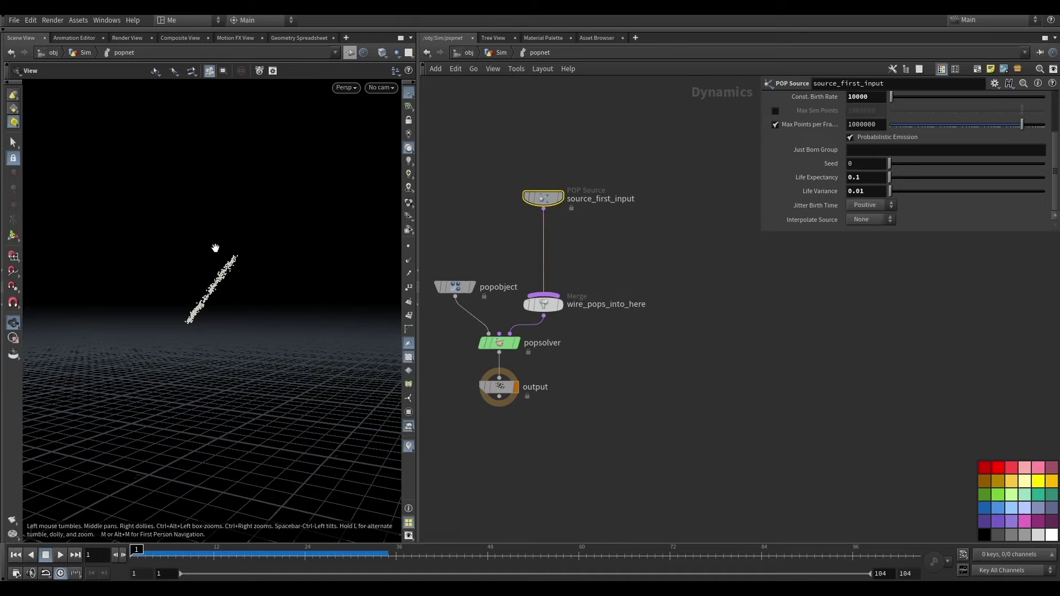
{"action": "left_click", "coordinate": [496, 52]}
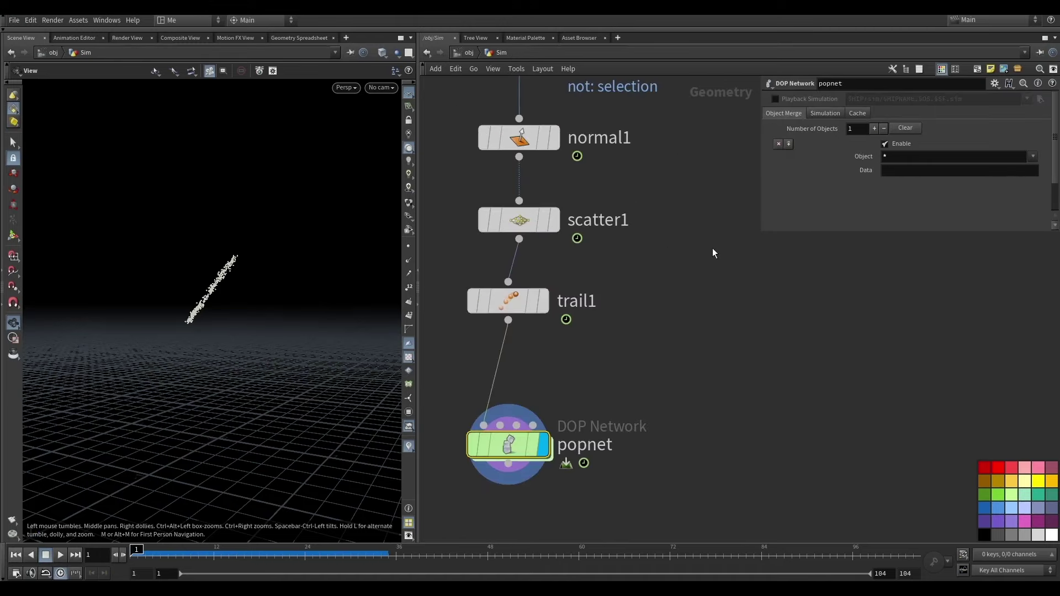
- Set popnet's Simulation Substeps to 10, then enter popnet and play the particle streak
{"action": "left_click", "coordinate": [822, 114]}
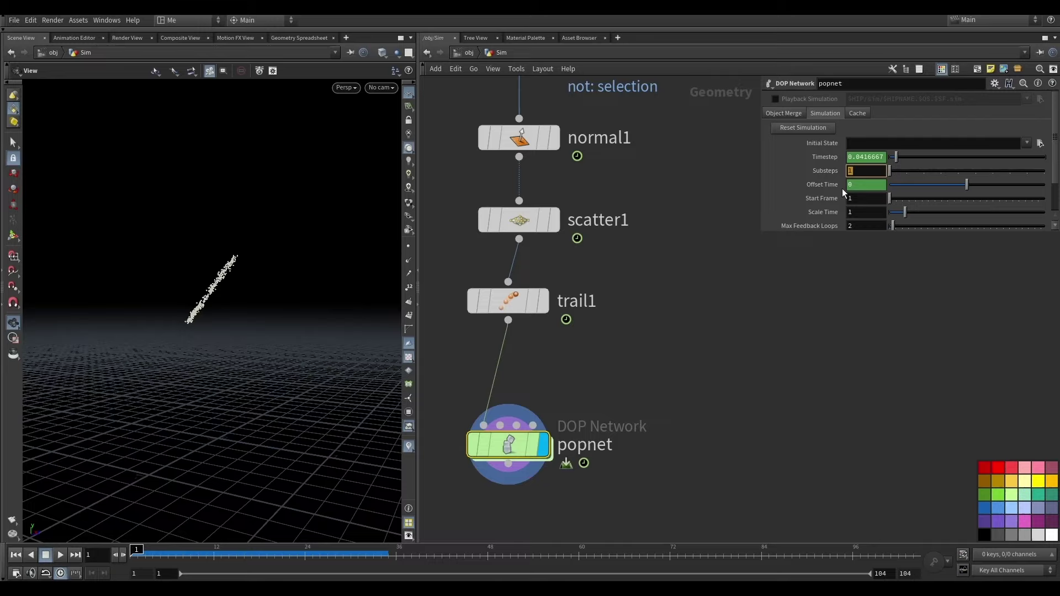
{"action": "left_click", "coordinate": [867, 170]}
{"action": "type", "text": "0"}
{"action": "key", "text": "Return"}
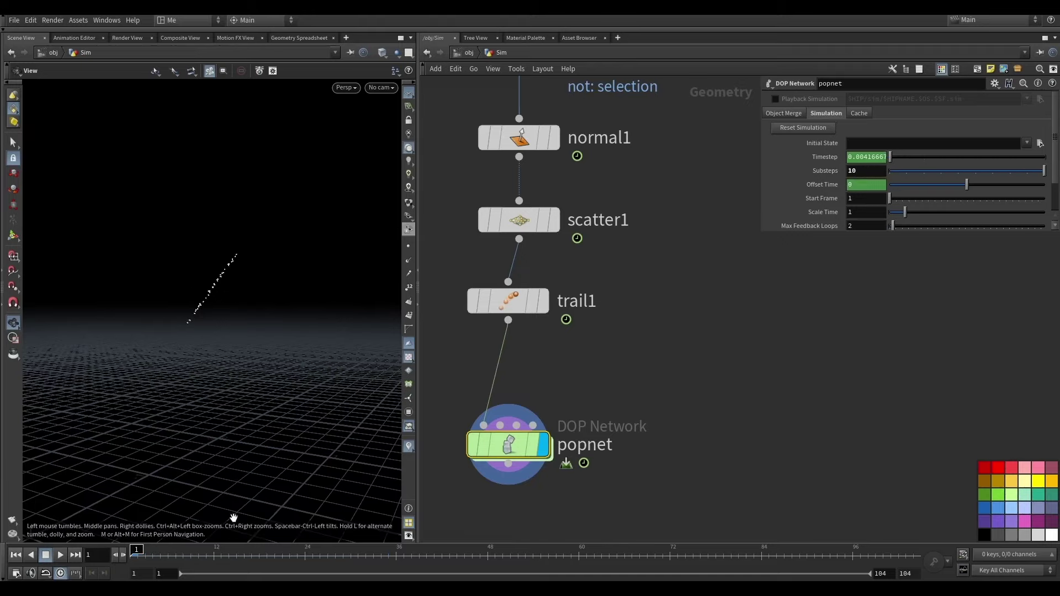
{"action": "double_click", "coordinate": [511, 452]}
{"action": "left_click", "coordinate": [60, 556]}
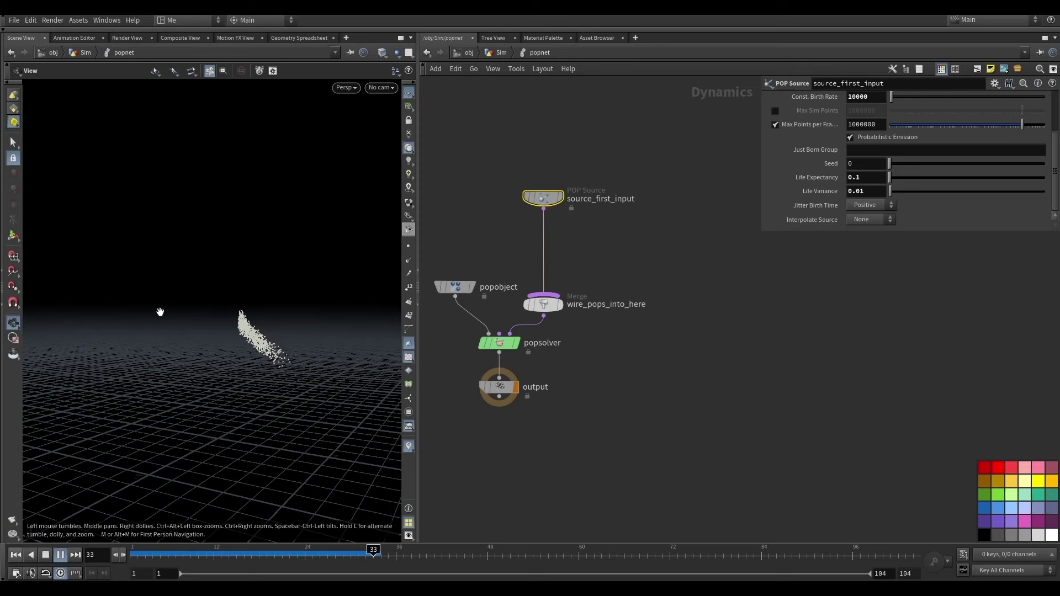
- Insert popforce1 between source and merge with Force Y 1, Amplitude 5, Swirl Size 5.79
{"action": "key", "text": "Tab"}
{"action": "type", "text": "for"}
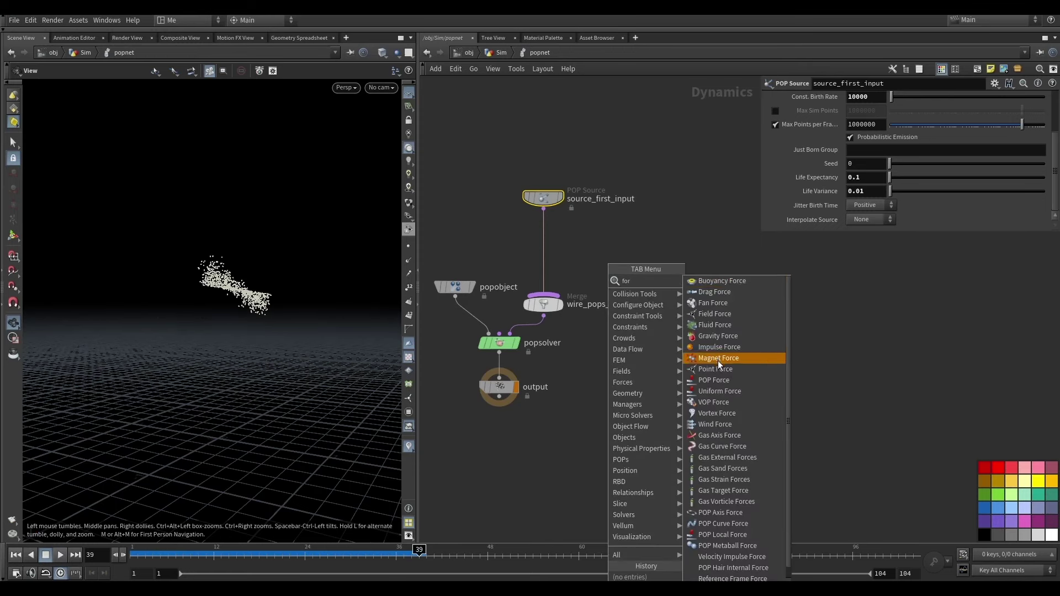
{"action": "left_click", "coordinate": [720, 380]}
{"action": "left_click", "coordinate": [545, 232]}
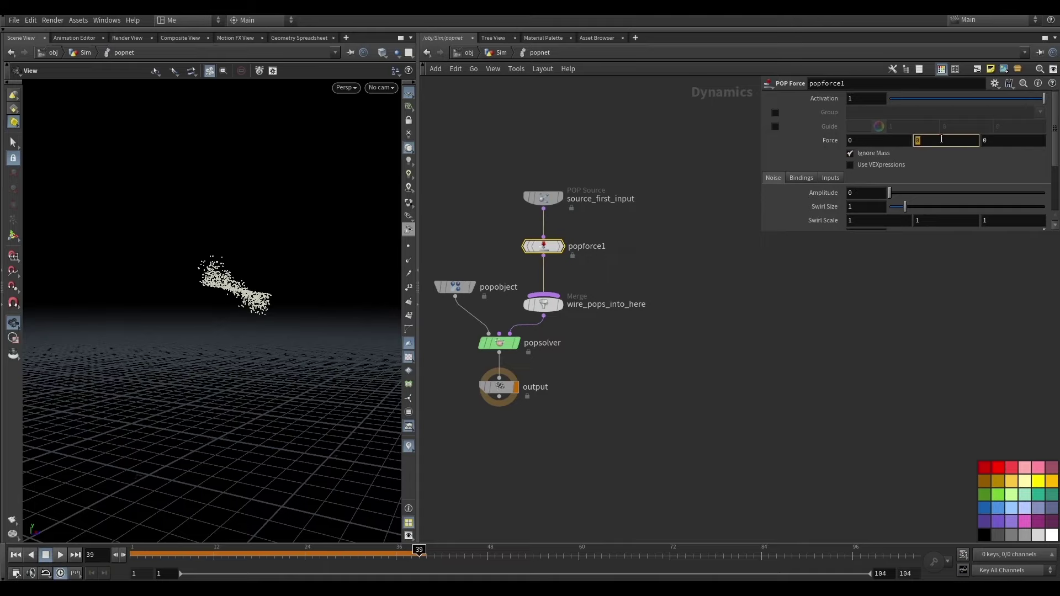
{"action": "type", "text": "1"}
{"action": "key", "text": "Return"}
{"action": "type", "text": "5"}
{"action": "key", "text": "Return"}
{"action": "left_click_drag", "start_coordinate": [976, 205], "coordinate": [978, 206]}
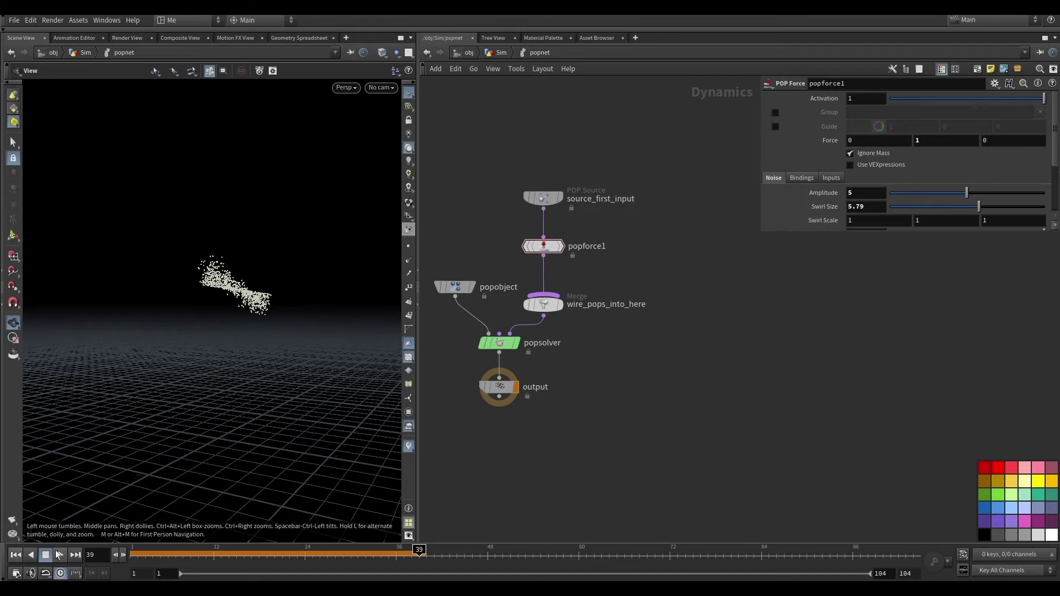
{"action": "left_click", "coordinate": [16, 554]}
- In the Sim network, add a DOP Import reading ../popnet with Objects set to pop*
{"action": "left_click", "coordinate": [491, 54]}
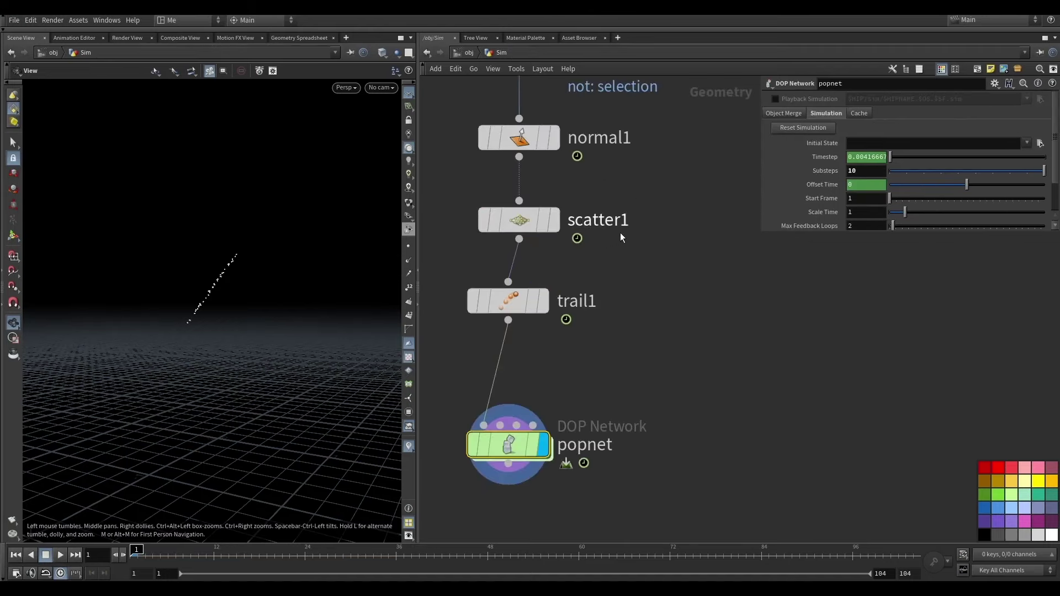
{"action": "key", "text": "Tab"}
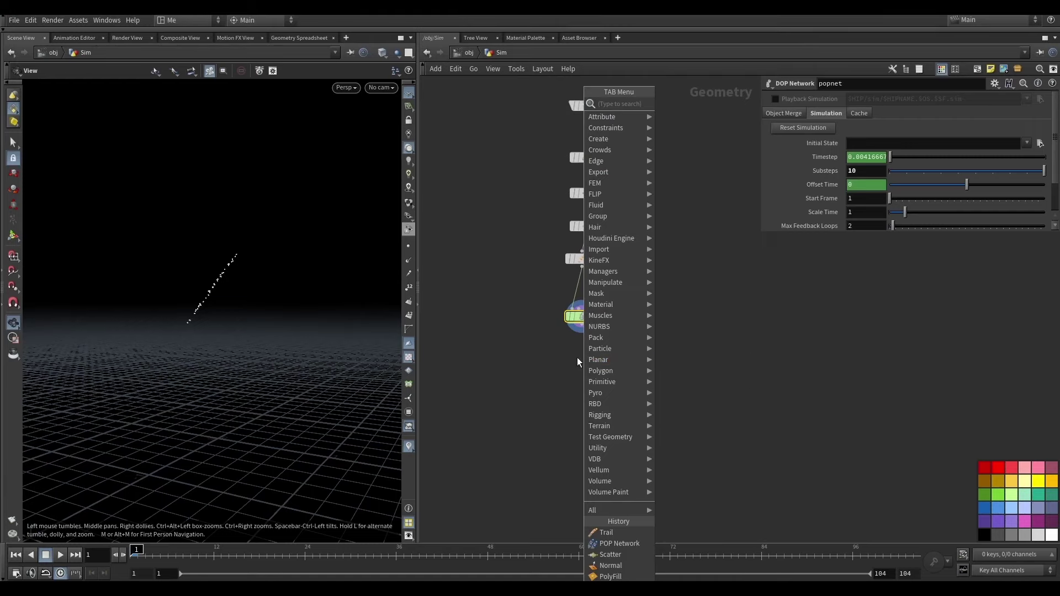
{"action": "type", "text": "dop"}
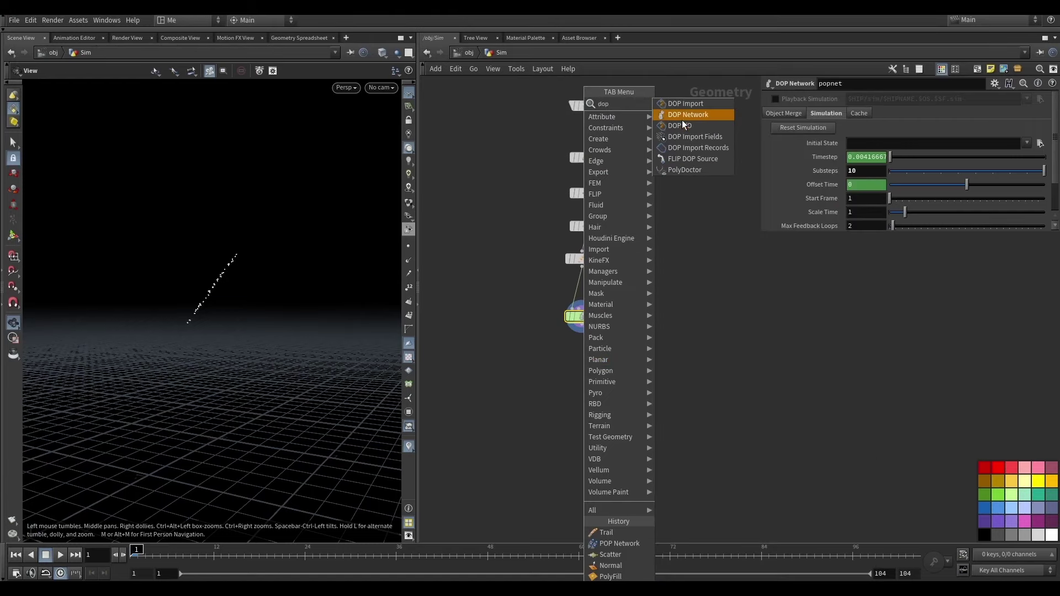
{"action": "left_click", "coordinate": [693, 104]}
{"action": "left_click", "coordinate": [665, 356]}
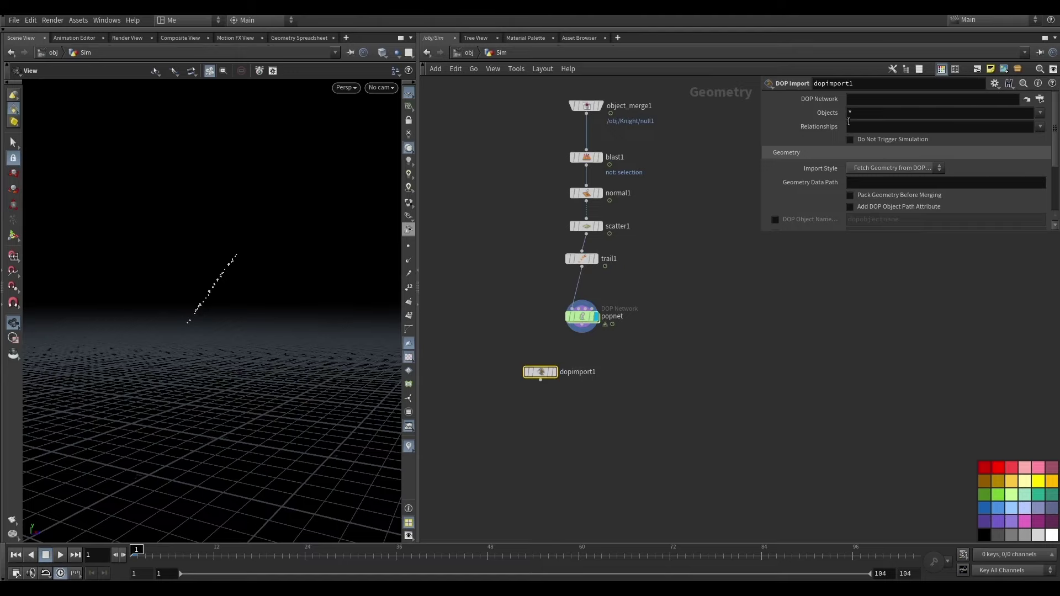
{"action": "mouse_move", "coordinate": [593, 316]}
{"action": "left_mouse_down"}
{"action": "mouse_move", "coordinate": [806, 202]}
{"action": "mouse_move", "coordinate": [872, 99]}
{"action": "left_mouse_up"}
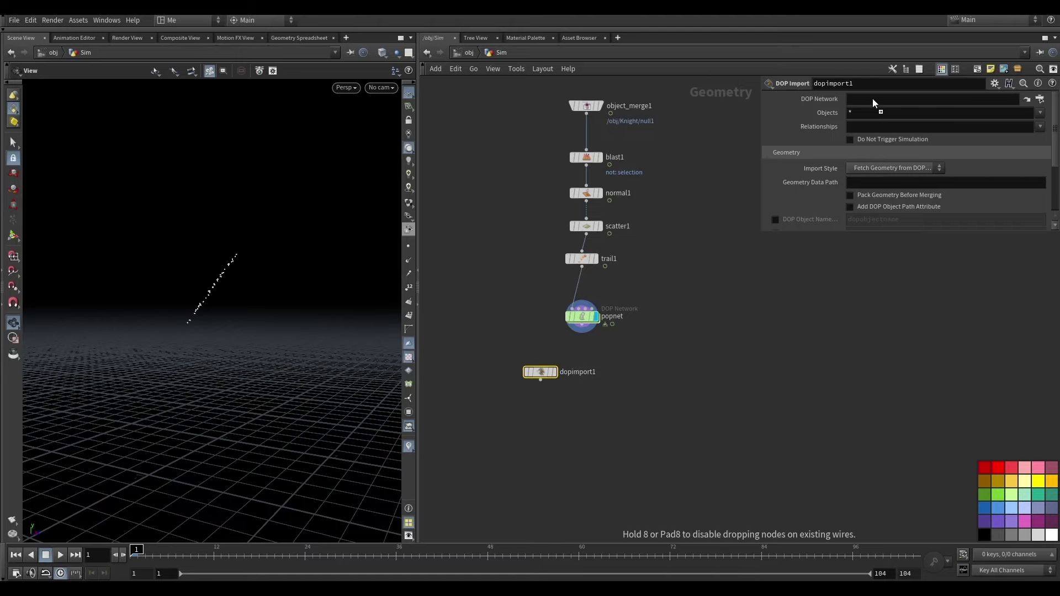
{"action": "left_click", "coordinate": [850, 113]}
{"action": "type", "text": "po"}
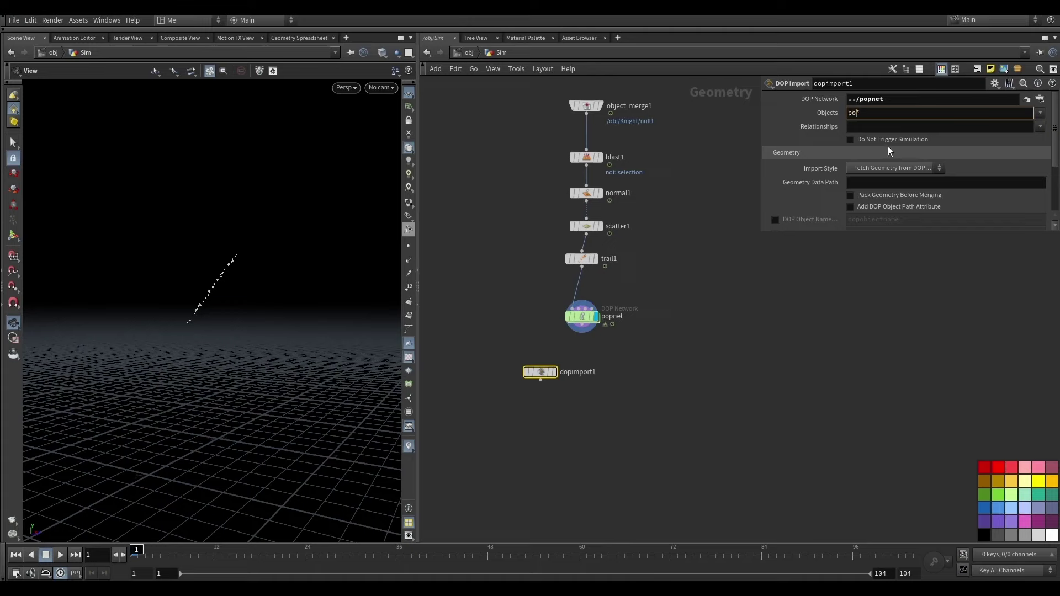
{"action": "type", "text": "p"}
{"action": "key", "text": "Return"}
- Check object names inside popnet, display dopimport1, and preview the imported particles
{"action": "double_click", "coordinate": [581, 318]}
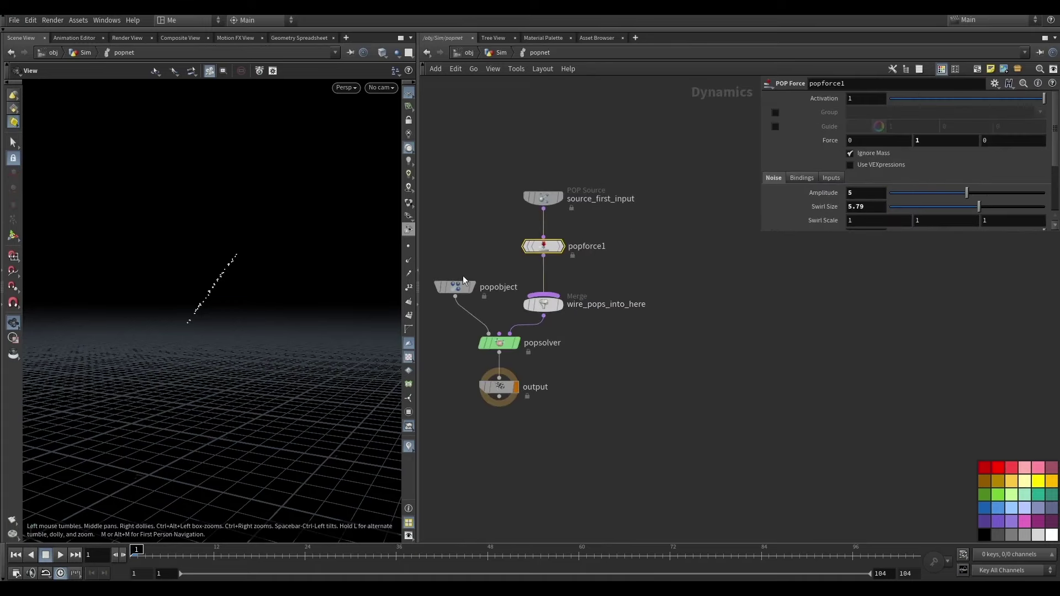
{"action": "left_click", "coordinate": [495, 52]}
{"action": "left_click", "coordinate": [538, 371]}
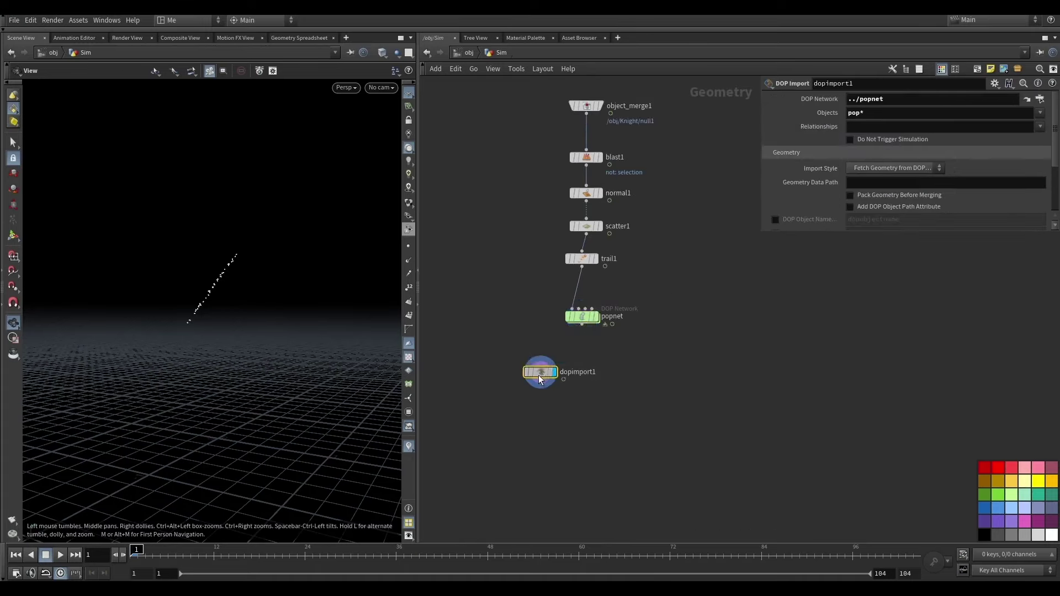
{"action": "left_click", "coordinate": [61, 555]}
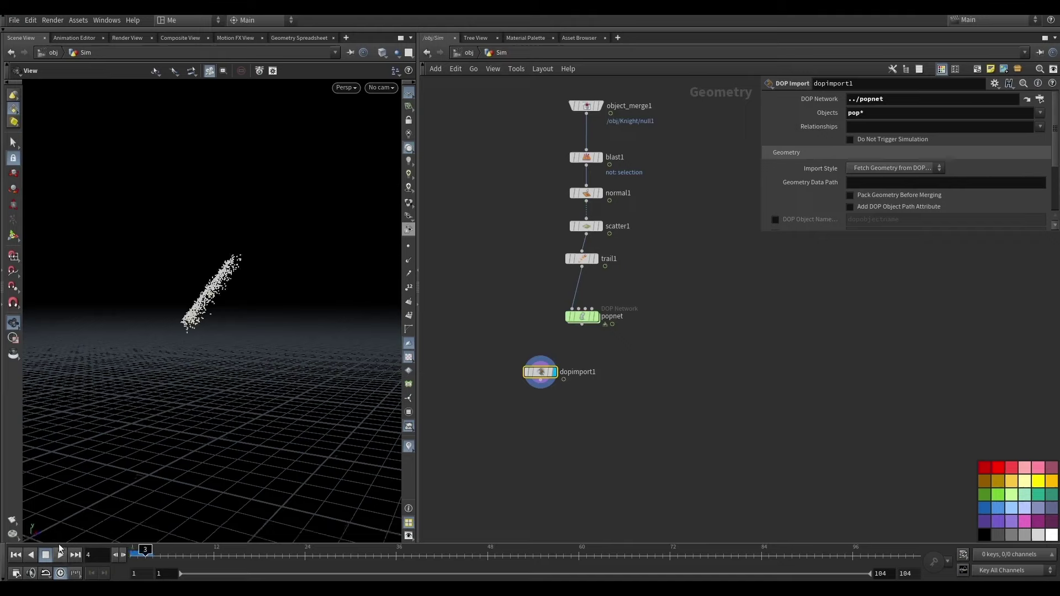
{"action": "left_click", "coordinate": [16, 557]}
{"action": "scroll", "coordinate": [567, 343], "scroll_direction": "up", "scroll_amount": 3}
{"action": "key", "text": "Tab"}
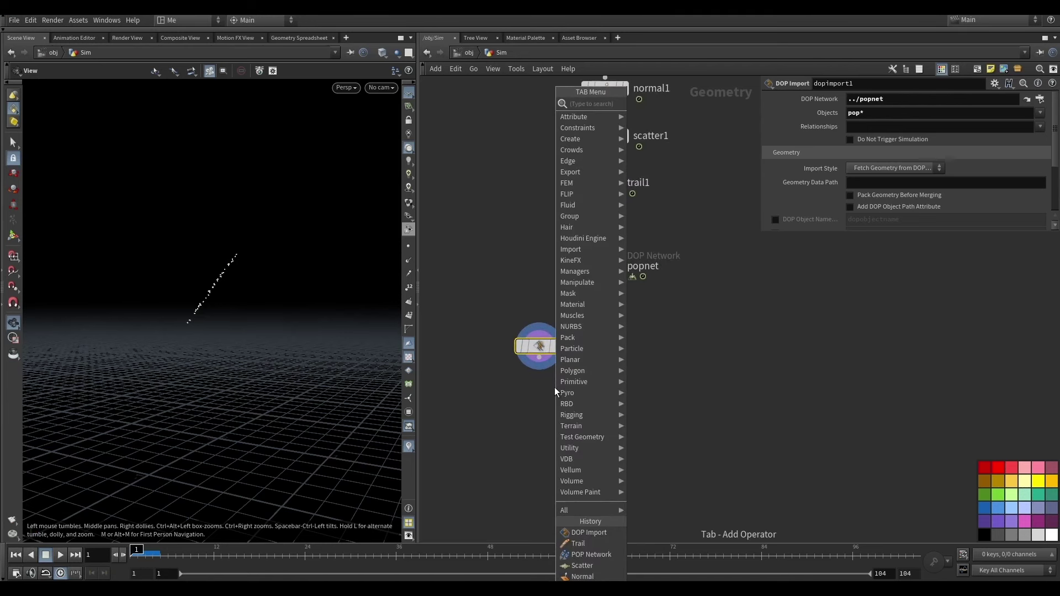
- Add a File Cache node directly below dopimport1
{"action": "type", "text": "fil"}
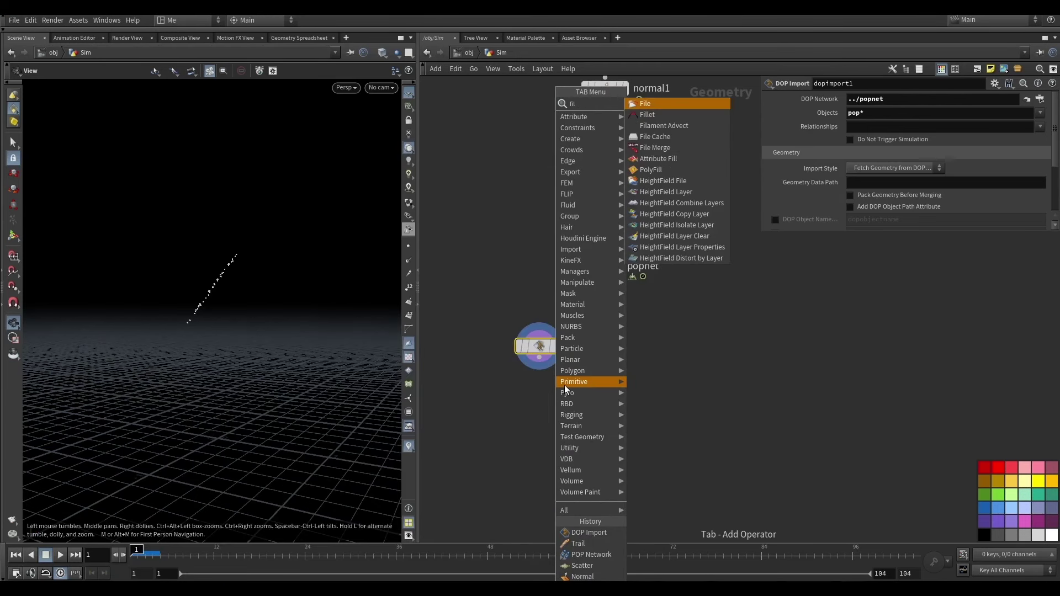
{"action": "type", "text": "e"}
{"action": "left_click", "coordinate": [672, 121]}
{"action": "left_click", "coordinate": [539, 429]}
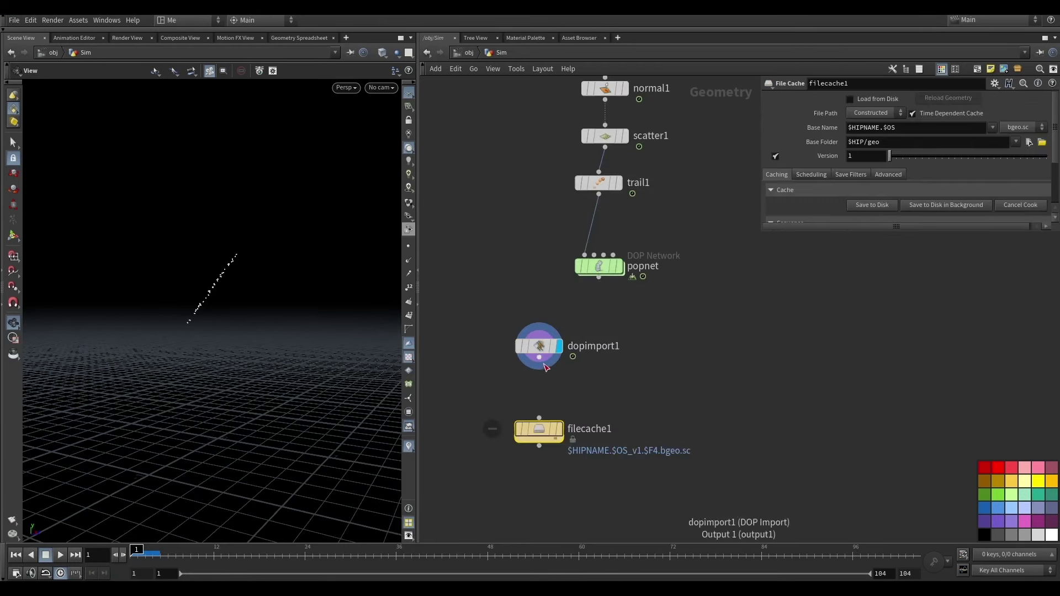
{"action": "left_click_drag", "start_coordinate": [535, 431], "coordinate": [535, 410]}
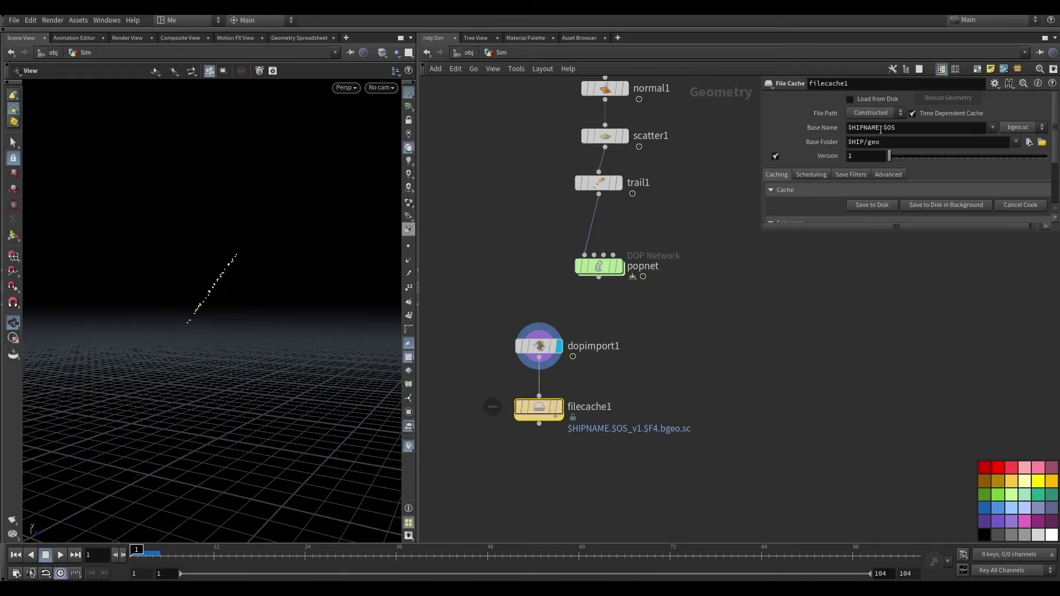
- Set the cache Base Name to $OS/$OS and rename the node Sword_particle
{"action": "left_click_drag", "start_coordinate": [881, 129], "coordinate": [828, 135]}
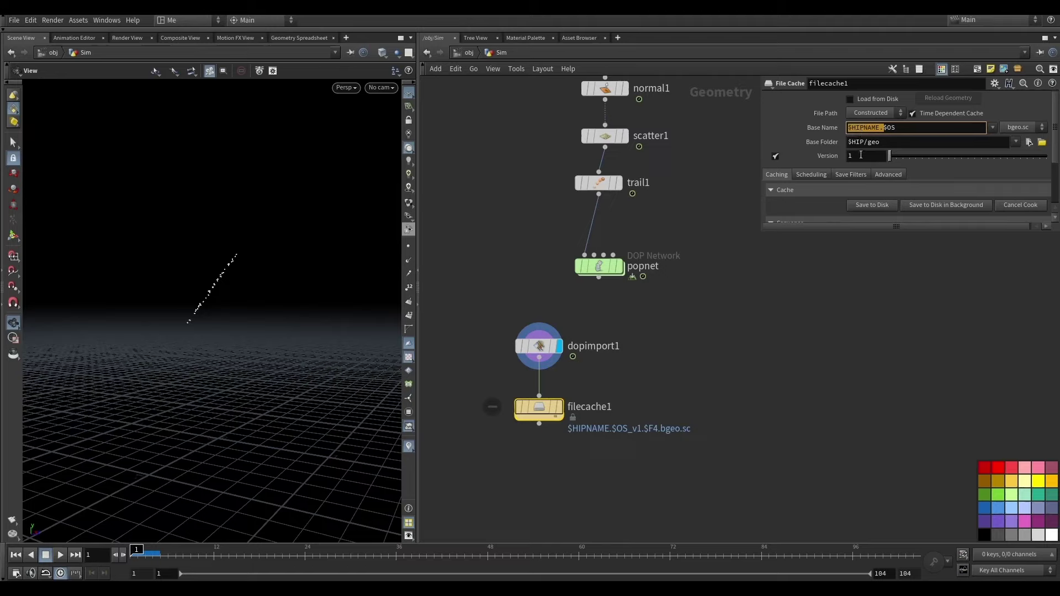
{"action": "type", "text": "$O"}
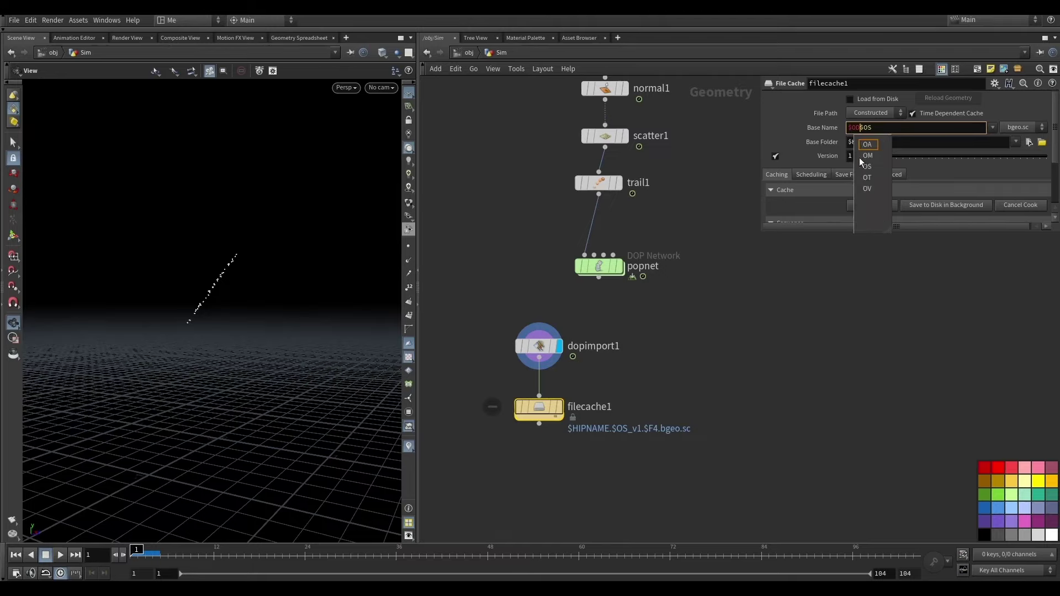
{"action": "type", "text": "D"}
{"action": "key", "text": "BackSpace"}
{"action": "type", "text": "S"}
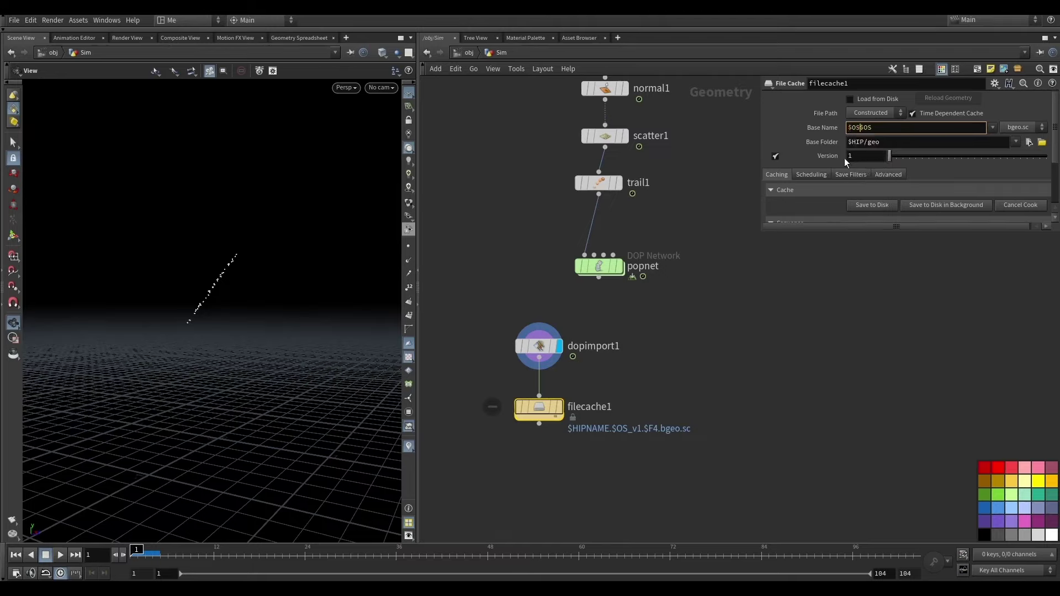
{"action": "type", "text": "/"}
{"action": "key", "text": "Return"}
{"action": "double_click", "coordinate": [600, 408]}
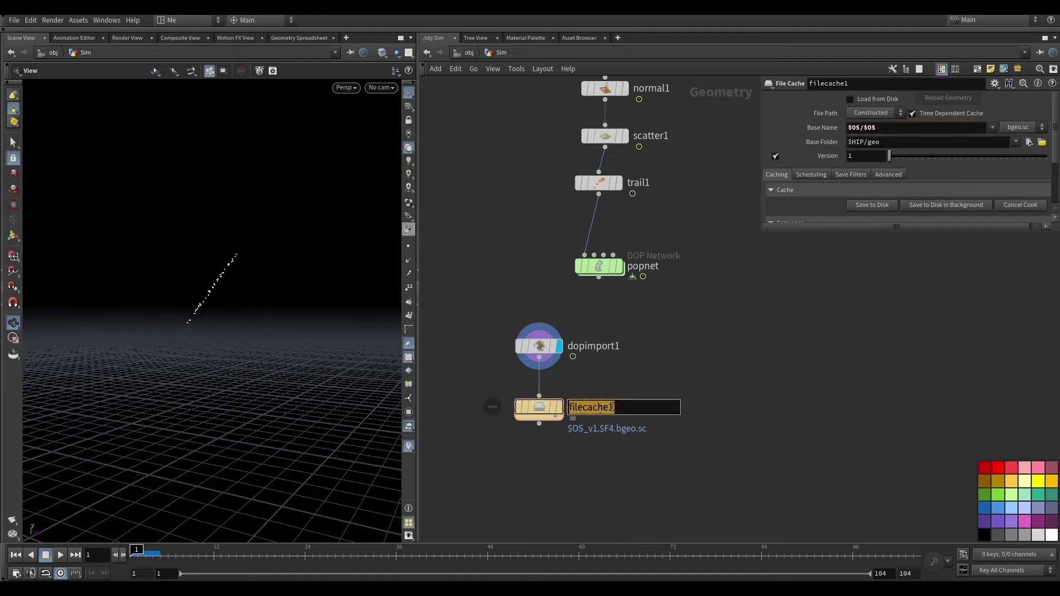
{"action": "type", "text": "Sw"}
{"action": "type", "text": "ord"}
{"action": "type", "text": "_parti"}
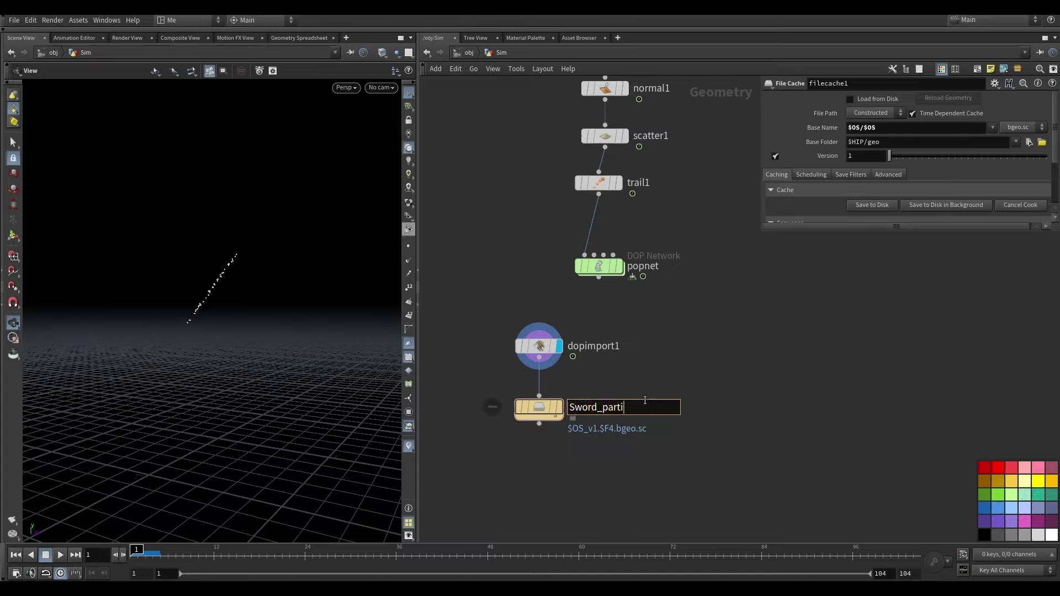
{"action": "type", "text": "cle"}
{"action": "key", "text": "Return"}
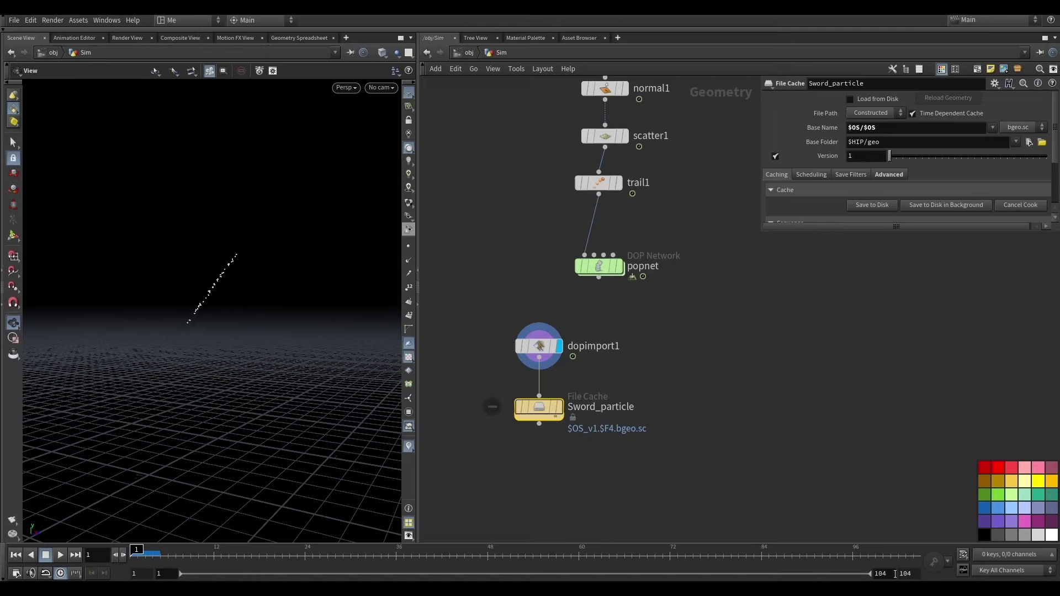
{"action": "left_click_drag", "start_coordinate": [760, 236], "coordinate": [777, 349]}
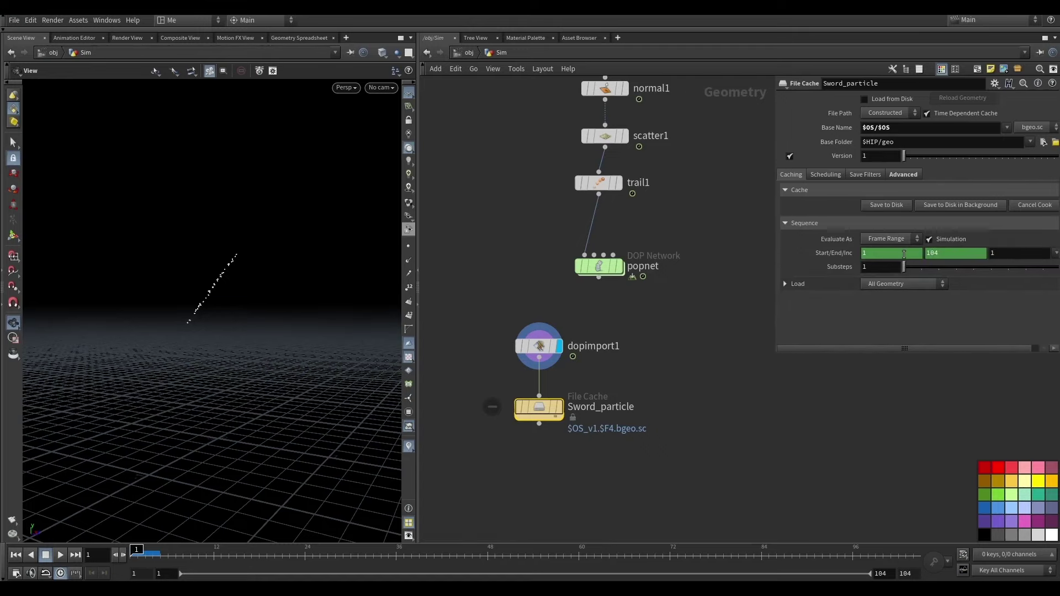
- Cache Sword_particle to disk, display it, and play the cached particles, ending on frame 11
{"action": "left_click", "coordinate": [886, 206]}
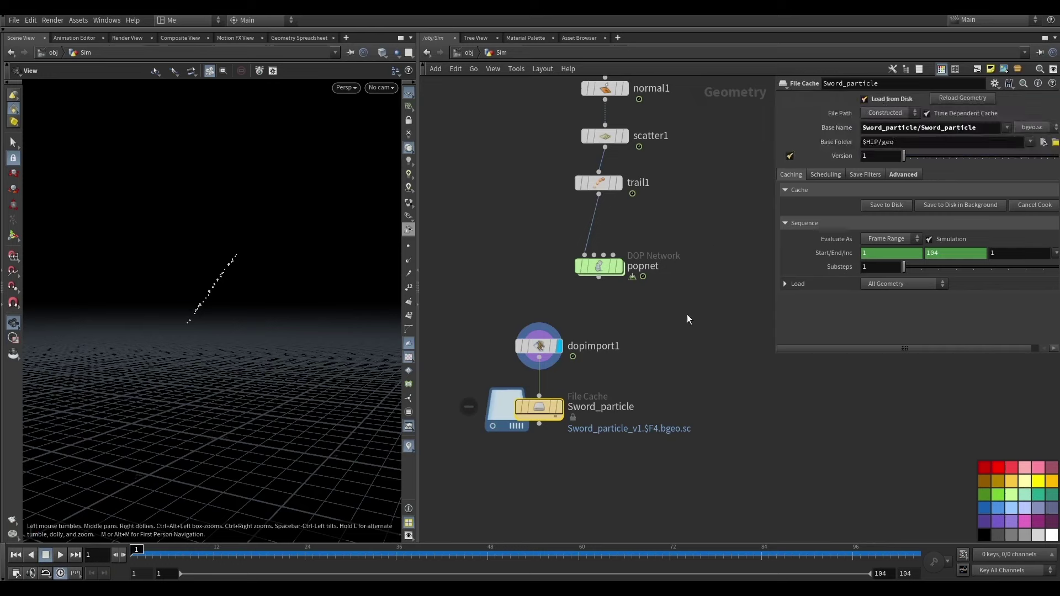
{"action": "left_click", "coordinate": [558, 408]}
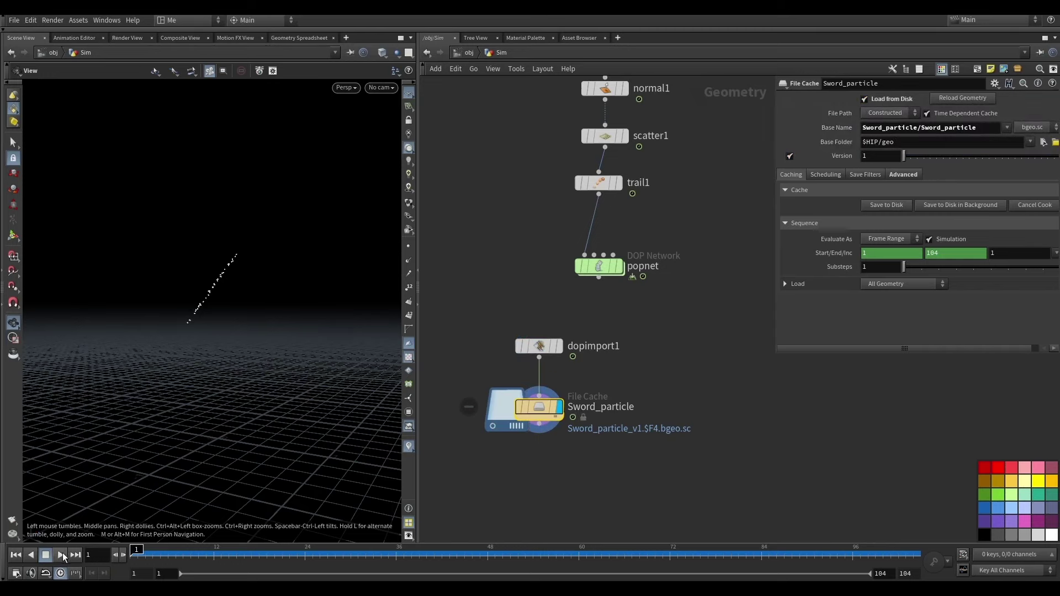
{"action": "left_click", "coordinate": [62, 554]}
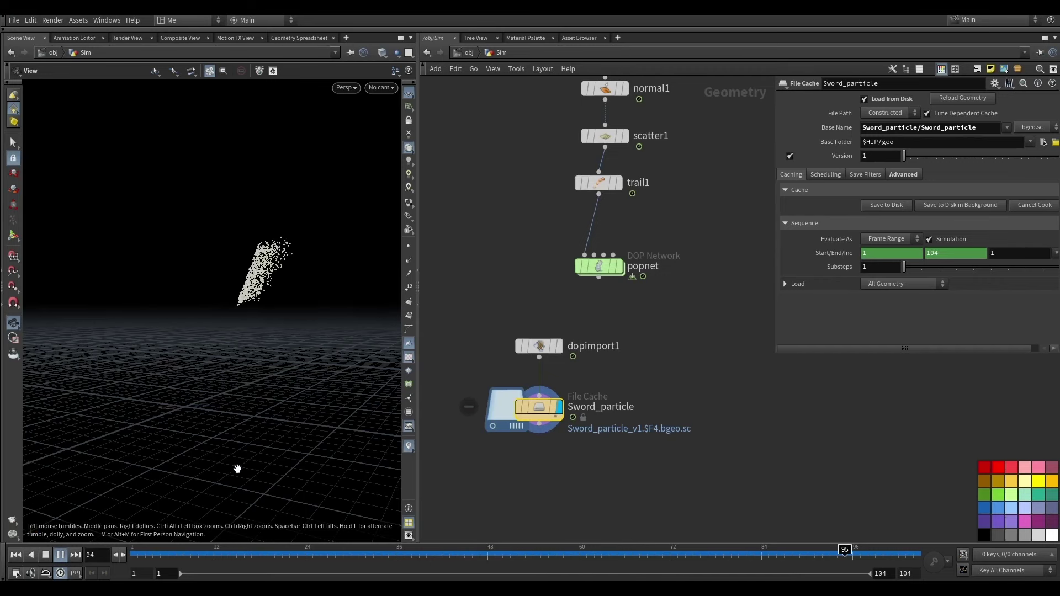
{"action": "left_click", "coordinate": [45, 555]}
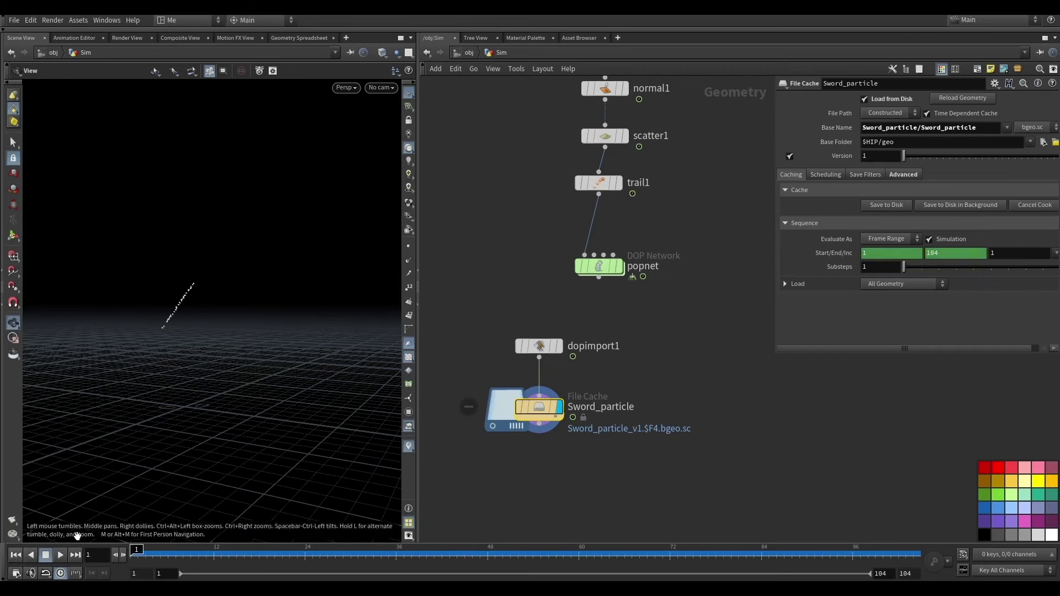
{"action": "scroll", "coordinate": [556, 281], "scroll_direction": "up", "scroll_amount": 2}
{"action": "left_click", "coordinate": [148, 551]}
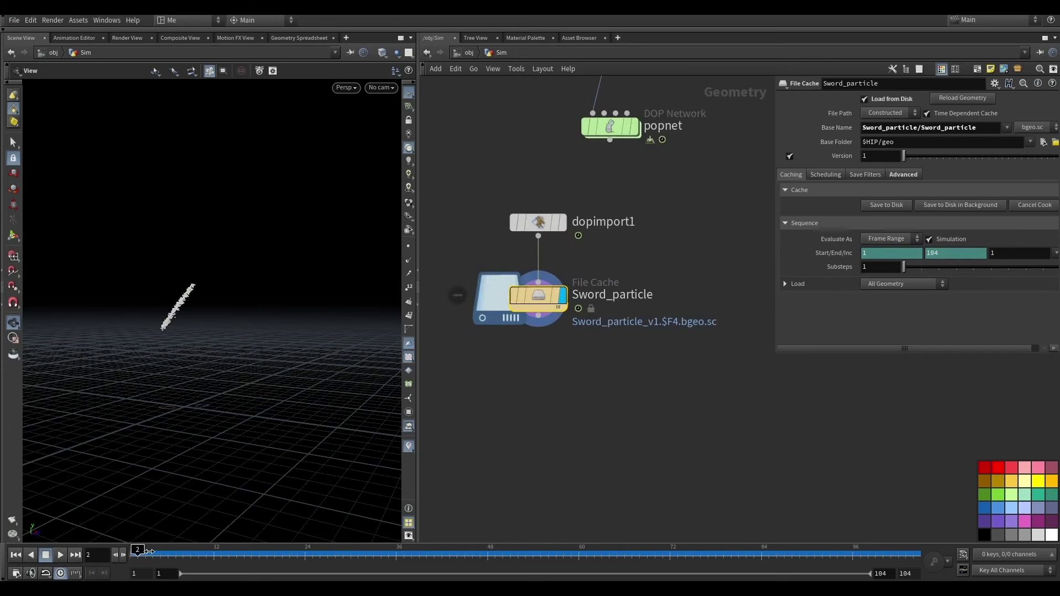
{"action": "left_click_drag", "start_coordinate": [148, 551], "coordinate": [206, 551]}
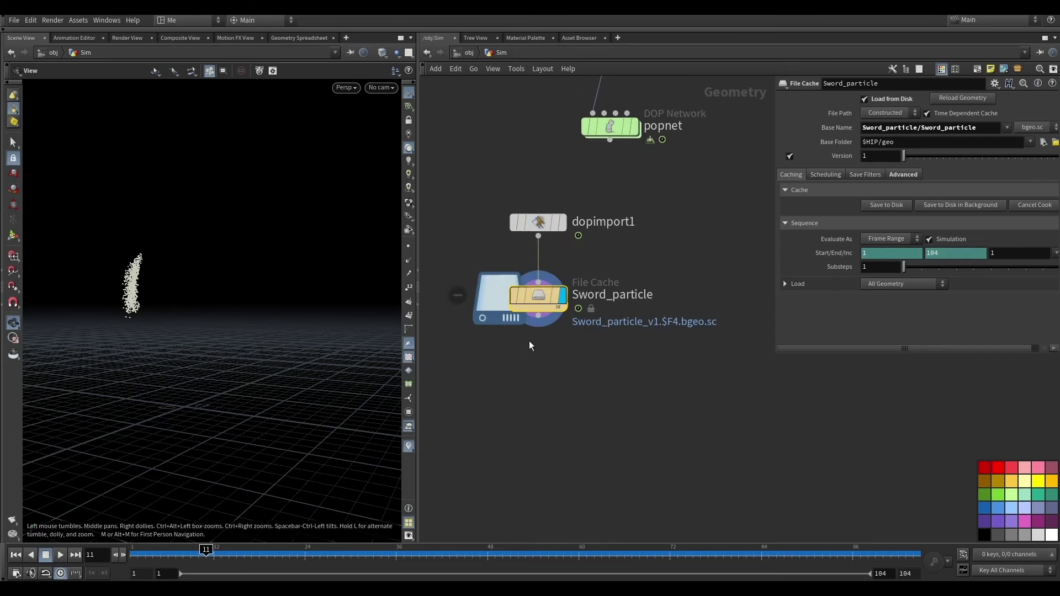
- Add pyrosource1 below Sword_particle, initialised as Source Burn with Burn and Temperature attributes
{"action": "key", "text": "Tab"}
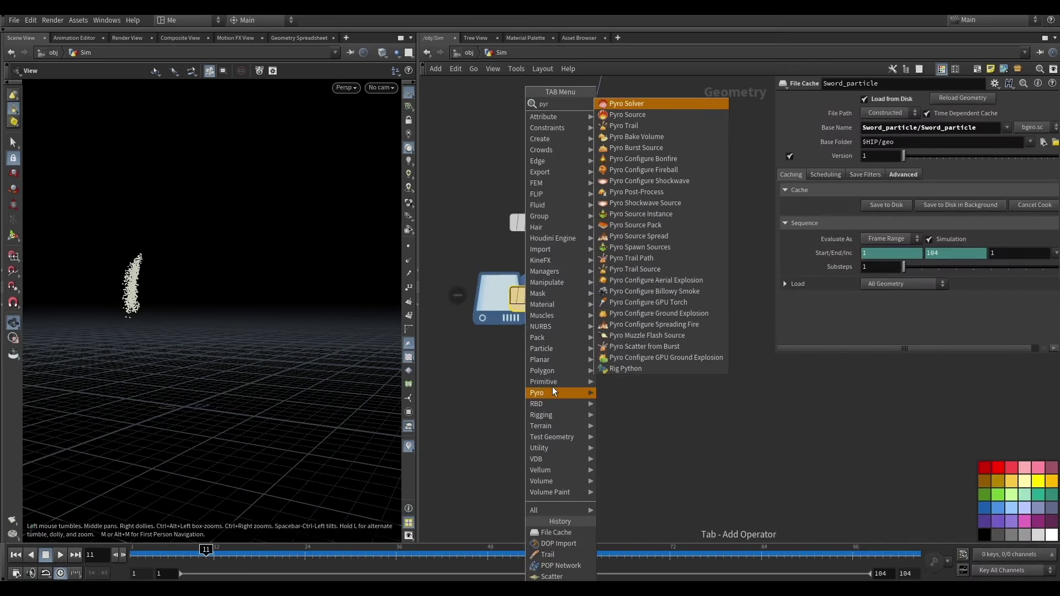
{"action": "left_click", "coordinate": [627, 114]}
{"action": "left_click", "coordinate": [531, 412]}
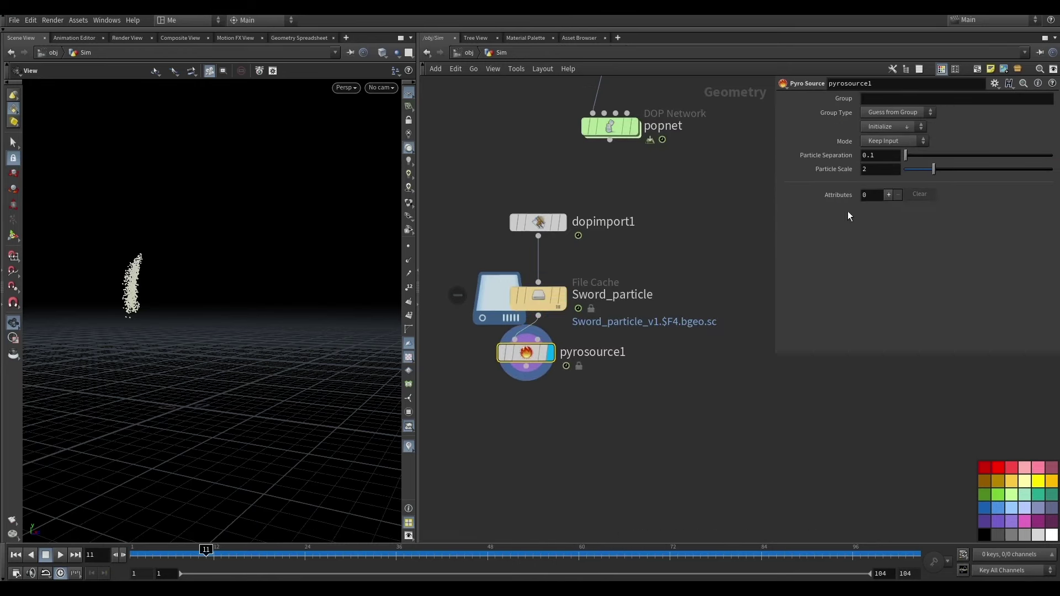
{"action": "left_click_drag", "start_coordinate": [528, 359], "coordinate": [535, 396]}
{"action": "left_click", "coordinate": [889, 126]}
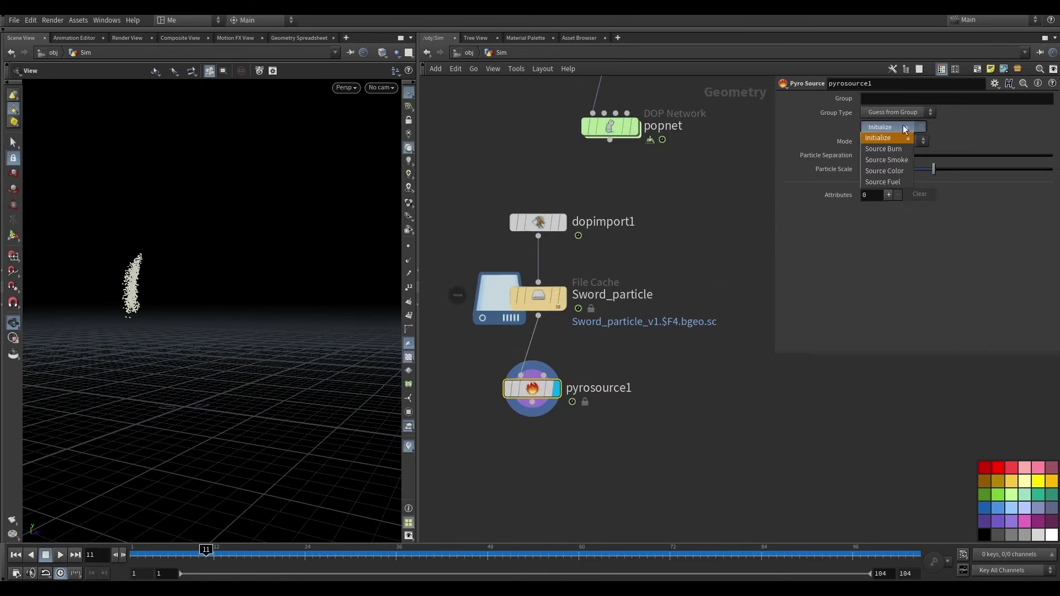
{"action": "left_click", "coordinate": [895, 149]}
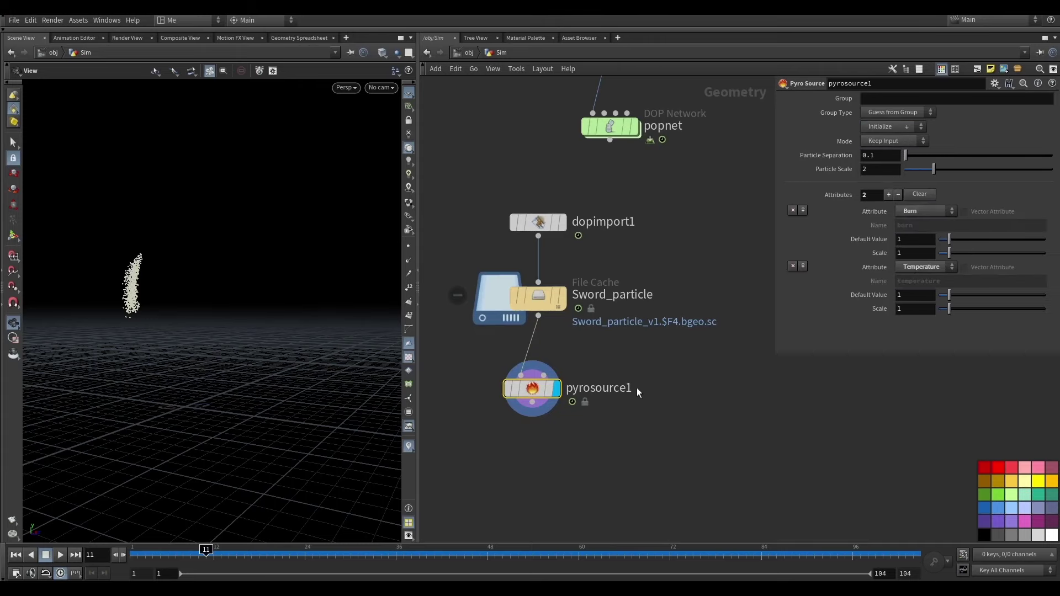
{"action": "scroll", "coordinate": [637, 387], "scroll_direction": "up", "scroll_amount": 3}
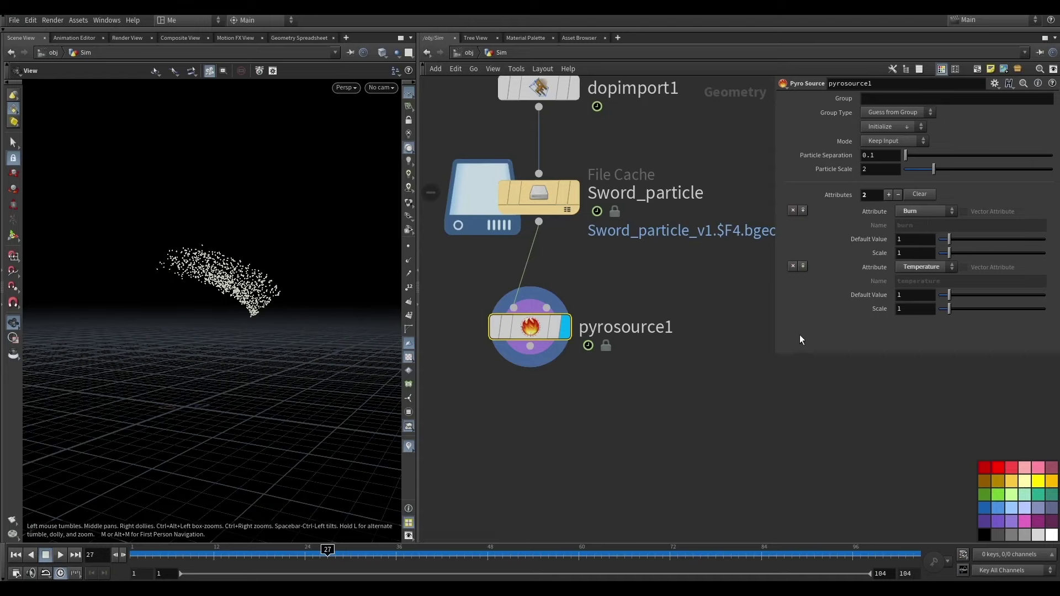
- Add an Attribute Noise Float node below pyrosource1 that noises the burn attribute
{"action": "key", "text": "Tab"}
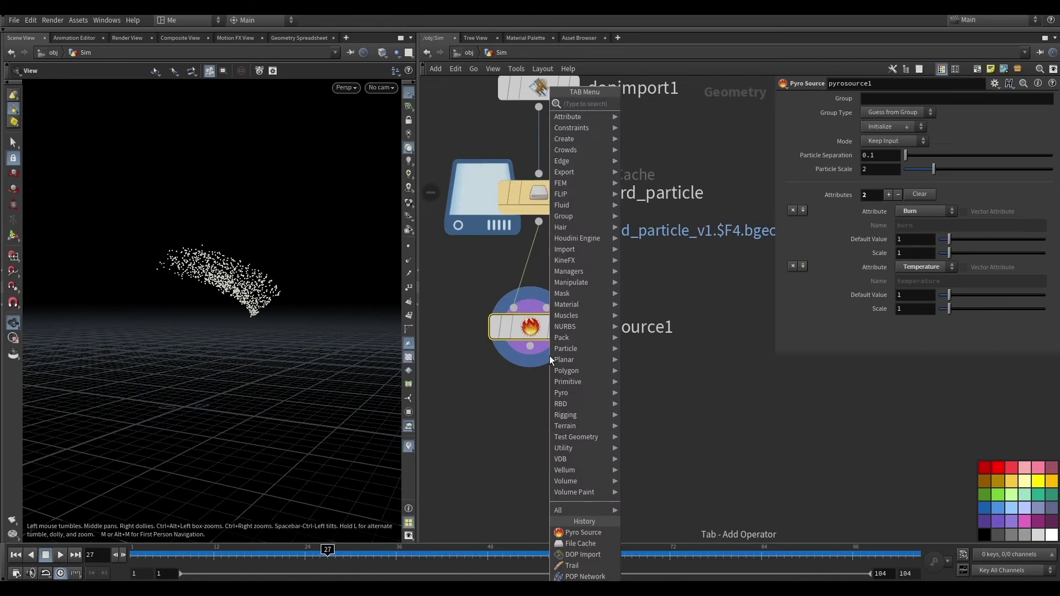
{"action": "type", "text": "attno"}
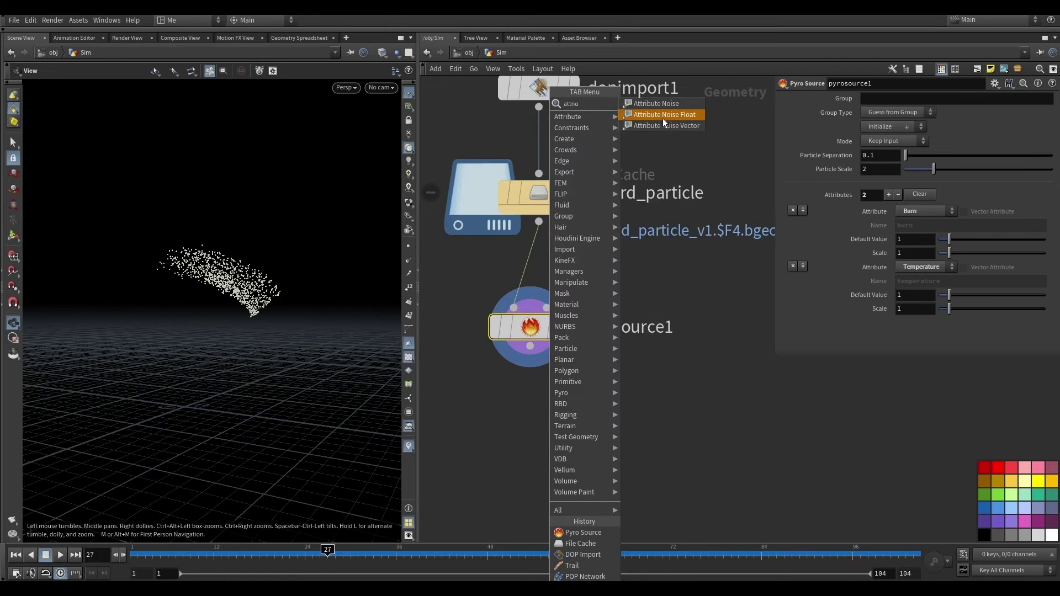
{"action": "left_click", "coordinate": [664, 125]}
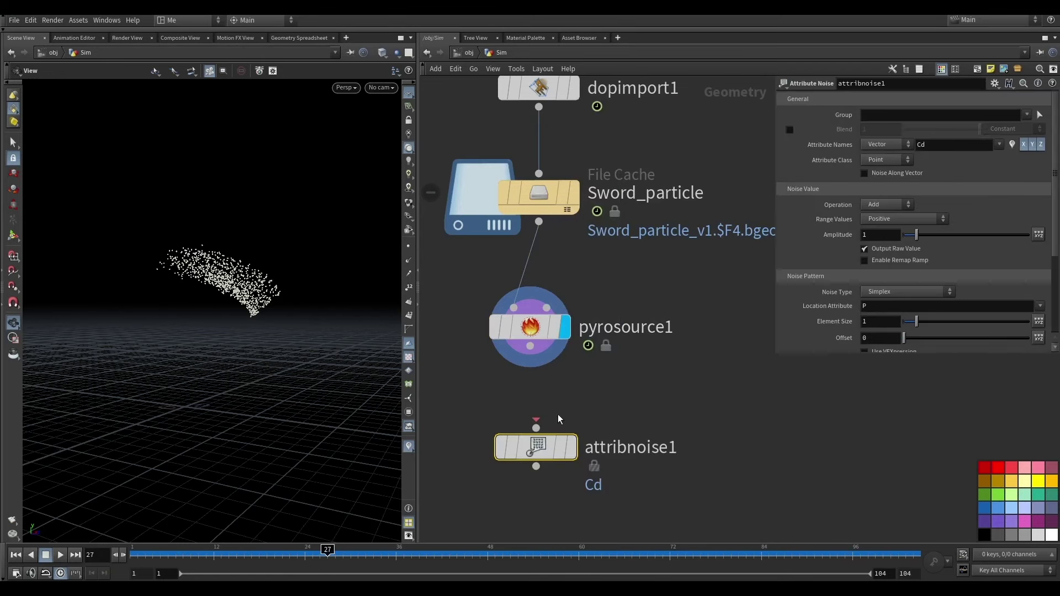
{"action": "left_click", "coordinate": [565, 454]}
{"action": "left_click", "coordinate": [888, 144]}
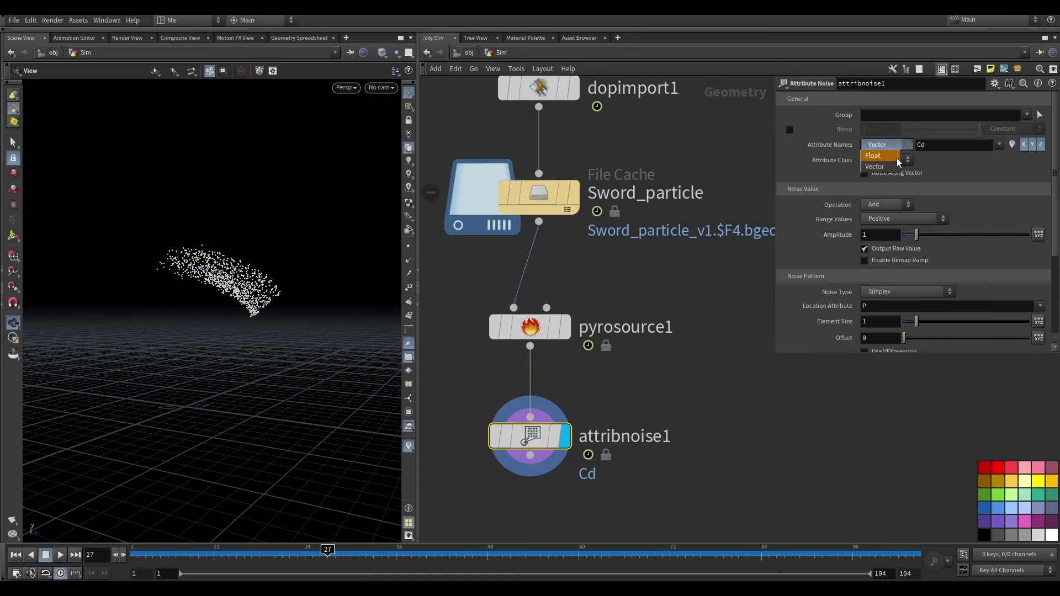
{"action": "double_click", "coordinate": [923, 145]}
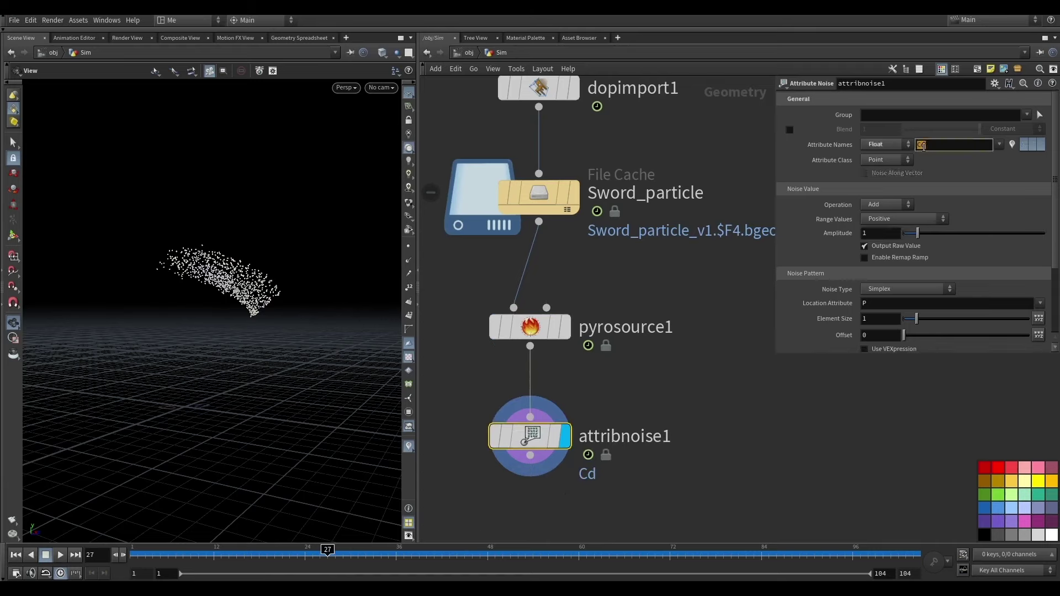
{"action": "type", "text": "burn"}
{"action": "key", "text": "Return"}
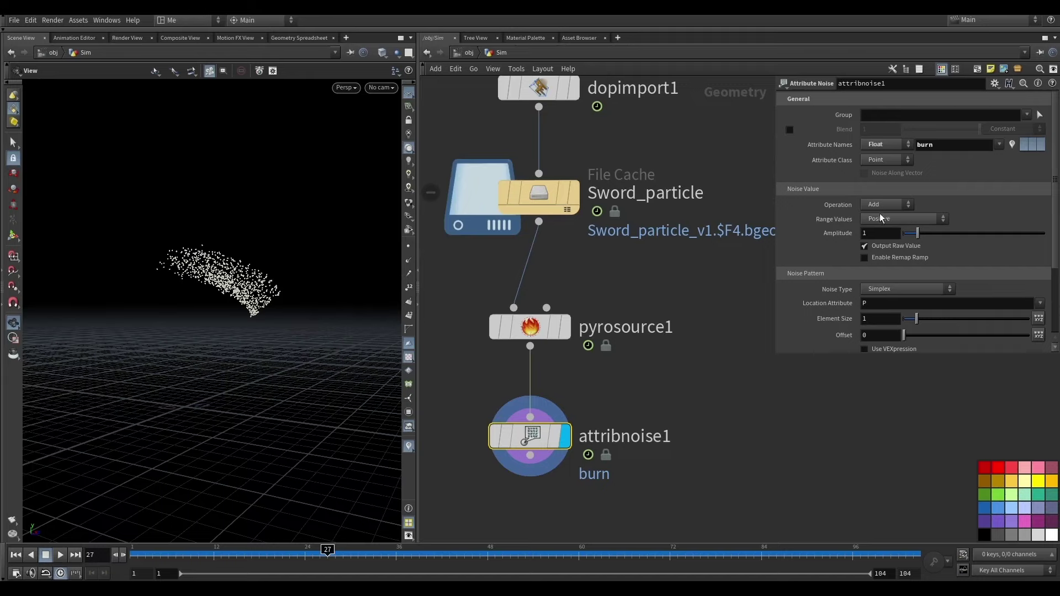
- Switch the noise range to Min/Max with minimum -1.42 and element size 0.22
{"action": "left_click", "coordinate": [880, 218]}
{"action": "left_click", "coordinate": [899, 252]}
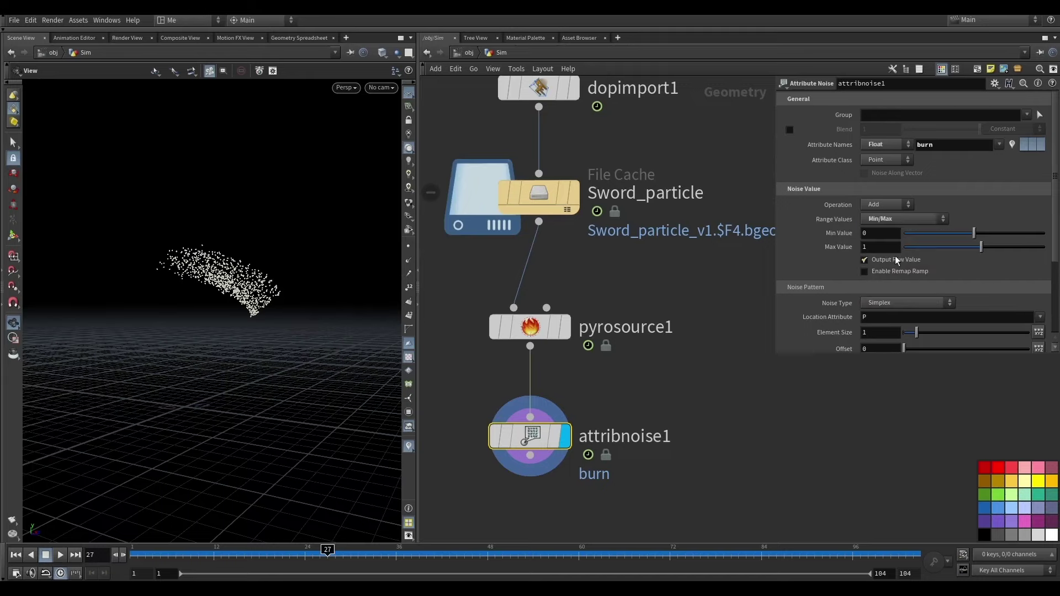
{"action": "left_click", "coordinate": [468, 437]}
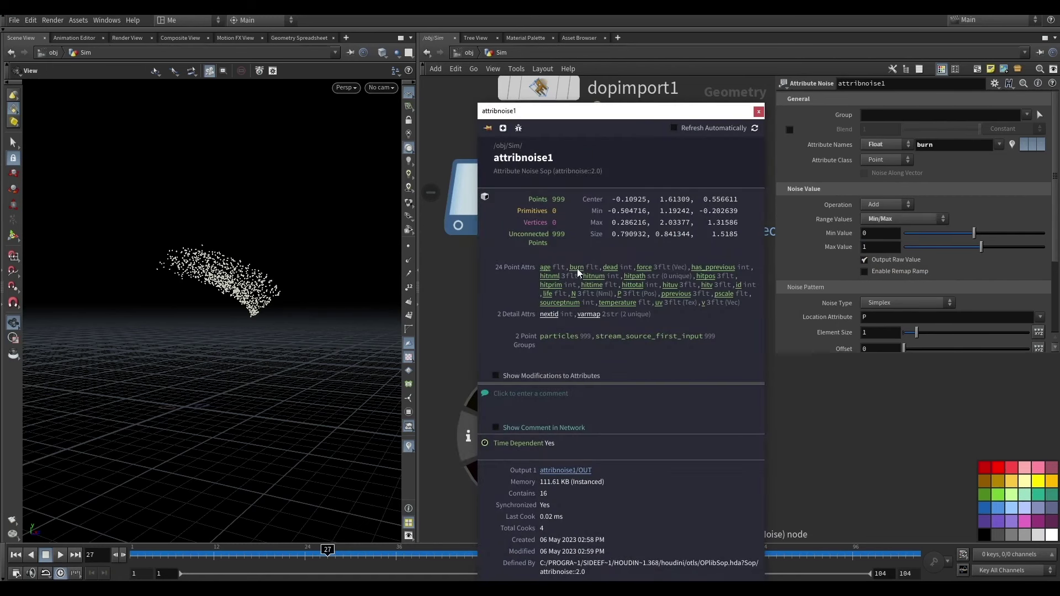
{"action": "left_click", "coordinate": [759, 111]}
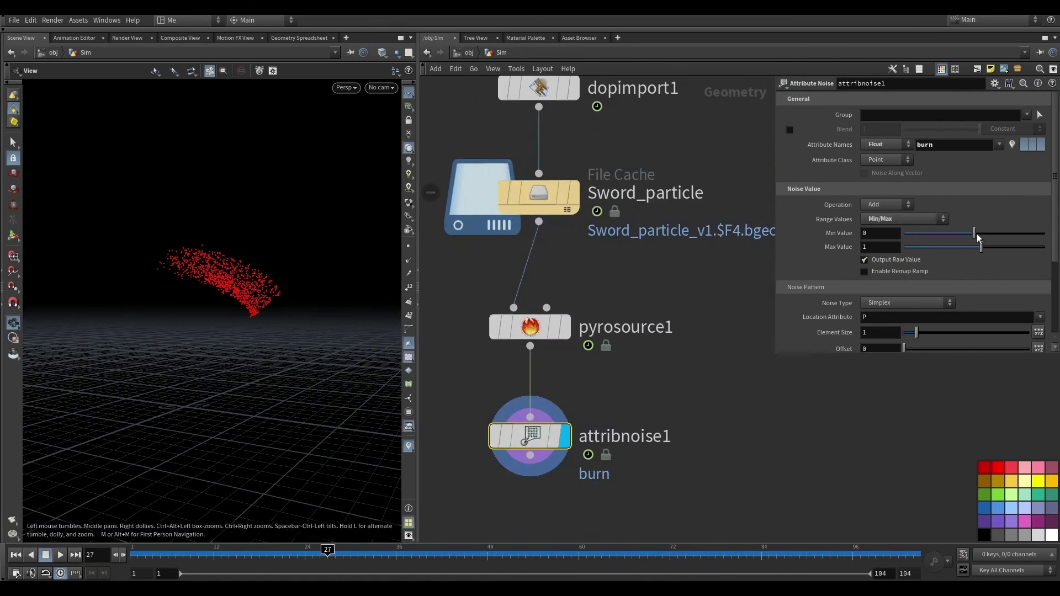
{"action": "mouse_move", "coordinate": [976, 233]}
{"action": "left_mouse_down"}
{"action": "mouse_move", "coordinate": [953, 232]}
{"action": "mouse_move", "coordinate": [982, 247]}
{"action": "mouse_move", "coordinate": [960, 232]}
{"action": "left_mouse_up"}
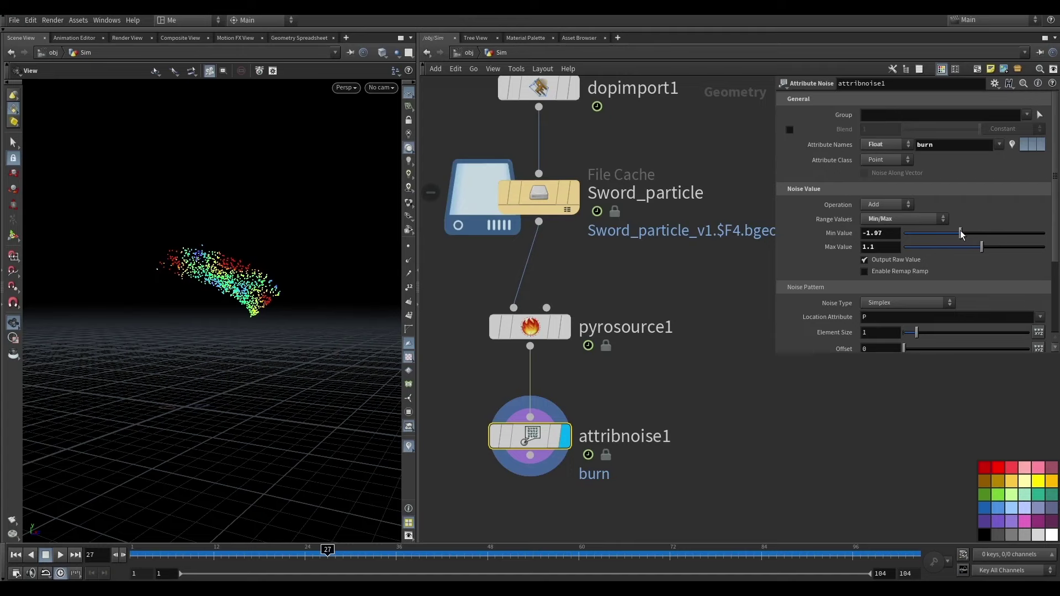
{"action": "scroll", "coordinate": [850, 295], "scroll_direction": "down", "scroll_amount": 2}
{"action": "left_click_drag", "start_coordinate": [916, 289], "coordinate": [906, 289]}
{"action": "left_click_drag", "start_coordinate": [960, 191], "coordinate": [963, 192]}
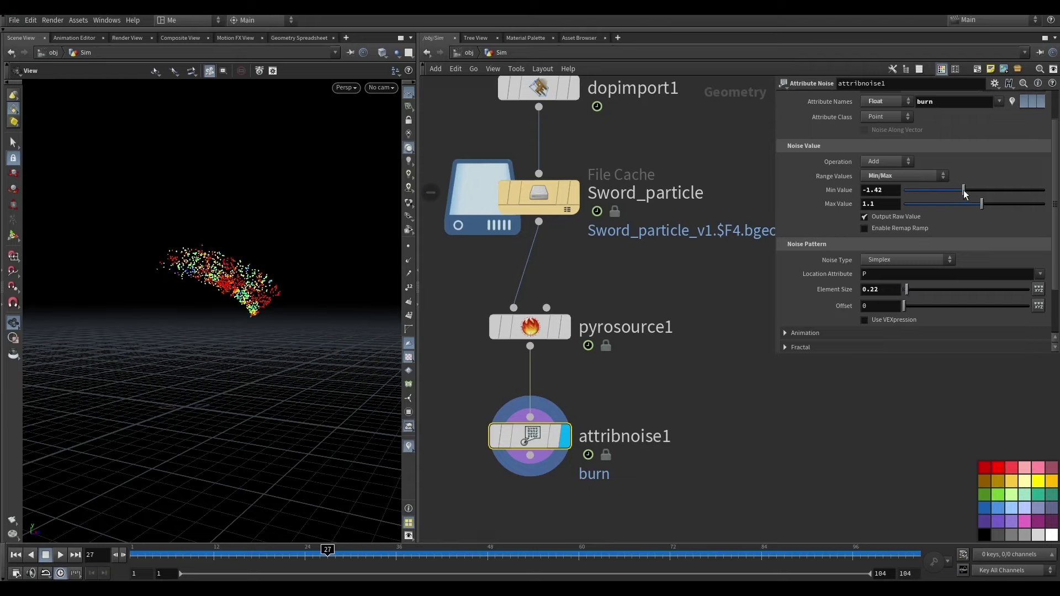
- Scrub the timeline to review the noisy particles and raise the noise maximum to 1.73
{"action": "mouse_move", "coordinate": [307, 550]}
{"action": "left_mouse_down"}
{"action": "mouse_move", "coordinate": [391, 549]}
{"action": "mouse_move", "coordinate": [134, 530]}
{"action": "left_mouse_up"}
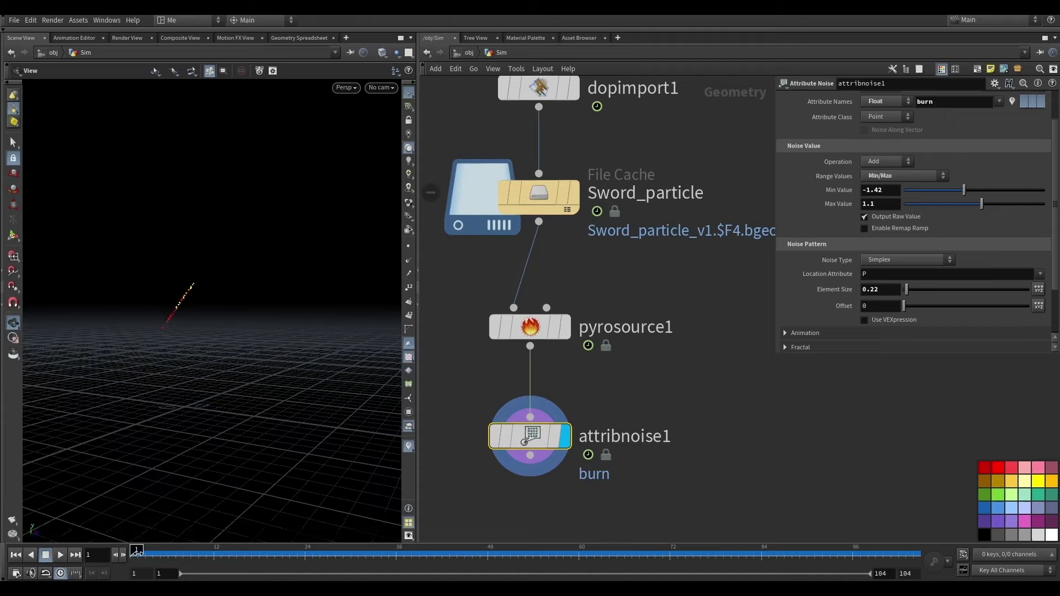
{"action": "left_click_drag", "start_coordinate": [149, 549], "coordinate": [327, 536]}
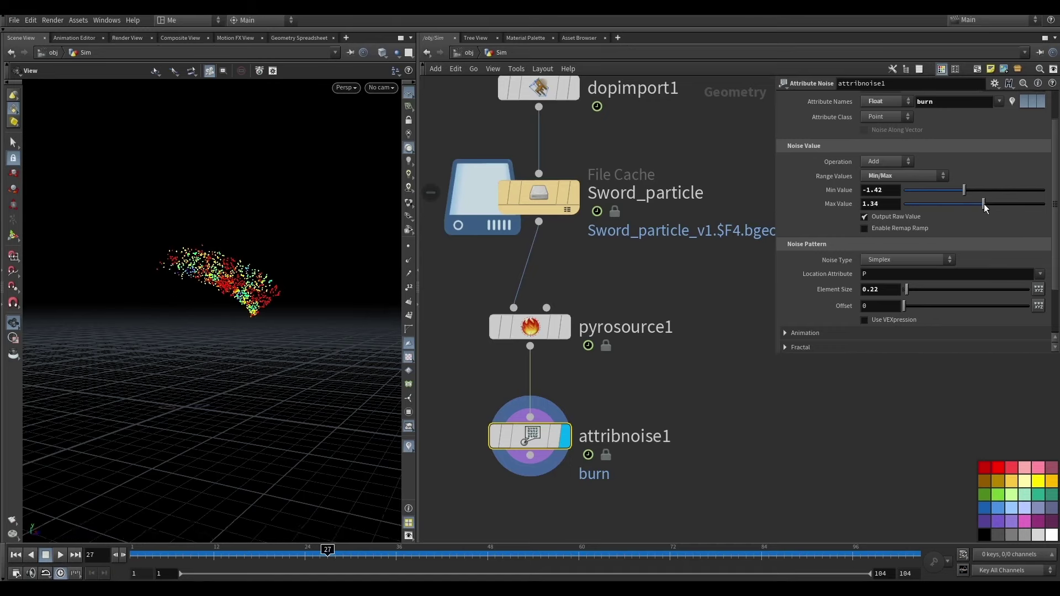
{"action": "left_click_drag", "start_coordinate": [981, 204], "coordinate": [987, 204]}
{"action": "scroll", "coordinate": [664, 271], "scroll_direction": "down", "scroll_amount": 3}
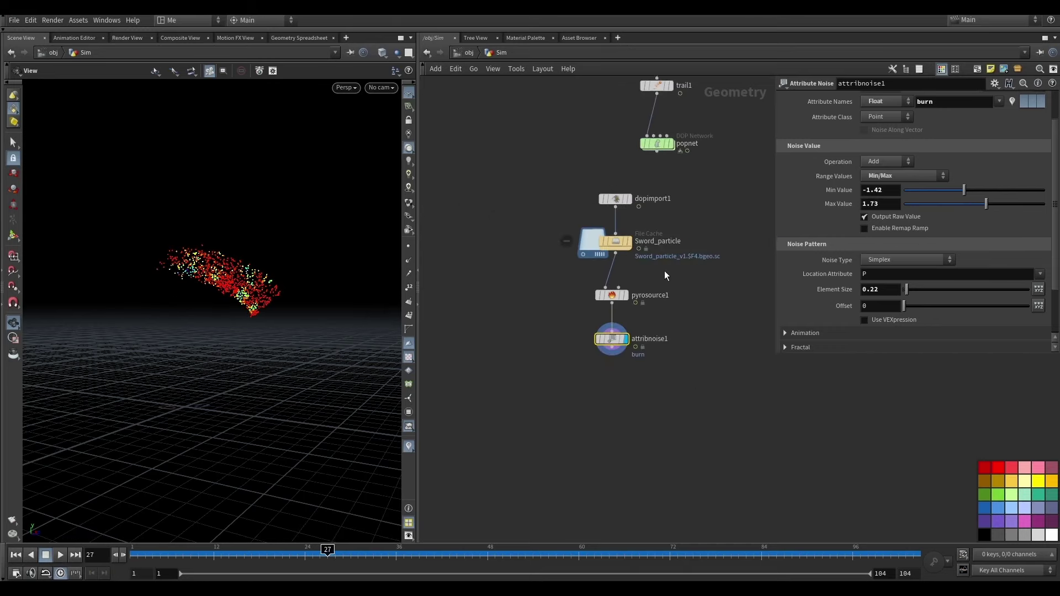
{"action": "scroll", "coordinate": [621, 376], "scroll_direction": "up", "scroll_amount": 3}
- Copy attribnoise1 below itself as attribnoise2, noising the temperature attribute instead of burn
{"action": "left_click", "coordinate": [575, 336]}
{"action": "left_click", "coordinate": [576, 414]}
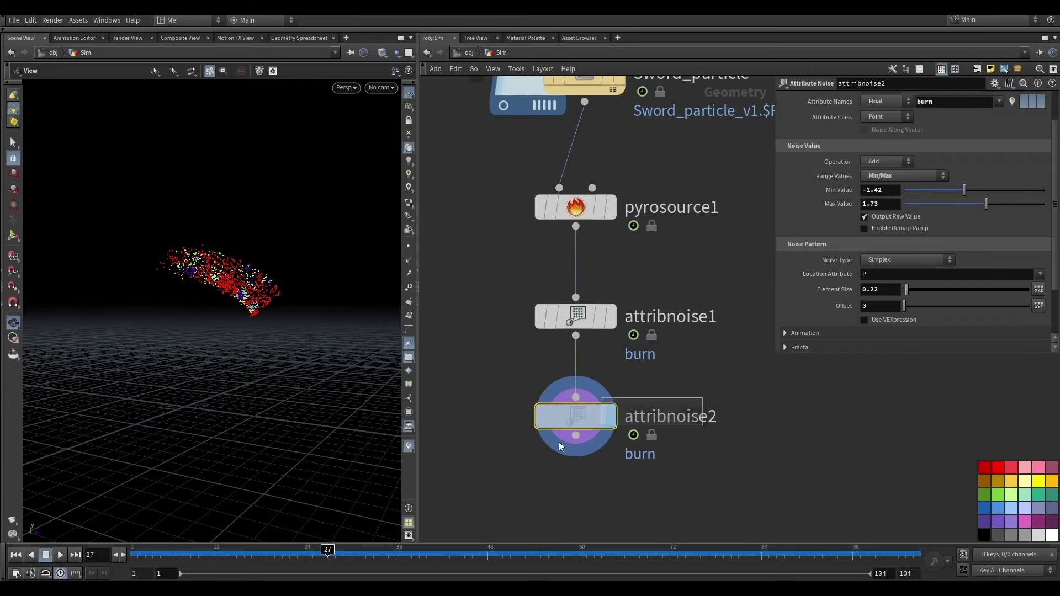
{"action": "scroll", "coordinate": [833, 199], "scroll_direction": "up", "scroll_amount": 2}
{"action": "scroll", "coordinate": [832, 200], "scroll_direction": "up", "scroll_amount": 1}
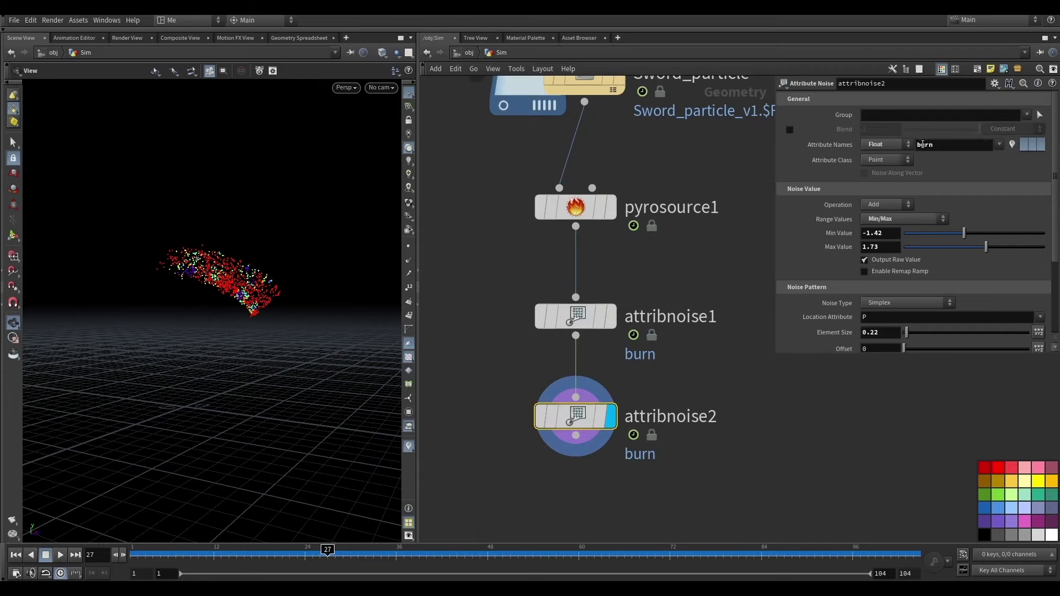
{"action": "double_click", "coordinate": [922, 145]}
{"action": "type", "text": "temp"}
{"action": "type", "text": "erature"}
{"action": "key", "text": "Return"}
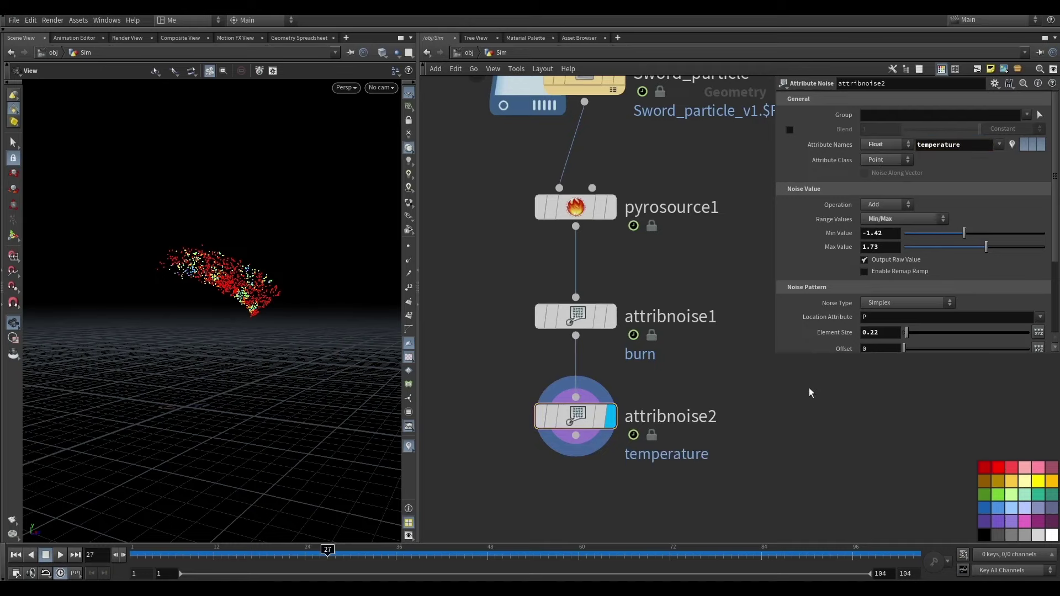
- Preview the temperature attribute via Node Info and raise attribnoise2's noise offset to 31
{"action": "scroll", "coordinate": [869, 268], "scroll_direction": "down", "scroll_amount": 3}
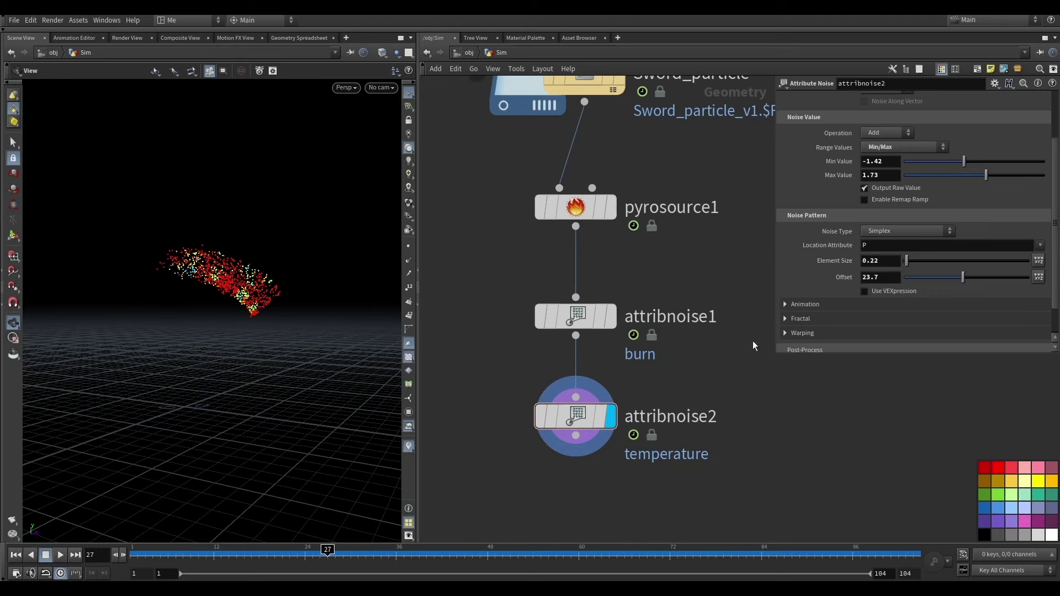
{"action": "left_click", "coordinate": [604, 424]}
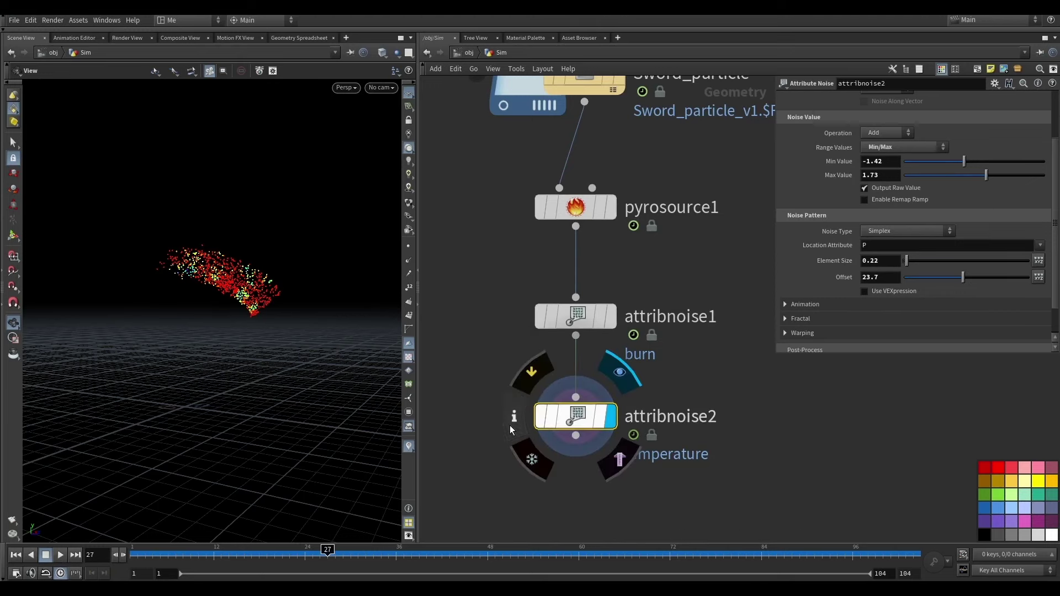
{"action": "left_click", "coordinate": [512, 419]}
{"action": "left_click", "coordinate": [619, 269]}
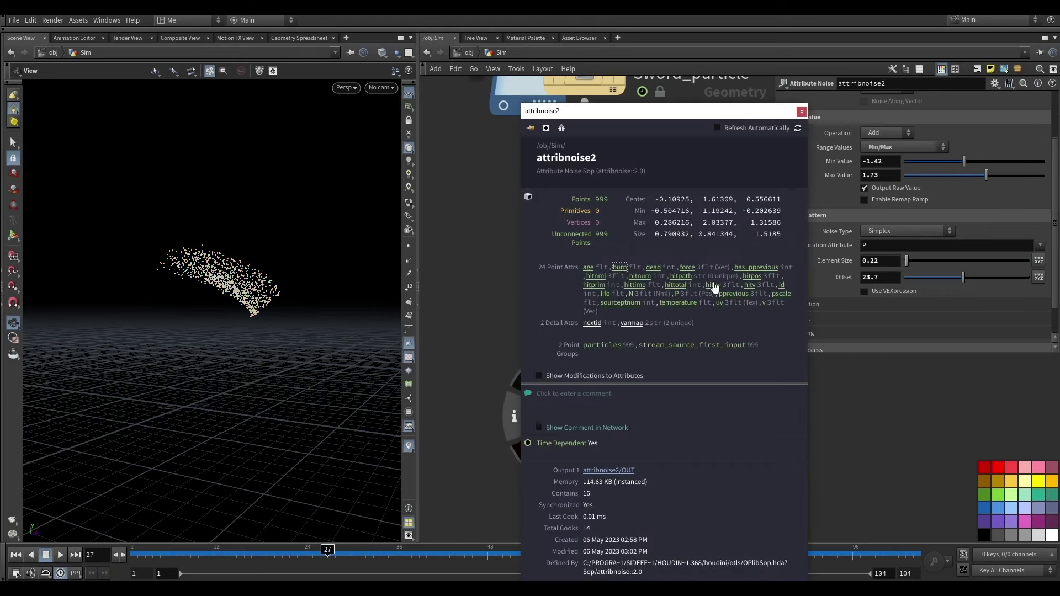
{"action": "left_click", "coordinate": [678, 303]}
{"action": "left_click", "coordinate": [801, 112]}
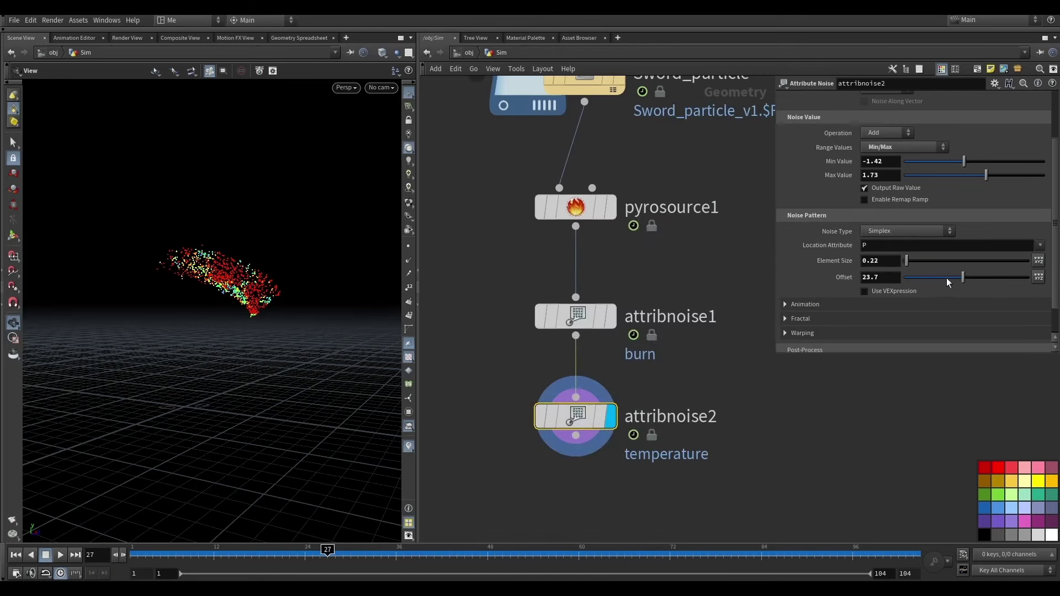
{"action": "left_click_drag", "start_coordinate": [963, 277], "coordinate": [981, 276]}
{"action": "scroll", "coordinate": [577, 315], "scroll_direction": "down", "scroll_amount": 5}
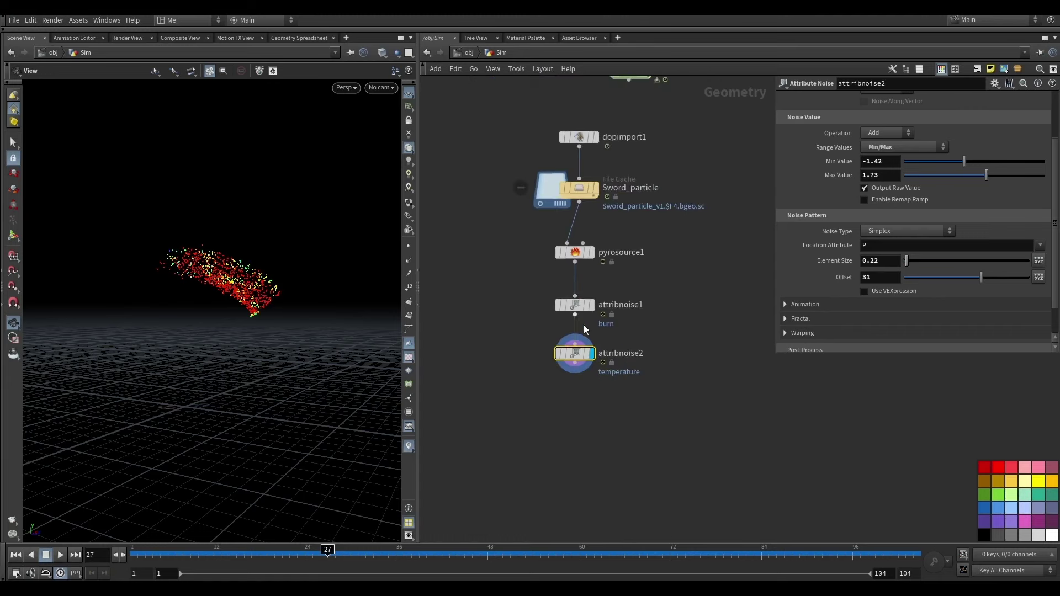
{"action": "scroll", "coordinate": [571, 378], "scroll_direction": "up", "scroll_amount": 5}
- Add and display a Volume Rasterize Attributes node rasterizing temperature, burn and v
{"action": "key", "text": "Tab"}
{"action": "type", "text": "vol ras"}
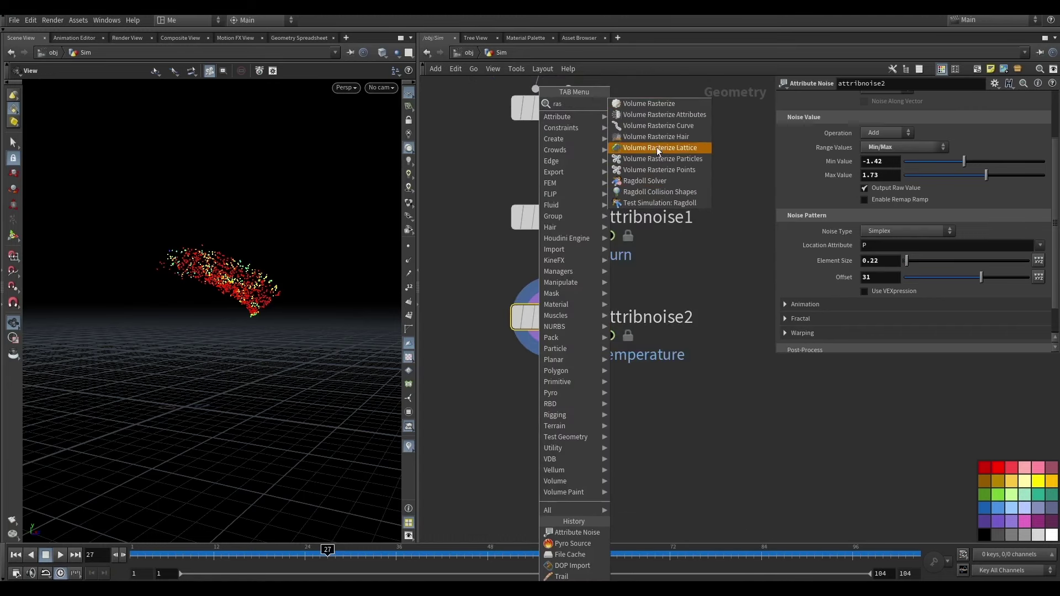
{"action": "left_click", "coordinate": [656, 147]}
{"action": "left_click", "coordinate": [576, 431]}
{"action": "left_click", "coordinate": [575, 431]}
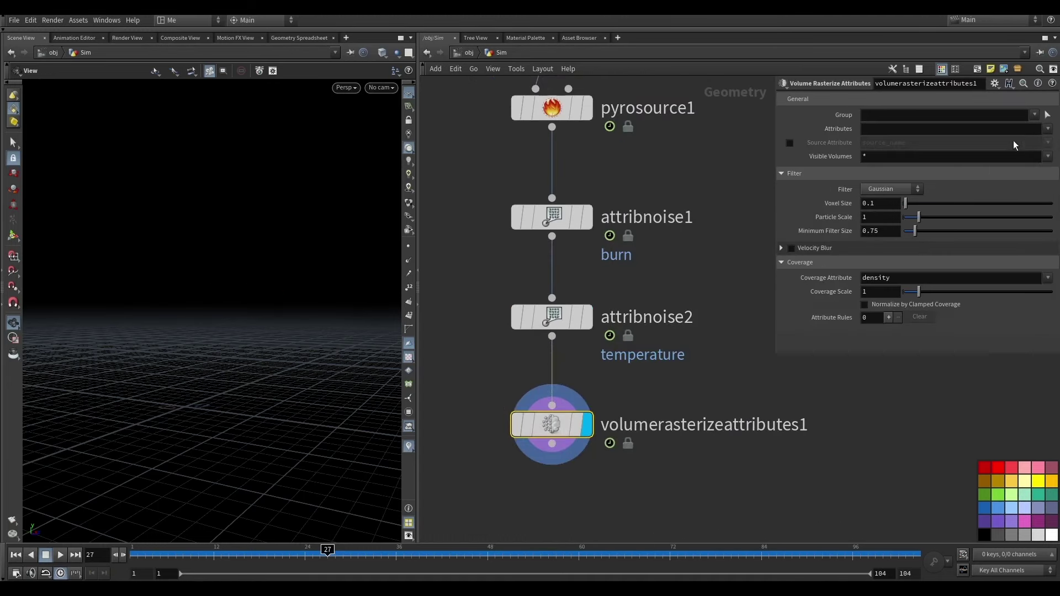
{"action": "left_click", "coordinate": [1047, 129]}
{"action": "left_click", "coordinate": [1029, 284]}
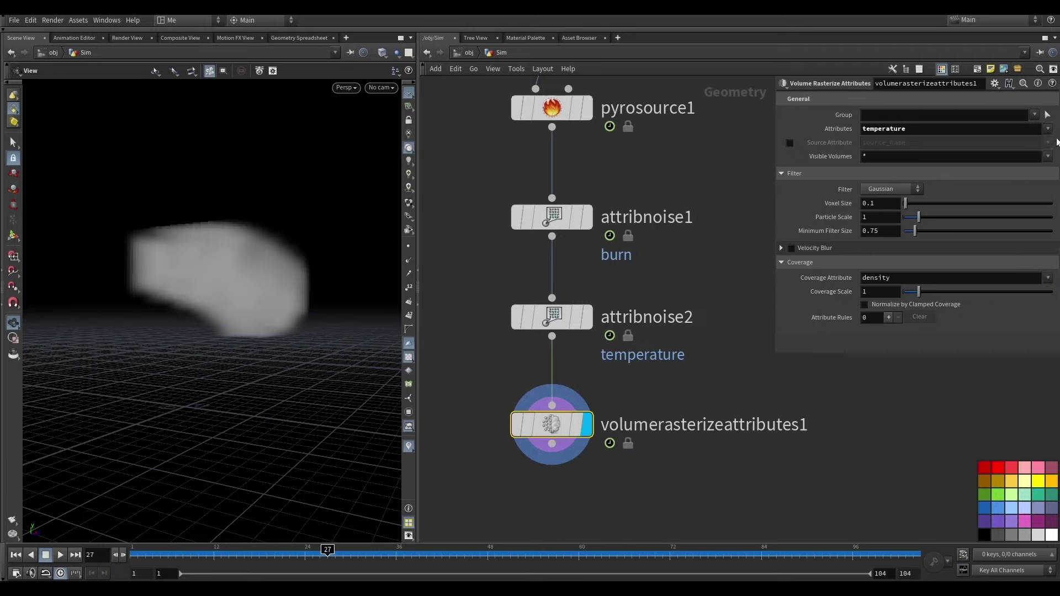
{"action": "left_click", "coordinate": [1047, 129]}
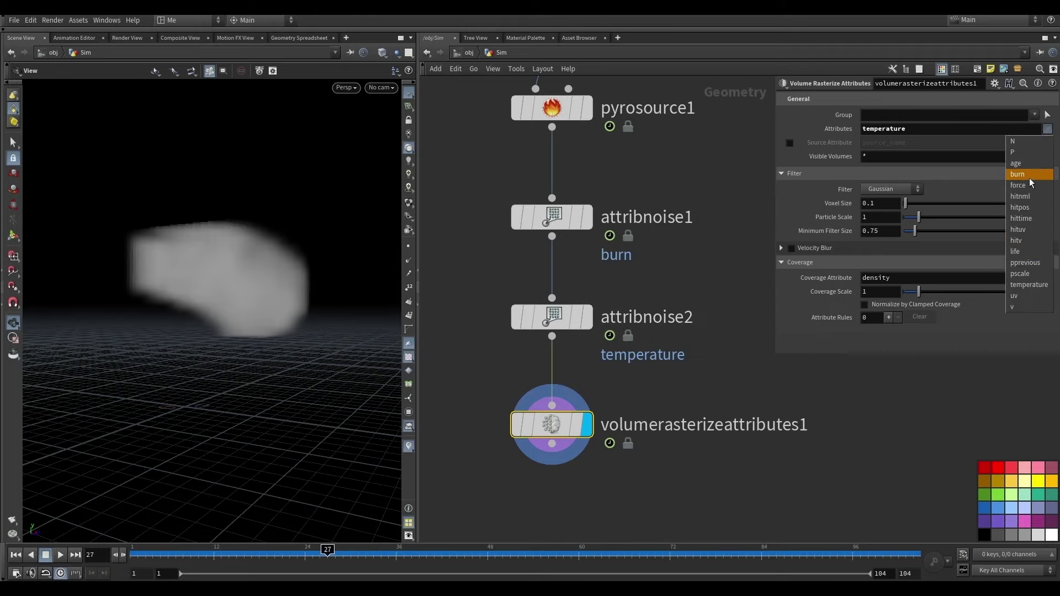
{"action": "left_click", "coordinate": [1028, 176]}
{"action": "left_click", "coordinate": [1048, 128]}
{"action": "left_click", "coordinate": [1022, 307]}
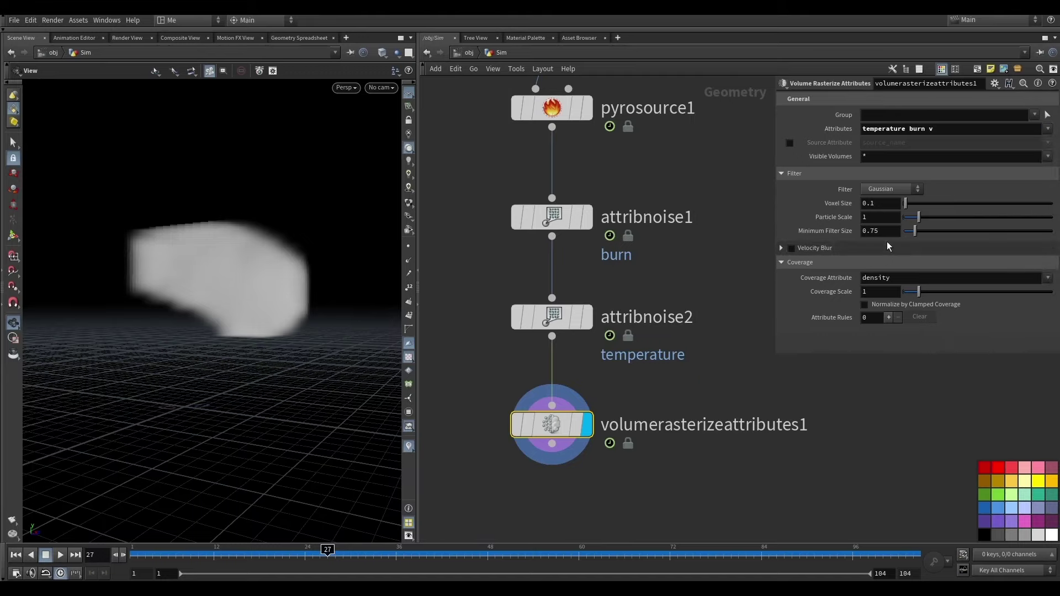
- Normalize the rasterized volume by clamped coverage and set voxel size to 0.02
{"action": "left_click", "coordinate": [890, 305]}
{"action": "key", "text": "BackSpace"}
{"action": "type", "text": "02"}
{"action": "key", "text": "Return"}
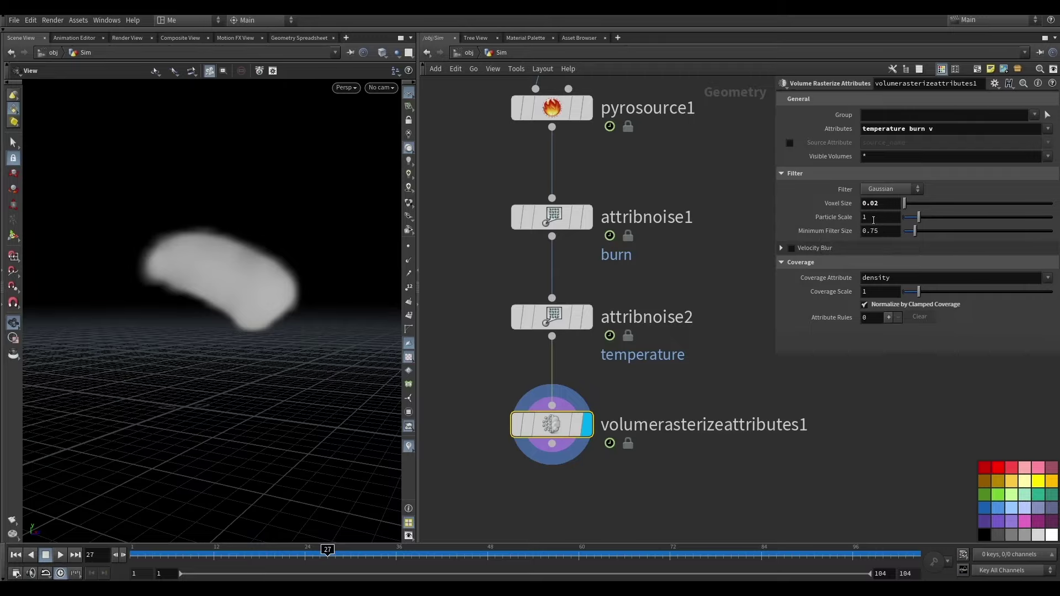
- Lower the particle scale to 0.15 and tumble the view to inspect the thinner smoke streak
{"action": "left_click_drag", "start_coordinate": [918, 216], "coordinate": [906, 214]}
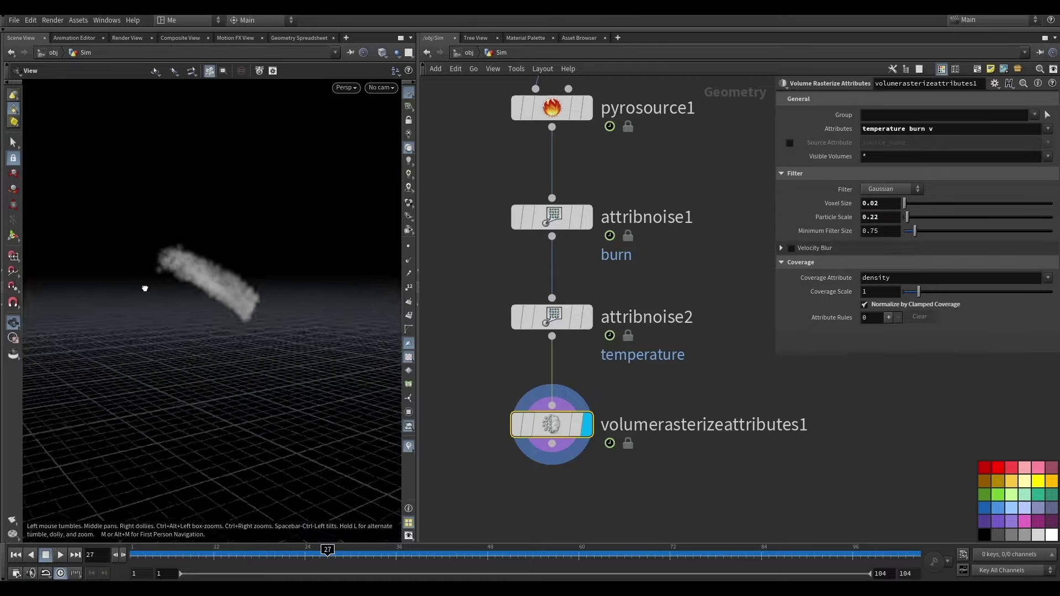
{"action": "mouse_move", "coordinate": [144, 284]}
{"action": "left_mouse_down"}
{"action": "mouse_move", "coordinate": [111, 298]}
{"action": "mouse_move", "coordinate": [284, 290]}
{"action": "mouse_move", "coordinate": [230, 282]}
{"action": "mouse_move", "coordinate": [291, 315]}
{"action": "mouse_move", "coordinate": [156, 529]}
{"action": "left_mouse_up"}
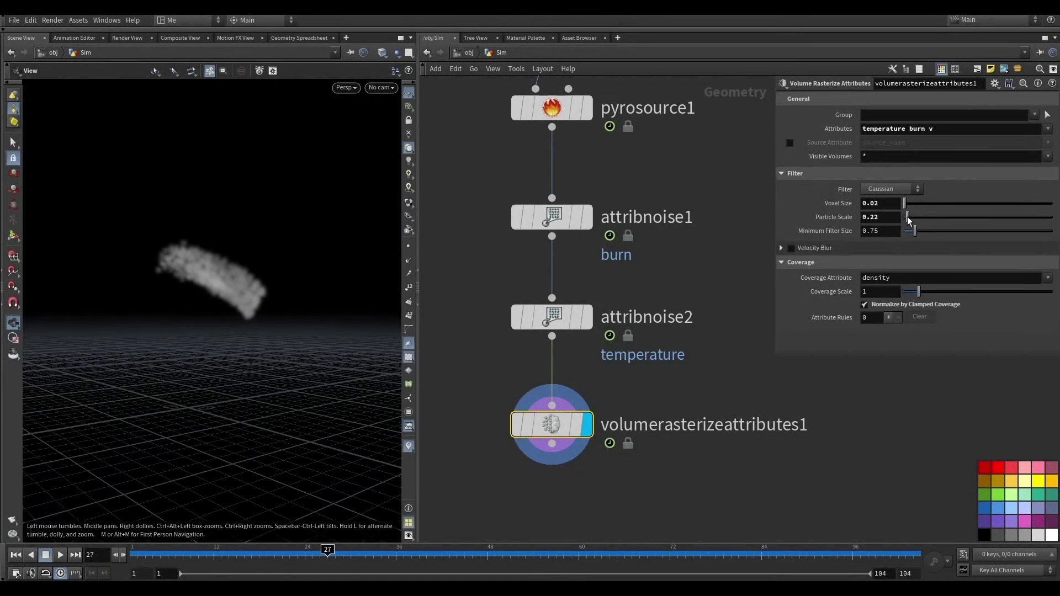
{"action": "left_click_drag", "start_coordinate": [906, 216], "coordinate": [906, 216]}
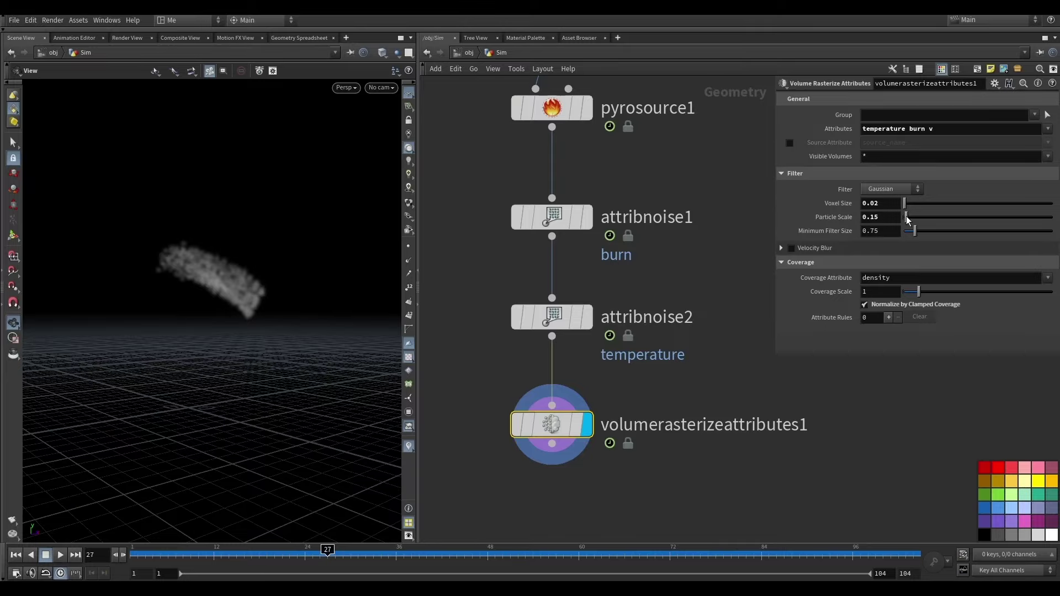
{"action": "mouse_move", "coordinate": [331, 287]}
{"action": "left_mouse_down"}
{"action": "mouse_move", "coordinate": [194, 301]}
{"action": "mouse_move", "coordinate": [279, 279]}
{"action": "mouse_move", "coordinate": [249, 279]}
{"action": "mouse_move", "coordinate": [433, 357]}
{"action": "left_mouse_up"}
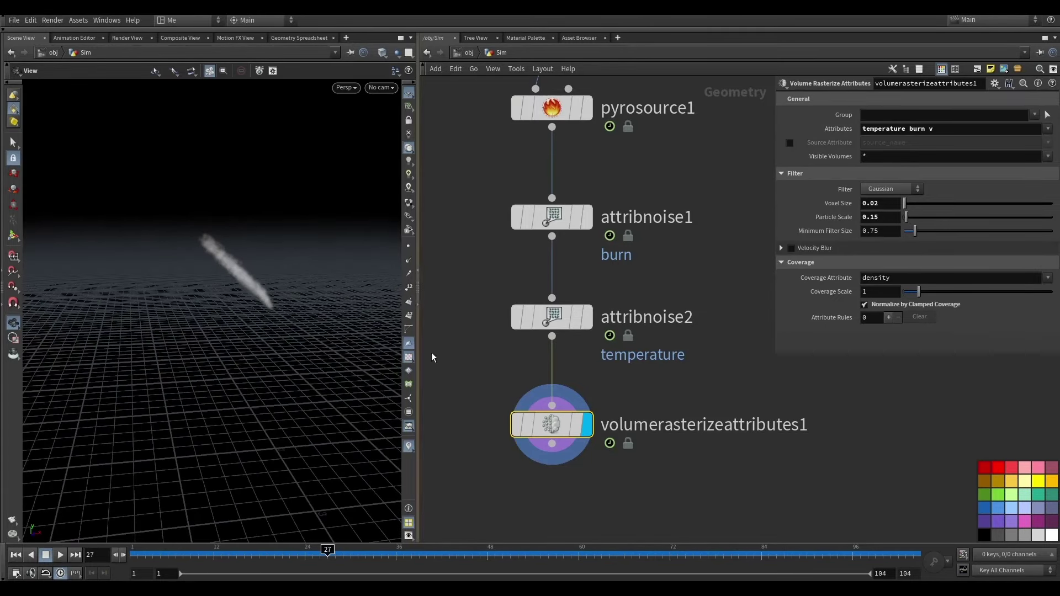
{"action": "scroll", "coordinate": [598, 330], "scroll_direction": "down", "scroll_amount": 3}
{"action": "scroll", "coordinate": [598, 329], "scroll_direction": "up", "scroll_amount": 3}
{"action": "left_click", "coordinate": [604, 306]}
- Add a Pyro Solver below volumerasterizeattributes1 and display it from frame 1
{"action": "key", "text": "Tab"}
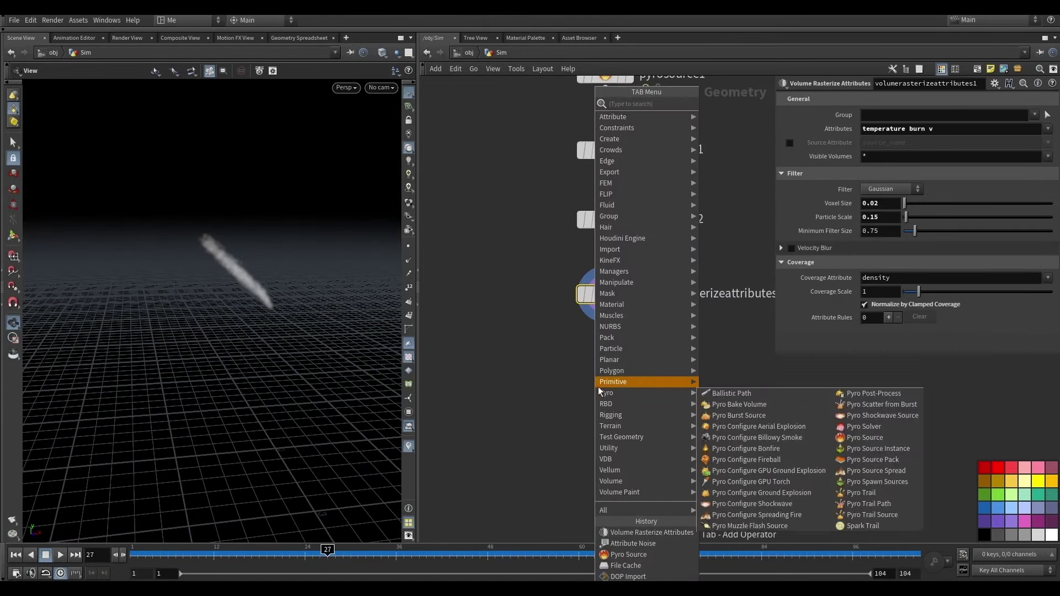
{"action": "key", "text": "Escape"}
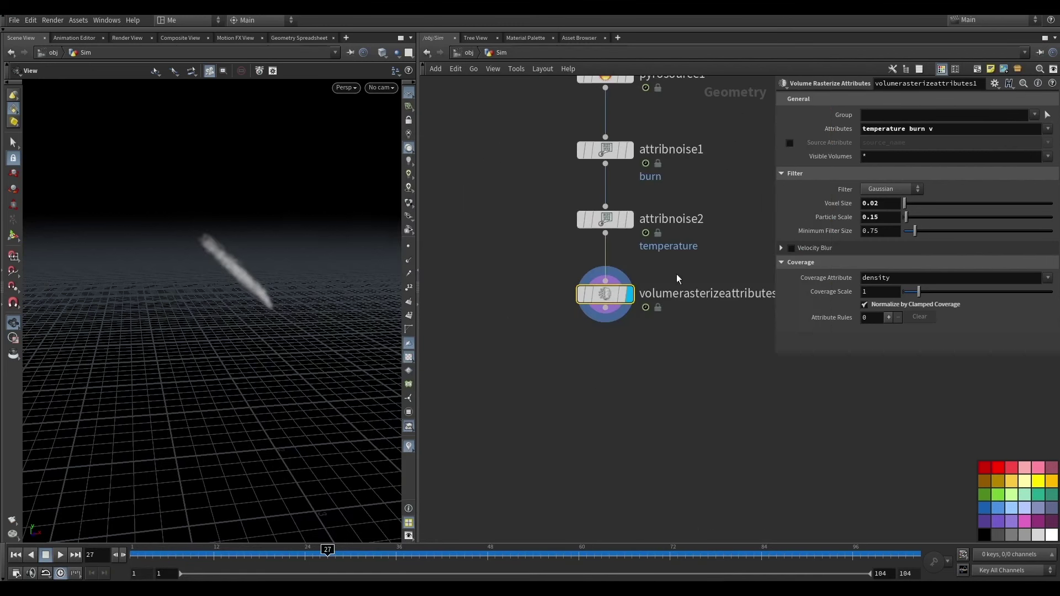
{"action": "left_click", "coordinate": [605, 370]}
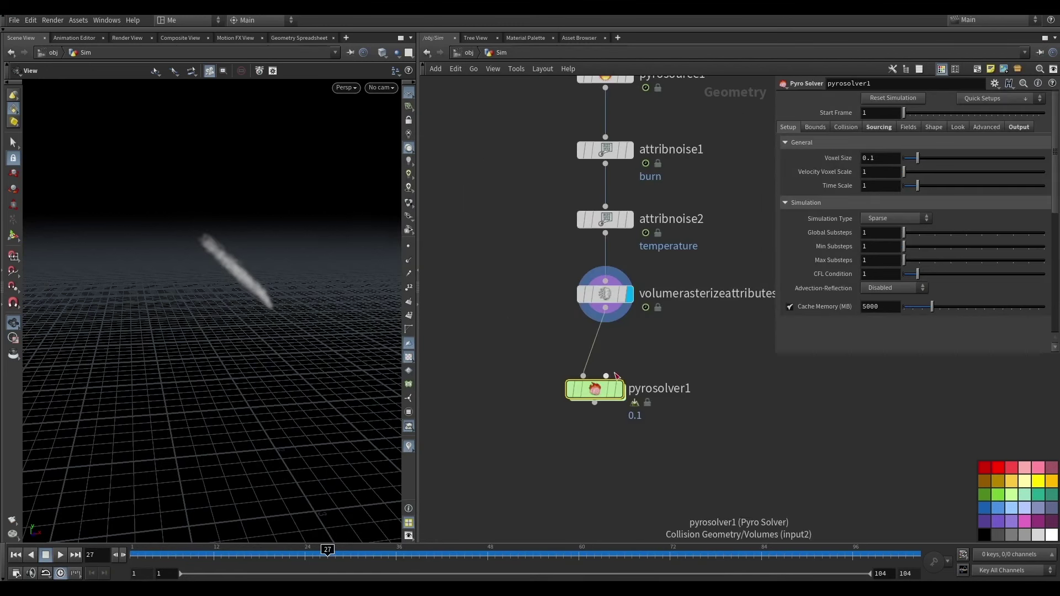
{"action": "left_click", "coordinate": [16, 555]}
{"action": "left_click", "coordinate": [629, 370]}
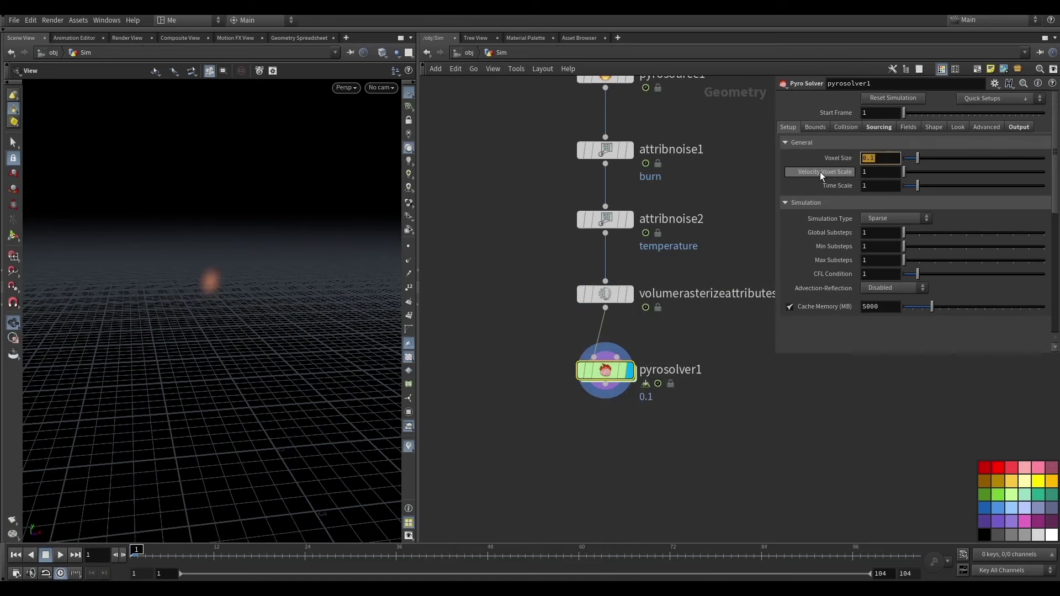
- Set the pyro solver's voxel size to 0.05 and play back the burning fire trail
{"action": "type", "text": "0.05"}
{"action": "key", "text": "Return"}
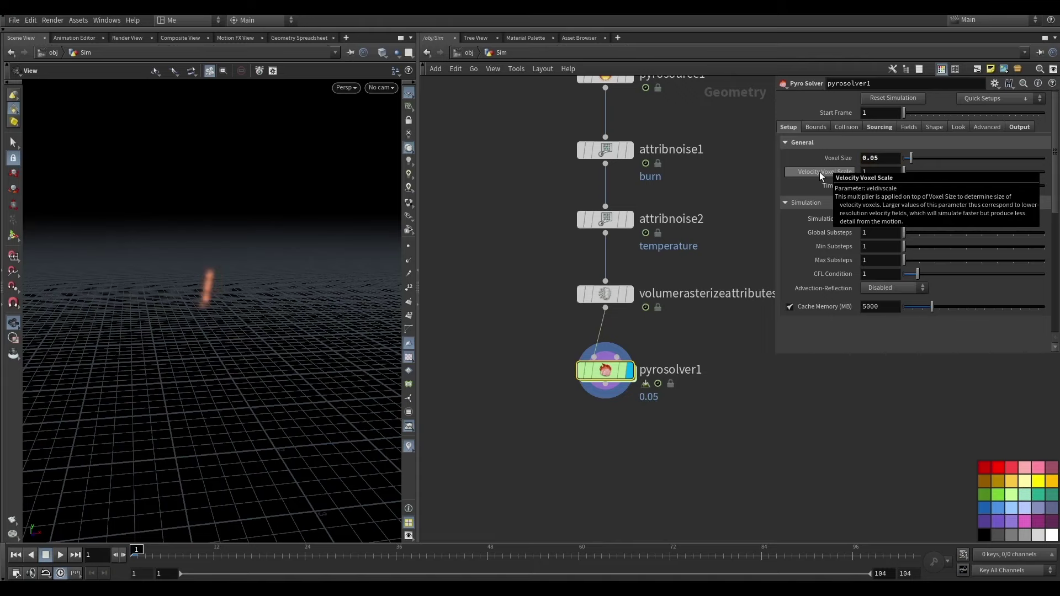
{"action": "left_click", "coordinate": [61, 555]}
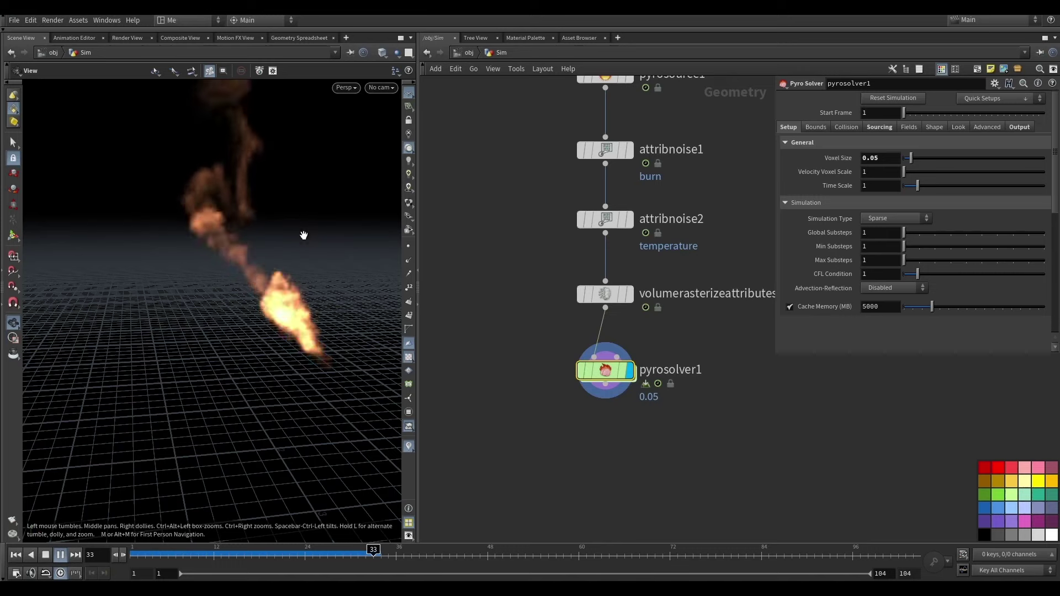
{"action": "key", "text": "ctrl+Up"}
{"action": "left_click_drag", "start_coordinate": [545, 307], "coordinate": [750, 248]}
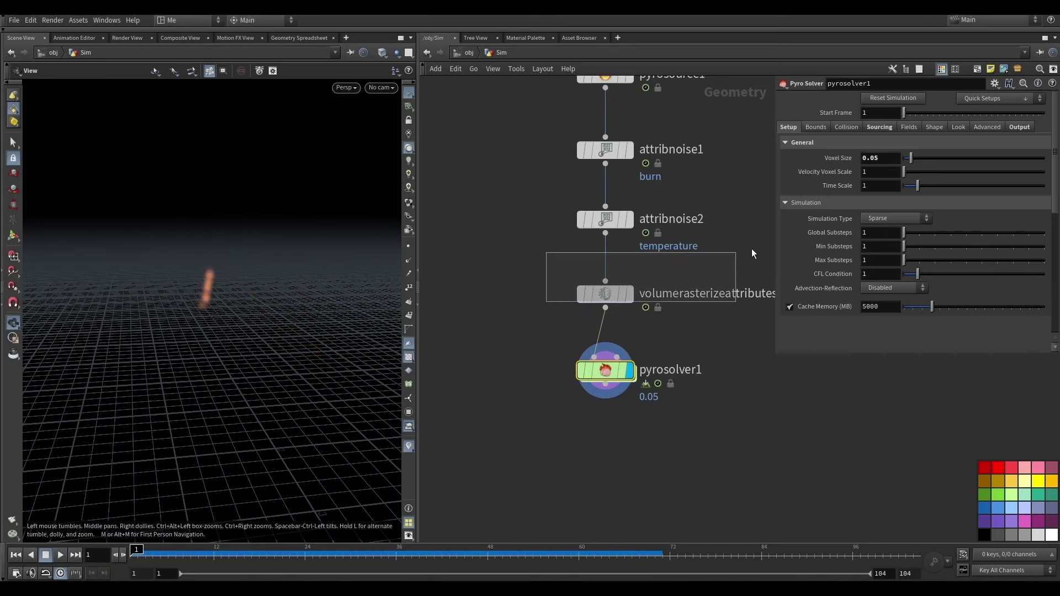
{"action": "left_click", "coordinate": [1047, 130]}
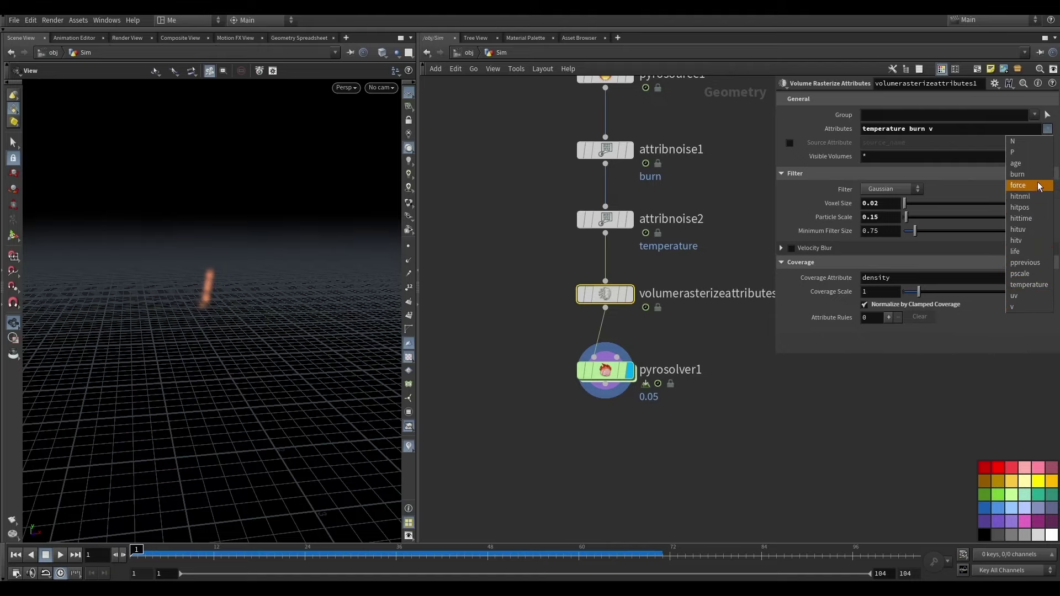
- Insert a copy of attribnoise2 above the rasterize node as attribnoise3, noising density
{"action": "key", "text": "Escape"}
{"action": "scroll", "coordinate": [531, 254], "scroll_direction": "down", "scroll_amount": 2}
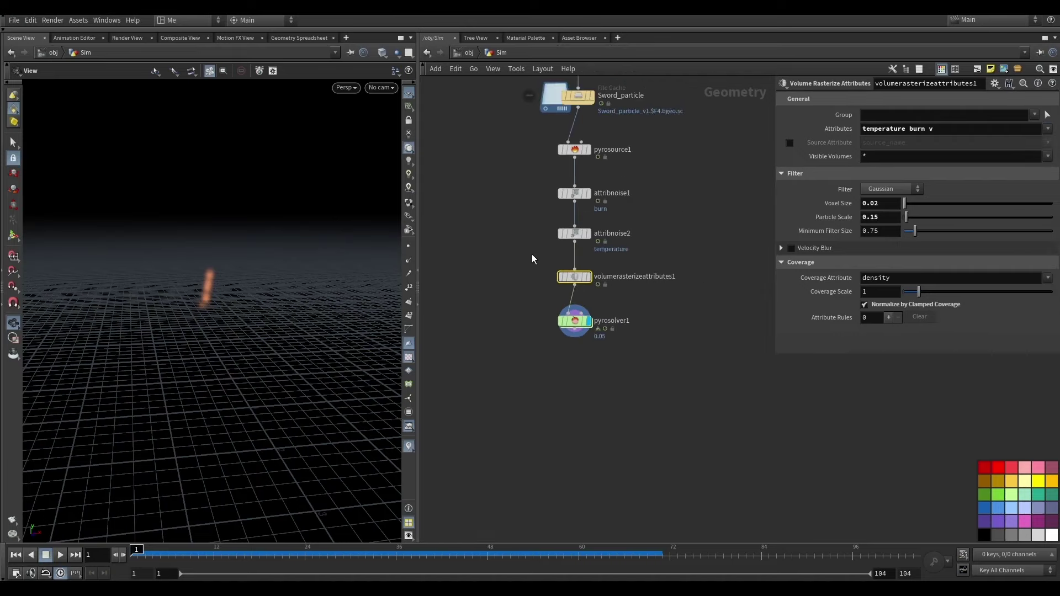
{"action": "scroll", "coordinate": [608, 237], "scroll_direction": "up", "scroll_amount": 1}
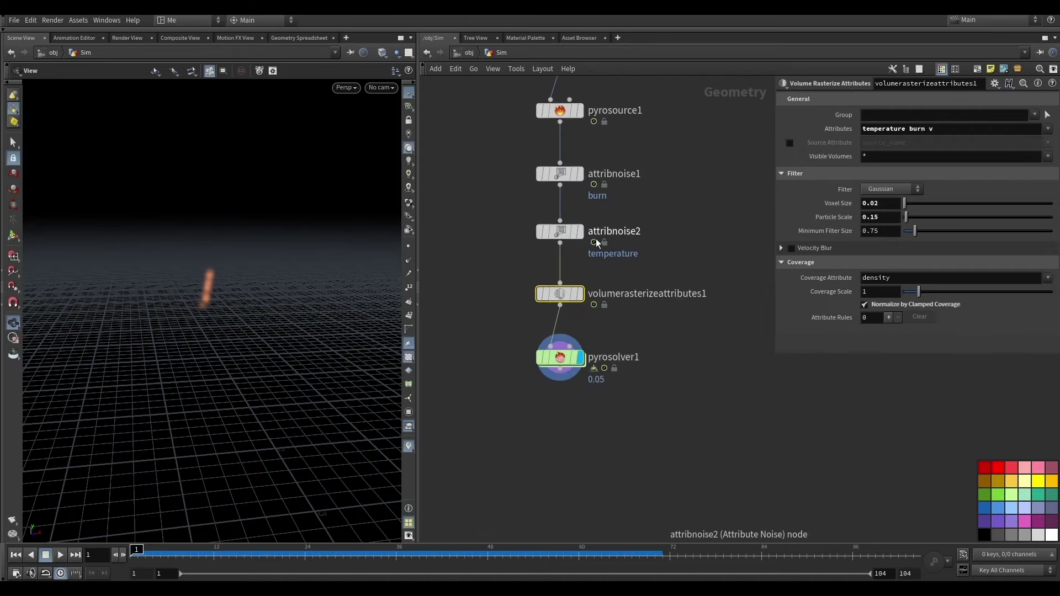
{"action": "mouse_move", "coordinate": [584, 230]}
{"action": "left_mouse_down", "text": "alt"}
{"action": "mouse_move", "coordinate": [555, 268]}
{"action": "mouse_move", "coordinate": [566, 272]}
{"action": "left_mouse_up", "text": "alt"}
{"action": "scroll", "coordinate": [924, 162], "scroll_direction": "up", "scroll_amount": 3}
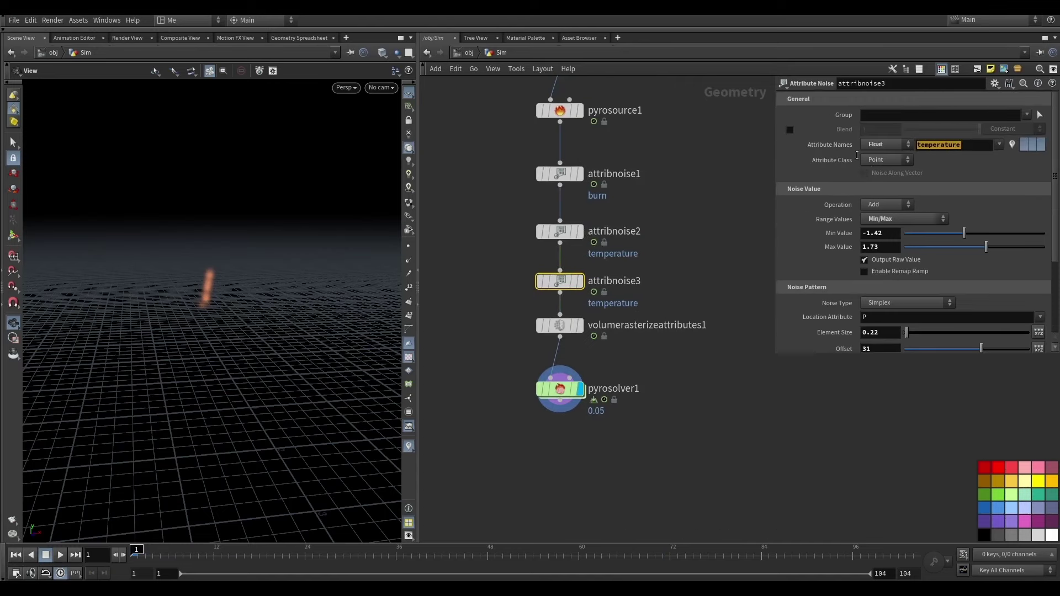
{"action": "type", "text": "dens"}
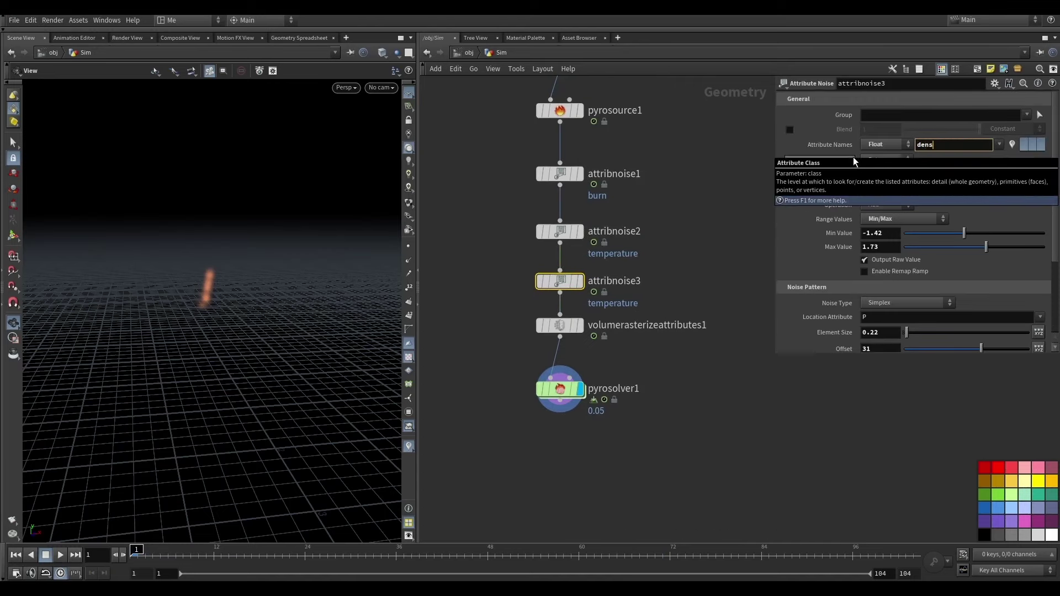
{"action": "type", "text": "ity"}
{"action": "key", "text": "Return"}
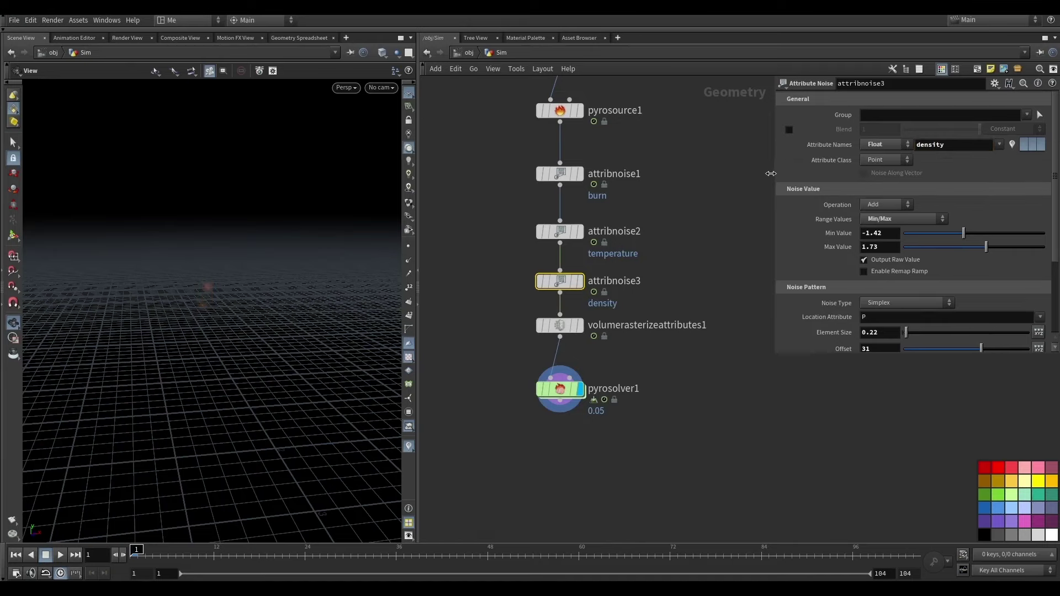
{"action": "left_click", "coordinate": [559, 325]}
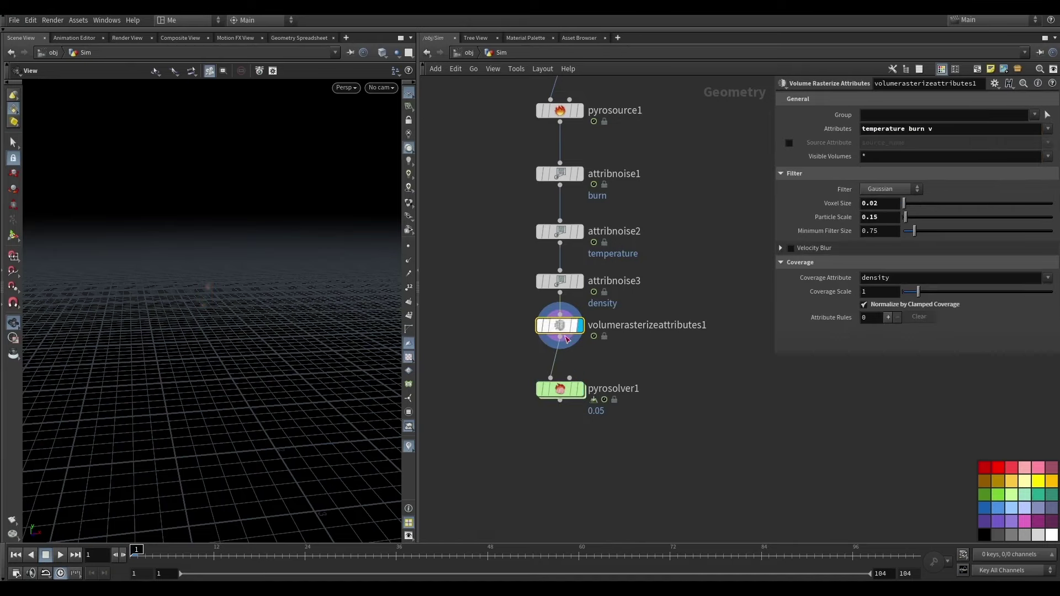
- Add density to the rasterized attributes and preview the volumes up to frame 28
{"action": "left_click", "coordinate": [567, 394]}
{"action": "left_click", "coordinate": [559, 325]}
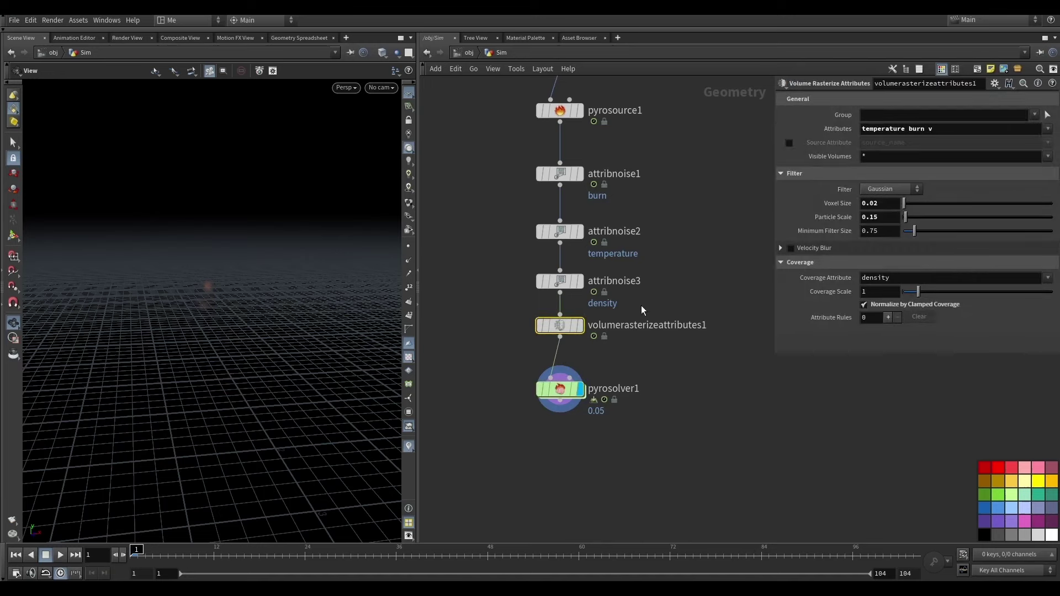
{"action": "left_click", "coordinate": [1048, 129]}
{"action": "left_click", "coordinate": [1027, 188]}
{"action": "left_click", "coordinate": [578, 325]}
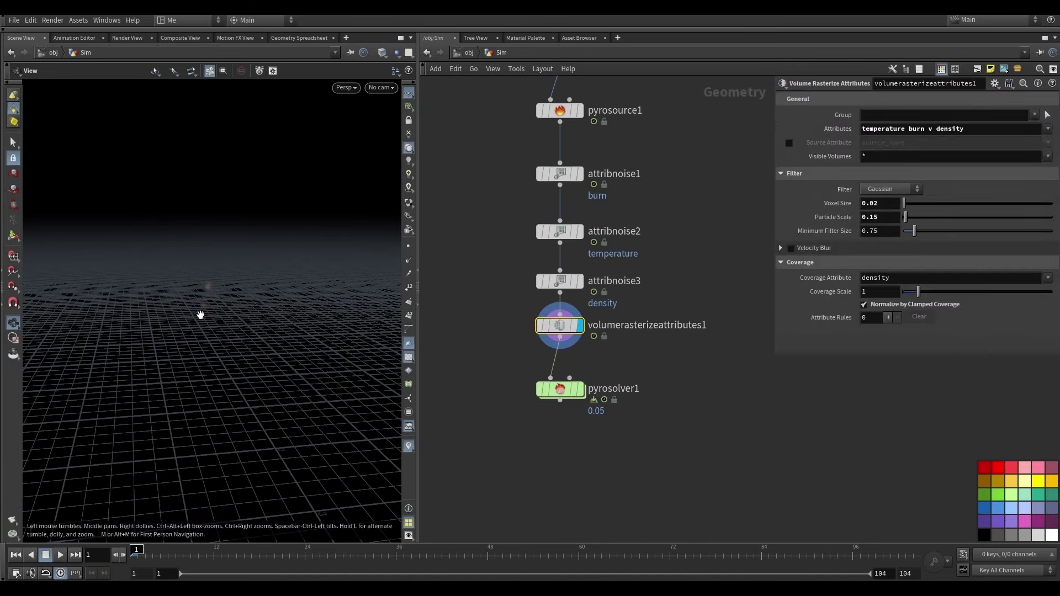
{"action": "left_click_drag", "start_coordinate": [200, 314], "coordinate": [260, 296]}
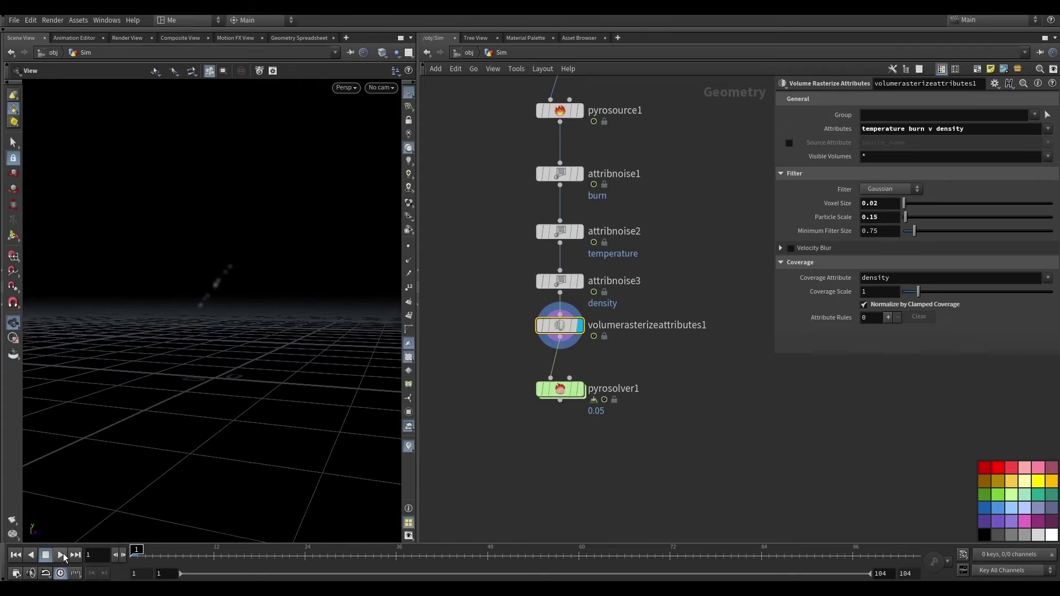
{"action": "left_click", "coordinate": [62, 555]}
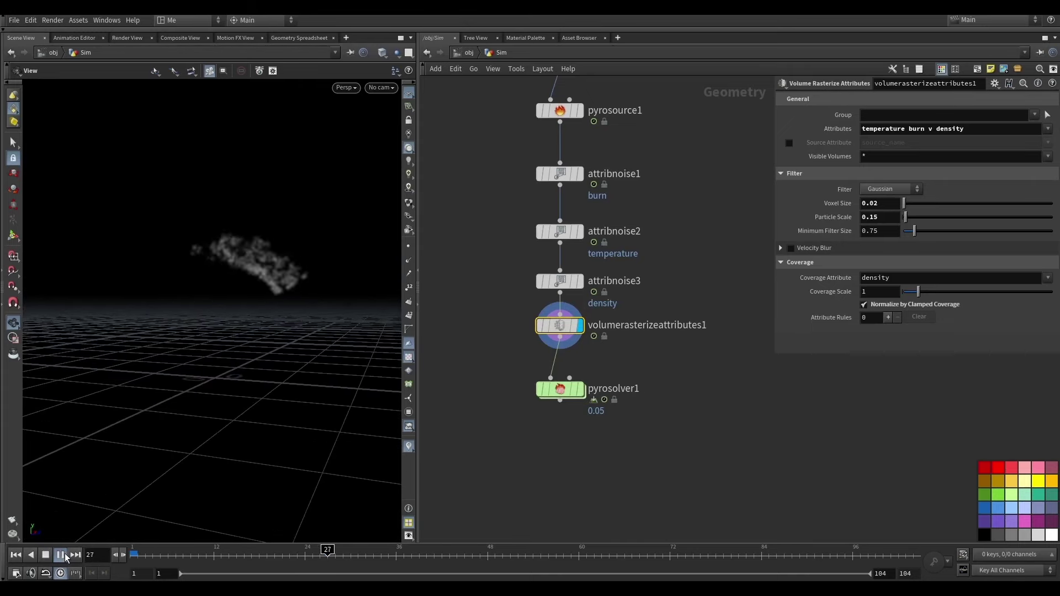
{"action": "left_click", "coordinate": [64, 553]}
{"action": "left_click_drag", "start_coordinate": [202, 552], "coordinate": [335, 552]}
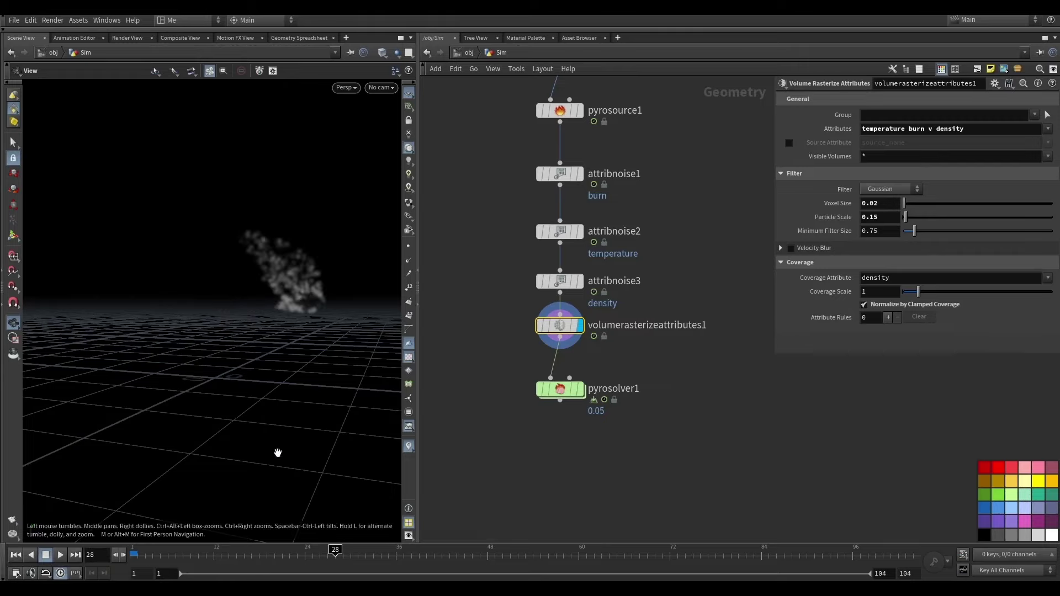
{"action": "key", "text": "ctrl+Left"}
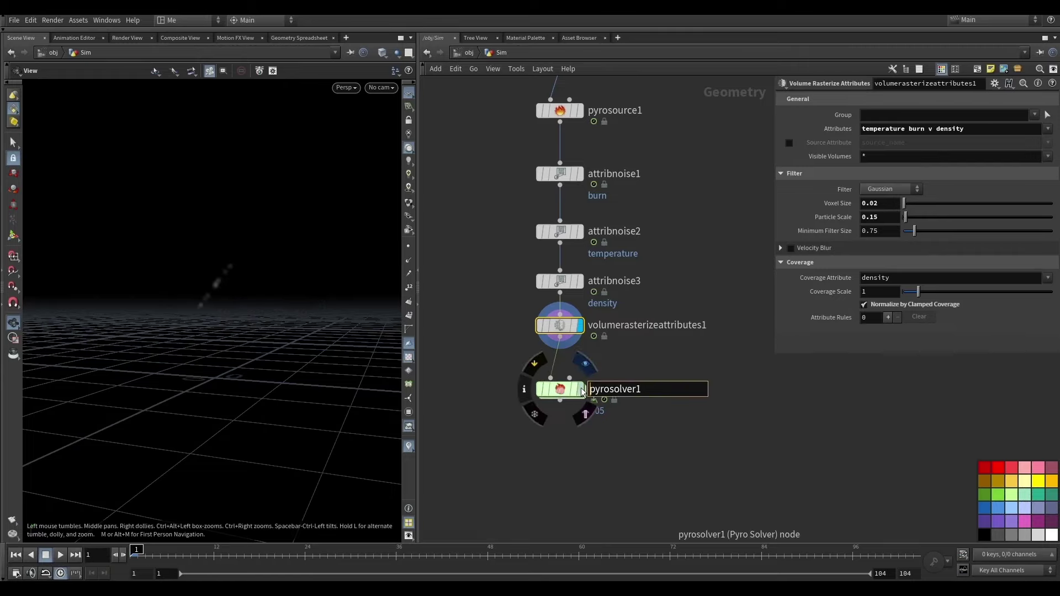
- Display pyrosolver1 and play the simulation, showing patchy fire with billowing smoke
{"action": "left_click", "coordinate": [581, 390]}
{"action": "left_click", "coordinate": [61, 555]}
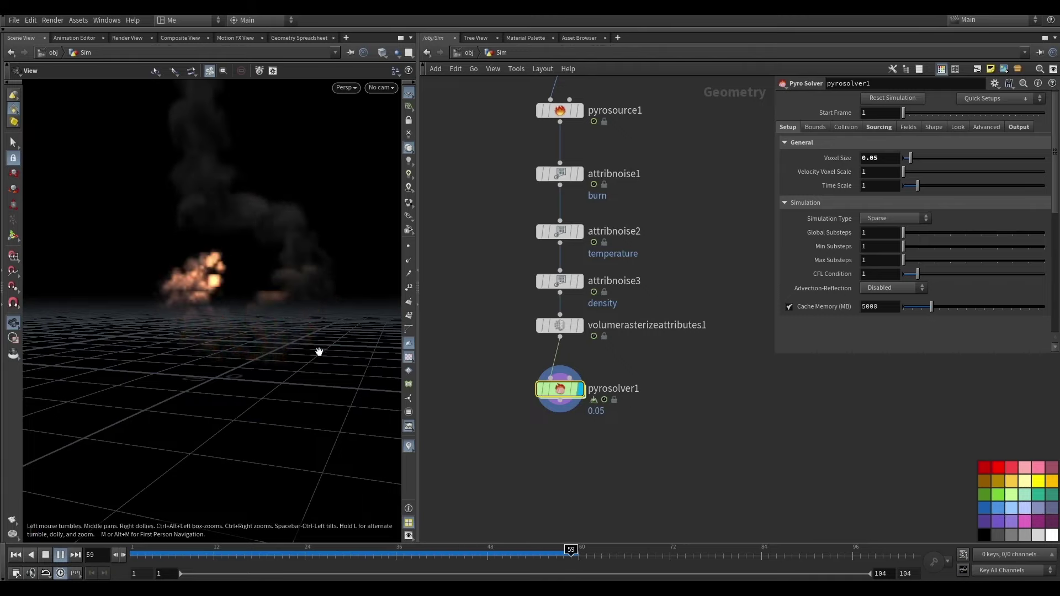
{"action": "left_click", "coordinate": [48, 557]}
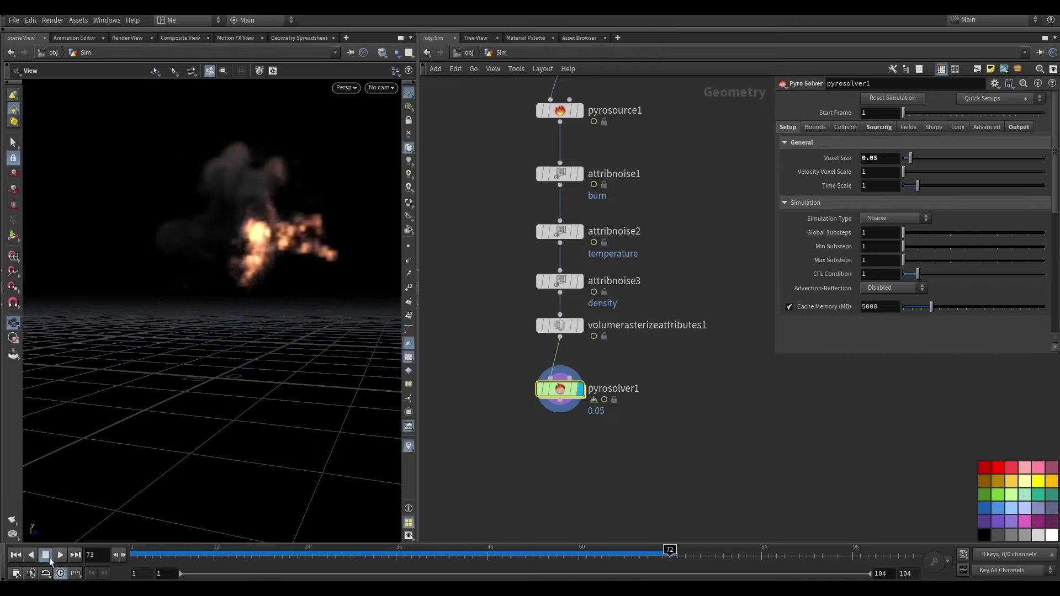
{"action": "left_click", "coordinate": [15, 555]}
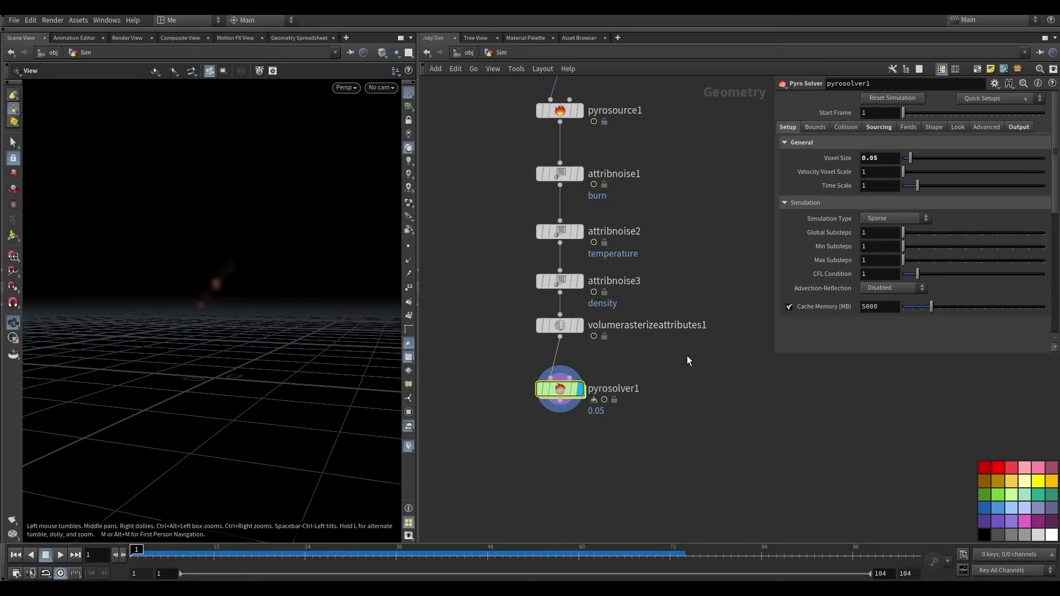
- Display attribnoise3 at frame 28 and raise its density noise minimum to 0.43
{"action": "mouse_move", "coordinate": [686, 360]}
{"action": "left_mouse_down"}
{"action": "mouse_move", "coordinate": [508, 310]}
{"action": "mouse_move", "coordinate": [687, 259]}
{"action": "left_mouse_up"}
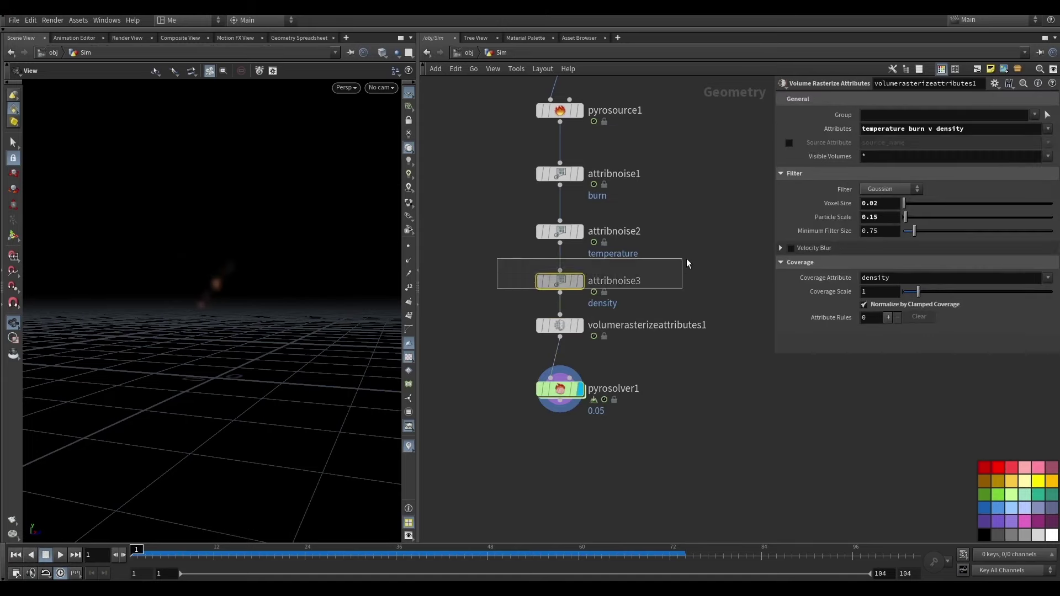
{"action": "left_click", "coordinate": [581, 281]}
{"action": "left_click", "coordinate": [193, 550]}
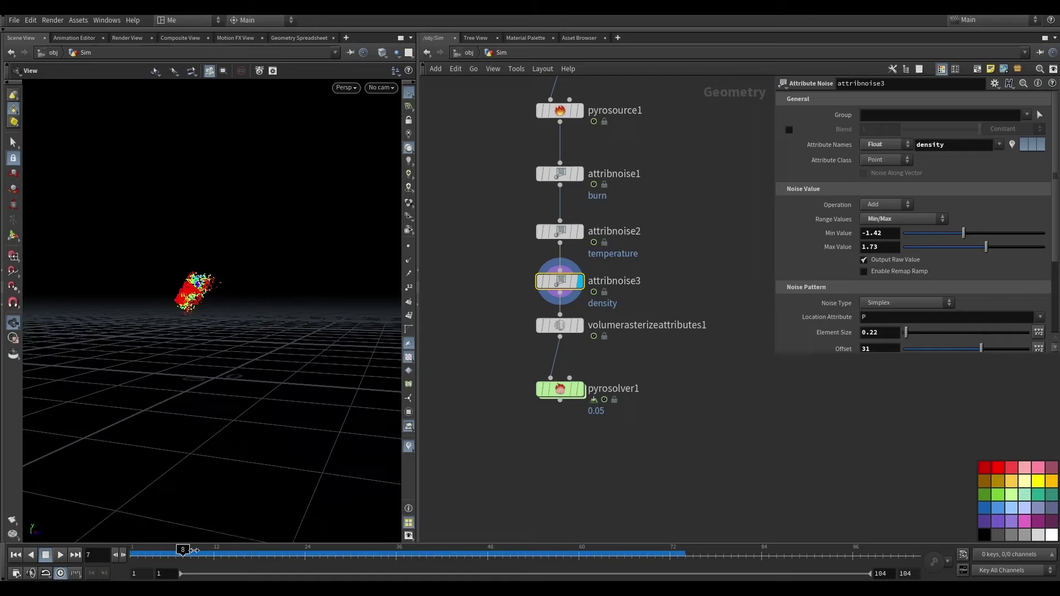
{"action": "left_click_drag", "start_coordinate": [193, 551], "coordinate": [335, 551]}
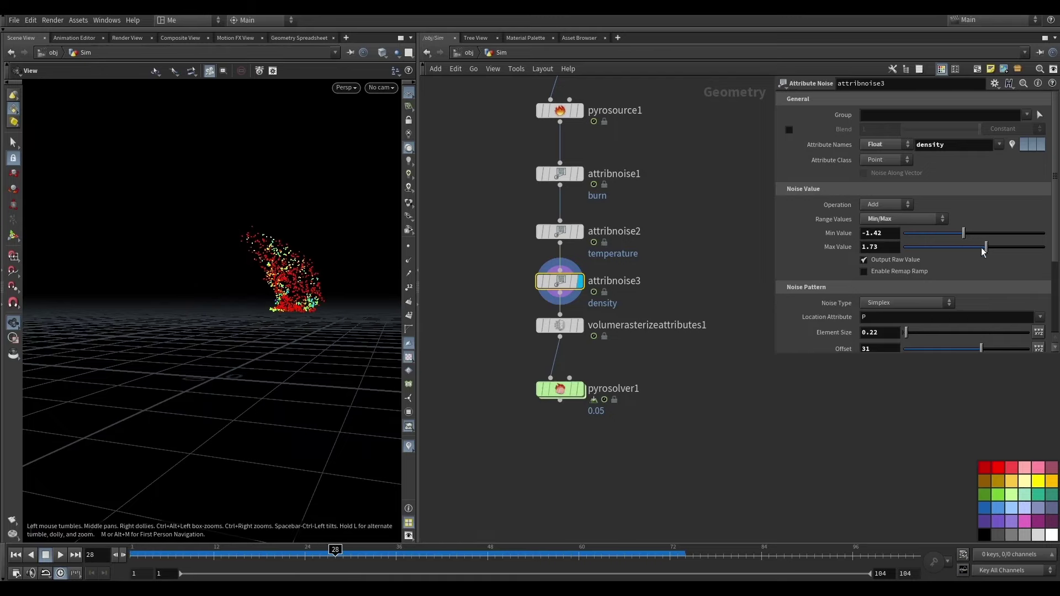
{"action": "left_click_drag", "start_coordinate": [964, 232], "coordinate": [976, 233]}
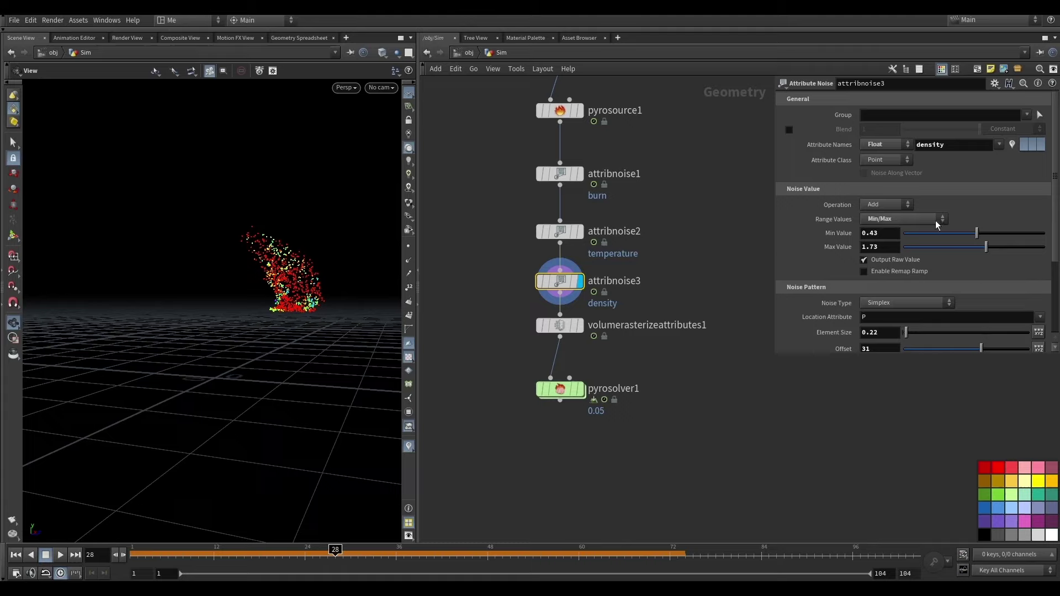
- Rewind to the first frame and replay the pyro simulation
{"action": "left_click", "coordinate": [16, 556]}
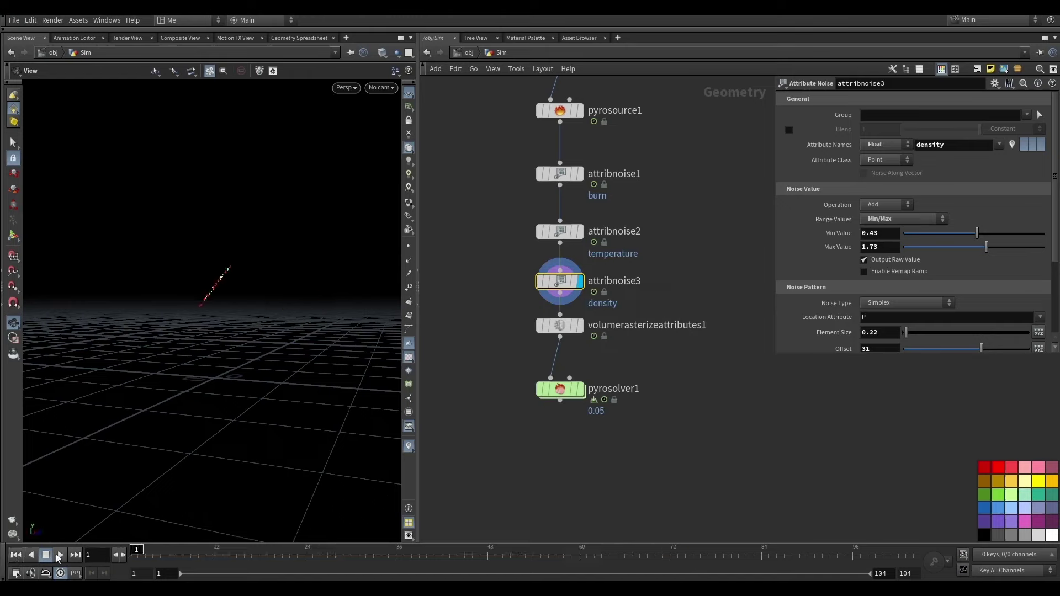
{"action": "mouse_move", "coordinate": [560, 390]}
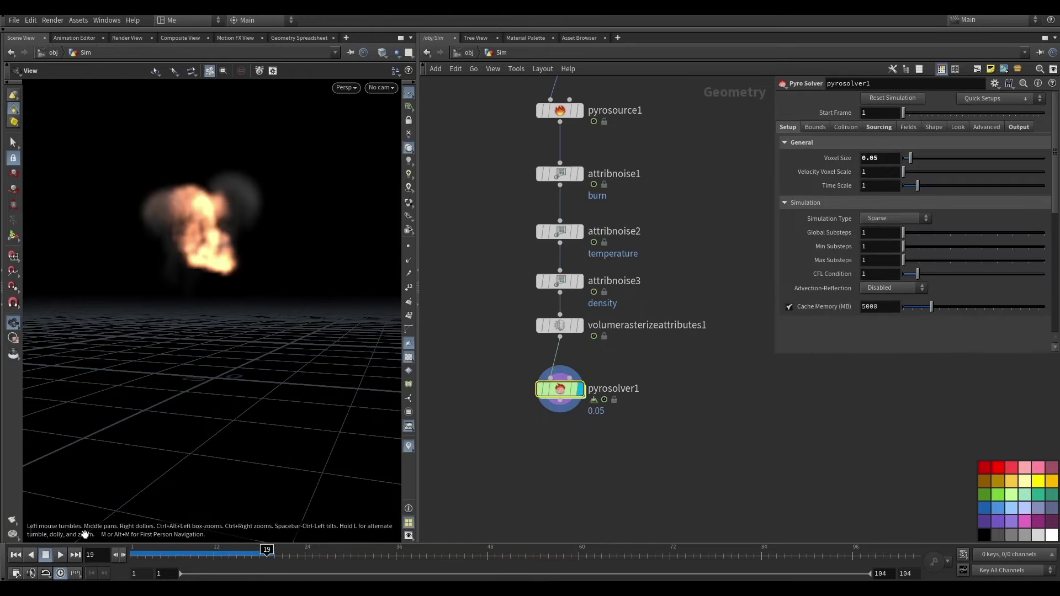
{"action": "left_click", "coordinate": [16, 556]}
{"action": "left_click", "coordinate": [60, 555]}
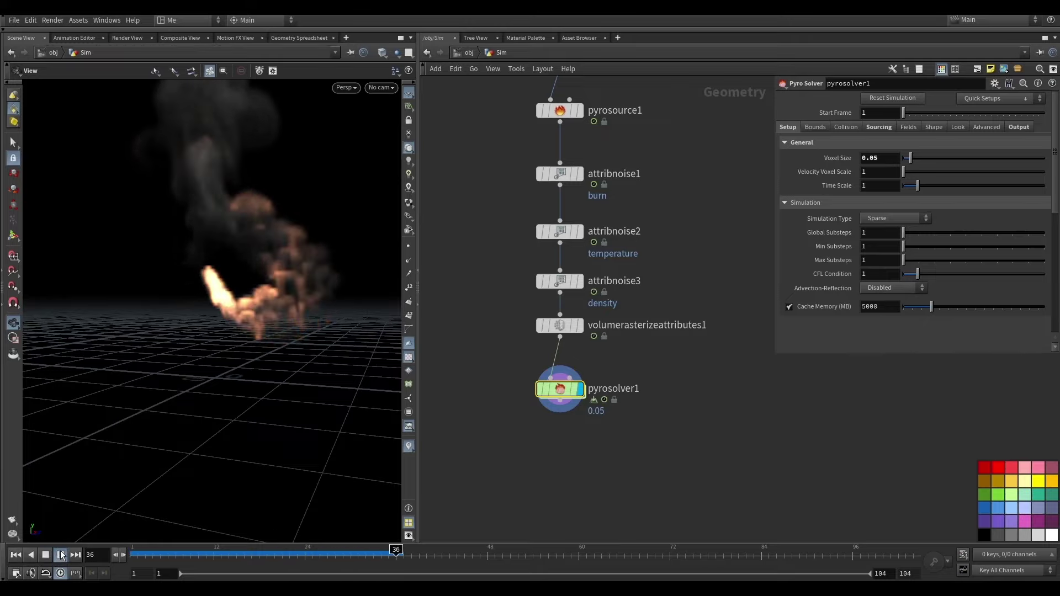
- Pause at frame 45 and give the temperature source acceleration strength 10 and scale 0.2
{"action": "left_click", "coordinate": [60, 555]}
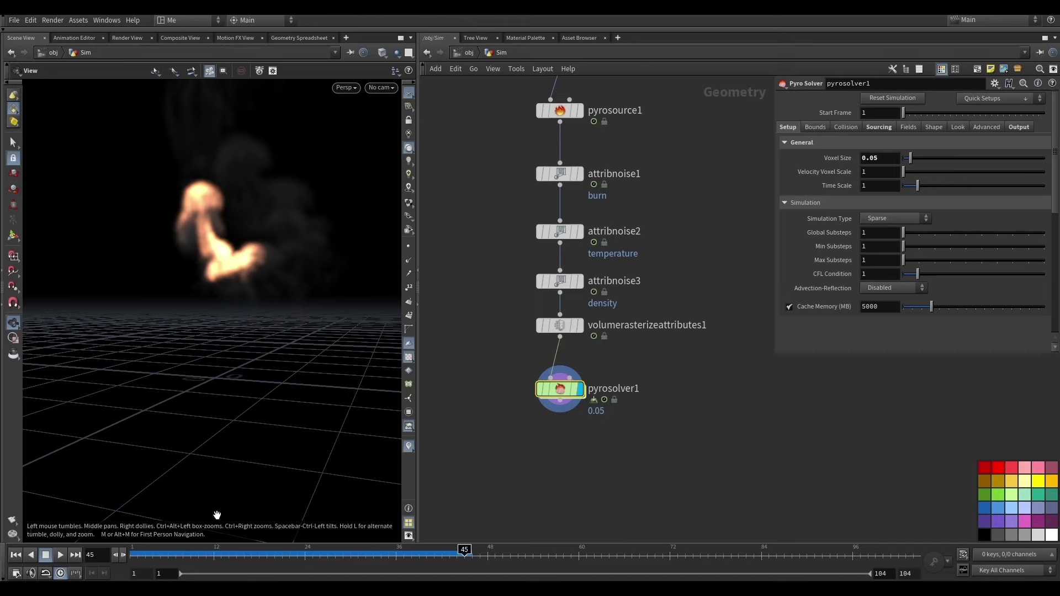
{"action": "mouse_move", "coordinate": [180, 389]}
{"action": "left_mouse_down"}
{"action": "mouse_move", "coordinate": [192, 313]}
{"action": "mouse_move", "coordinate": [236, 260]}
{"action": "mouse_move", "coordinate": [183, 260]}
{"action": "mouse_move", "coordinate": [210, 265]}
{"action": "left_mouse_up"}
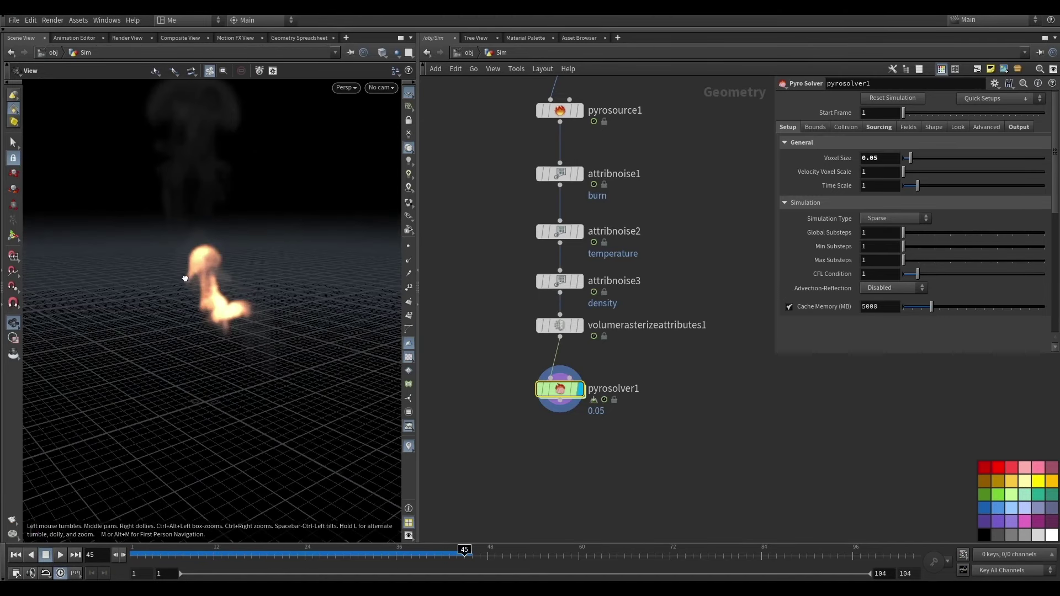
{"action": "left_click", "coordinate": [878, 127]}
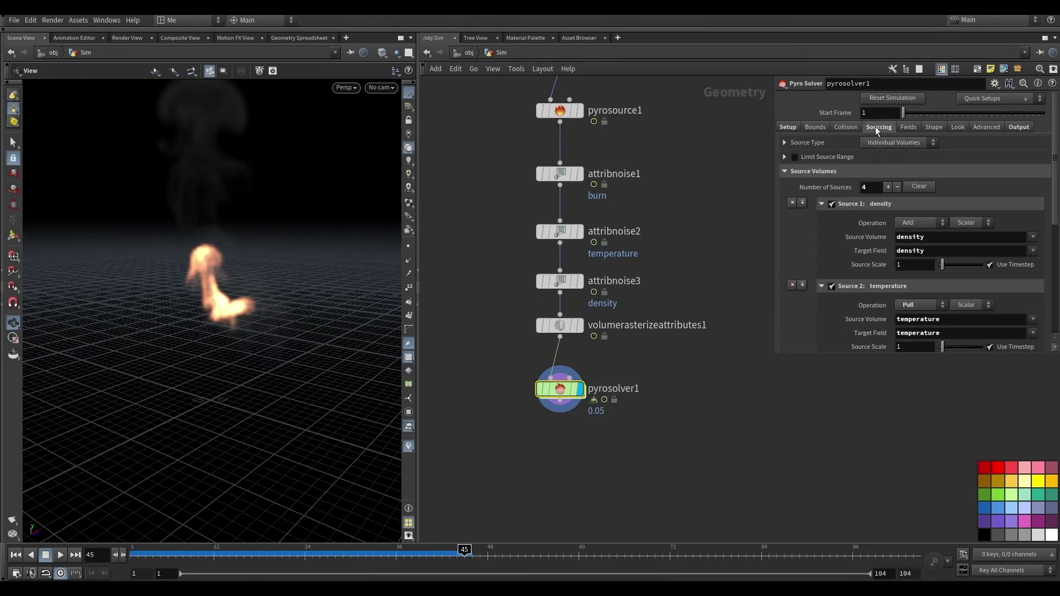
{"action": "scroll", "coordinate": [837, 280], "scroll_direction": "down", "scroll_amount": 2}
{"action": "scroll", "coordinate": [836, 279], "scroll_direction": "down", "scroll_amount": 3}
{"action": "double_click", "coordinate": [913, 193]}
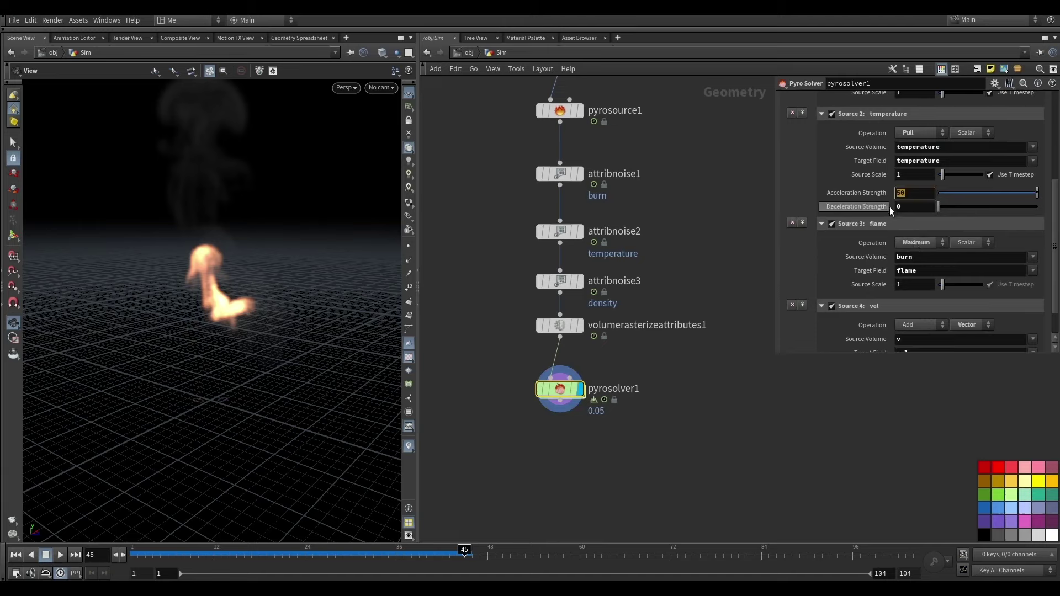
{"action": "type", "text": "10"}
{"action": "key", "text": "Return"}
{"action": "double_click", "coordinate": [918, 175]}
{"action": "type", "text": "0.2"}
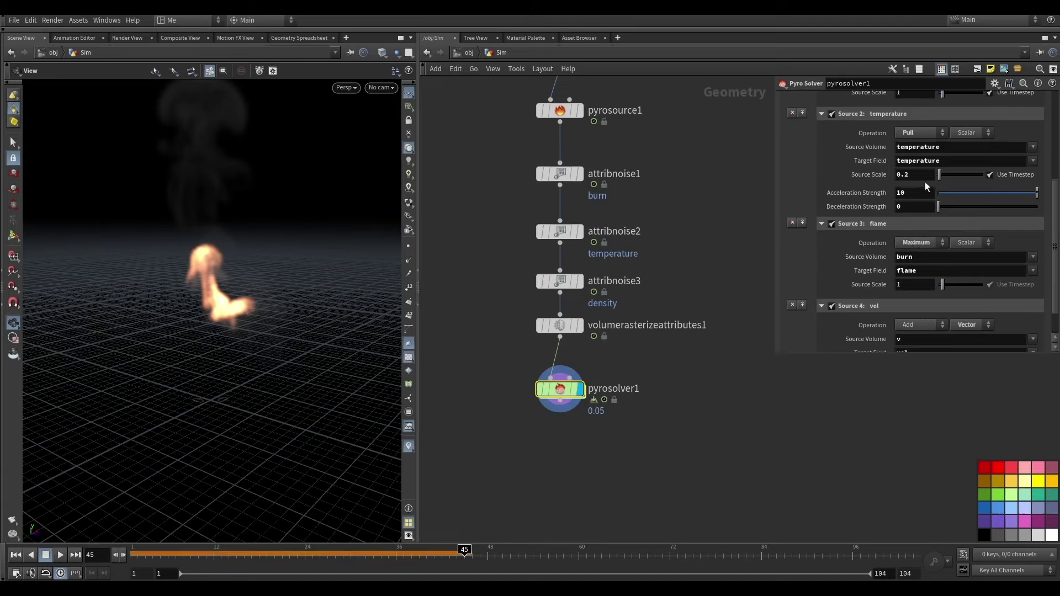
- Set the pyro solver's substeps to 2 on the Setup tab
{"action": "scroll", "coordinate": [795, 271], "scroll_direction": "up", "scroll_amount": 3}
{"action": "scroll", "coordinate": [839, 254], "scroll_direction": "down", "scroll_amount": 5}
{"action": "scroll", "coordinate": [867, 246], "scroll_direction": "up", "scroll_amount": 1}
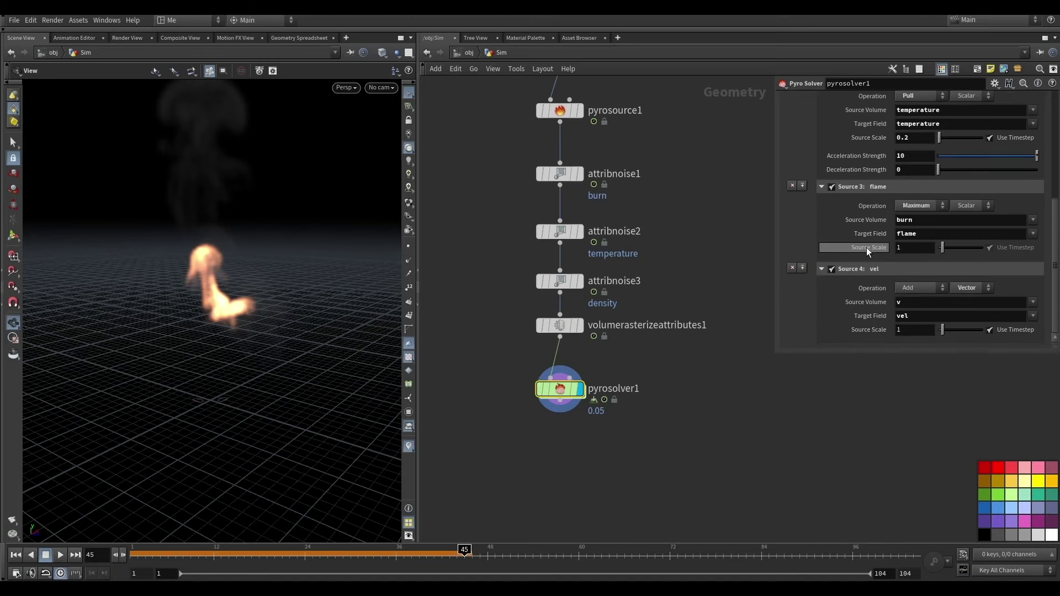
{"action": "scroll", "coordinate": [866, 247], "scroll_direction": "up", "scroll_amount": 5}
{"action": "scroll", "coordinate": [861, 166], "scroll_direction": "up", "scroll_amount": 3}
{"action": "left_click", "coordinate": [846, 128]}
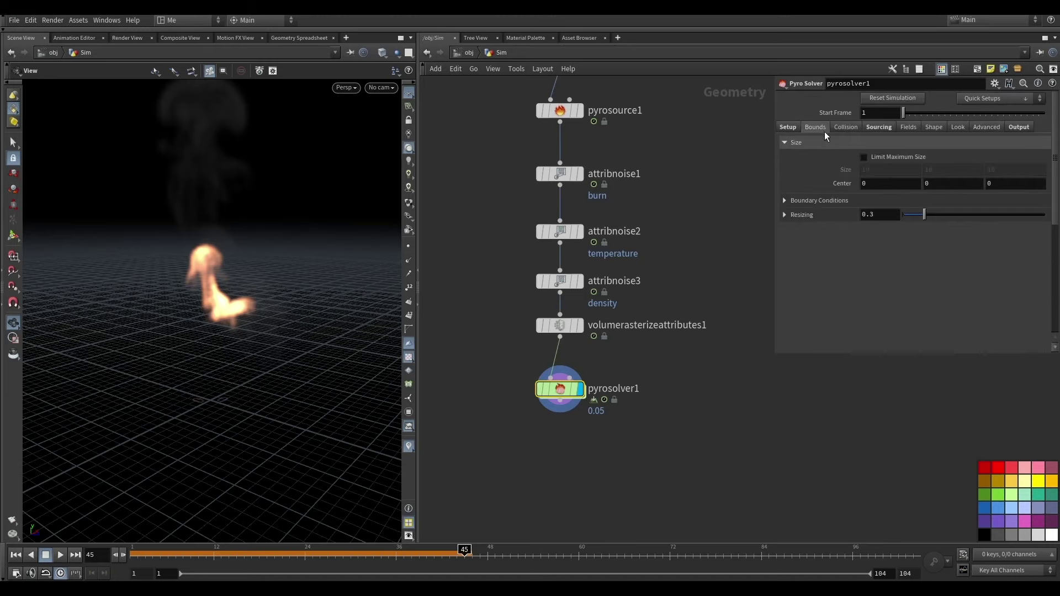
{"action": "left_click", "coordinate": [789, 126]}
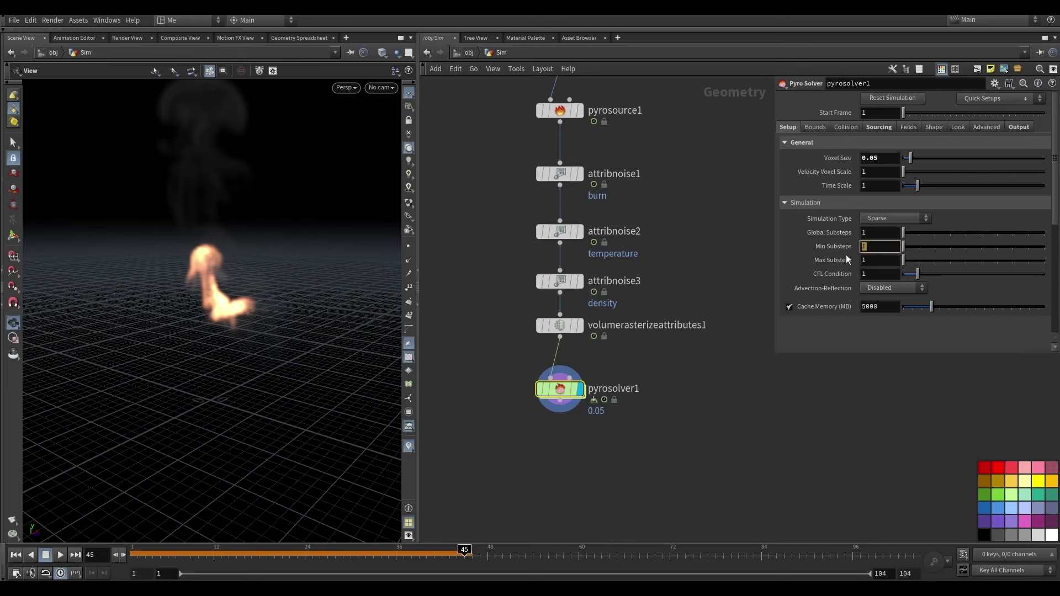
{"action": "type", "text": "2"}
{"action": "key", "text": "Tab"}
{"action": "type", "text": "2"}
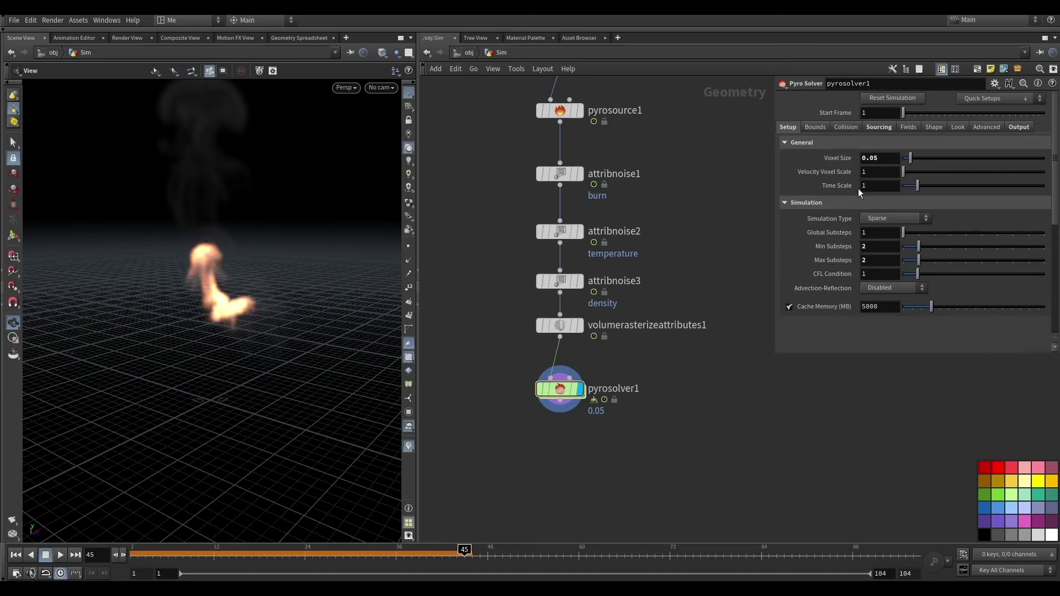
- Try a Pyro Solver Buoyancy of 0.2 and play the fire sim from frame 1
{"action": "left_click", "coordinate": [909, 127]}
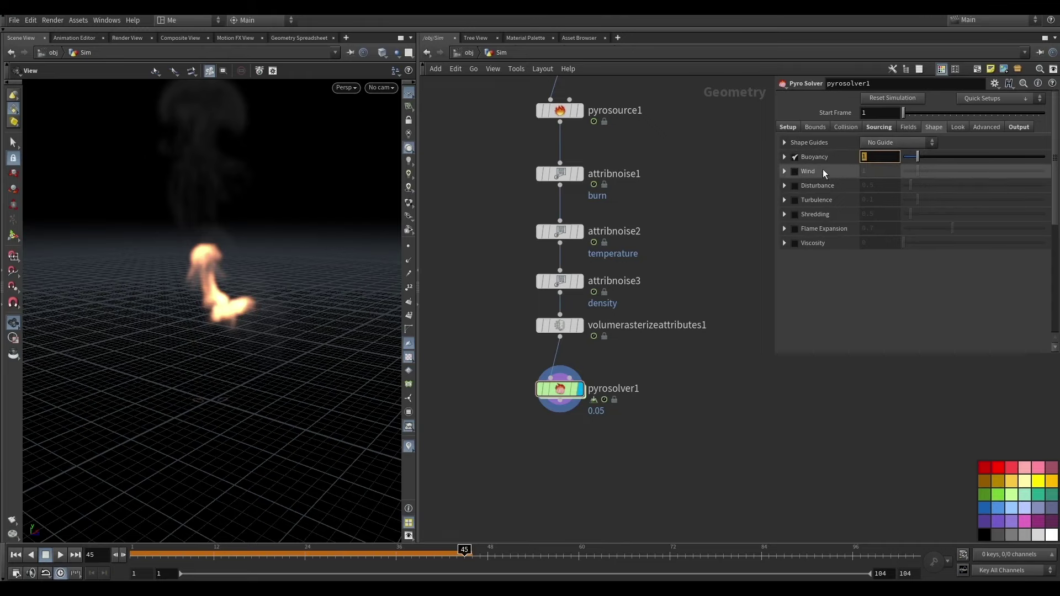
{"action": "type", "text": ".5"}
{"action": "key", "text": "Return"}
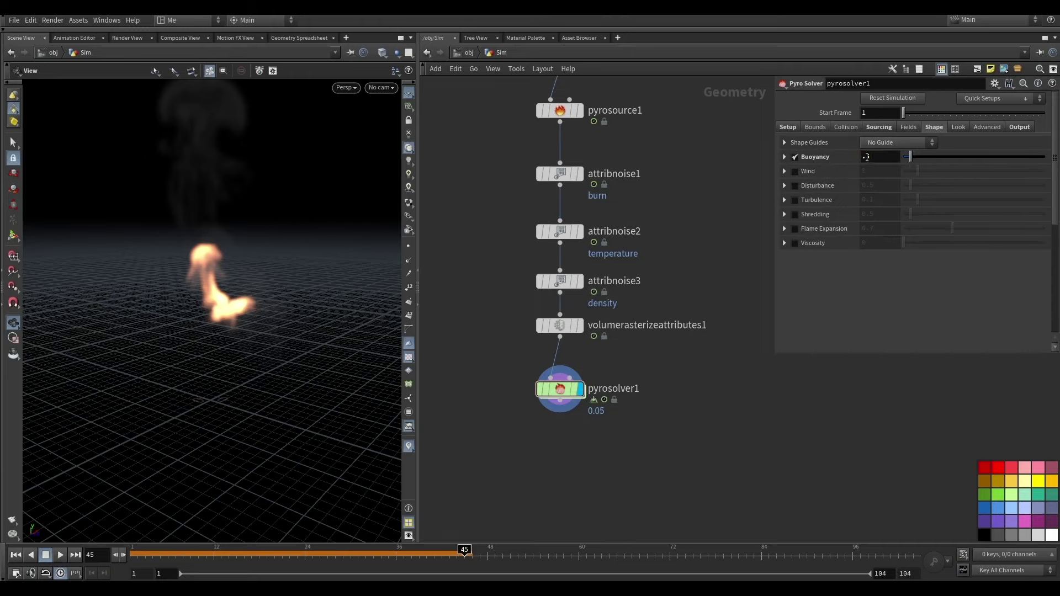
{"action": "type", "text": "2"}
{"action": "key", "text": "Return"}
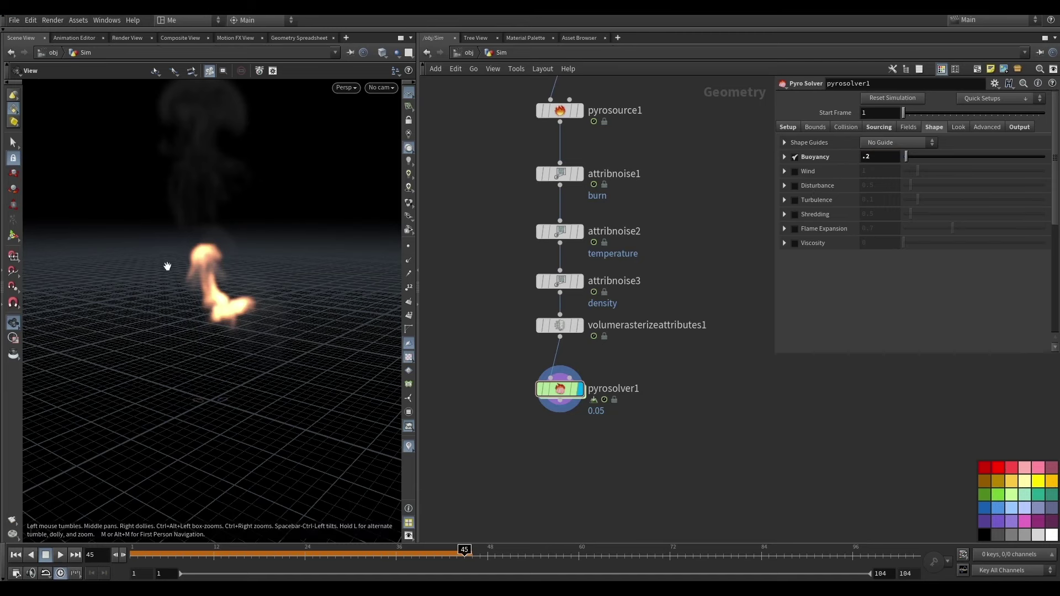
{"action": "left_click", "coordinate": [16, 554]}
{"action": "left_click", "coordinate": [60, 555]}
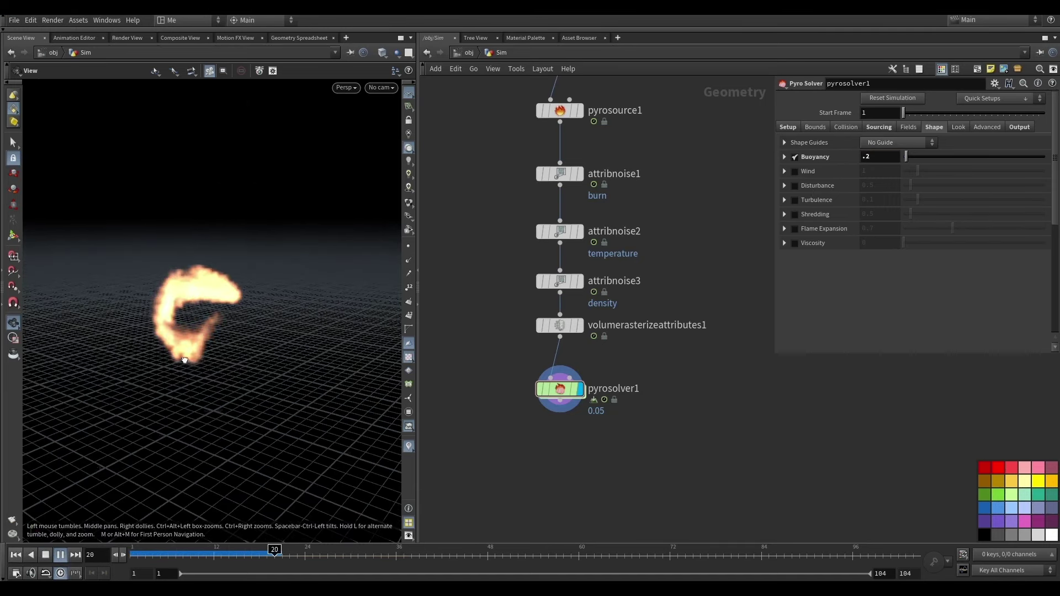
{"action": "left_click_drag", "start_coordinate": [191, 358], "coordinate": [182, 351]}
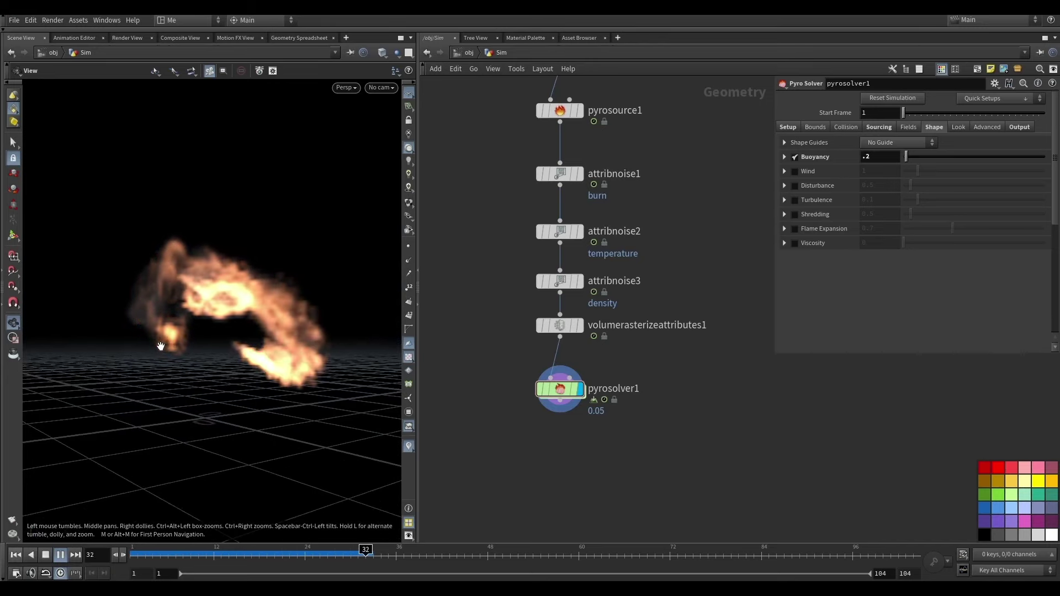
{"action": "left_click", "coordinate": [46, 555]}
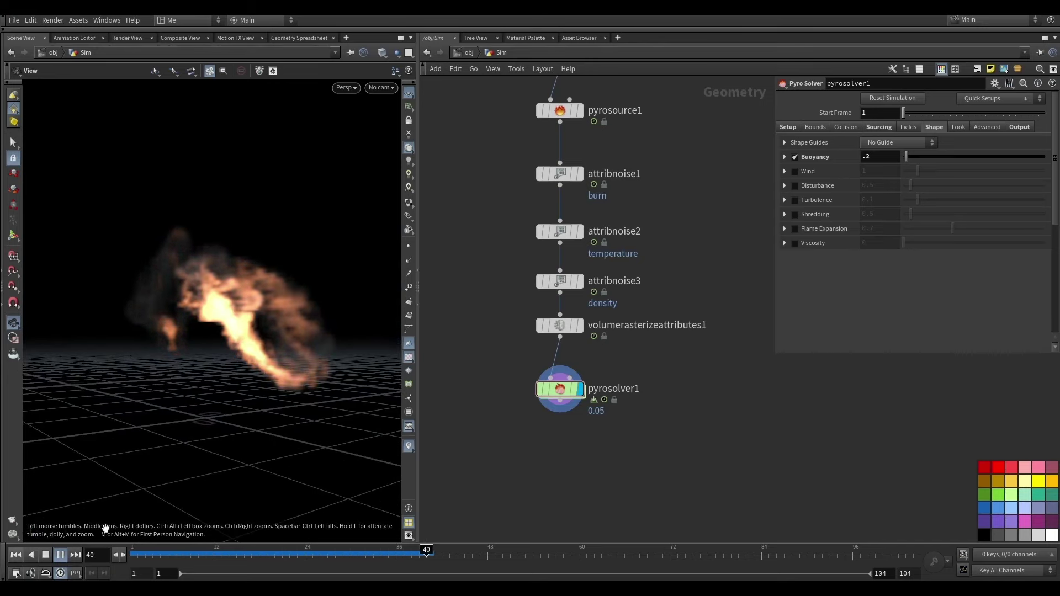
{"action": "left_click", "coordinate": [16, 555]}
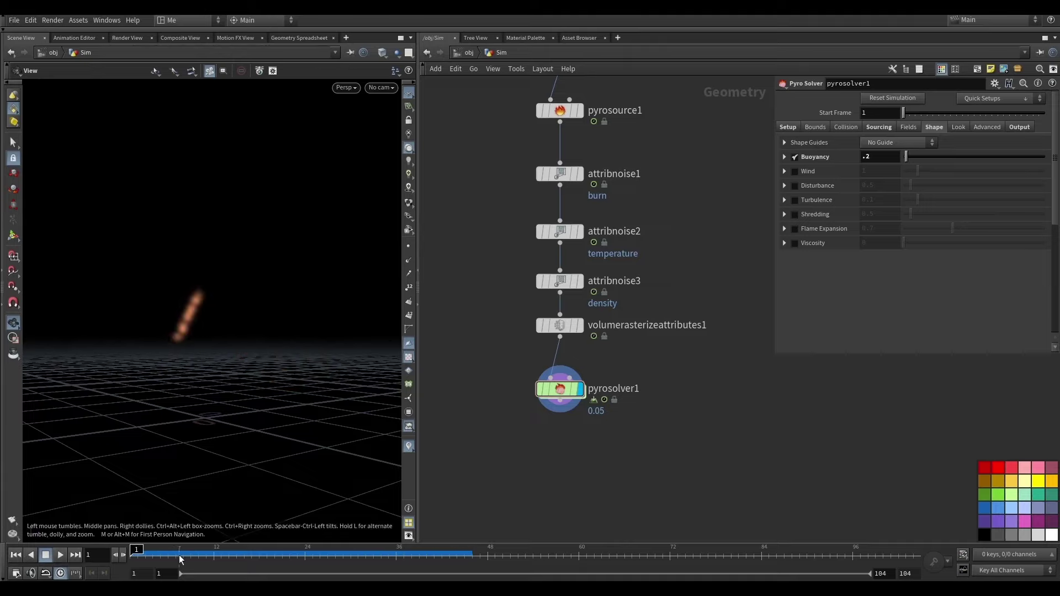
{"action": "mouse_move", "coordinate": [166, 549]}
{"action": "left_mouse_down"}
{"action": "mouse_move", "coordinate": [256, 543]}
{"action": "mouse_move", "coordinate": [137, 550]}
{"action": "left_mouse_up"}
- Change Buoyancy to 0.5 and replay the simulation from frame 1 to compare
{"action": "left_click", "coordinate": [868, 158]}
{"action": "type", "text": "5"}
{"action": "key", "text": "Return"}
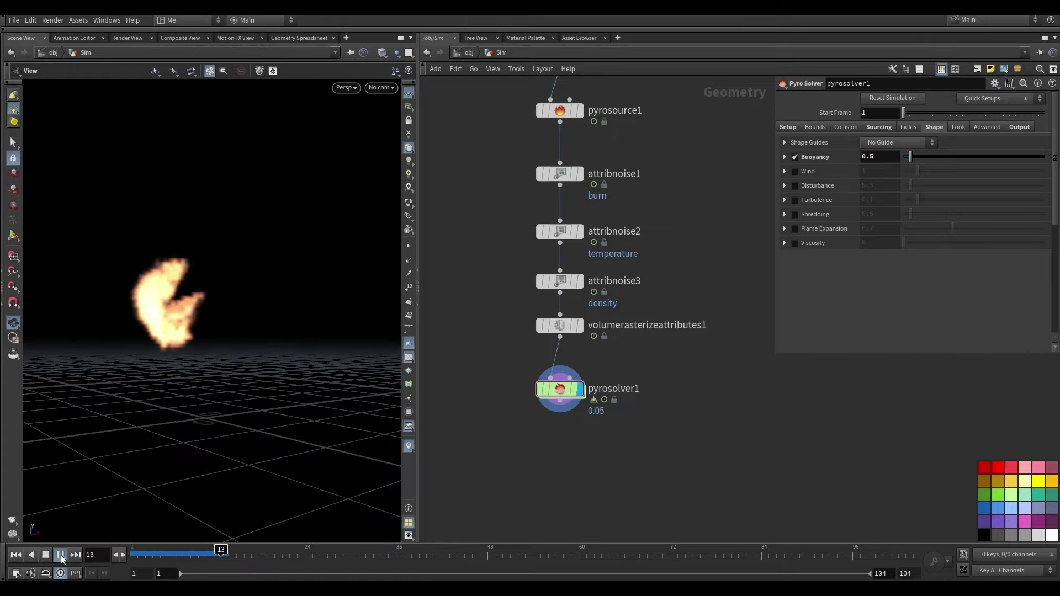
{"action": "left_click", "coordinate": [62, 555]}
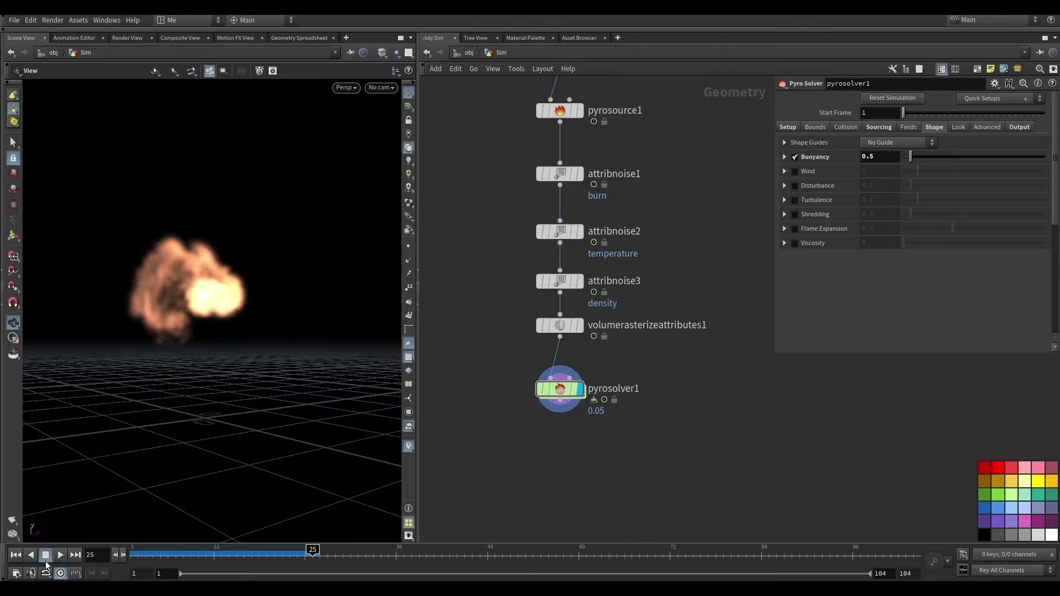
{"action": "left_click", "coordinate": [16, 555]}
{"action": "left_click", "coordinate": [60, 555]}
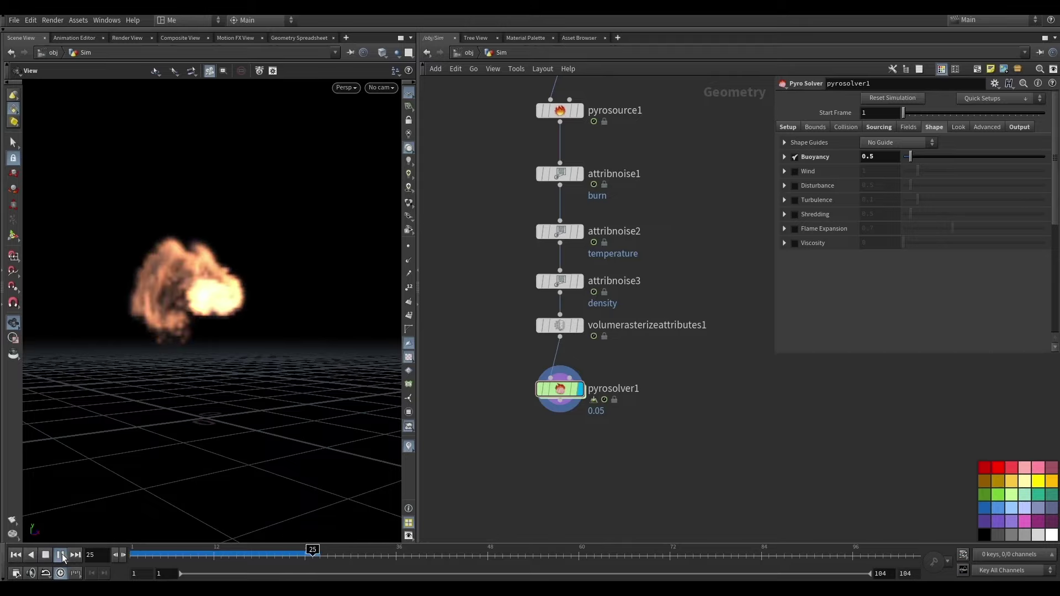
{"action": "left_click", "coordinate": [60, 555]}
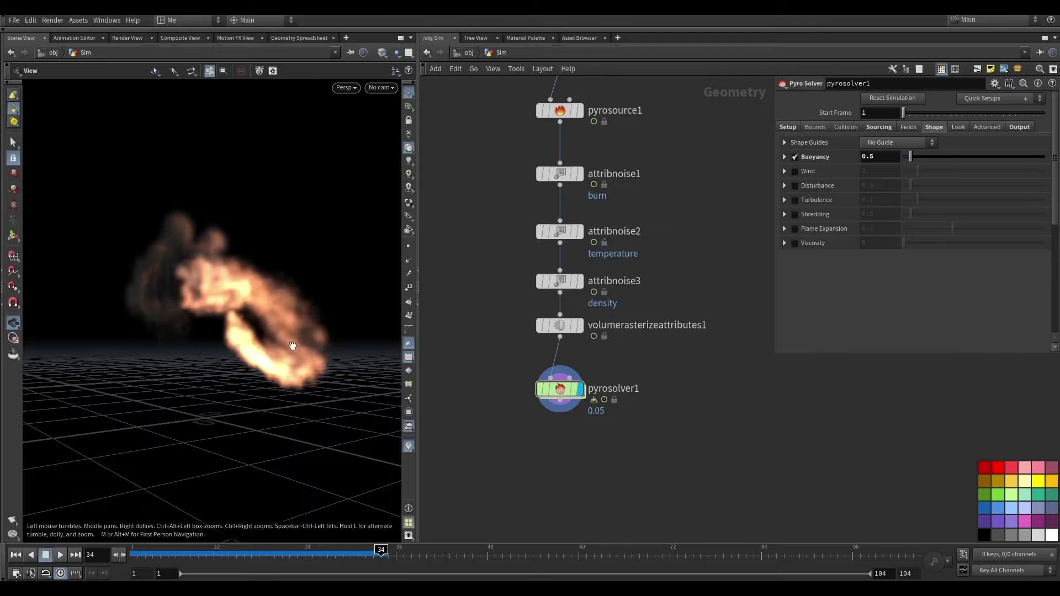
{"action": "mouse_move", "coordinate": [293, 346]}
{"action": "left_mouse_down"}
{"action": "mouse_move", "coordinate": [100, 350]}
{"action": "mouse_move", "coordinate": [177, 343]}
{"action": "mouse_move", "coordinate": [215, 355]}
{"action": "mouse_move", "coordinate": [295, 335]}
{"action": "mouse_move", "coordinate": [342, 350]}
{"action": "mouse_move", "coordinate": [265, 349]}
{"action": "left_mouse_up"}
- Set the Voxel Size to 0.02 on the Setup tab and replay the sim from frame 1
{"action": "scroll", "coordinate": [734, 286], "scroll_direction": "down", "scroll_amount": 4}
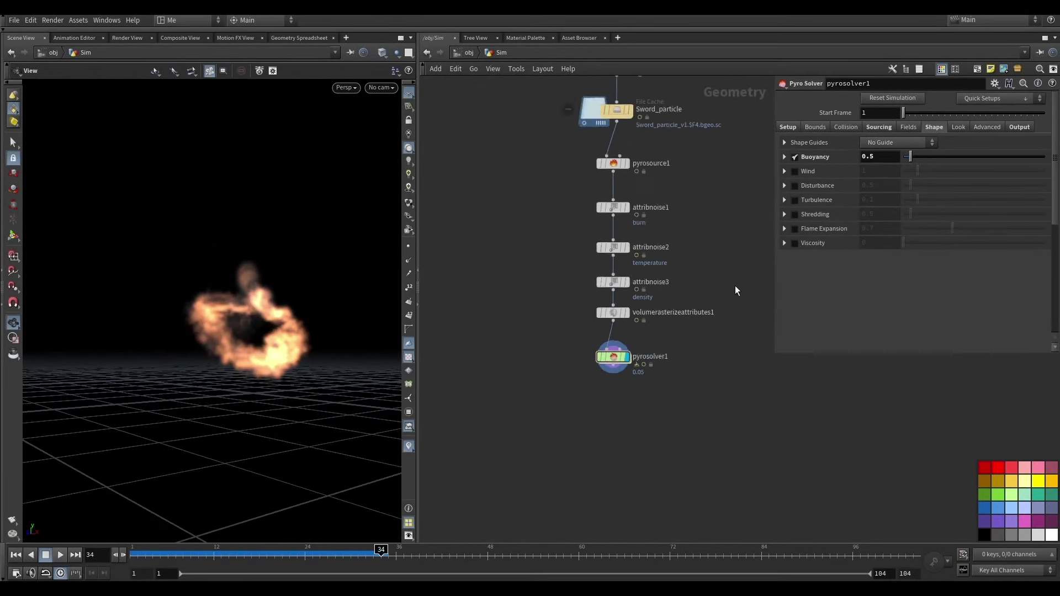
{"action": "left_click", "coordinate": [787, 128]}
{"action": "double_click", "coordinate": [888, 160]}
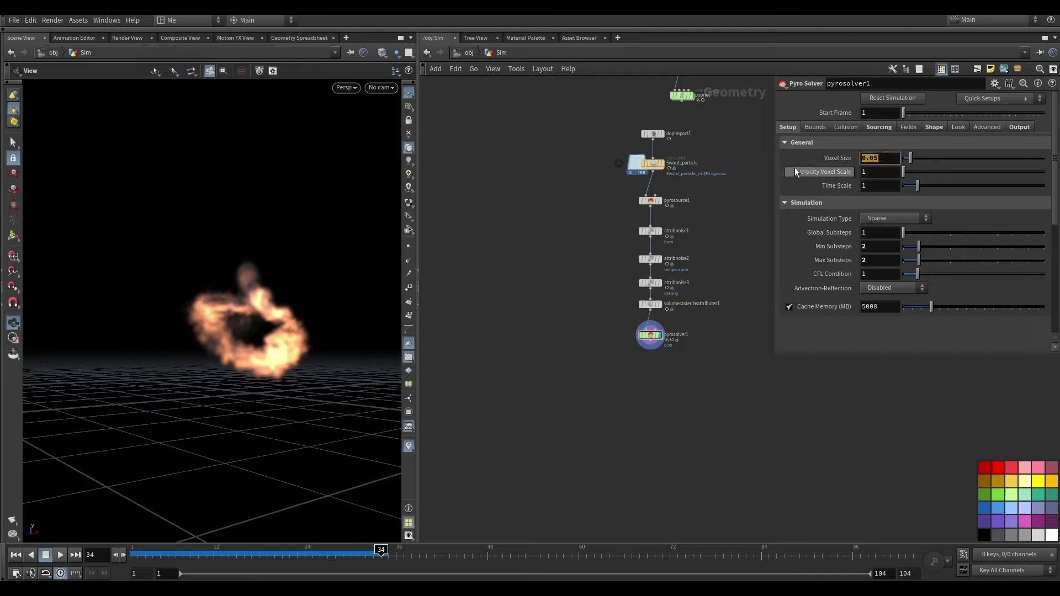
{"action": "type", "text": "0.02"}
{"action": "key", "text": "Return"}
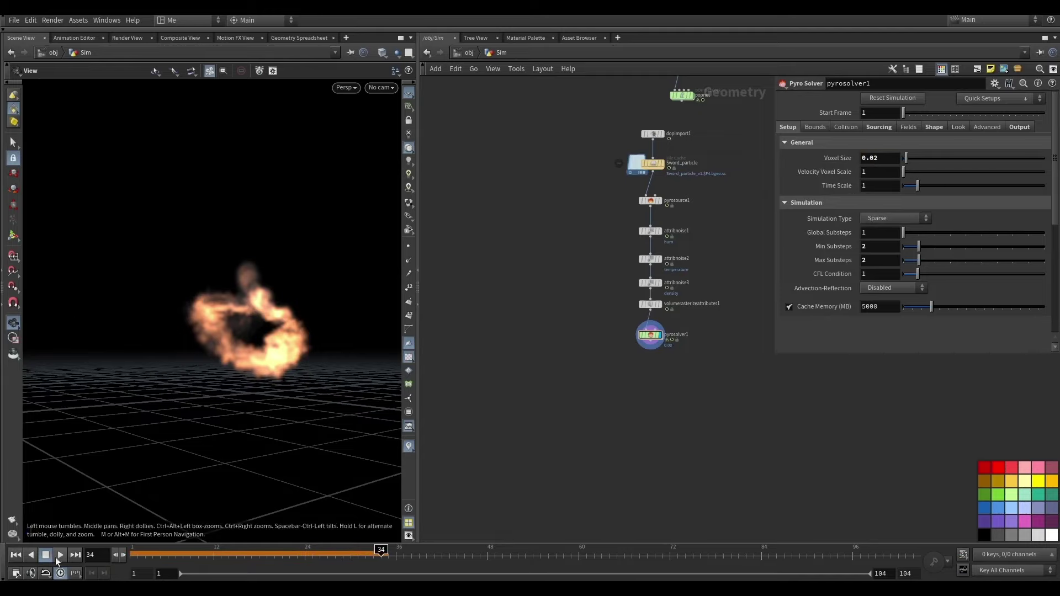
{"action": "left_click", "coordinate": [15, 555]}
{"action": "left_click", "coordinate": [60, 555]}
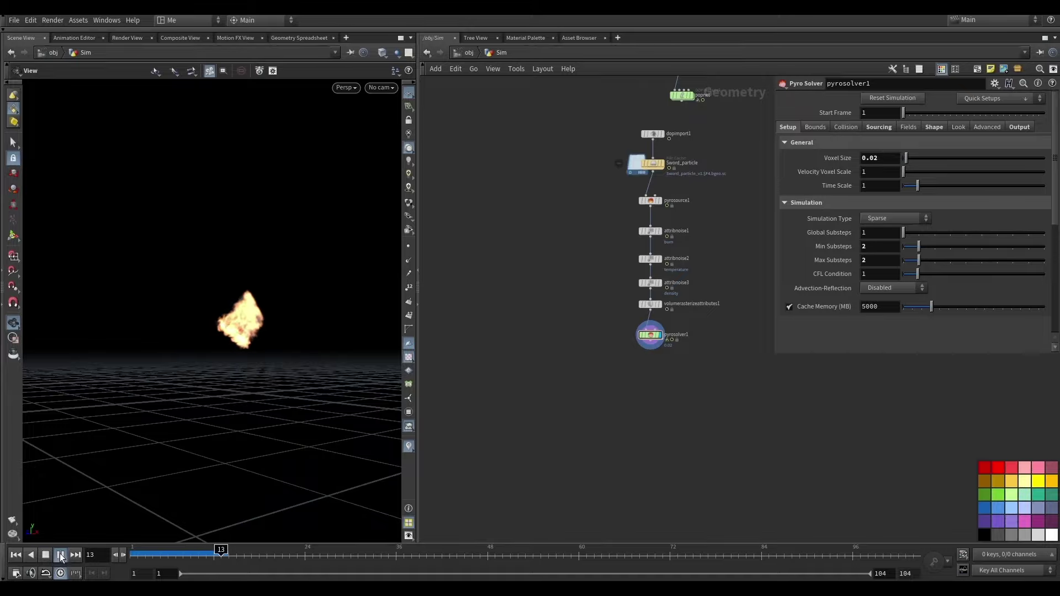
{"action": "left_click", "coordinate": [58, 553]}
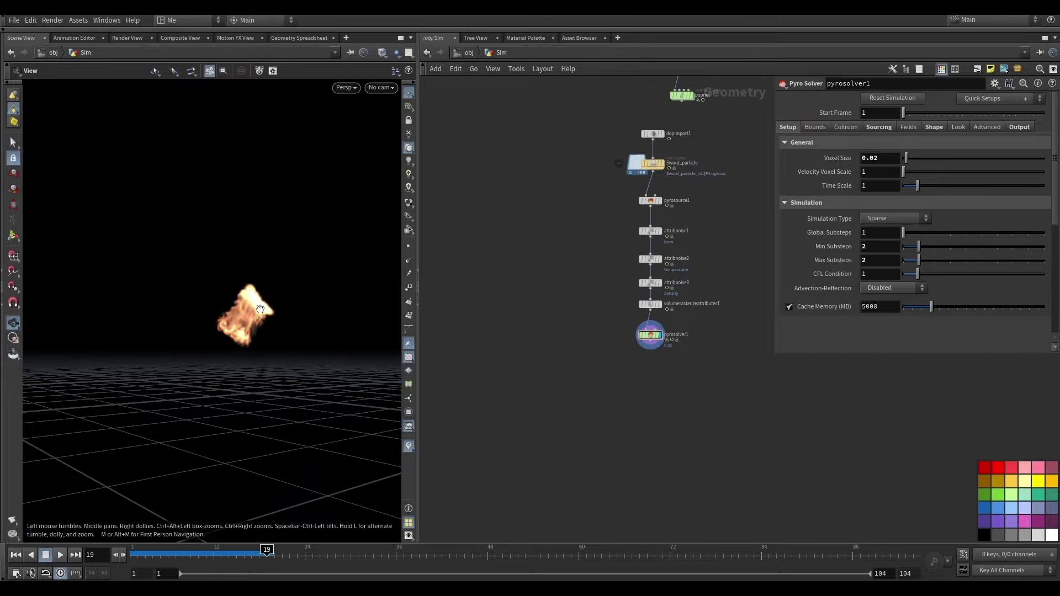
- Orbit around the sharper fire from several angles while playback resumes
{"action": "scroll", "coordinate": [232, 318], "scroll_direction": "up", "scroll_amount": 3}
{"action": "mouse_move", "coordinate": [232, 318]}
{"action": "left_mouse_down"}
{"action": "mouse_move", "coordinate": [381, 307]}
{"action": "mouse_move", "coordinate": [675, 321]}
{"action": "mouse_move", "coordinate": [129, 338]}
{"action": "mouse_move", "coordinate": [144, 334]}
{"action": "left_mouse_up"}
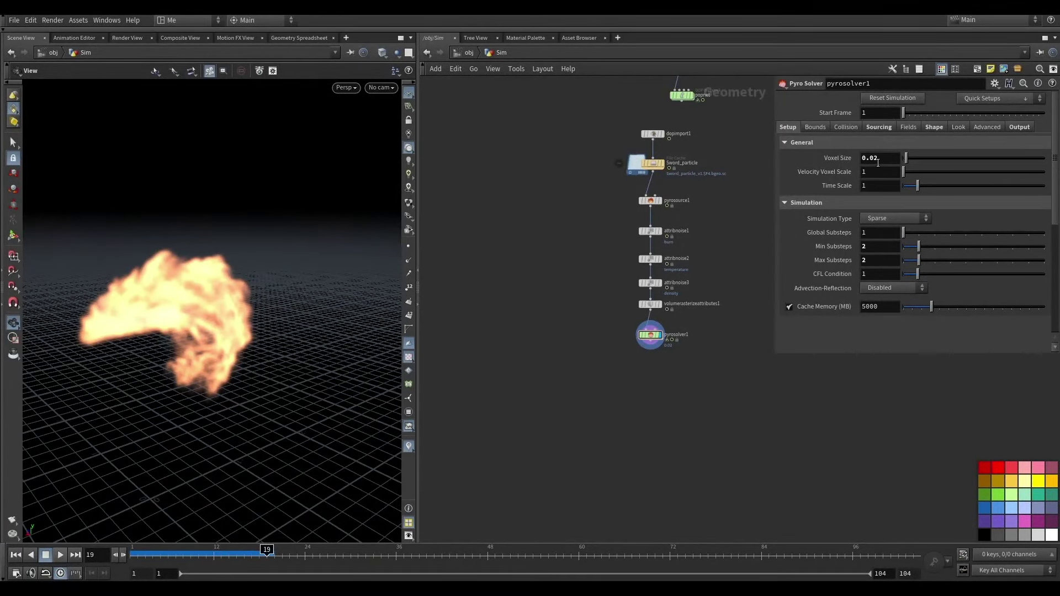
{"action": "mouse_move", "coordinate": [267, 309]}
{"action": "left_mouse_down"}
{"action": "mouse_move", "coordinate": [371, 288]}
{"action": "mouse_move", "coordinate": [333, 294]}
{"action": "left_mouse_up"}
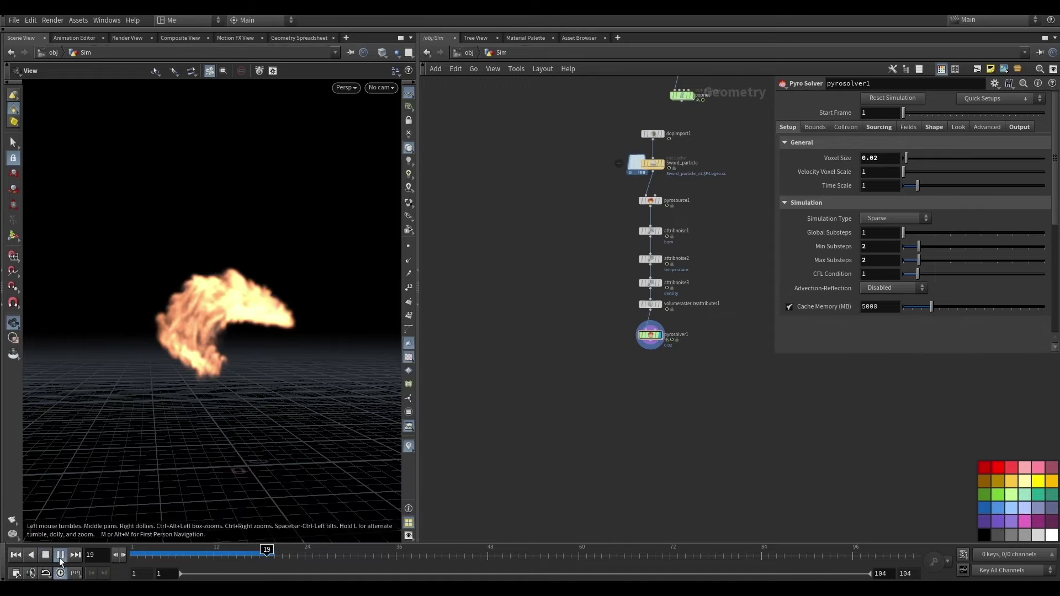
{"action": "left_click", "coordinate": [60, 557]}
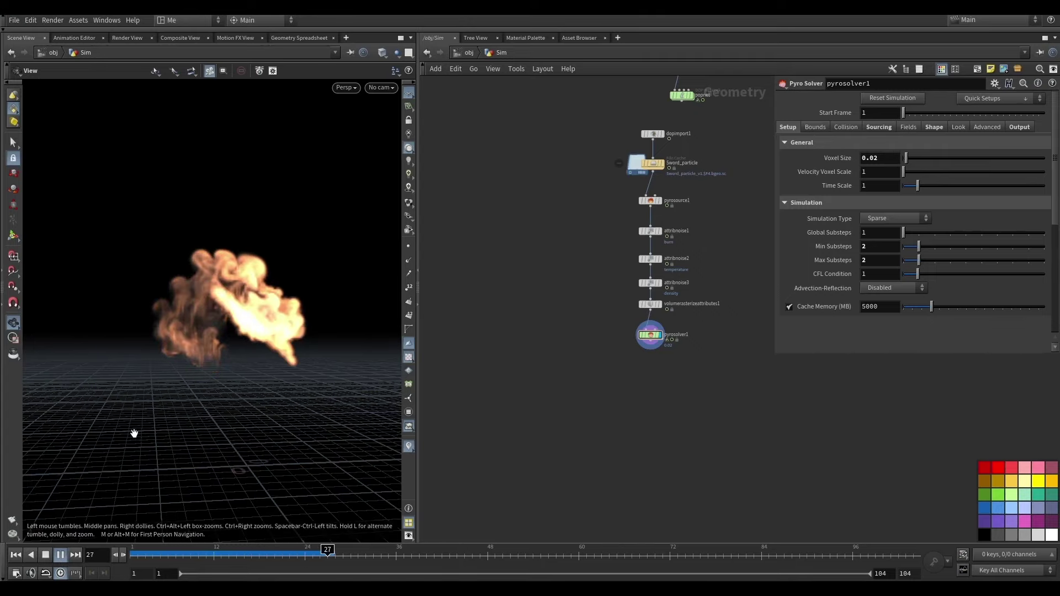
{"action": "mouse_move", "coordinate": [135, 433]}
{"action": "left_mouse_down"}
{"action": "mouse_move", "coordinate": [306, 375]}
{"action": "mouse_move", "coordinate": [137, 292]}
{"action": "mouse_move", "coordinate": [182, 318]}
{"action": "left_mouse_up"}
{"action": "scroll", "coordinate": [458, 257], "scroll_direction": "down", "scroll_amount": 3}
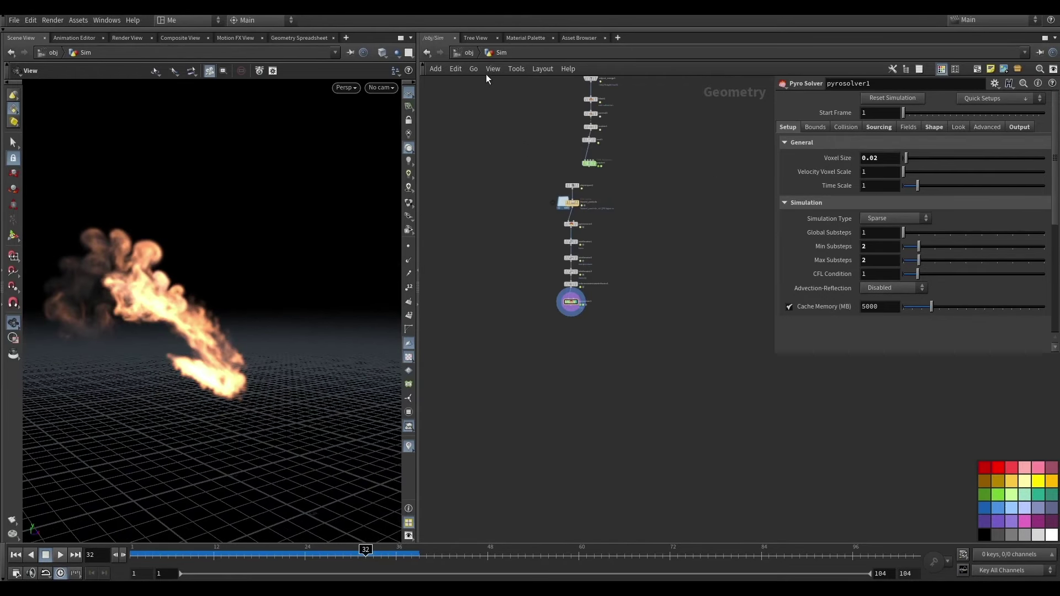
- Add a Light node at the /obj level beside Knight and Sim
{"action": "key", "text": "u"}
{"action": "key", "text": "Tab"}
{"action": "type", "text": "li"}
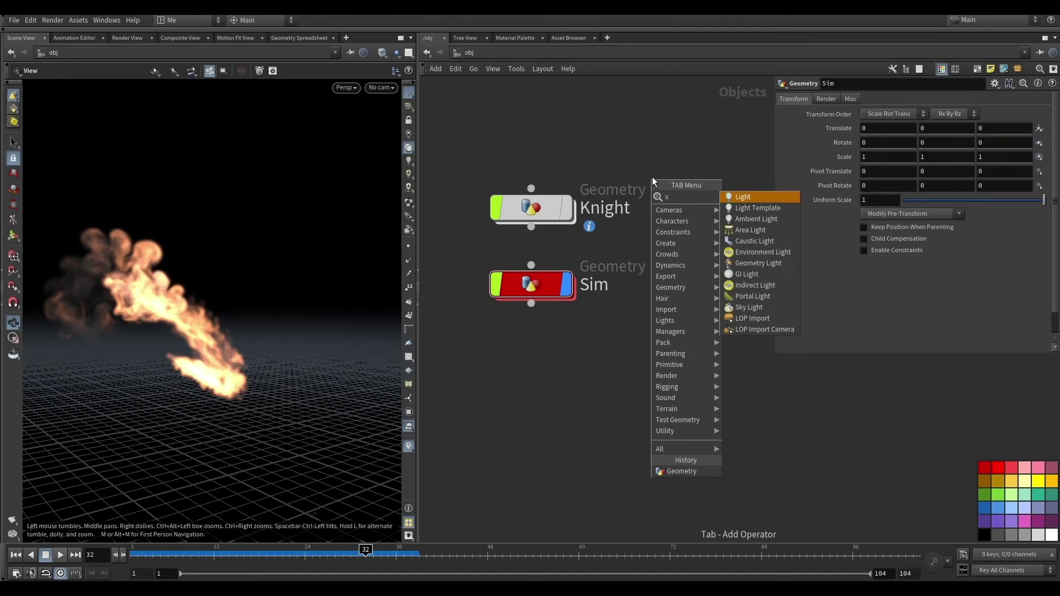
{"action": "type", "text": "ght"}
{"action": "key", "text": "Return"}
{"action": "left_click", "coordinate": [687, 257]}
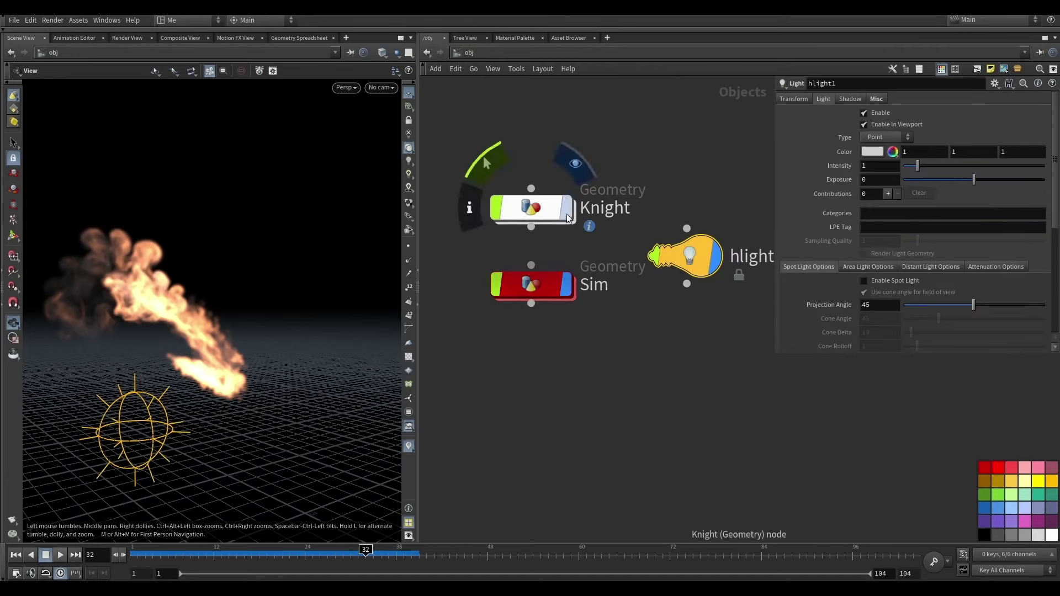
- Peek inside Knight, return to object level, and move the Sim node down
{"action": "double_click", "coordinate": [533, 211]}
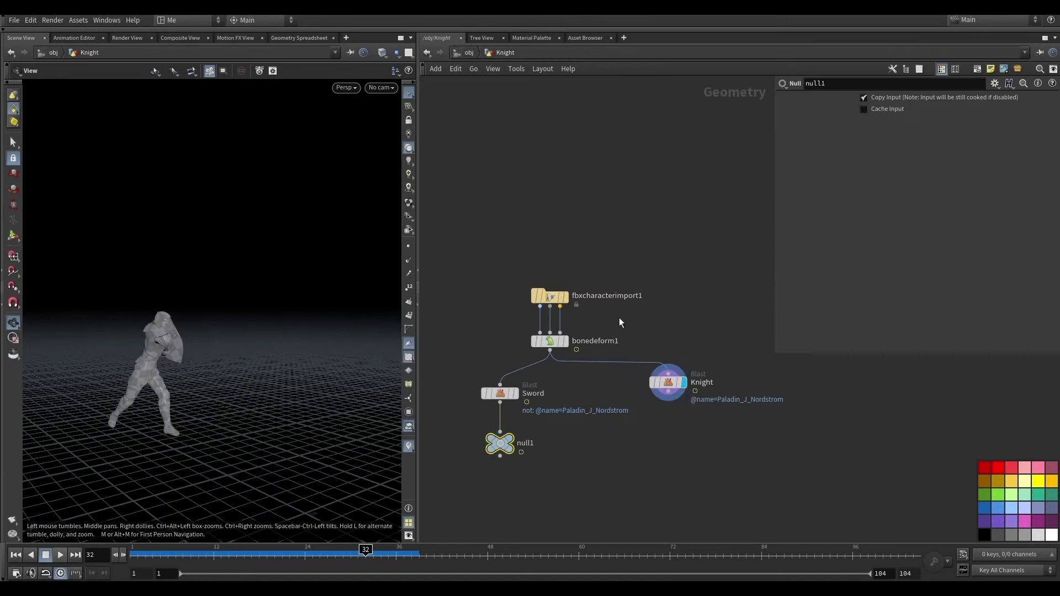
{"action": "key", "text": "u"}
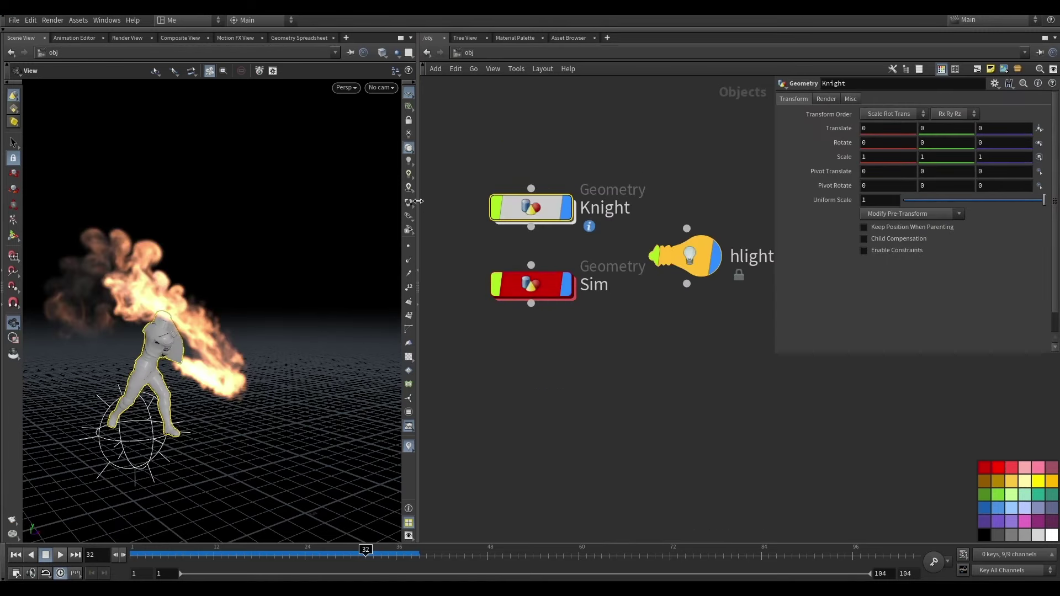
{"action": "left_click", "coordinate": [464, 241]}
{"action": "left_click_drag", "start_coordinate": [236, 358], "coordinate": [248, 309]}
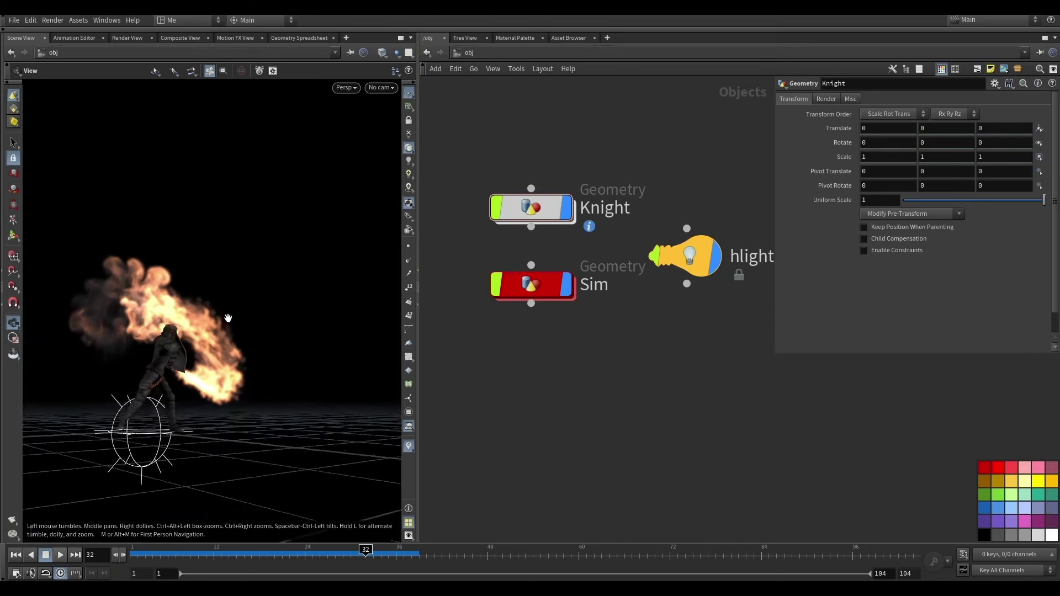
{"action": "left_click_drag", "start_coordinate": [530, 285], "coordinate": [530, 313]}
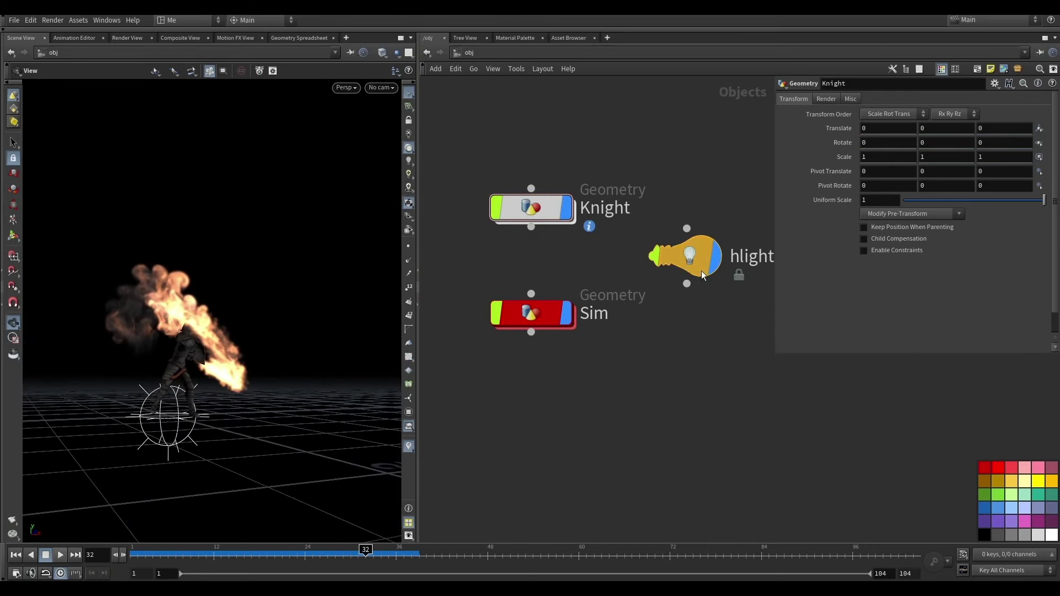
- Set the light's Type to Distant and show its handle in the viewport
{"action": "left_click", "coordinate": [698, 259]}
{"action": "left_click", "coordinate": [874, 136]}
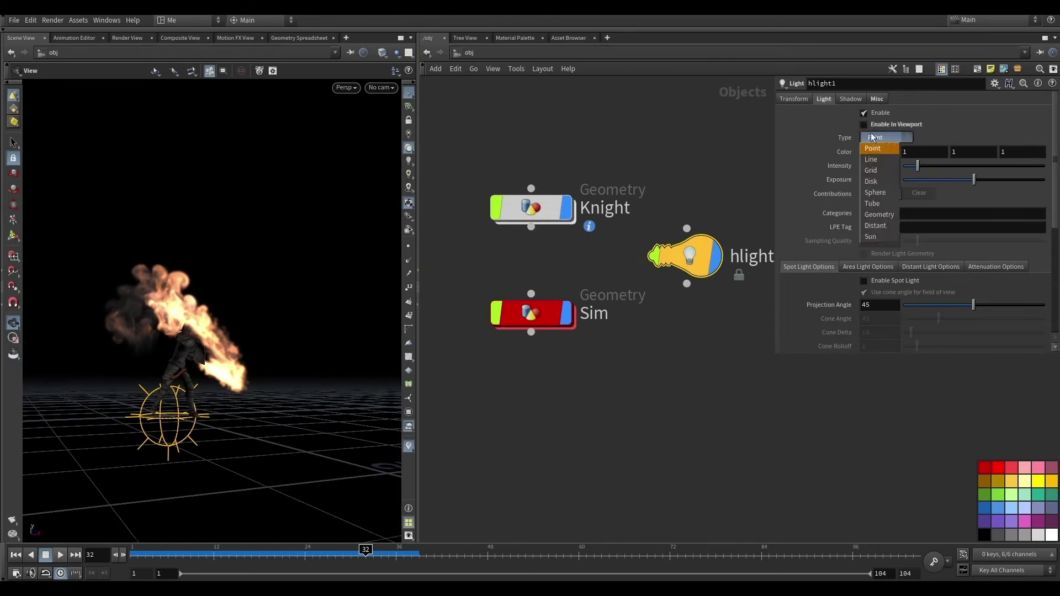
{"action": "left_click", "coordinate": [878, 137]}
{"action": "left_click", "coordinate": [877, 216]}
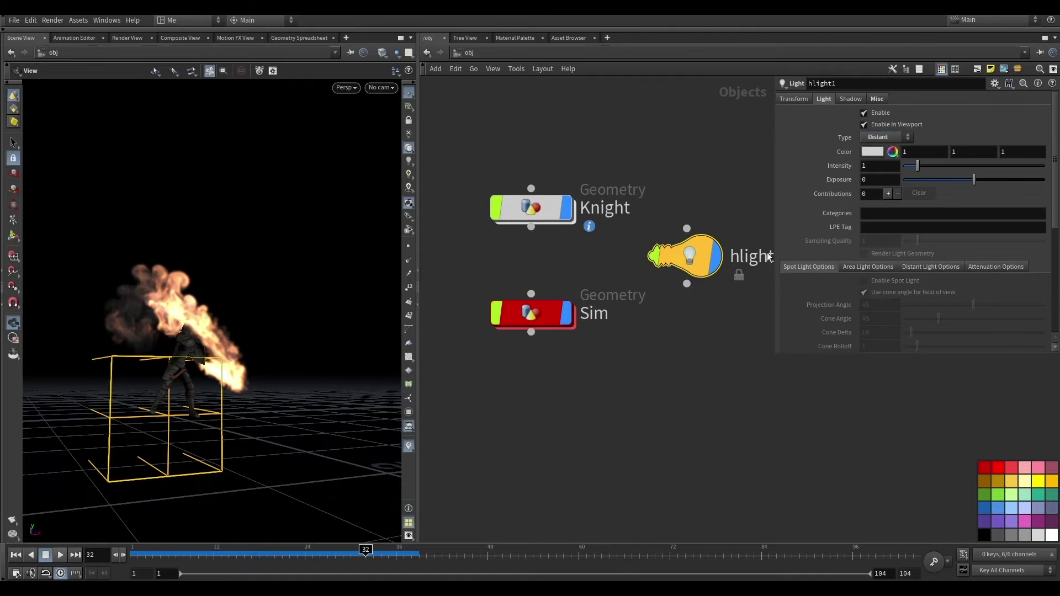
{"action": "left_click_drag", "start_coordinate": [166, 309], "coordinate": [96, 317]}
{"action": "left_click", "coordinate": [13, 236]}
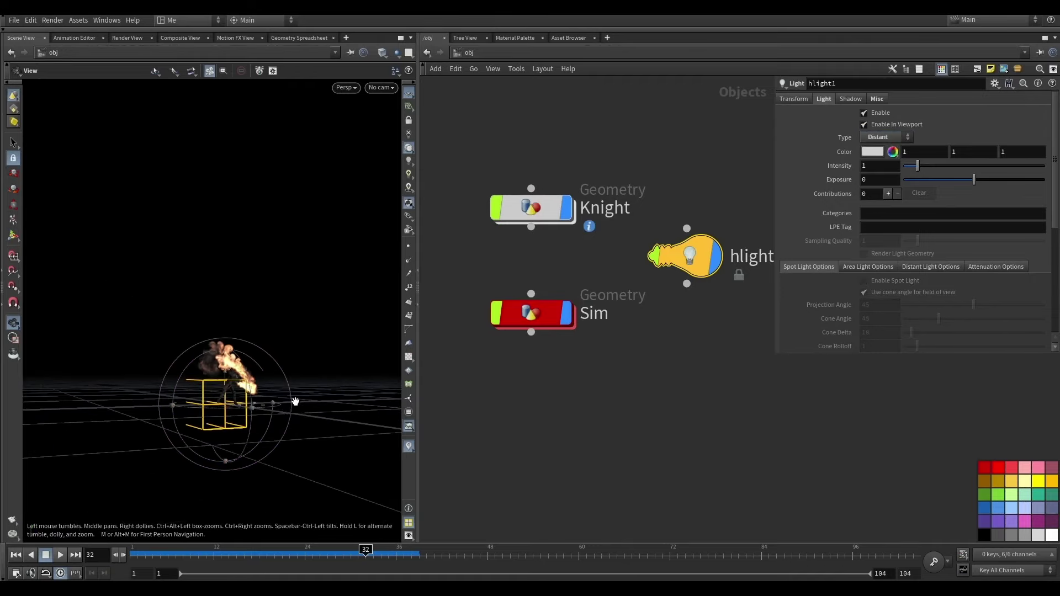
- Orbit the view to see the distant light and fire, then enter the Sim network
{"action": "mouse_move", "coordinate": [296, 402]}
{"action": "left_mouse_down", "text": "alt"}
{"action": "mouse_move", "coordinate": [263, 413]}
{"action": "mouse_move", "coordinate": [326, 420]}
{"action": "mouse_move", "coordinate": [267, 406]}
{"action": "left_mouse_up", "text": "alt"}
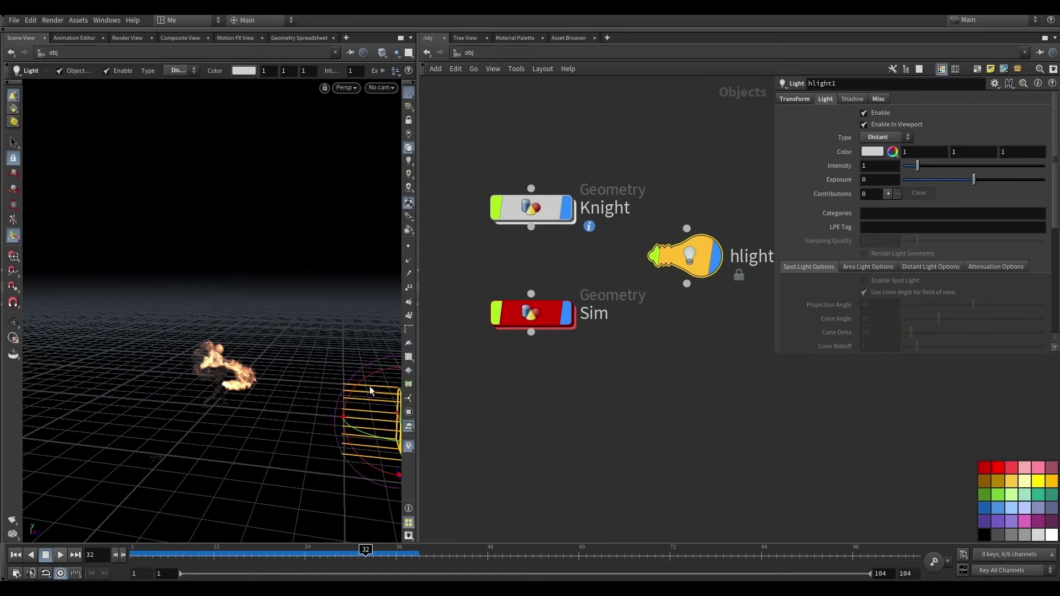
{"action": "mouse_move", "coordinate": [356, 389]}
{"action": "left_mouse_down", "text": "alt"}
{"action": "mouse_move", "coordinate": [383, 400]}
{"action": "mouse_move", "coordinate": [380, 432]}
{"action": "left_mouse_up", "text": "alt"}
{"action": "mouse_move", "coordinate": [338, 461]}
{"action": "left_mouse_down", "text": "alt"}
{"action": "mouse_move", "coordinate": [294, 414]}
{"action": "mouse_move", "coordinate": [331, 421]}
{"action": "left_mouse_up", "text": "alt"}
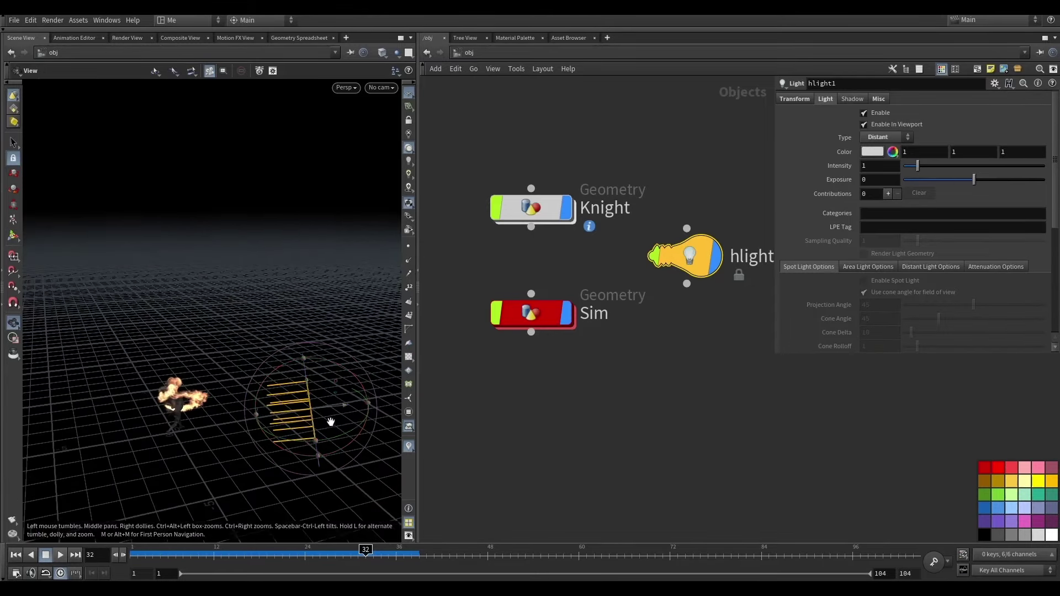
{"action": "mouse_move", "coordinate": [220, 427]}
{"action": "left_mouse_down"}
{"action": "mouse_move", "coordinate": [171, 407]}
{"action": "mouse_move", "coordinate": [462, 370]}
{"action": "left_mouse_up"}
{"action": "double_click", "coordinate": [543, 321]}
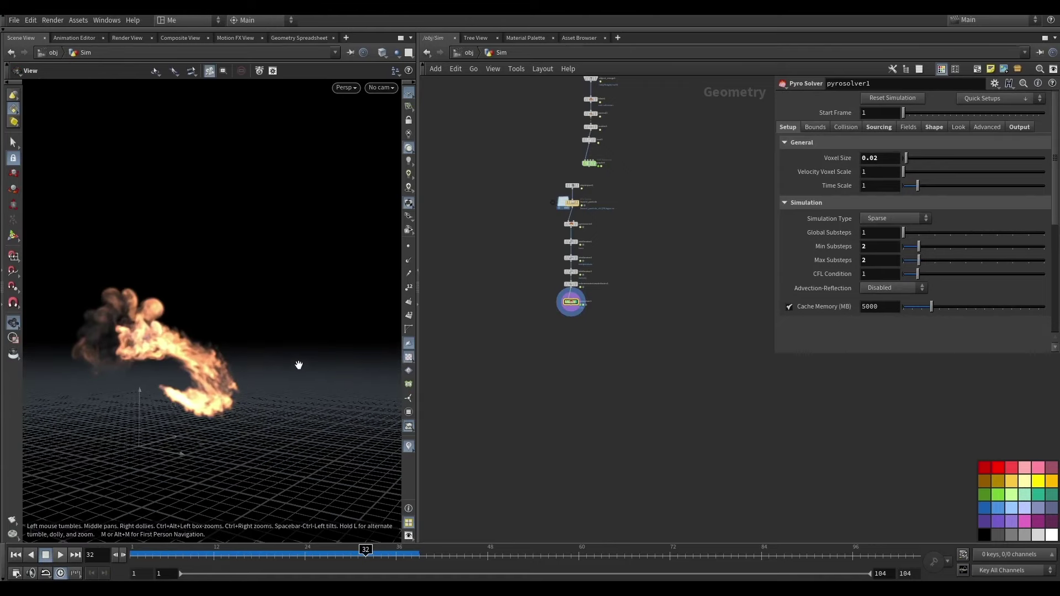
- Enable Disturbance (0.5) on the Pyro Solver's Shape tab
{"action": "mouse_move", "coordinate": [298, 362]}
{"action": "left_mouse_down"}
{"action": "mouse_move", "coordinate": [218, 374]}
{"action": "mouse_move", "coordinate": [286, 371]}
{"action": "mouse_move", "coordinate": [314, 348]}
{"action": "left_mouse_up"}
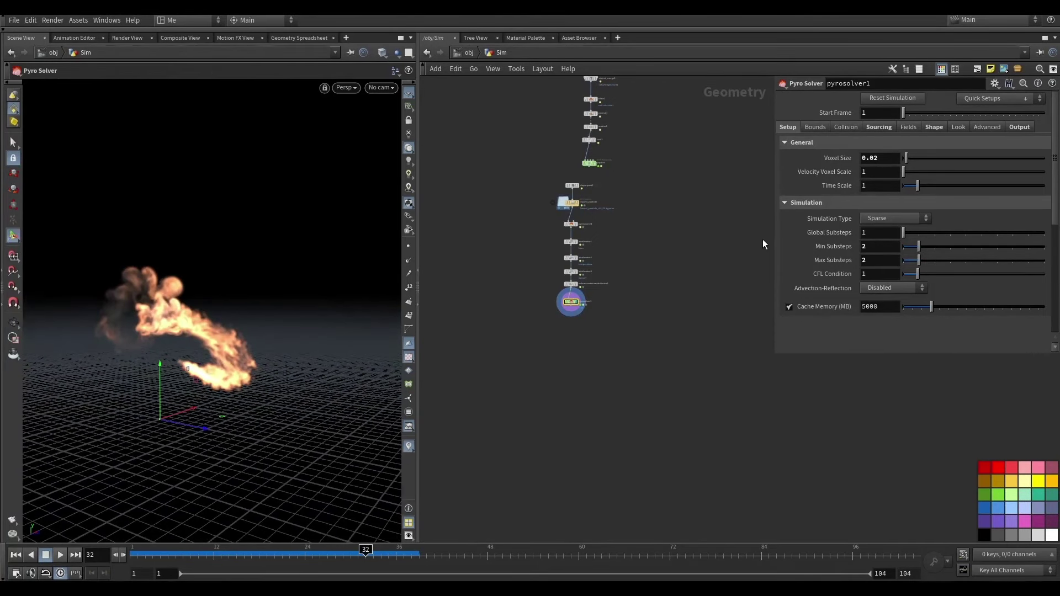
{"action": "left_click", "coordinate": [827, 129]}
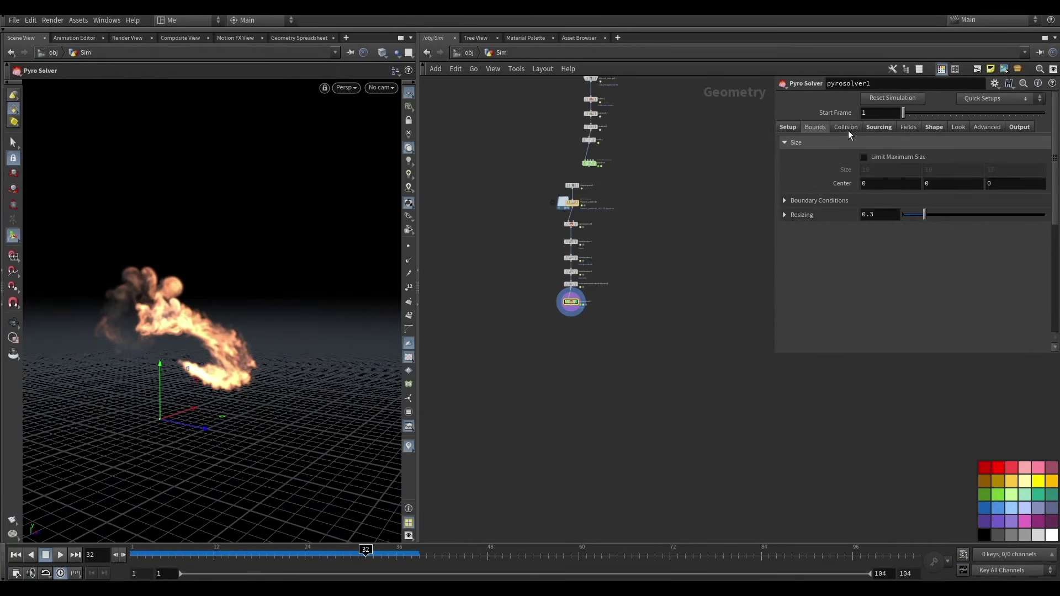
{"action": "left_click", "coordinate": [877, 128]}
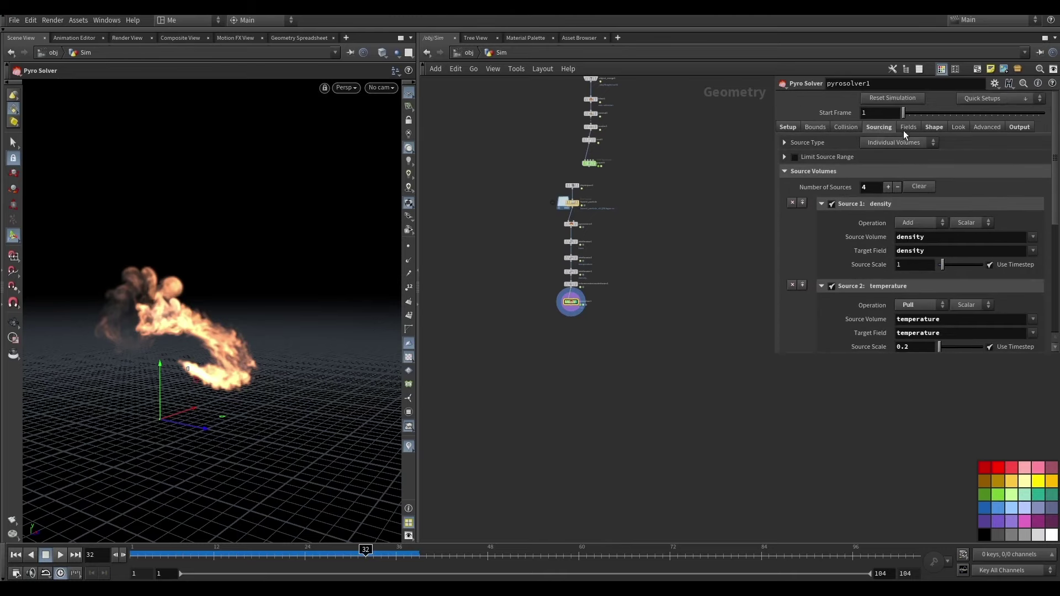
{"action": "left_click", "coordinate": [906, 128]}
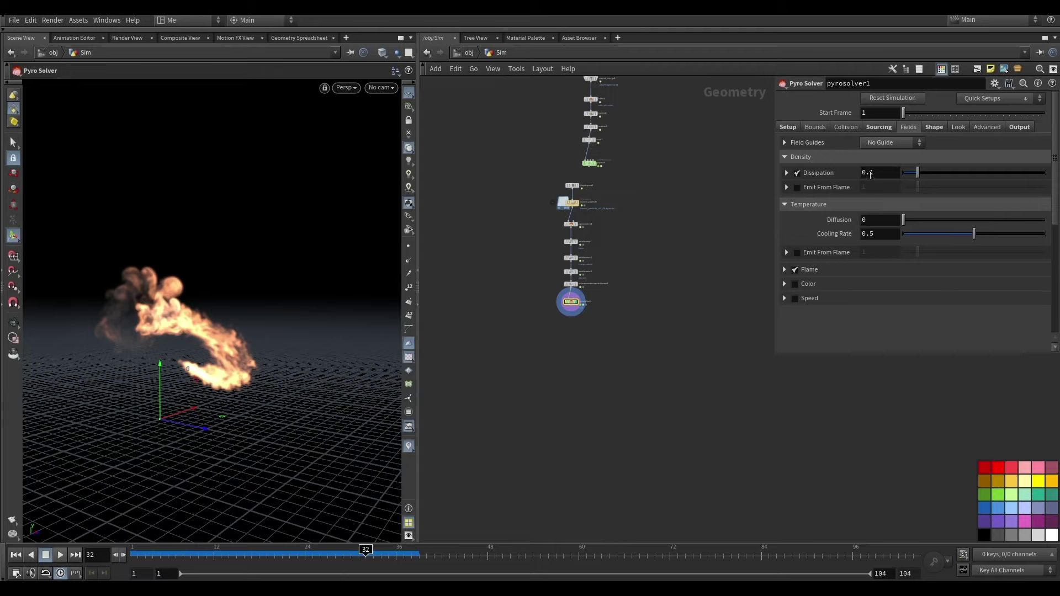
{"action": "left_click", "coordinate": [934, 127]}
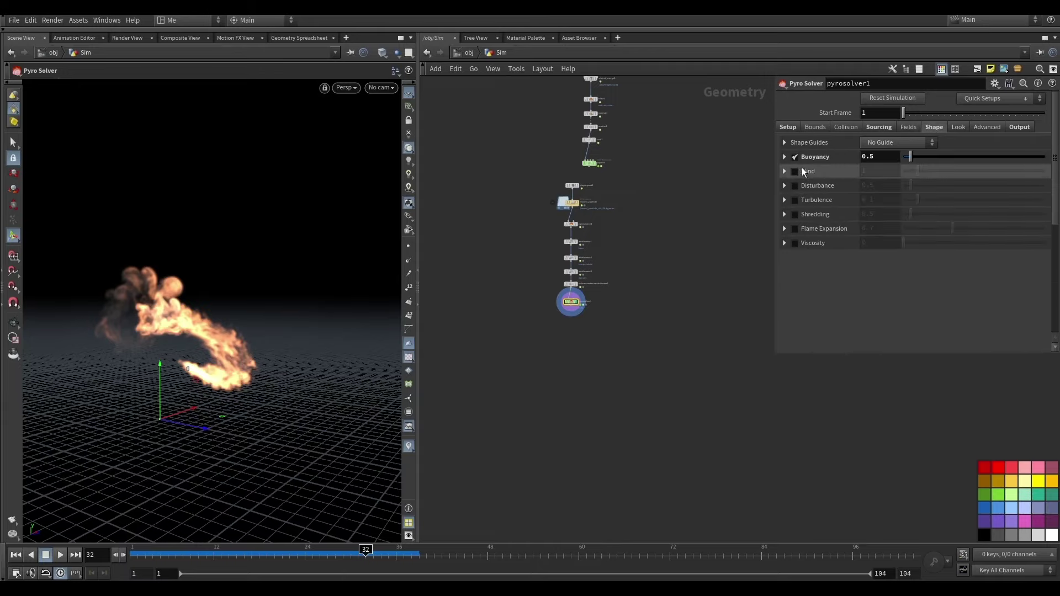
{"action": "left_click", "coordinate": [797, 185]}
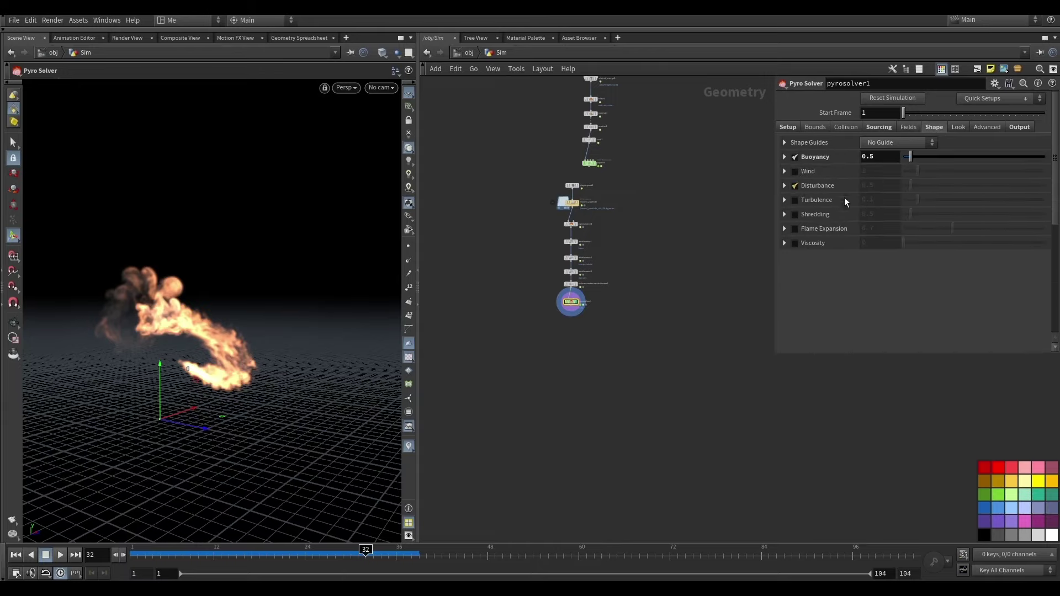
- Rewind and re-run the simulation to view the broken-up flames
{"action": "left_click", "coordinate": [15, 555]}
{"action": "left_click", "coordinate": [60, 555]}
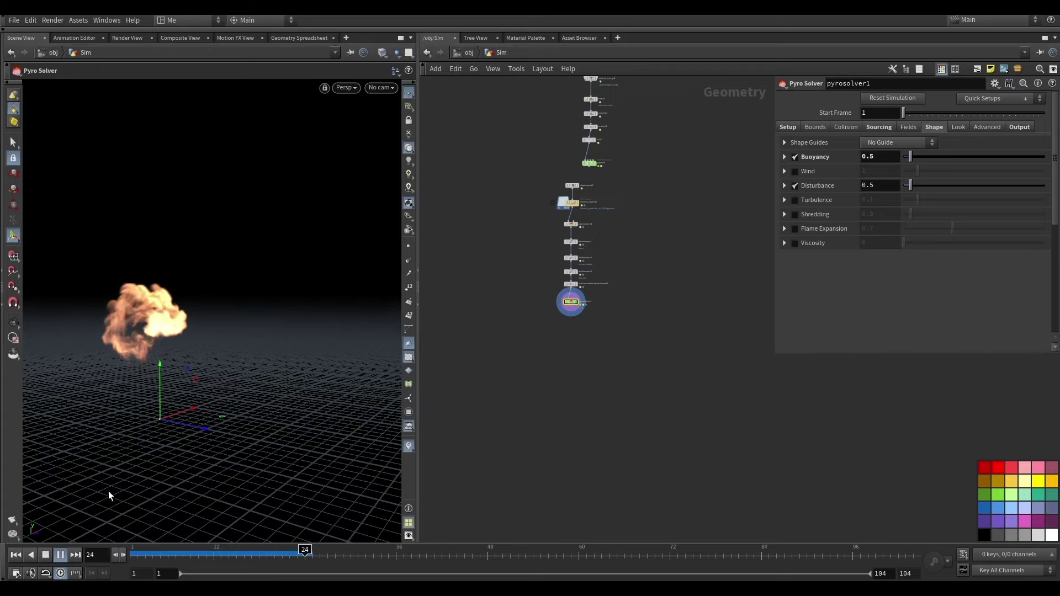
{"action": "left_click", "coordinate": [61, 555]}
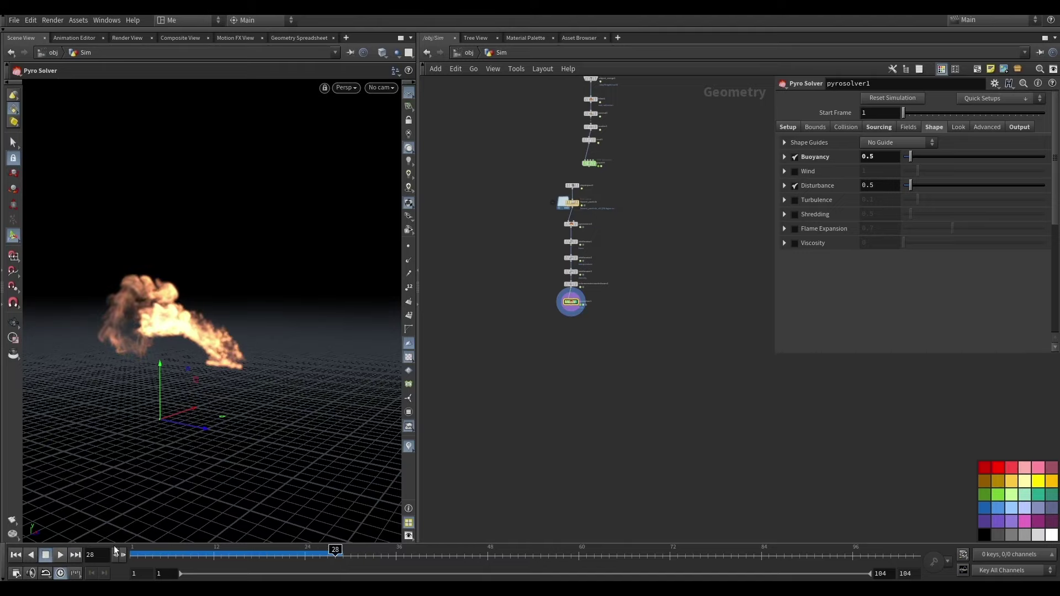
{"action": "left_click", "coordinate": [61, 555]}
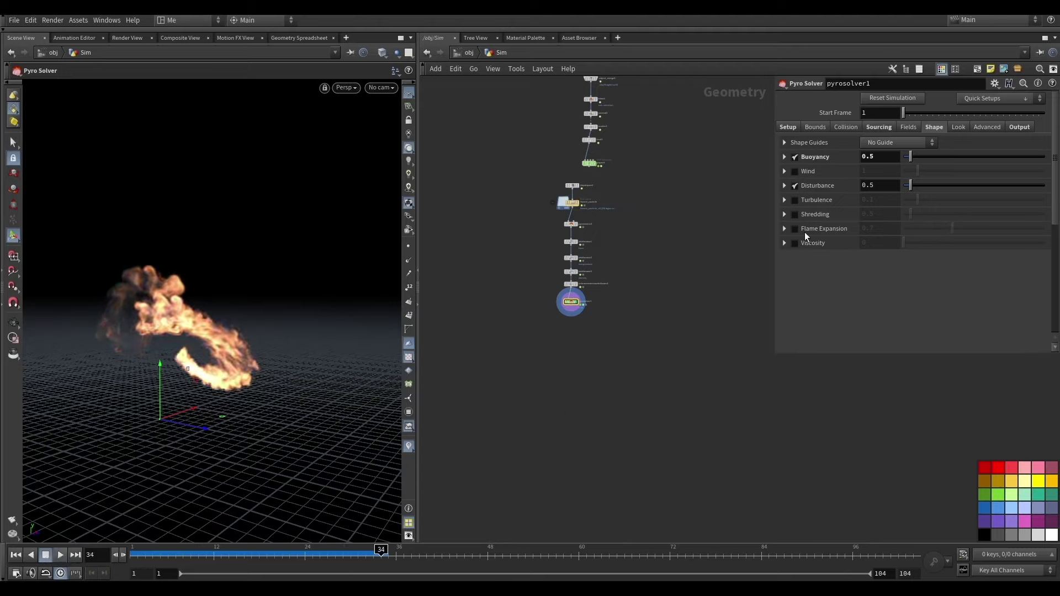
- Set Flame Lifespan to 0.2 under Fields > Flame and replay the sim from the start
{"action": "key", "text": "Escape"}
{"action": "left_click", "coordinate": [845, 127]}
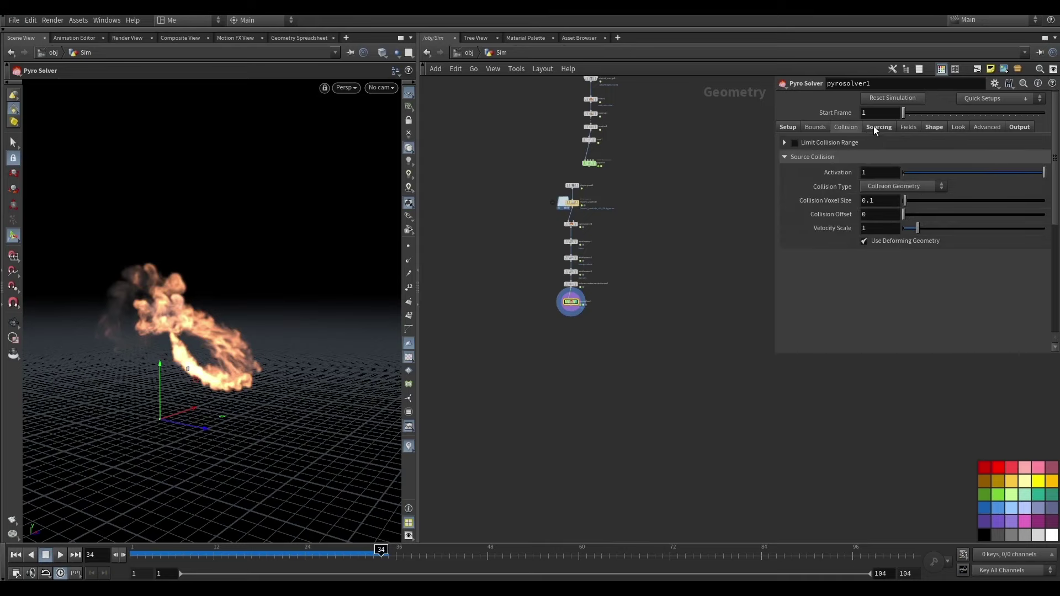
{"action": "left_click", "coordinate": [834, 128]}
{"action": "left_click", "coordinate": [821, 128]}
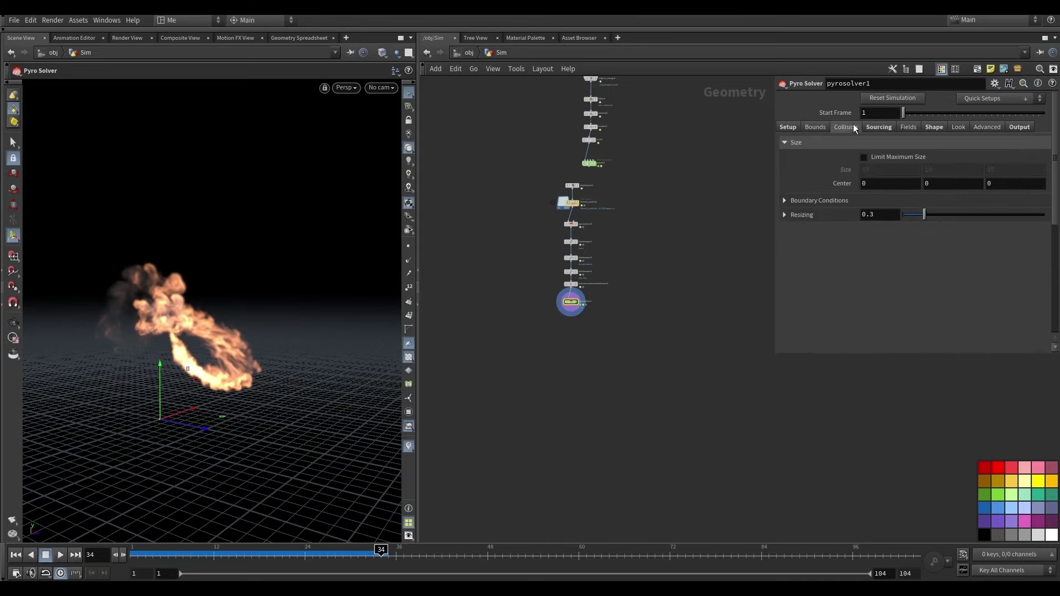
{"action": "left_click", "coordinate": [878, 127]}
{"action": "scroll", "coordinate": [825, 204], "scroll_direction": "down", "scroll_amount": 5}
{"action": "scroll", "coordinate": [825, 204], "scroll_direction": "up", "scroll_amount": 2}
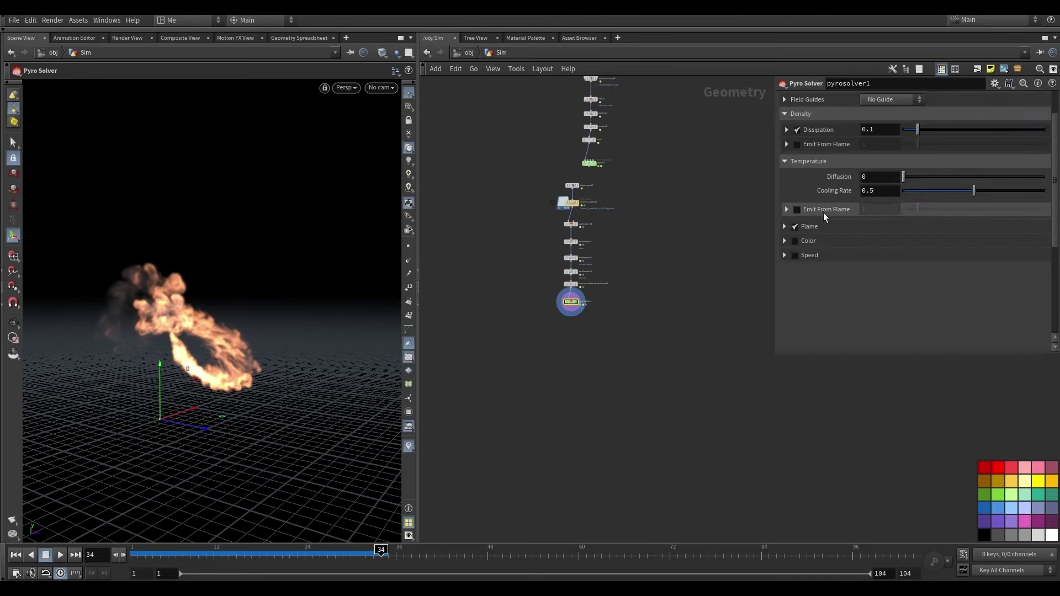
{"action": "left_click", "coordinate": [784, 227]}
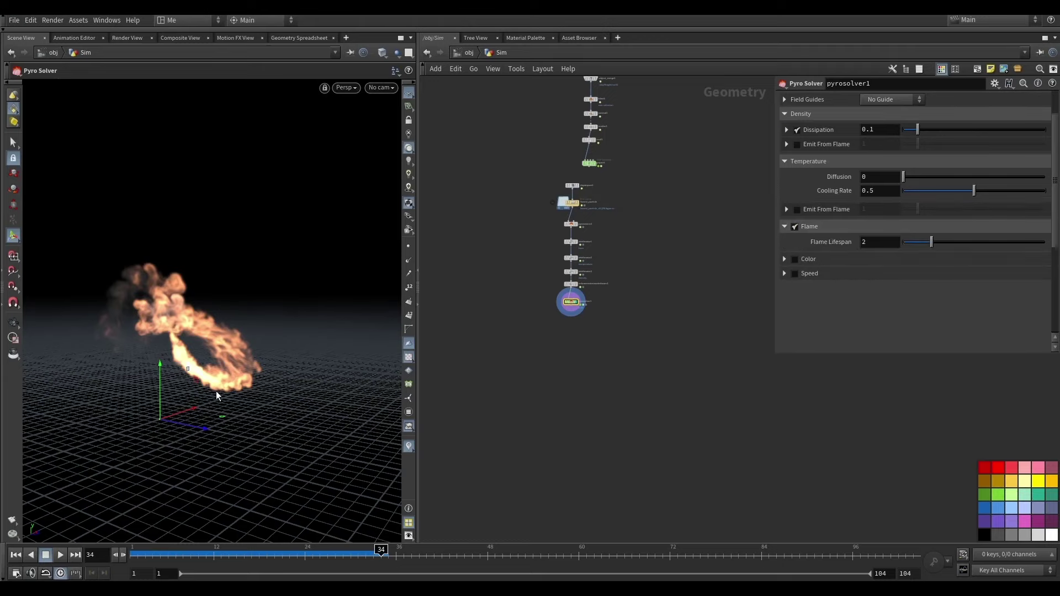
{"action": "left_click", "coordinate": [870, 242]}
{"action": "type", "text": "2"}
{"action": "key", "text": "Return"}
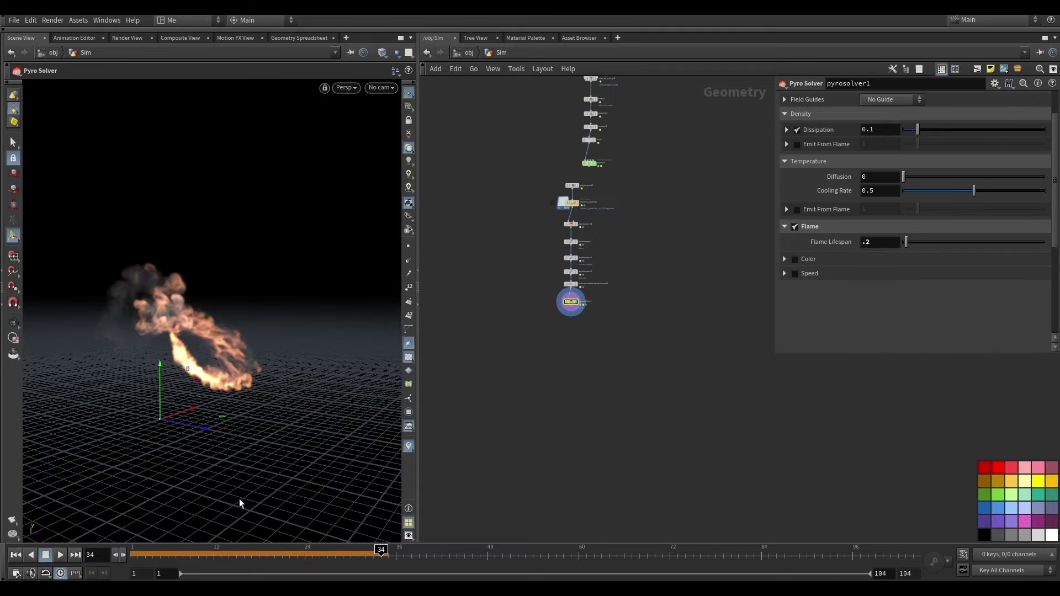
{"action": "left_click", "coordinate": [55, 556]}
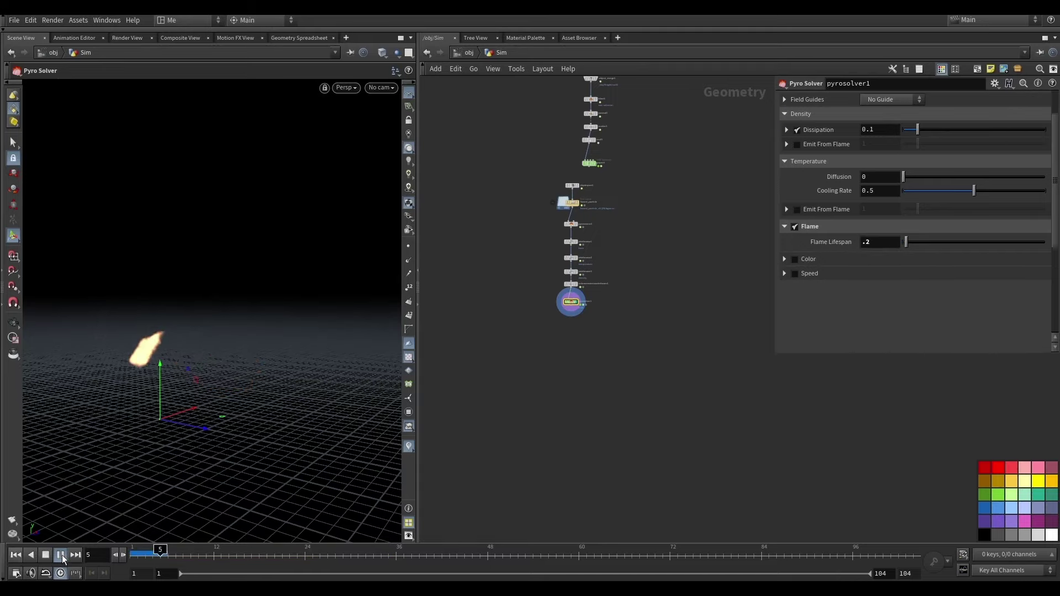
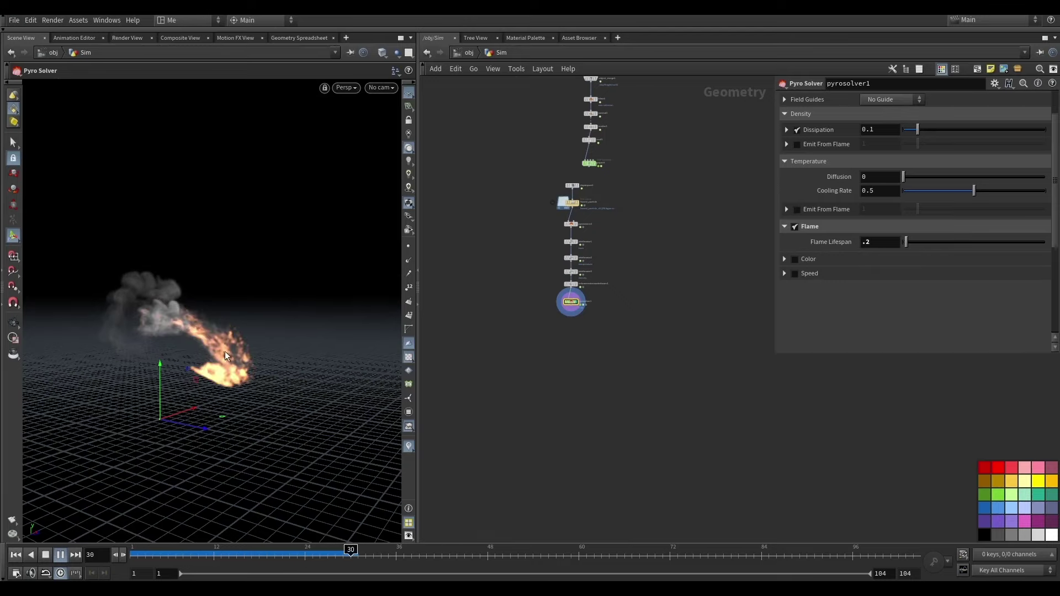
- Stop playback and review the fire at earlier frames up to frame 29, orbiting the flame
{"action": "left_click", "coordinate": [60, 555]}
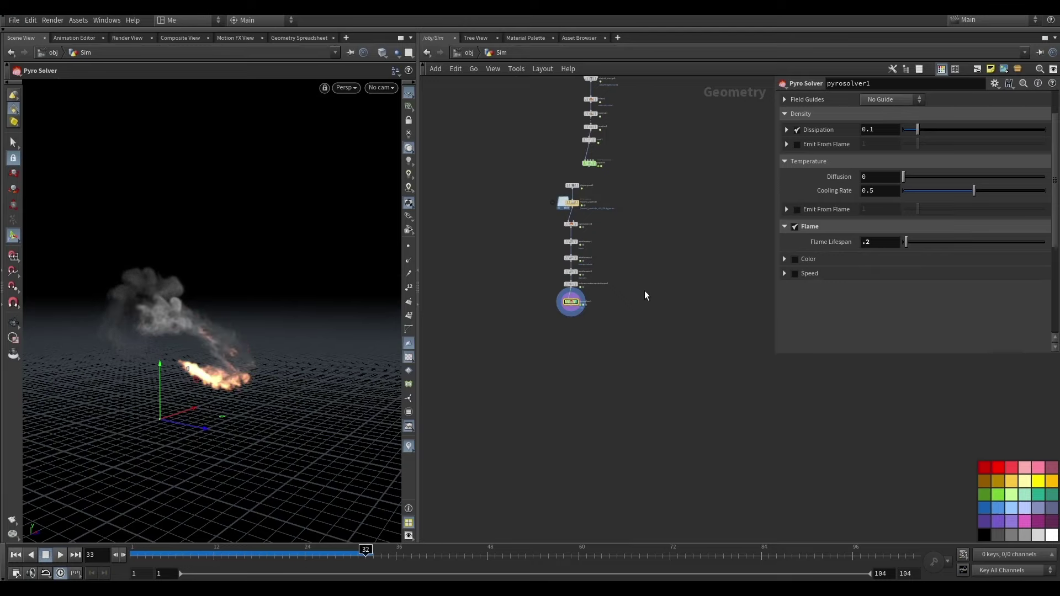
{"action": "left_click_drag", "start_coordinate": [220, 554], "coordinate": [345, 556]}
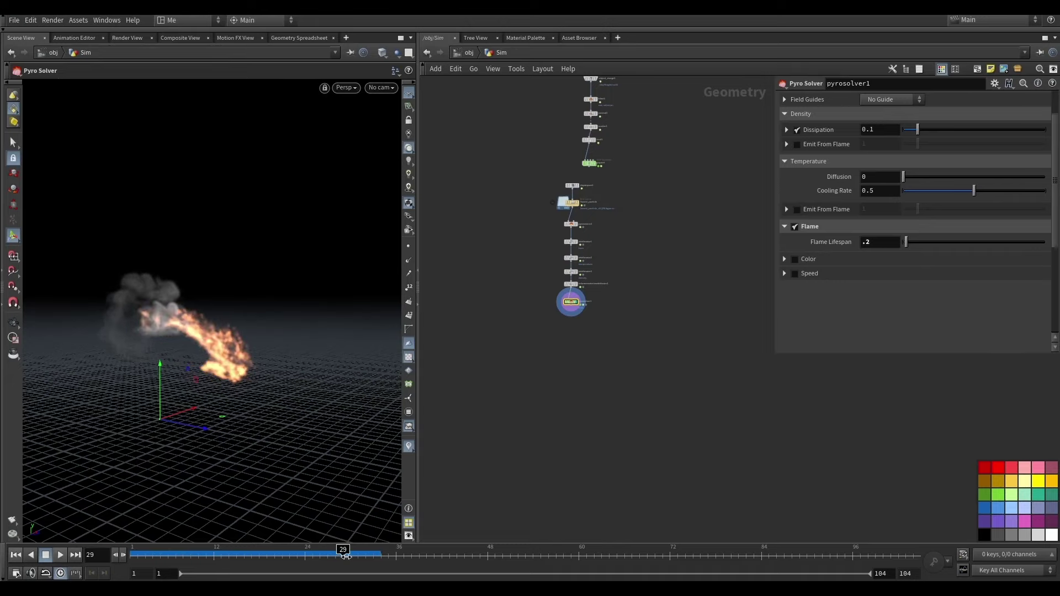
{"action": "left_click_drag", "start_coordinate": [236, 554], "coordinate": [266, 552]}
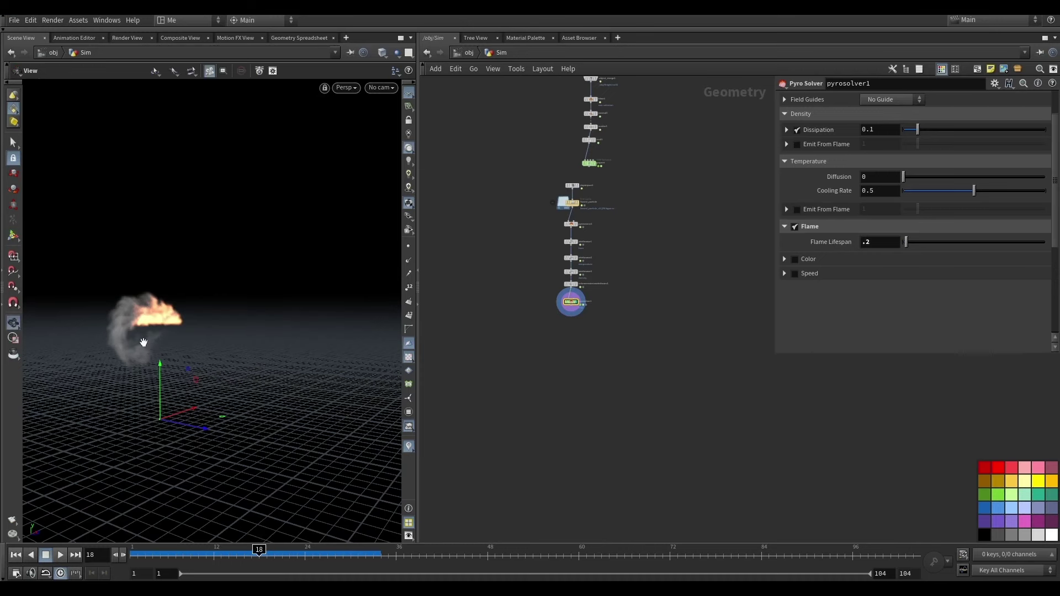
{"action": "left_click_drag", "start_coordinate": [150, 345], "coordinate": [137, 339]}
{"action": "left_click", "coordinate": [319, 554]}
{"action": "left_click_drag", "start_coordinate": [322, 554], "coordinate": [343, 552]}
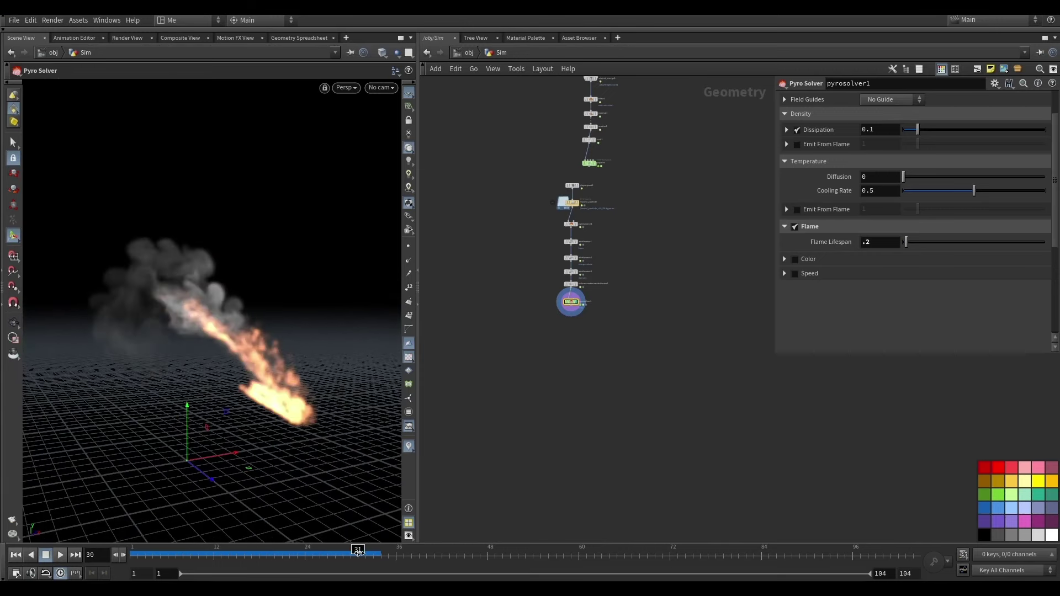
{"action": "key", "text": "Escape"}
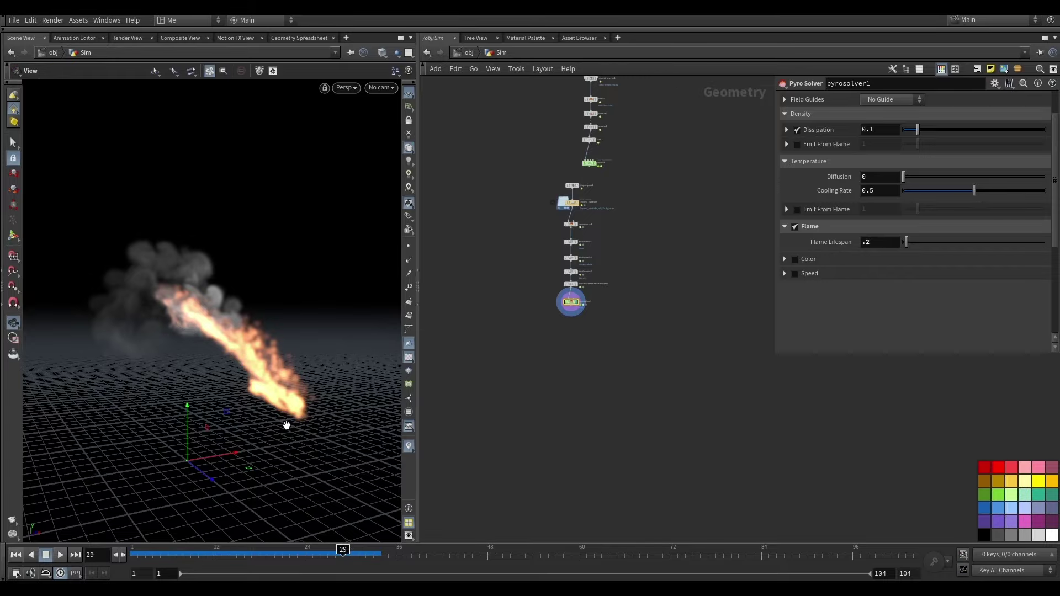
{"action": "mouse_move", "coordinate": [289, 426]}
{"action": "left_mouse_down"}
{"action": "mouse_move", "coordinate": [318, 370]}
{"action": "mouse_move", "coordinate": [264, 433]}
{"action": "mouse_move", "coordinate": [263, 404]}
{"action": "mouse_move", "coordinate": [199, 357]}
{"action": "mouse_move", "coordinate": [309, 287]}
{"action": "mouse_move", "coordinate": [314, 300]}
{"action": "left_mouse_up"}
{"action": "key", "text": "Return"}
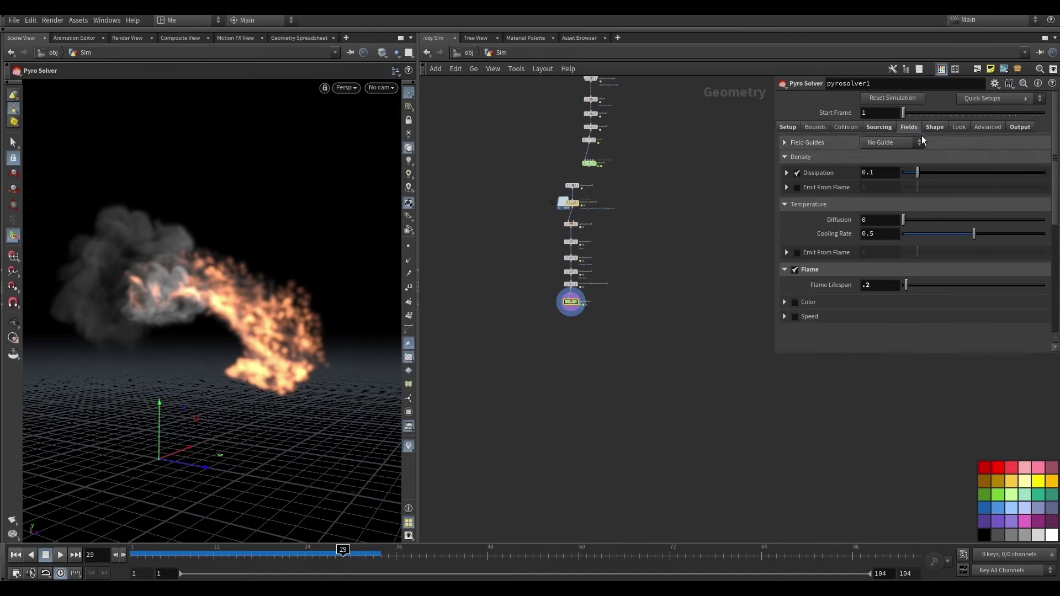
- On the Look tab, set Density Scale to 2.47 and Smoke Color to 0.2 grey
{"action": "left_click", "coordinate": [958, 128]}
{"action": "left_click_drag", "start_coordinate": [919, 159], "coordinate": [939, 159]}
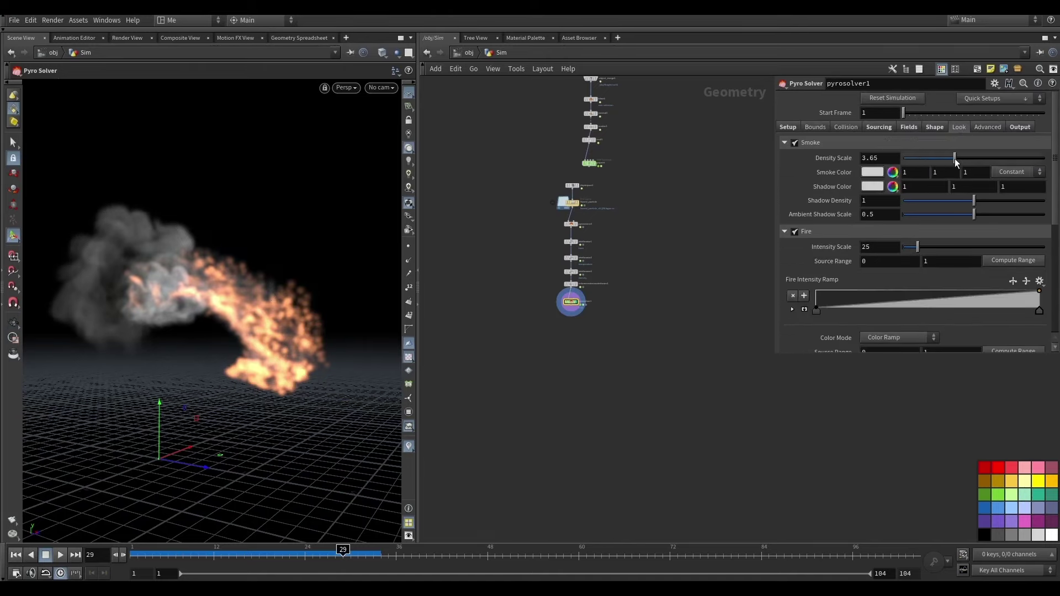
{"action": "left_click", "coordinate": [873, 173]}
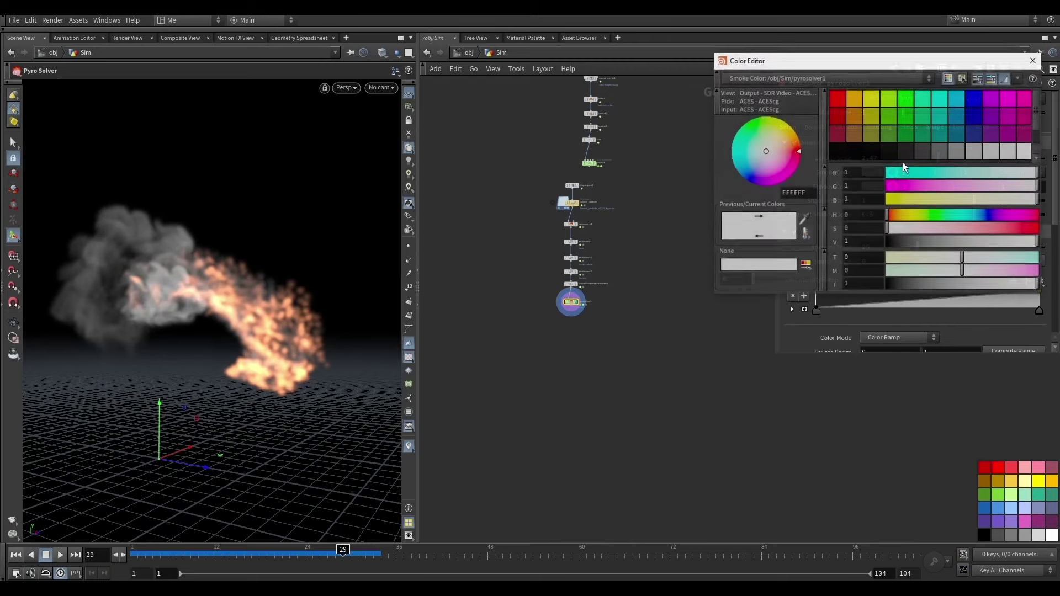
{"action": "left_click", "coordinate": [937, 149]}
{"action": "left_click", "coordinate": [983, 150]}
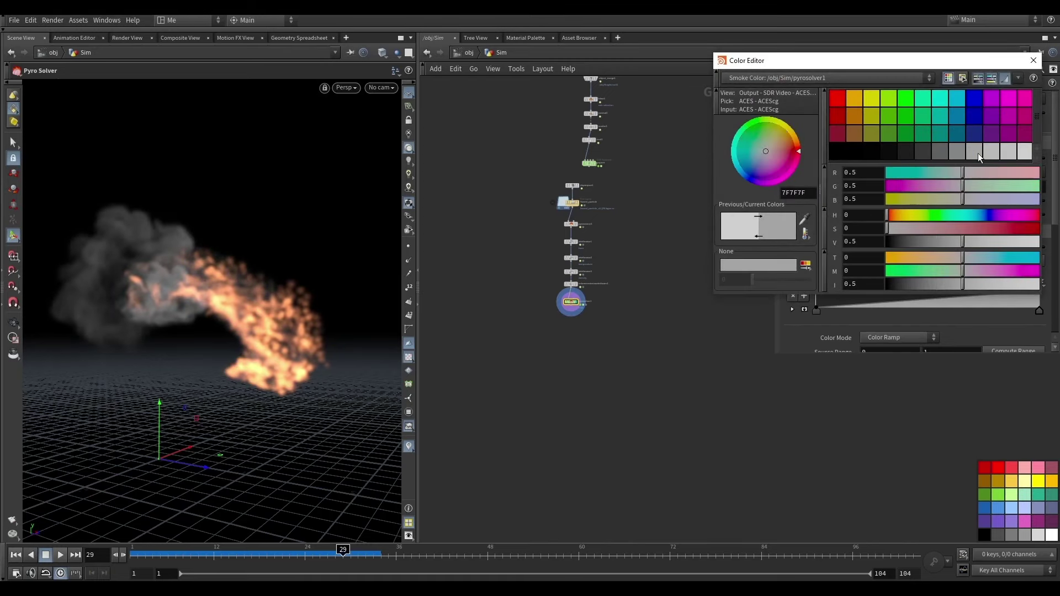
{"action": "left_click", "coordinate": [929, 149]}
{"action": "left_click", "coordinate": [936, 150]}
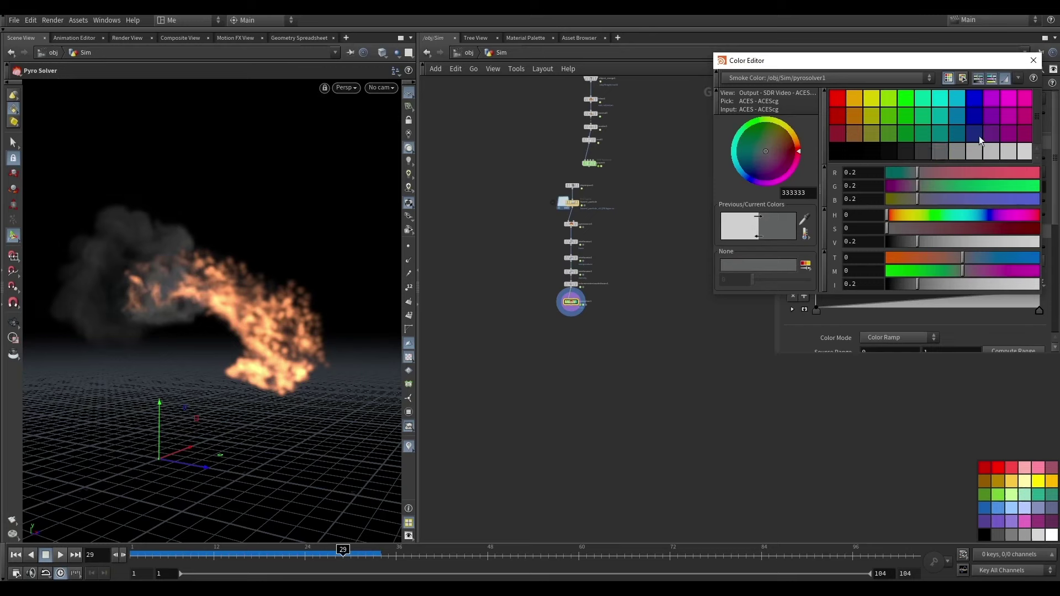
{"action": "left_click", "coordinate": [1033, 60]}
{"action": "type", "text": "5"}
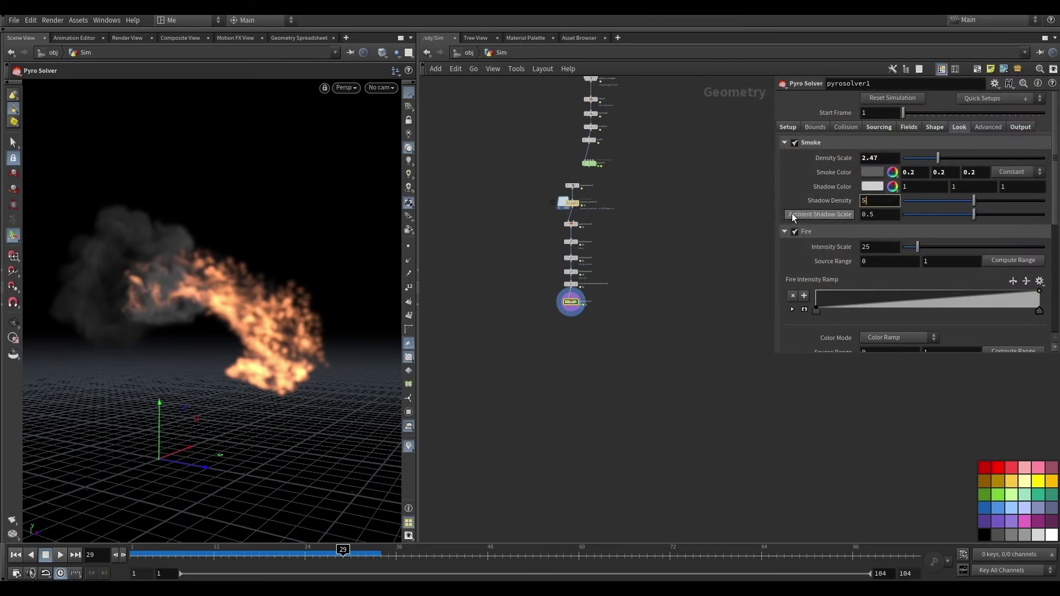
- Keep Shadow Density at 5 and test fire intensity settings, leaving Intensity Scale at 25
{"action": "key", "text": "Return"}
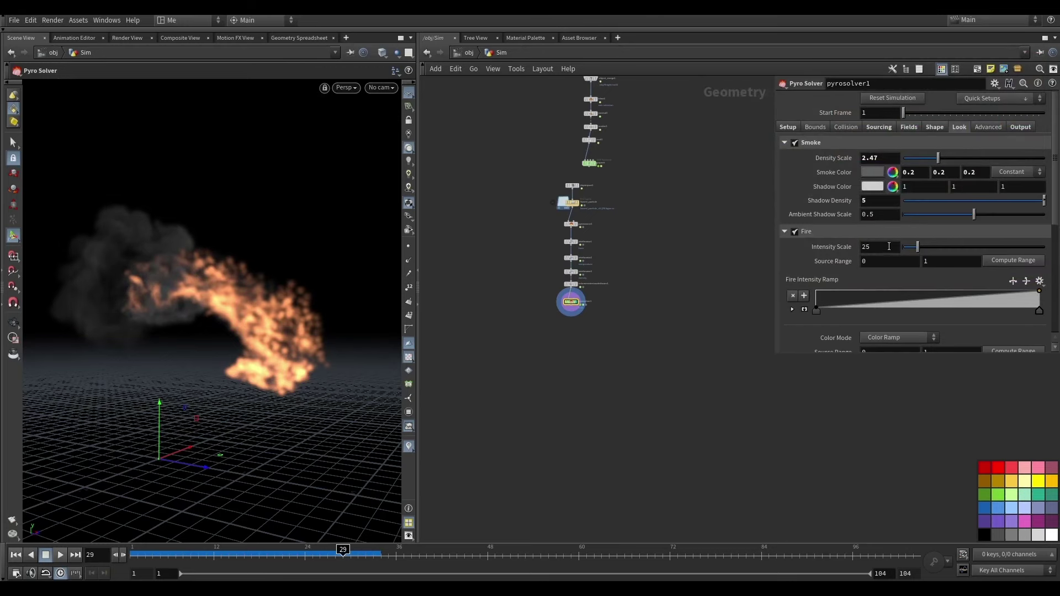
{"action": "left_click_drag", "start_coordinate": [917, 247], "coordinate": [944, 247]}
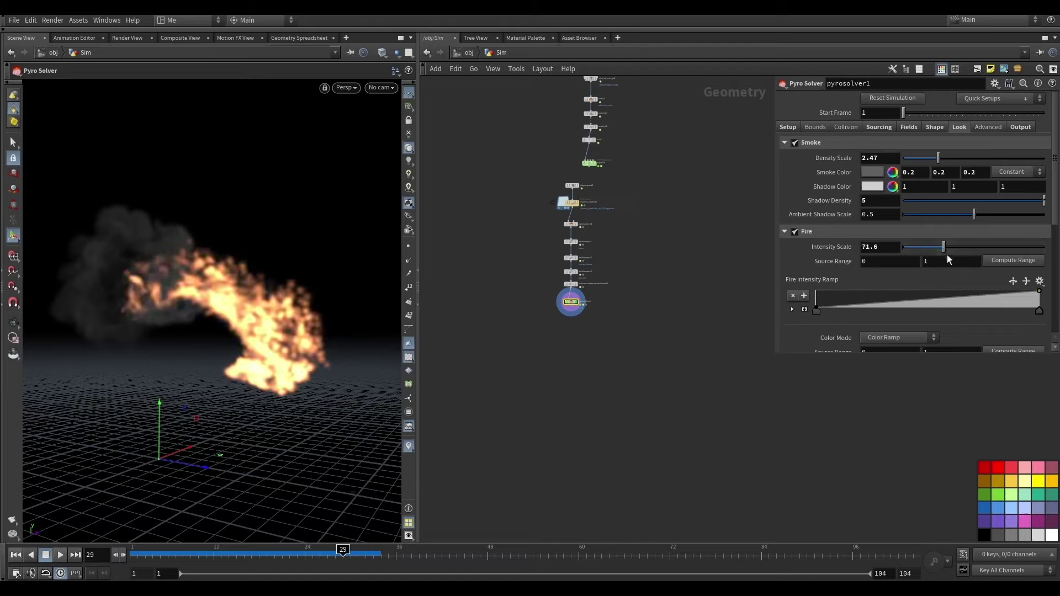
{"action": "key", "text": "ctrl+z"}
{"action": "left_click_drag", "start_coordinate": [818, 310], "coordinate": [1038, 310]}
{"action": "key", "text": "ctrl+z"}
{"action": "left_click_drag", "start_coordinate": [896, 311], "coordinate": [816, 310]}
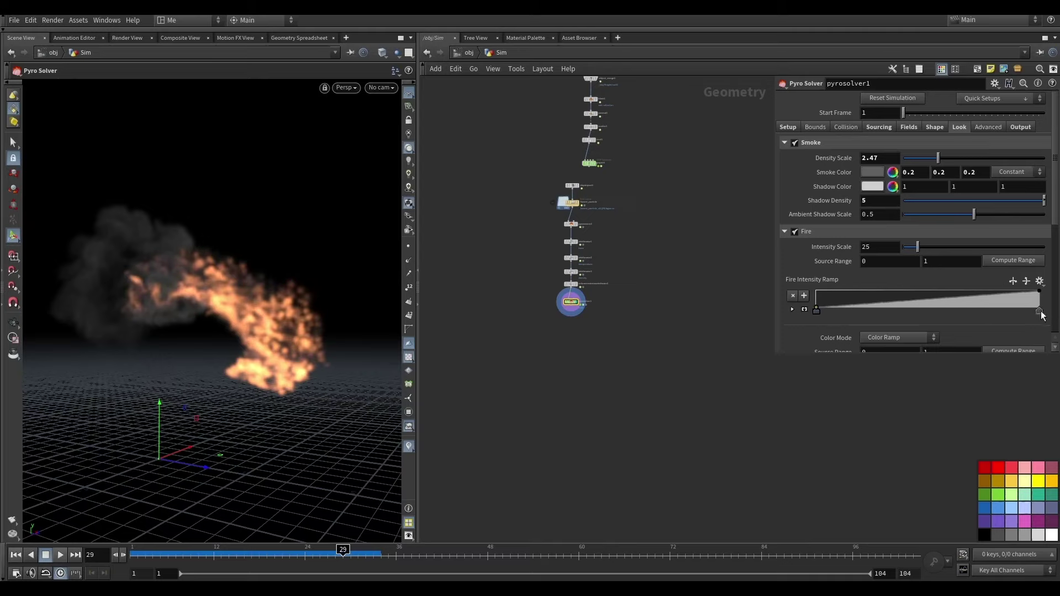
{"action": "mouse_move", "coordinate": [1039, 310]}
{"action": "left_mouse_down"}
{"action": "mouse_move", "coordinate": [977, 310]}
{"action": "mouse_move", "coordinate": [1041, 311]}
{"action": "left_mouse_up"}
{"action": "left_click_drag", "start_coordinate": [816, 310], "coordinate": [848, 311]}
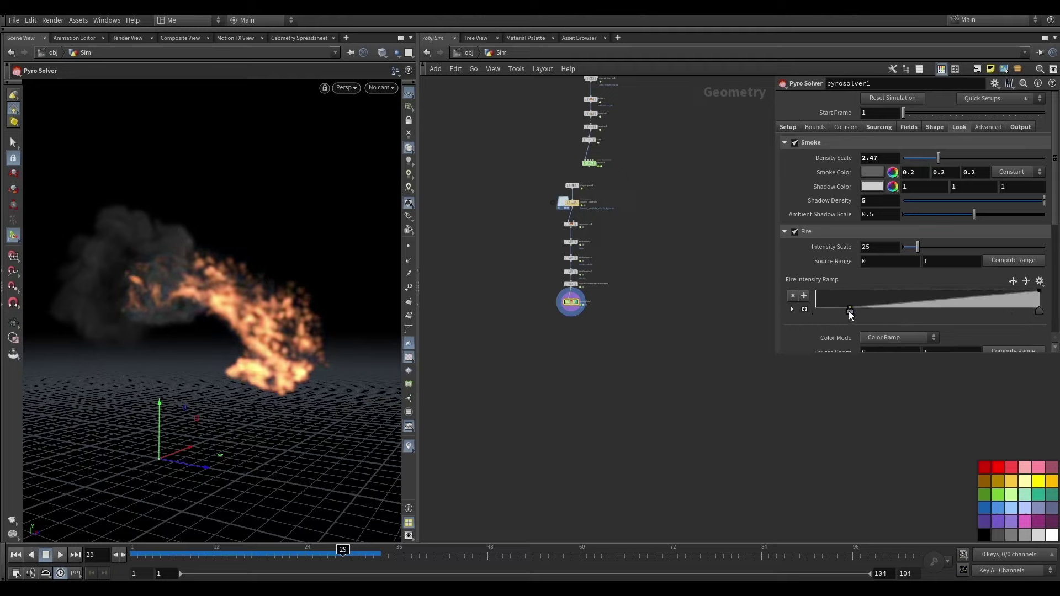
- Orbit the viewport and scrub the timeline forward to about frame 31
{"action": "mouse_move", "coordinate": [157, 549]}
{"action": "left_mouse_down"}
{"action": "mouse_move", "coordinate": [256, 548]}
{"action": "mouse_move", "coordinate": [199, 548]}
{"action": "mouse_move", "coordinate": [288, 535]}
{"action": "left_mouse_up"}
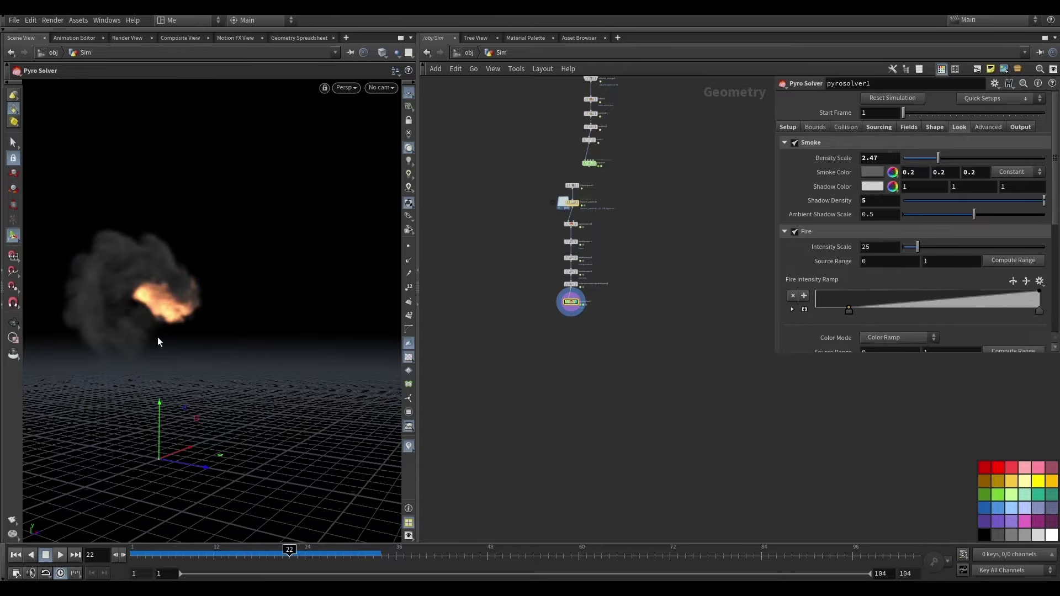
{"action": "key", "text": "Escape"}
{"action": "mouse_move", "coordinate": [158, 341]}
{"action": "left_mouse_down"}
{"action": "mouse_move", "coordinate": [95, 298]}
{"action": "mouse_move", "coordinate": [160, 295]}
{"action": "left_mouse_up"}
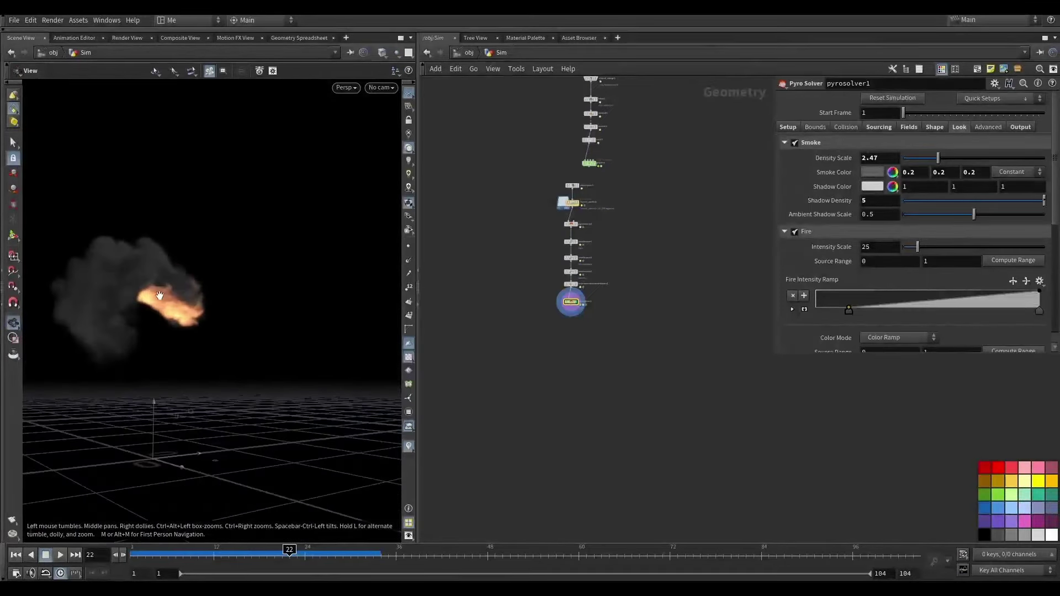
{"action": "mouse_move", "coordinate": [289, 549]}
{"action": "left_mouse_down"}
{"action": "mouse_move", "coordinate": [381, 554]}
{"action": "mouse_move", "coordinate": [260, 552]}
{"action": "mouse_move", "coordinate": [358, 552]}
{"action": "left_mouse_up"}
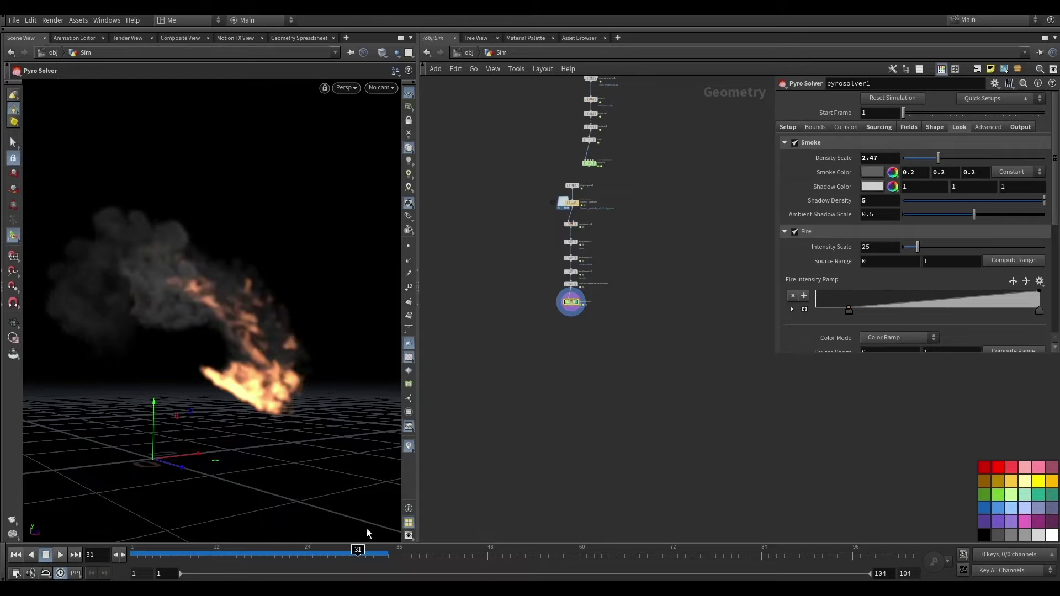
- Enable Assign Material on pyrosolver1 and jump to the Pyro_Shader material
{"action": "scroll", "coordinate": [585, 318], "scroll_direction": "up", "scroll_amount": 3}
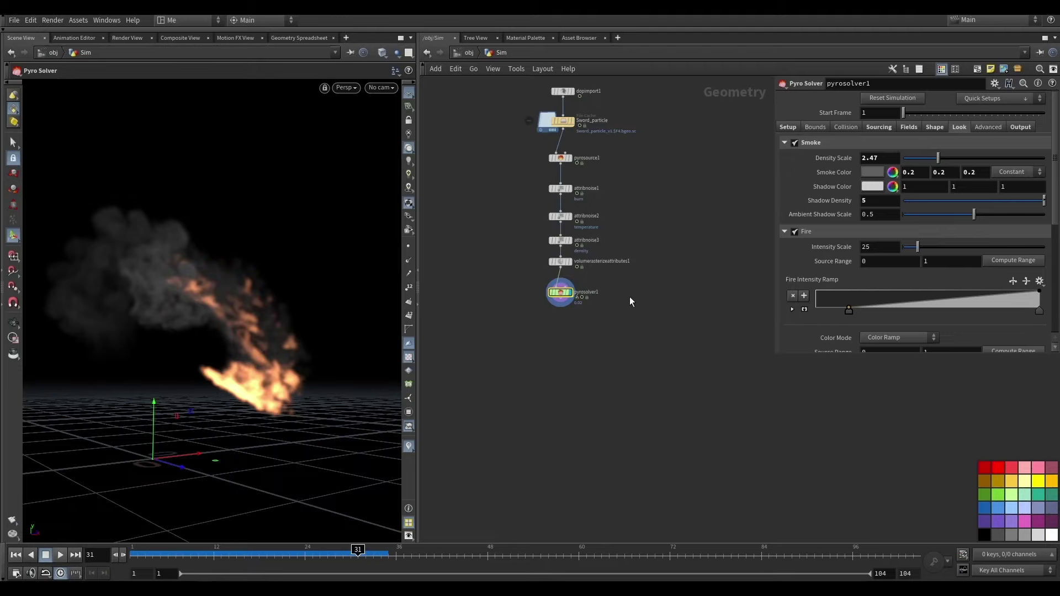
{"action": "scroll", "coordinate": [631, 301], "scroll_direction": "up", "scroll_amount": 3}
{"action": "scroll", "coordinate": [817, 231], "scroll_direction": "down", "scroll_amount": 3}
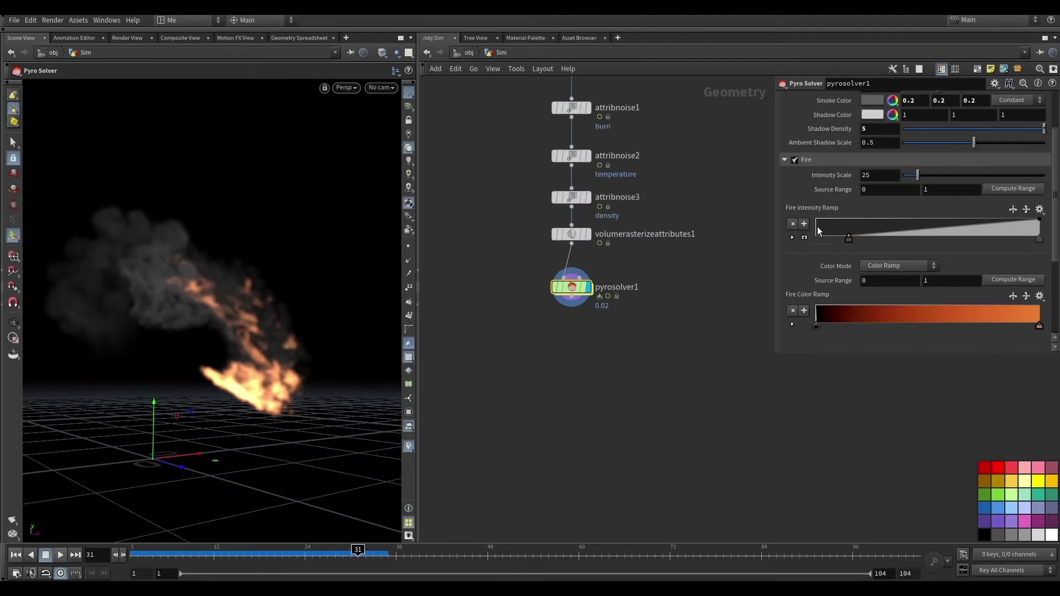
{"action": "scroll", "coordinate": [818, 231], "scroll_direction": "down", "scroll_amount": 2}
{"action": "left_click", "coordinate": [794, 291]}
{"action": "left_click", "coordinate": [784, 291]}
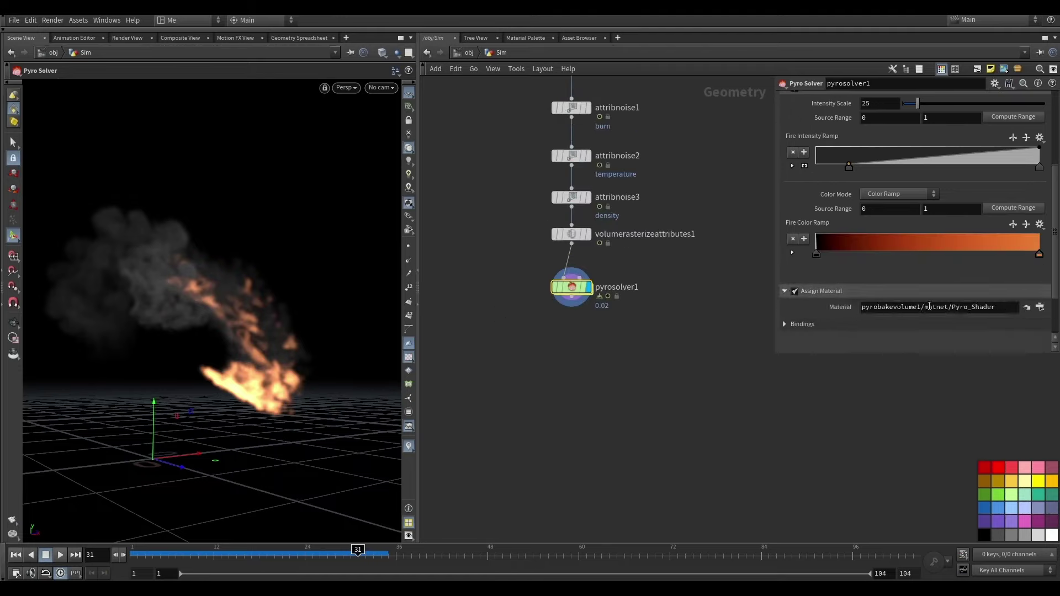
{"action": "left_click", "coordinate": [1040, 307]}
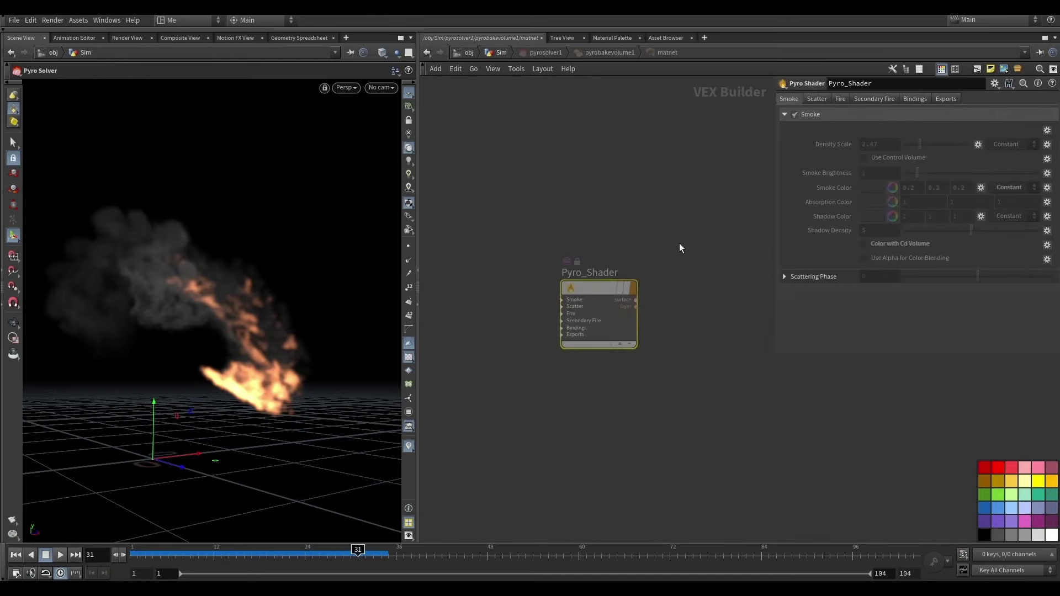
- Return to the Sim chain, go back to frame 18 and orbit the view
{"action": "left_click", "coordinate": [500, 53]}
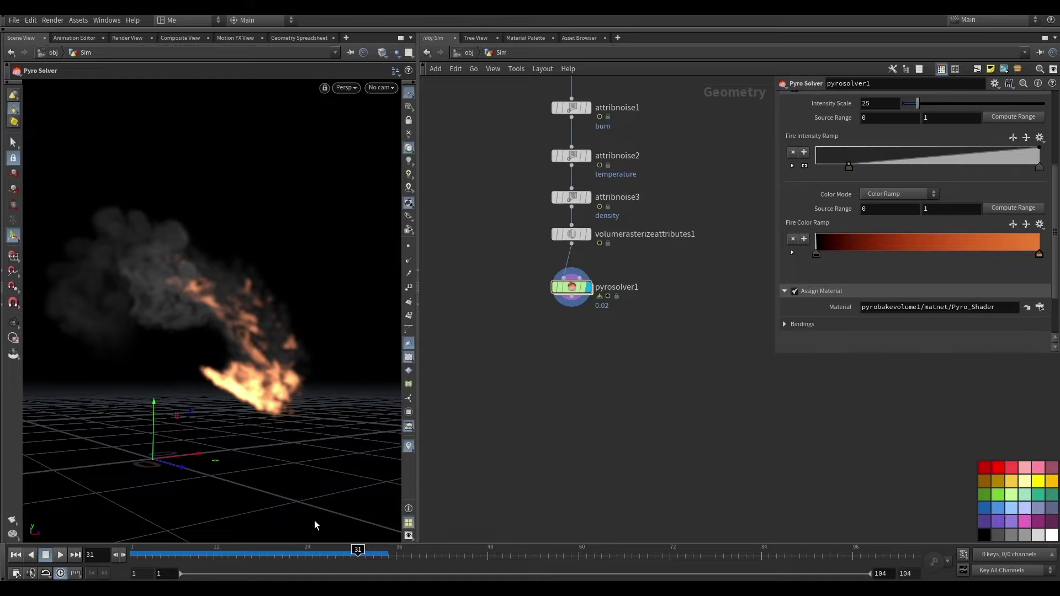
{"action": "left_click_drag", "start_coordinate": [301, 552], "coordinate": [258, 549]}
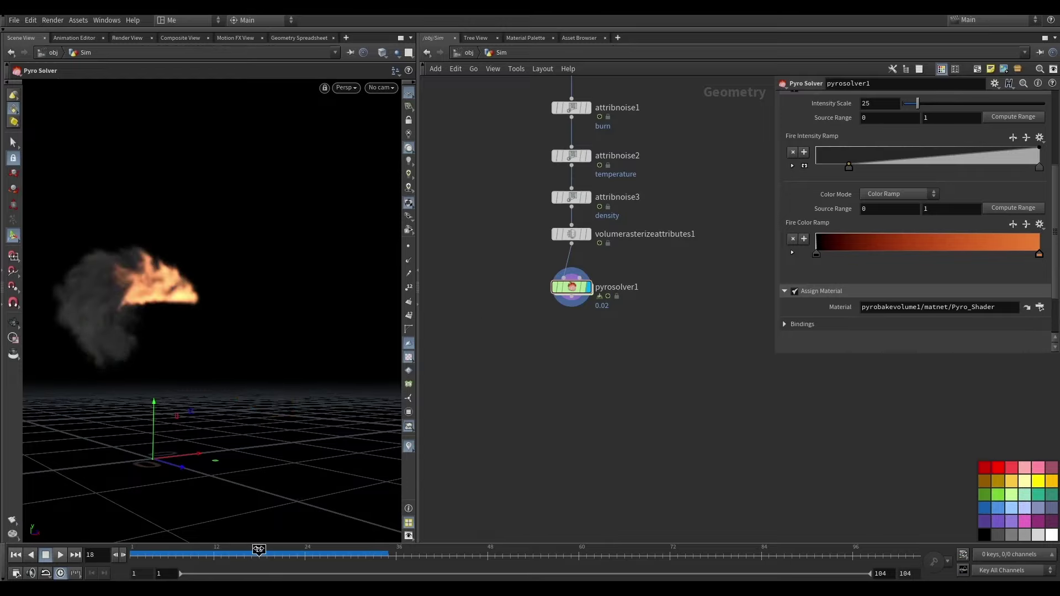
{"action": "mouse_move", "coordinate": [173, 293]}
{"action": "left_mouse_down"}
{"action": "mouse_move", "coordinate": [203, 284]}
{"action": "mouse_move", "coordinate": [161, 296]}
{"action": "left_mouse_up"}
- At /obj, create camera cam1 from the current view, then open Render View with mantra1
{"action": "left_click", "coordinate": [469, 52]}
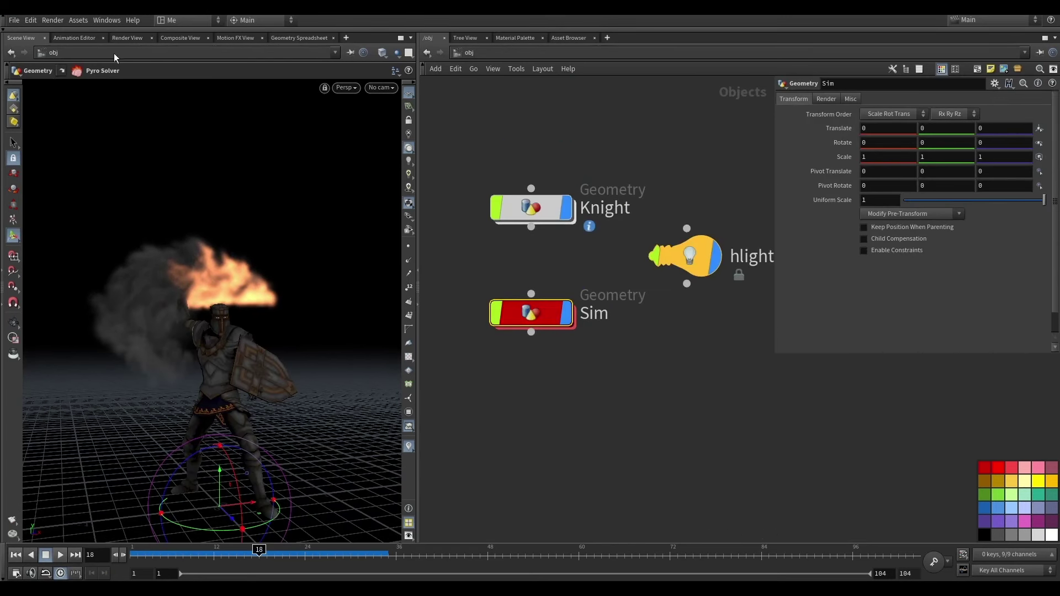
{"action": "left_click", "coordinate": [127, 37]}
{"action": "left_click", "coordinate": [32, 37]}
{"action": "left_click", "coordinate": [389, 88]}
{"action": "left_click", "coordinate": [396, 124]}
{"action": "left_click", "coordinate": [408, 121]}
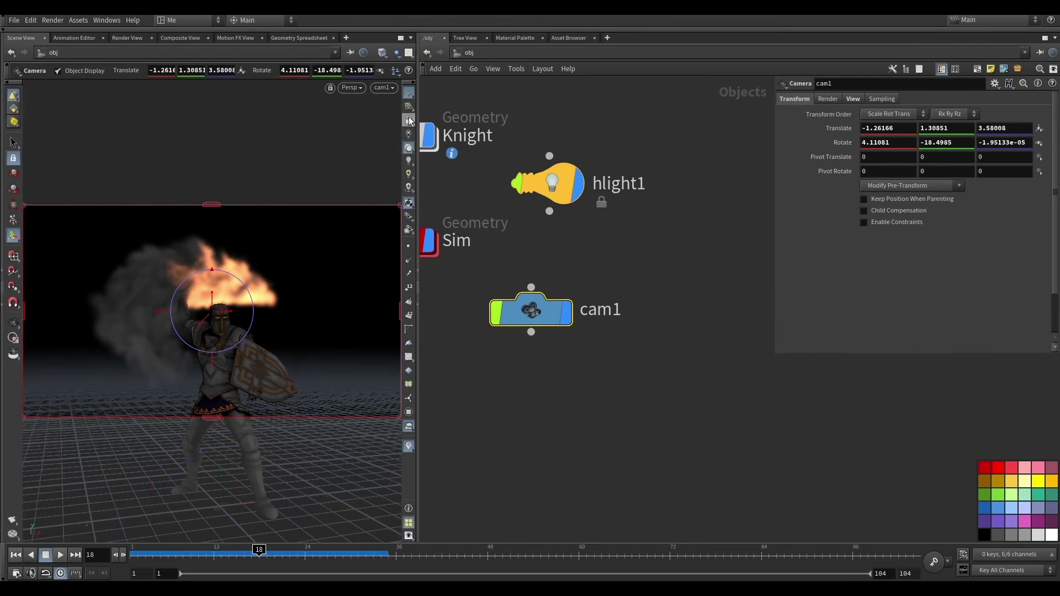
{"action": "left_click", "coordinate": [409, 120]}
{"action": "left_click", "coordinate": [121, 38]}
{"action": "left_click", "coordinate": [173, 53]}
- Render the current frame in Mantra through /obj/cam1, then dive into the Sim node
{"action": "left_click", "coordinate": [223, 55]}
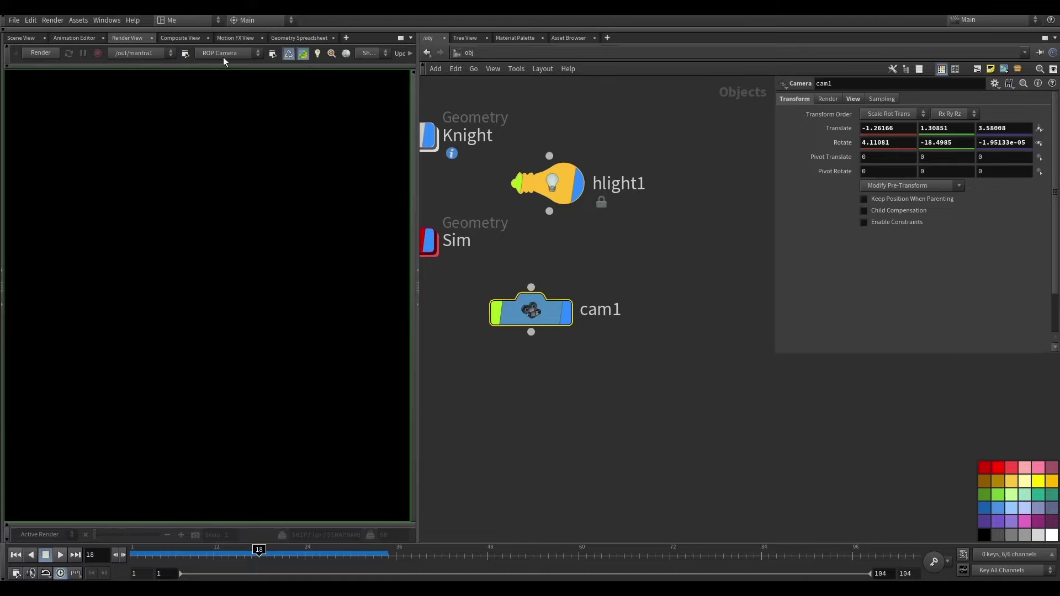
{"action": "left_click", "coordinate": [224, 78]}
{"action": "left_click", "coordinate": [41, 53]}
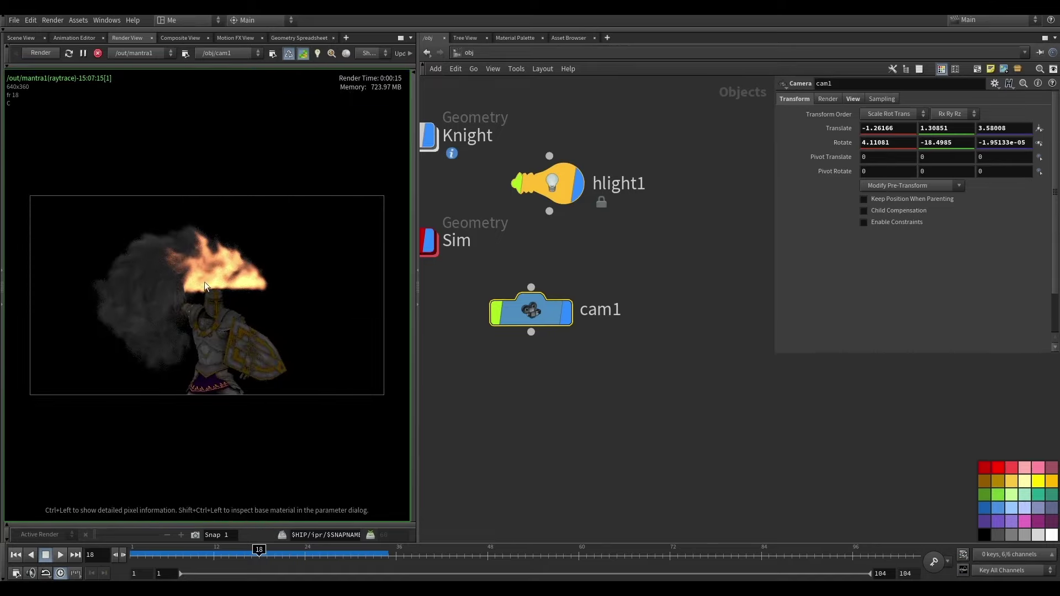
{"action": "scroll", "coordinate": [666, 257], "scroll_direction": "down", "scroll_amount": 5}
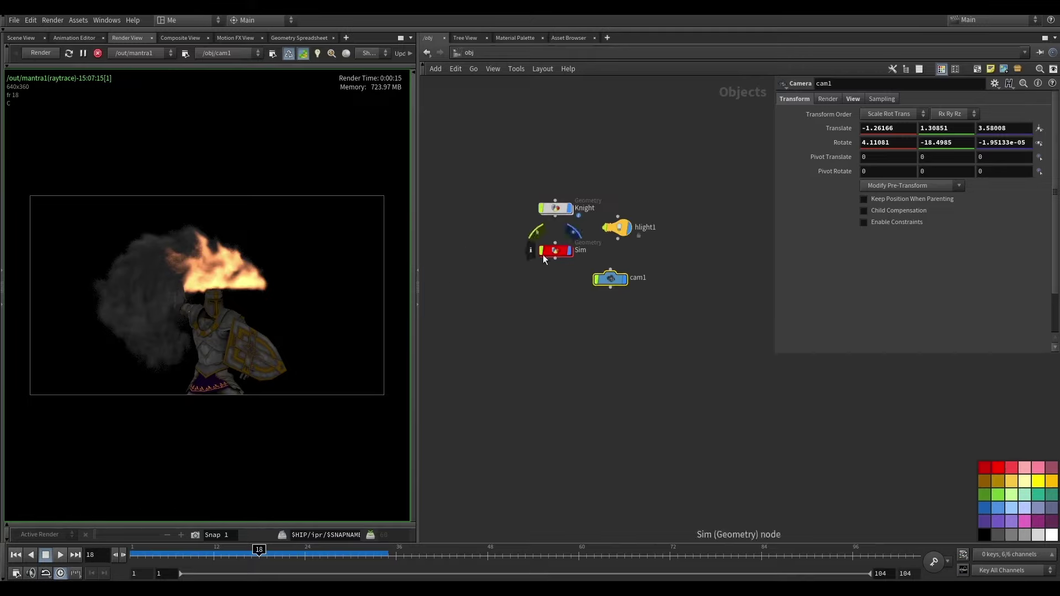
{"action": "left_click", "coordinate": [98, 53]}
{"action": "scroll", "coordinate": [563, 226], "scroll_direction": "up", "scroll_amount": 5}
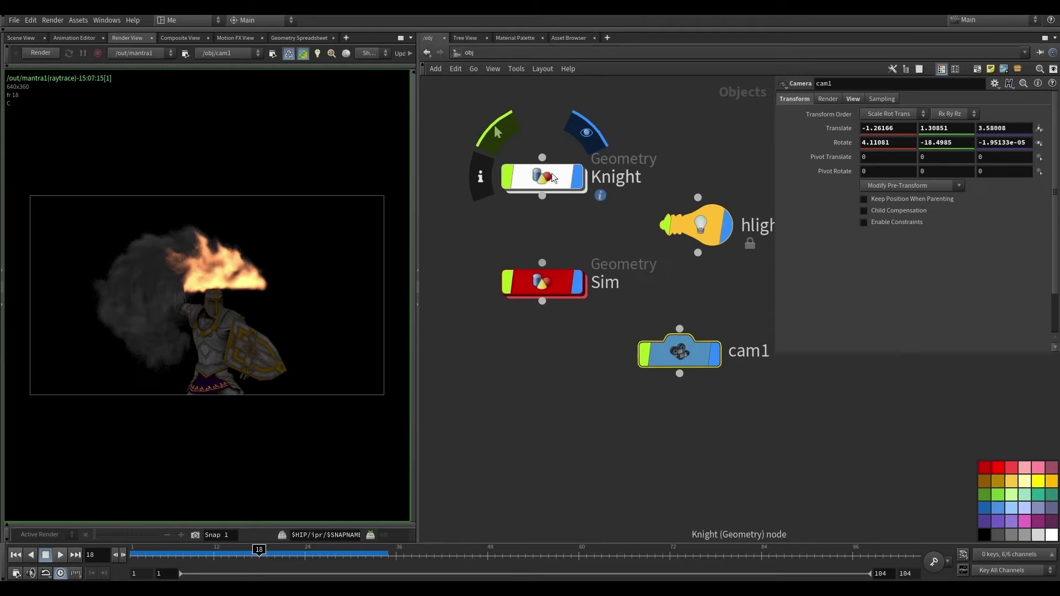
{"action": "double_click", "coordinate": [545, 286]}
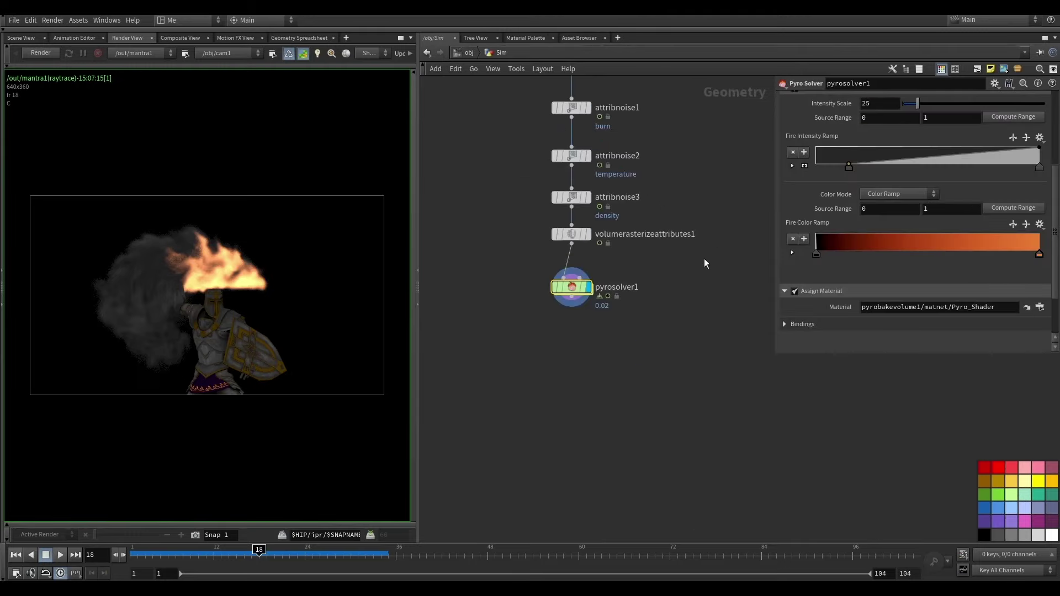
{"action": "scroll", "coordinate": [828, 210], "scroll_direction": "up", "scroll_amount": 2}
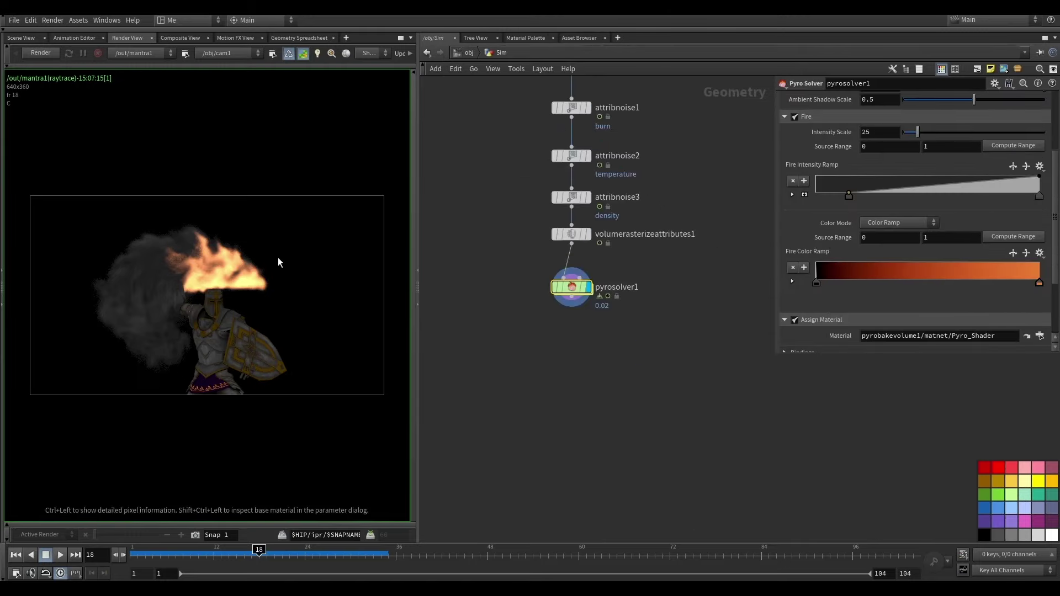